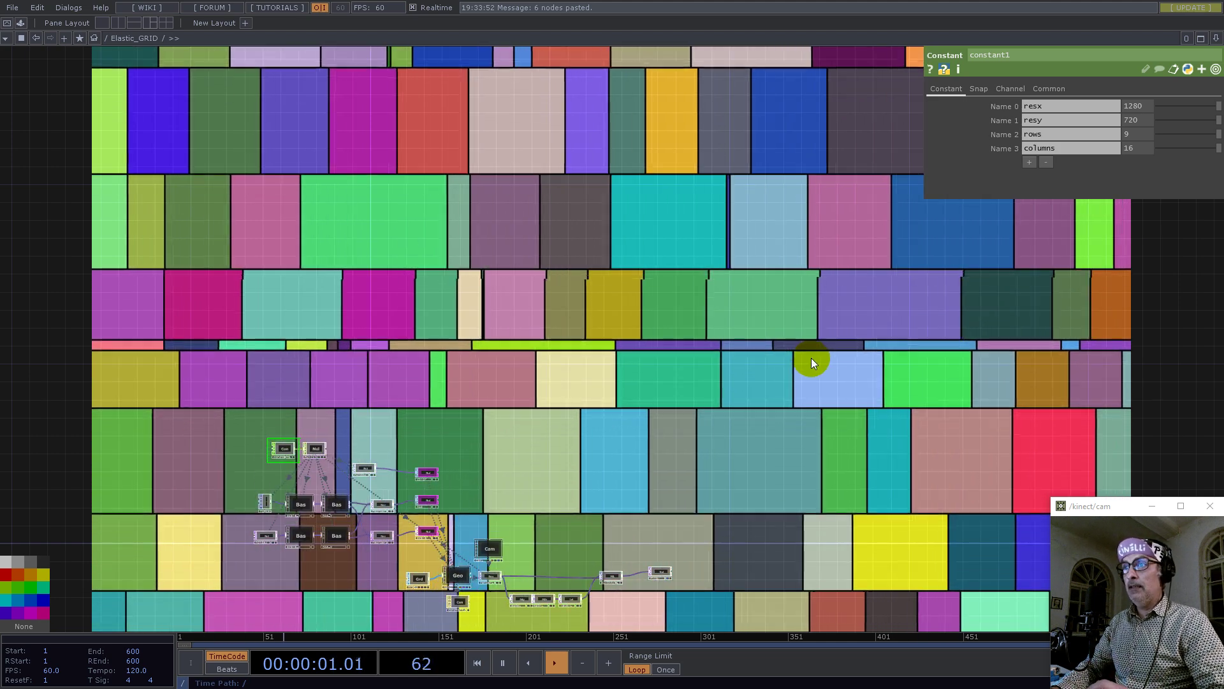
# - Zoom out of Elastic_GRID into the project1 network
pyautogui.click(797, 374)
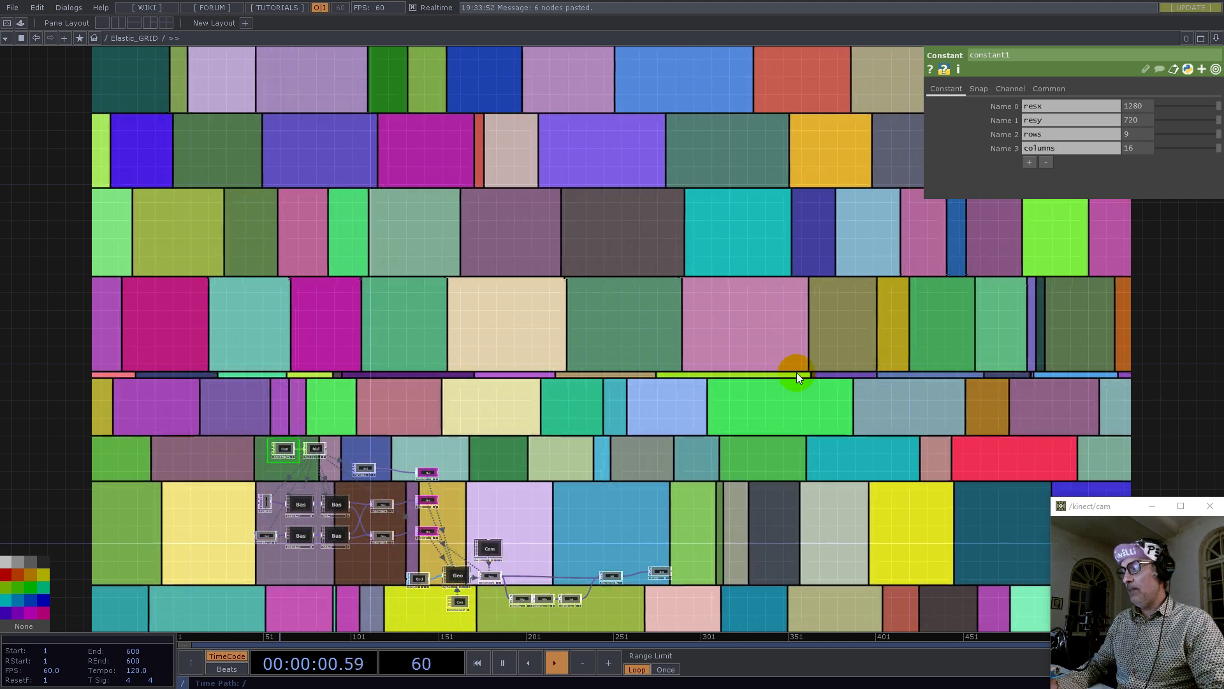
pyautogui.scroll(-10, 604, 343)
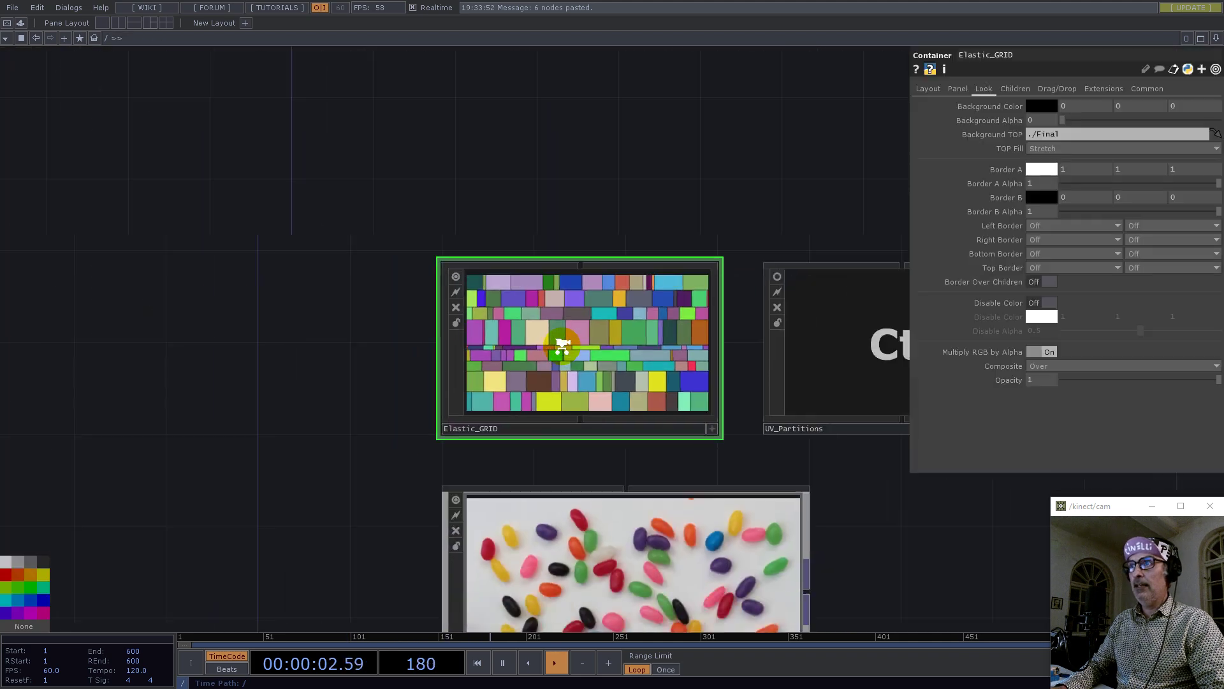
pyautogui.scroll(-3, 562, 346)
pyautogui.scroll(5, 607, 463)
# - Marquee-select the six old nodes in project1 and delete them
pyautogui.moveTo(62, 98); pyautogui.dragTo(802, 477)
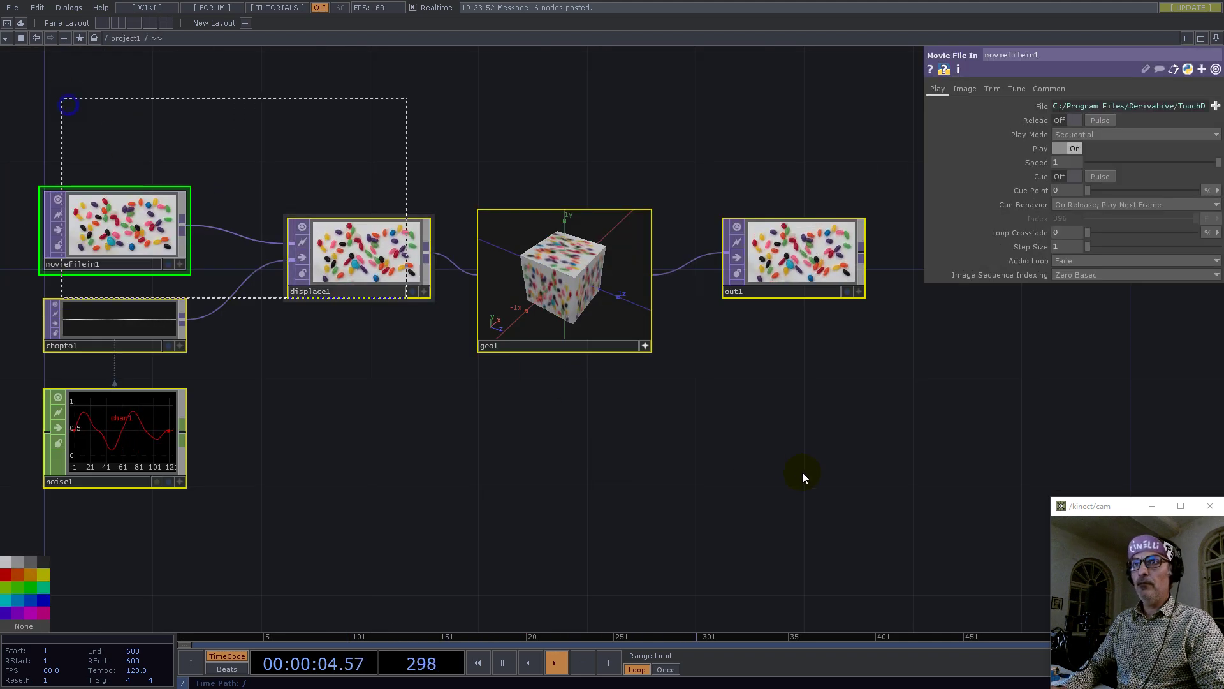
pyautogui.press('Delete')
pyautogui.moveTo(271, 339); pyautogui.dragTo(406, 319)
# - Add a Constant CHOP to the empty project1 network
pyautogui.press('Tab')
pyautogui.write('con')
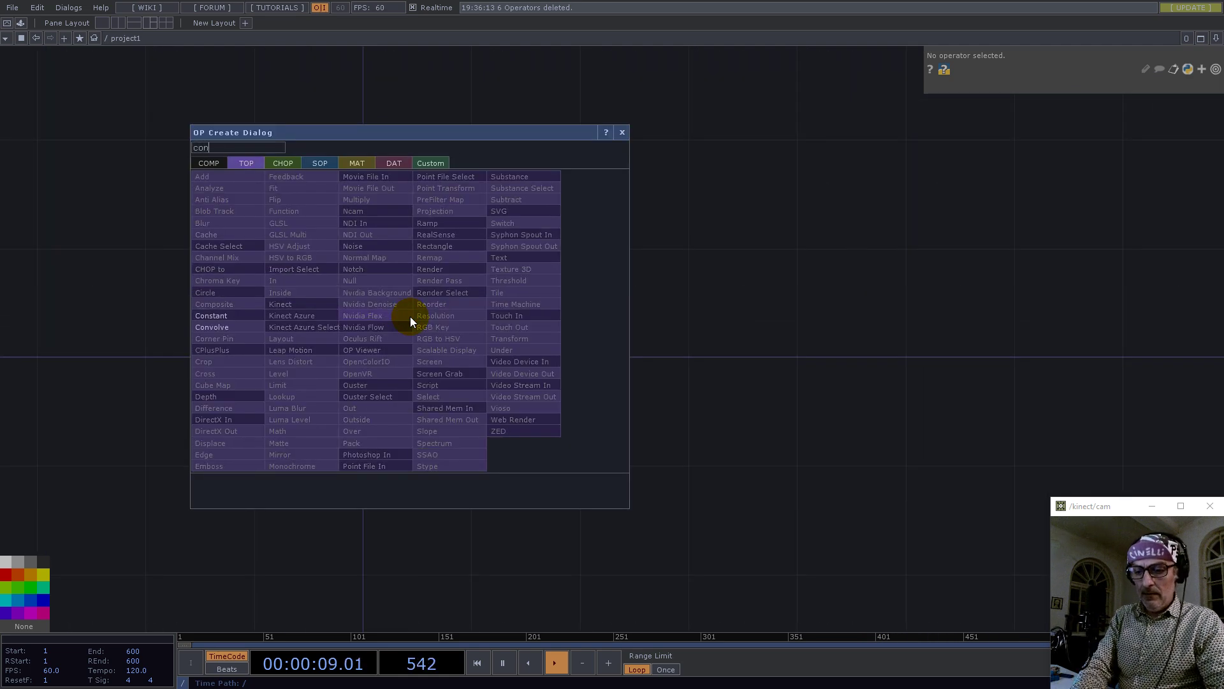
pyautogui.write('s')
pyautogui.click(281, 163)
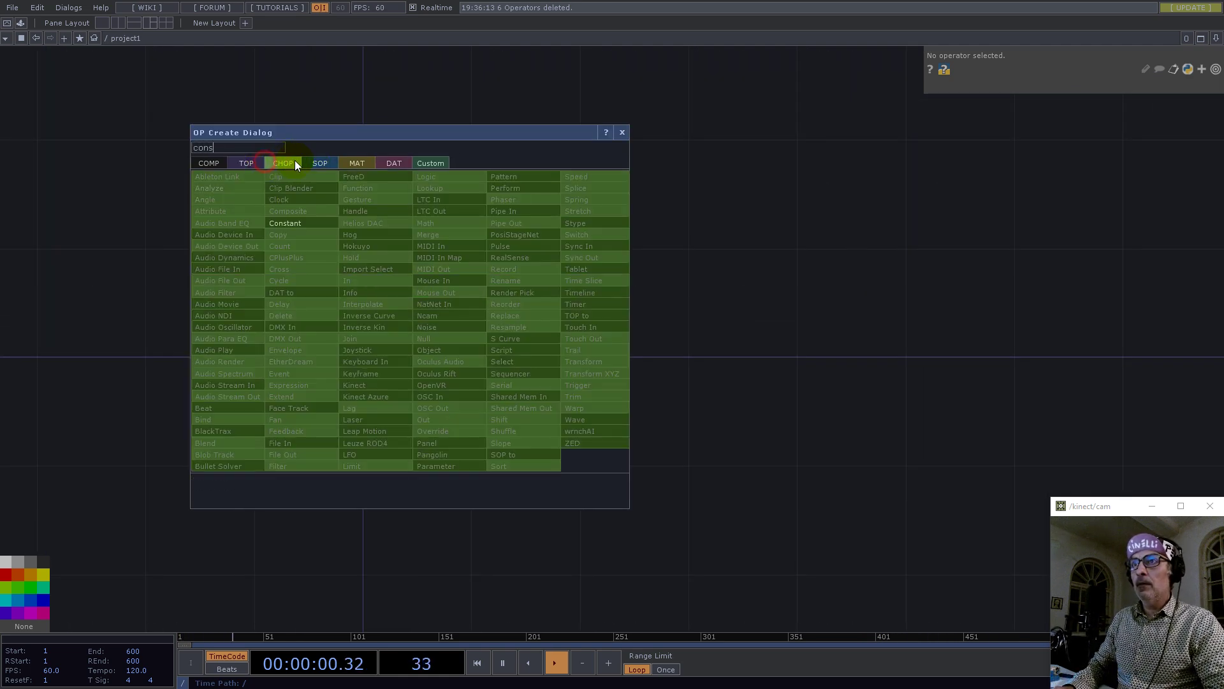
pyautogui.click(295, 228)
pyautogui.click(426, 316)
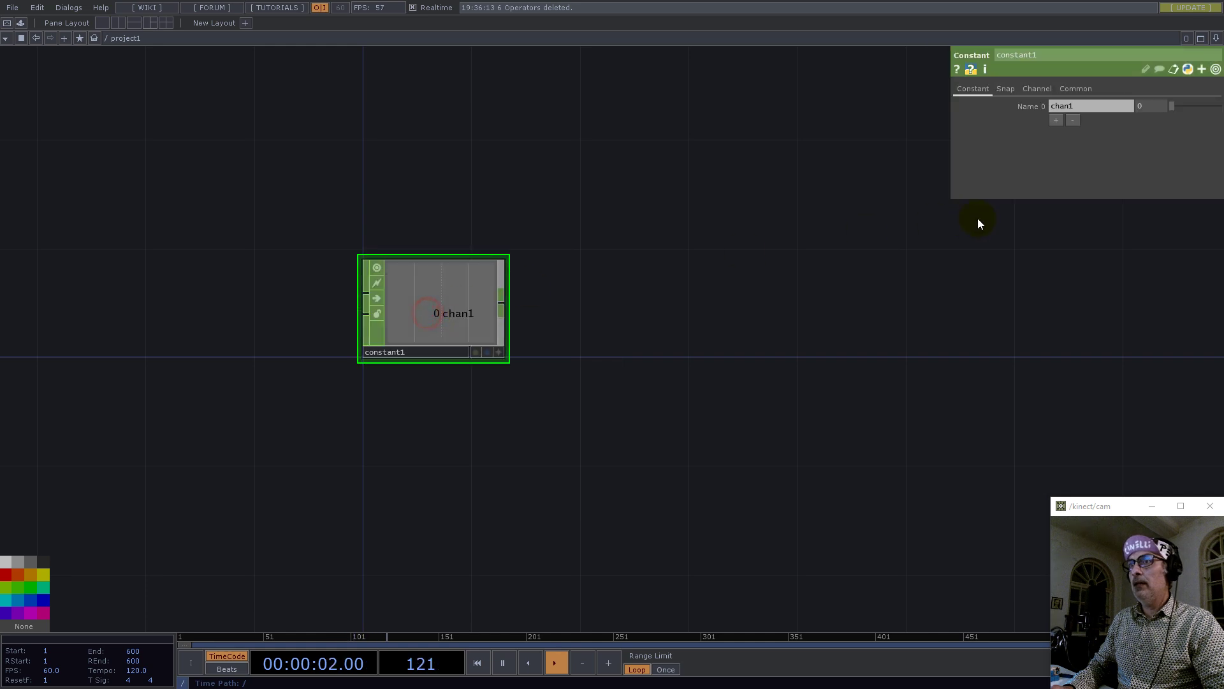
# - Give constant1 four channels named resx, resy, rows and columns
pyautogui.click(1056, 120)
pyautogui.click(1057, 134)
pyautogui.click(1056, 148)
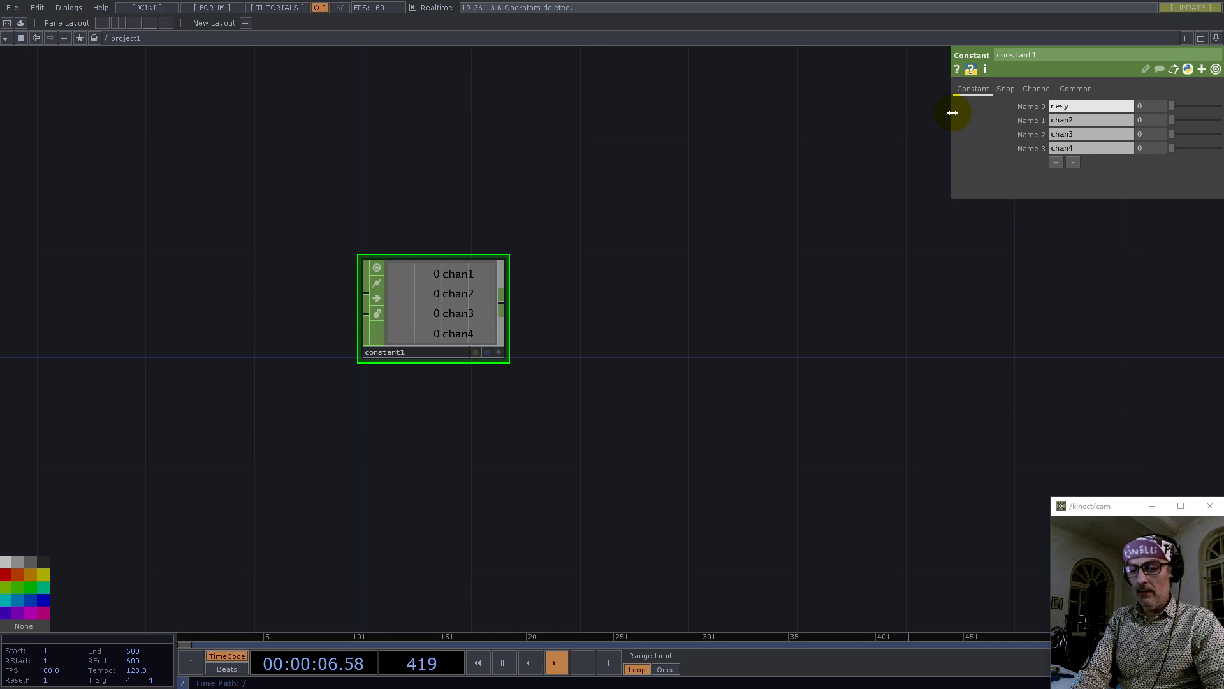
pyautogui.write('resx')
pyautogui.press('Tab')
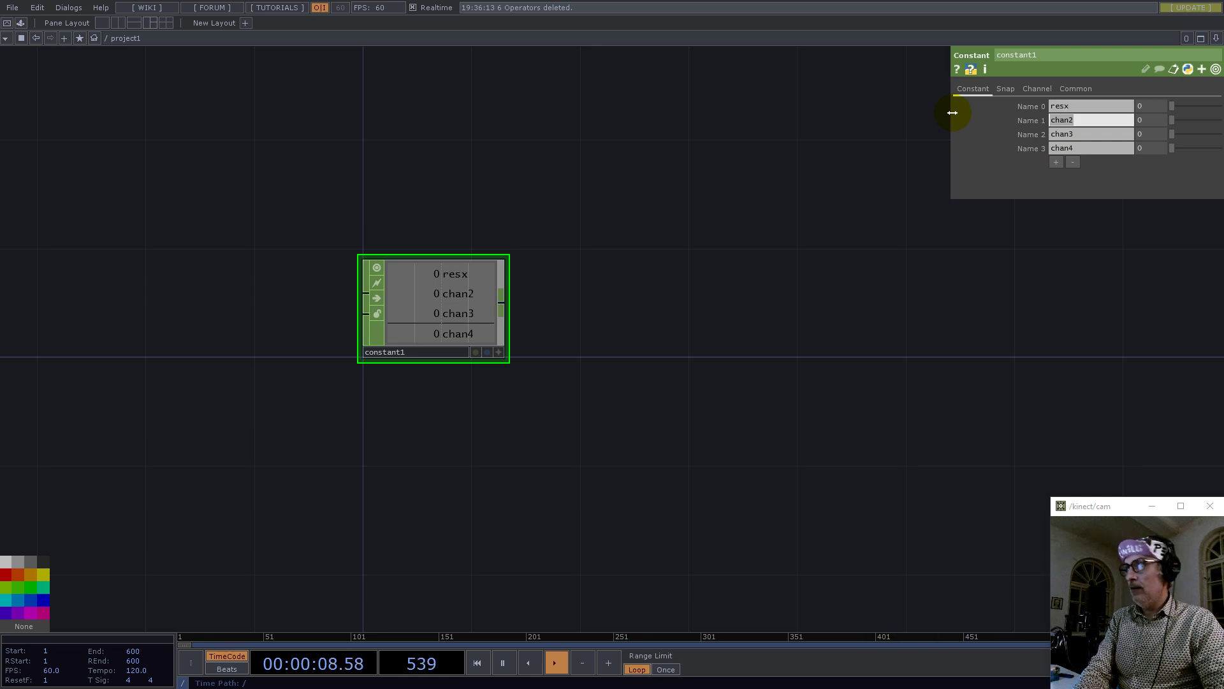
pyautogui.write('resy')
pyautogui.press('Tab')
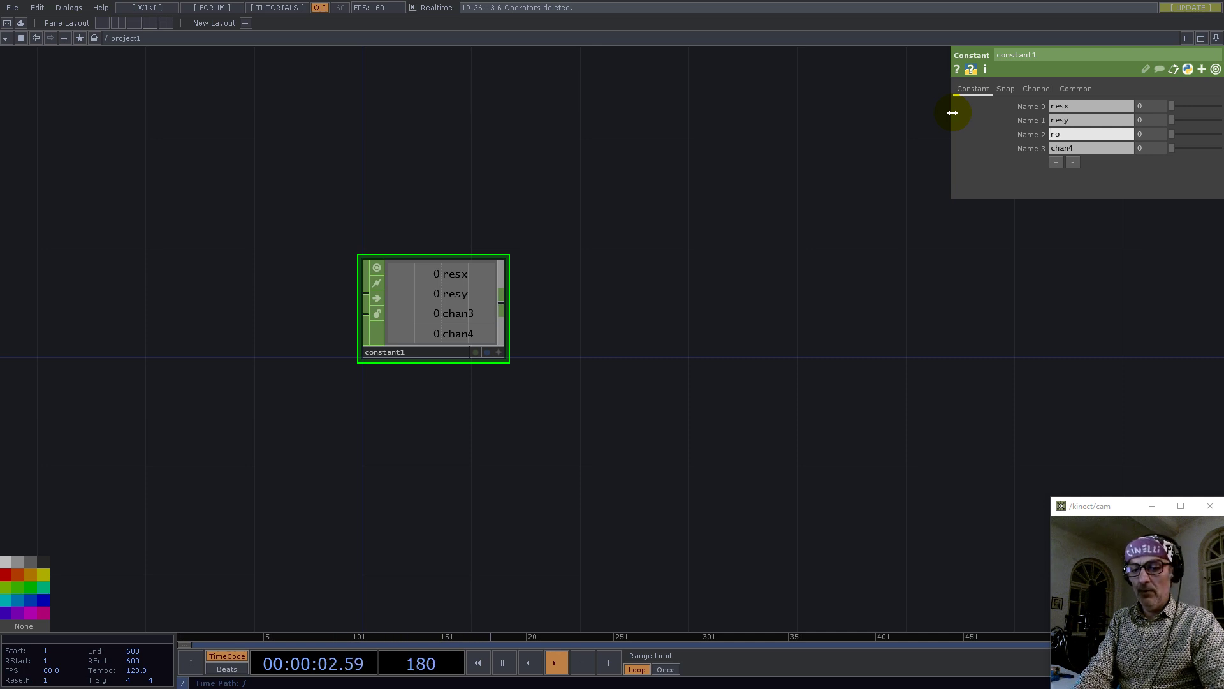
pyautogui.press('Tab')
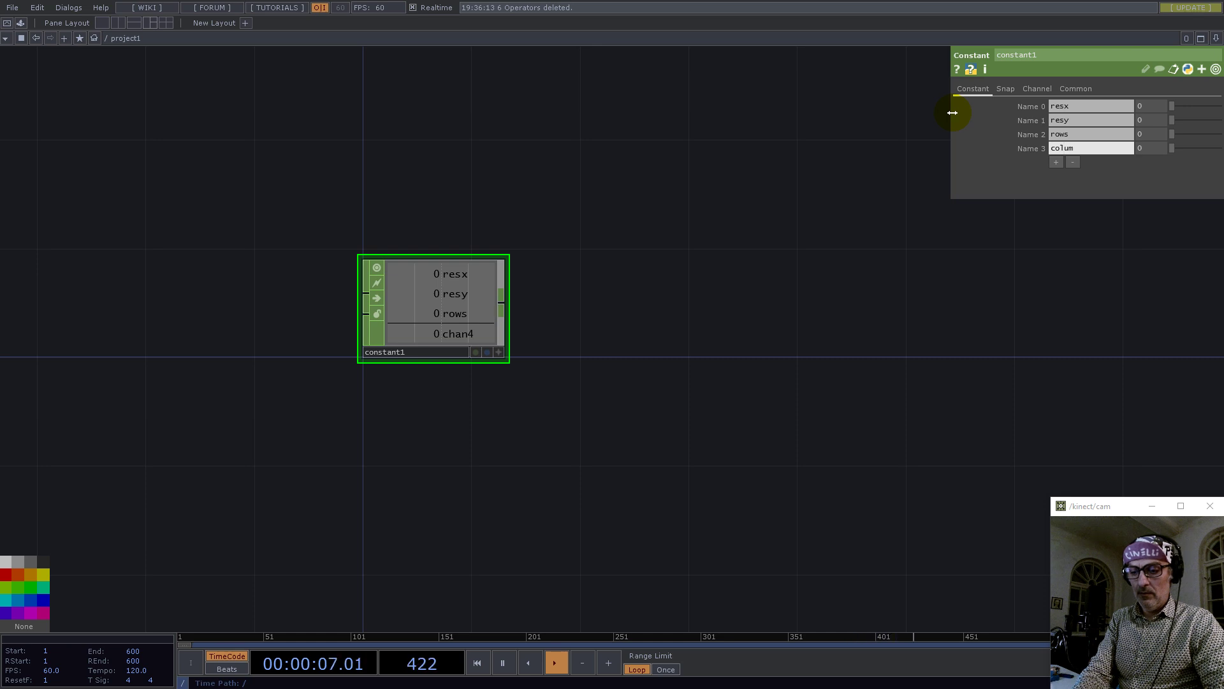
# - Set the channel values to resx 1280, resy 720, rows 9, columns 16
pyautogui.click(1155, 106)
pyautogui.write('1280')
pyautogui.press('Tab')
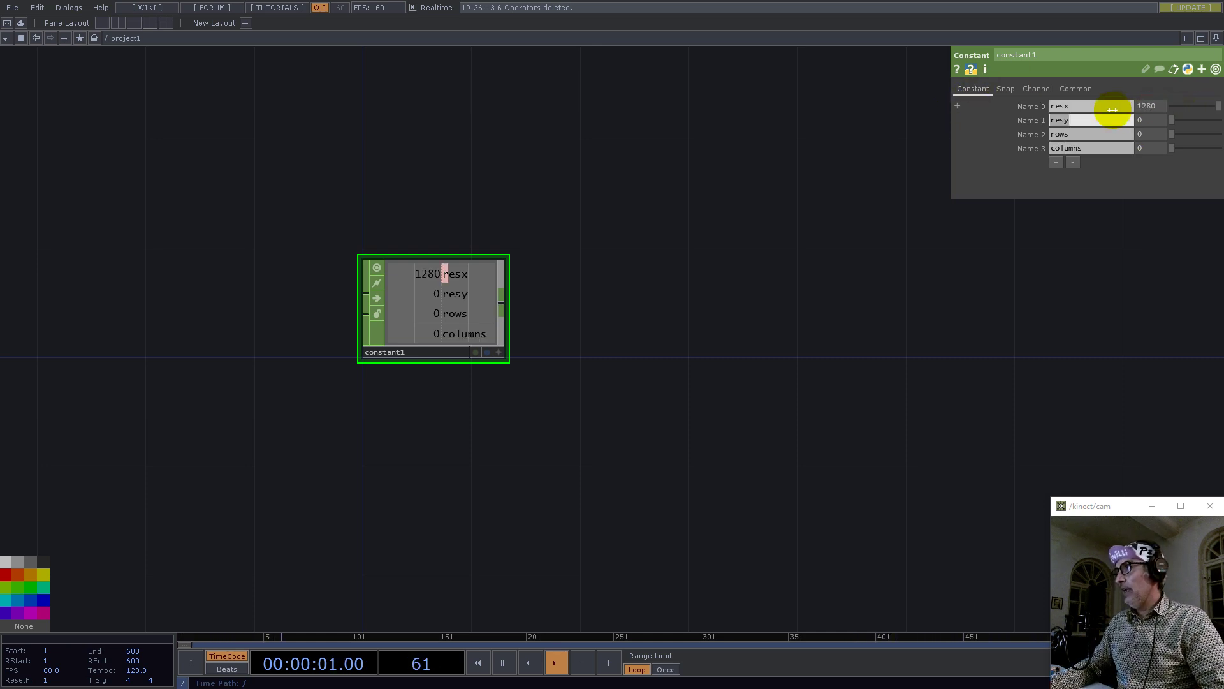
pyautogui.click(1150, 120)
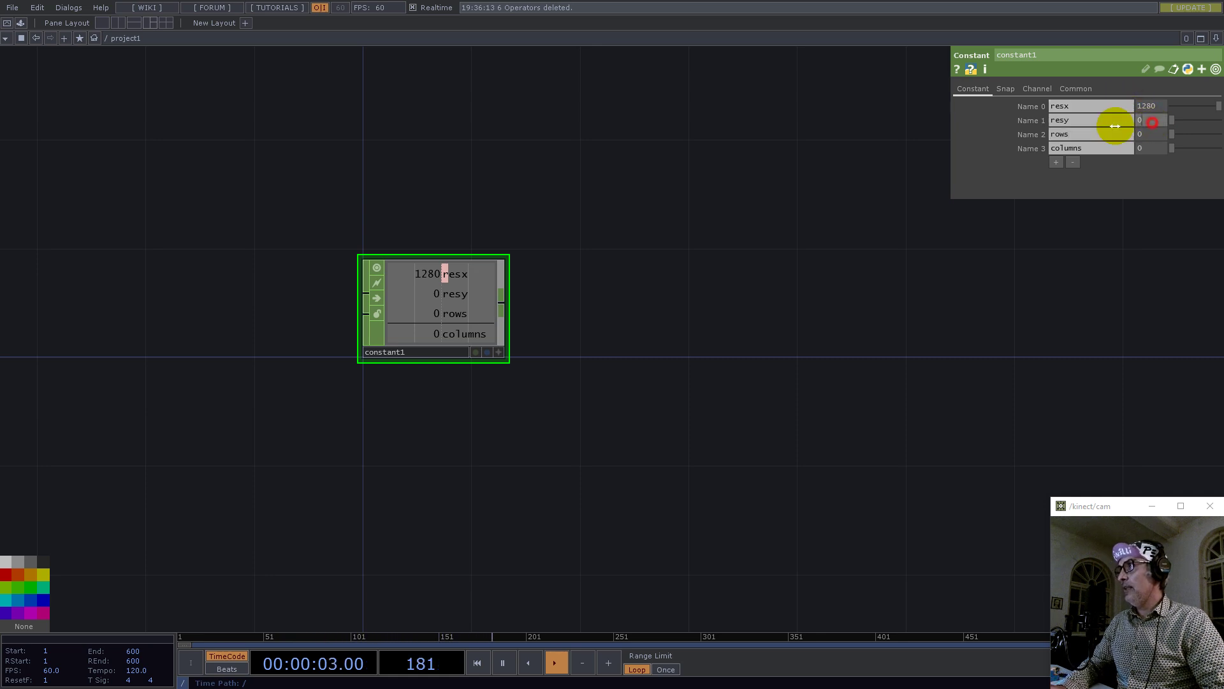
pyautogui.click(1156, 134)
pyautogui.write('9')
pyautogui.press('Tab')
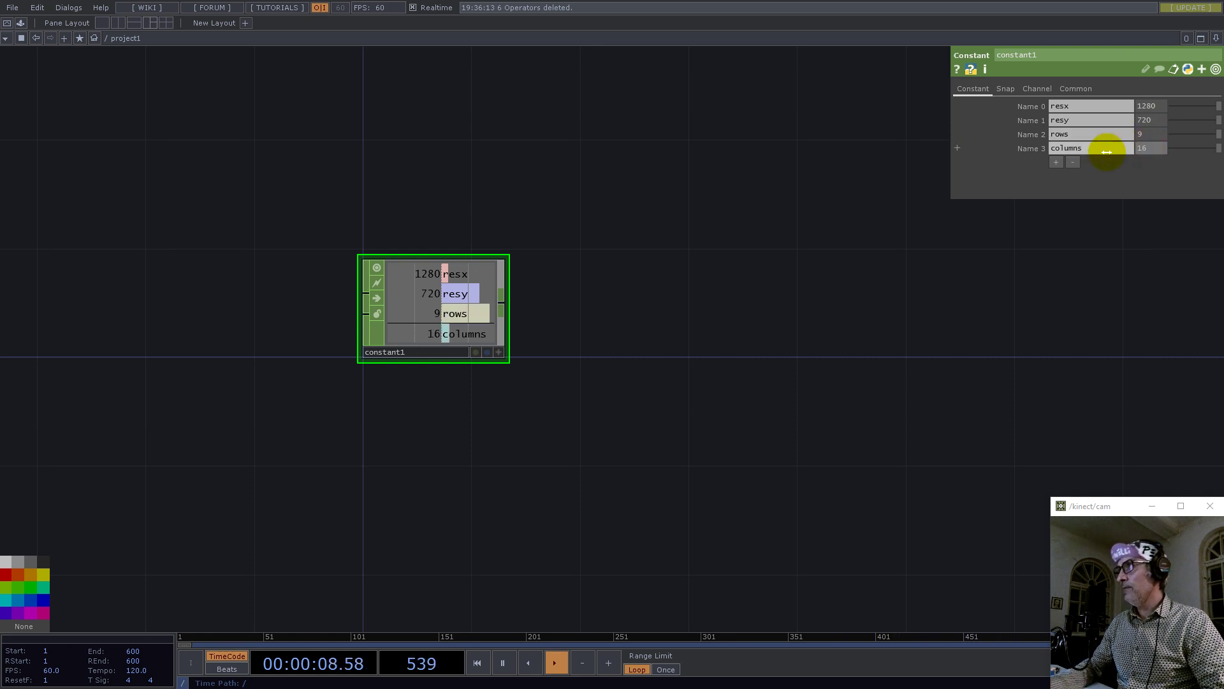
# - Choose a Null to follow constant1's output
pyautogui.click(497, 320)
pyautogui.click(500, 302)
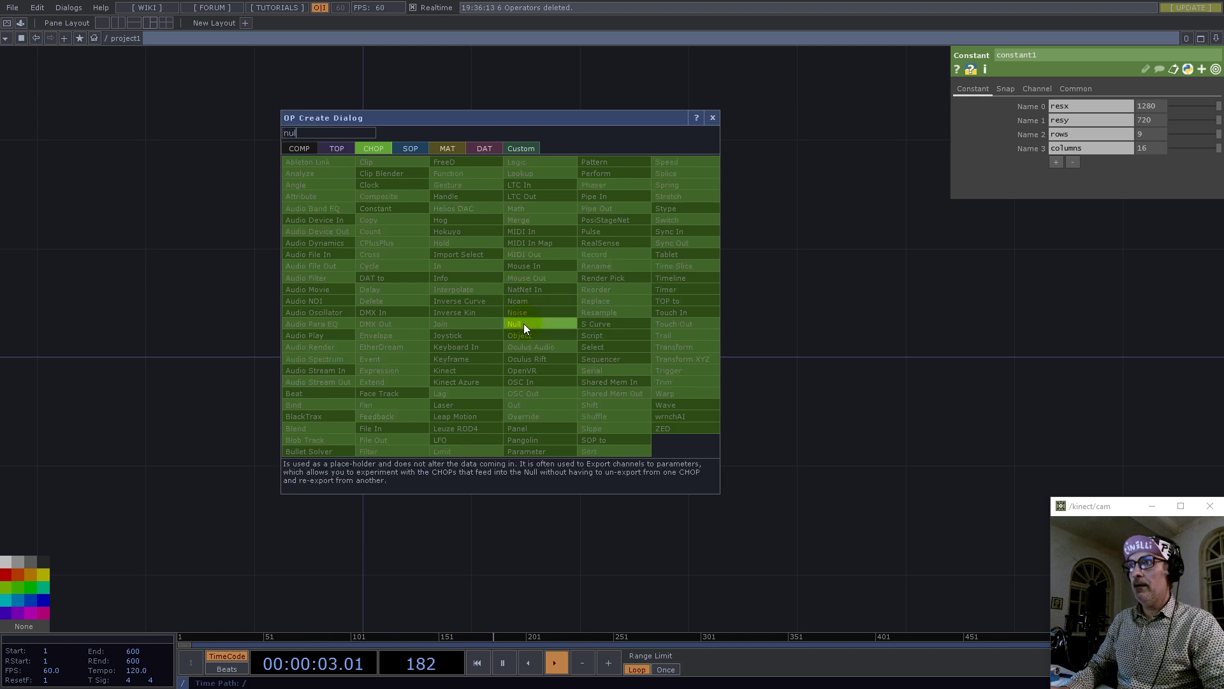
pyautogui.click(521, 324)
# - Place null1 wired after constant1
pyautogui.click(732, 309)
pyautogui.moveTo(618, 457); pyautogui.dragTo(356, 294)
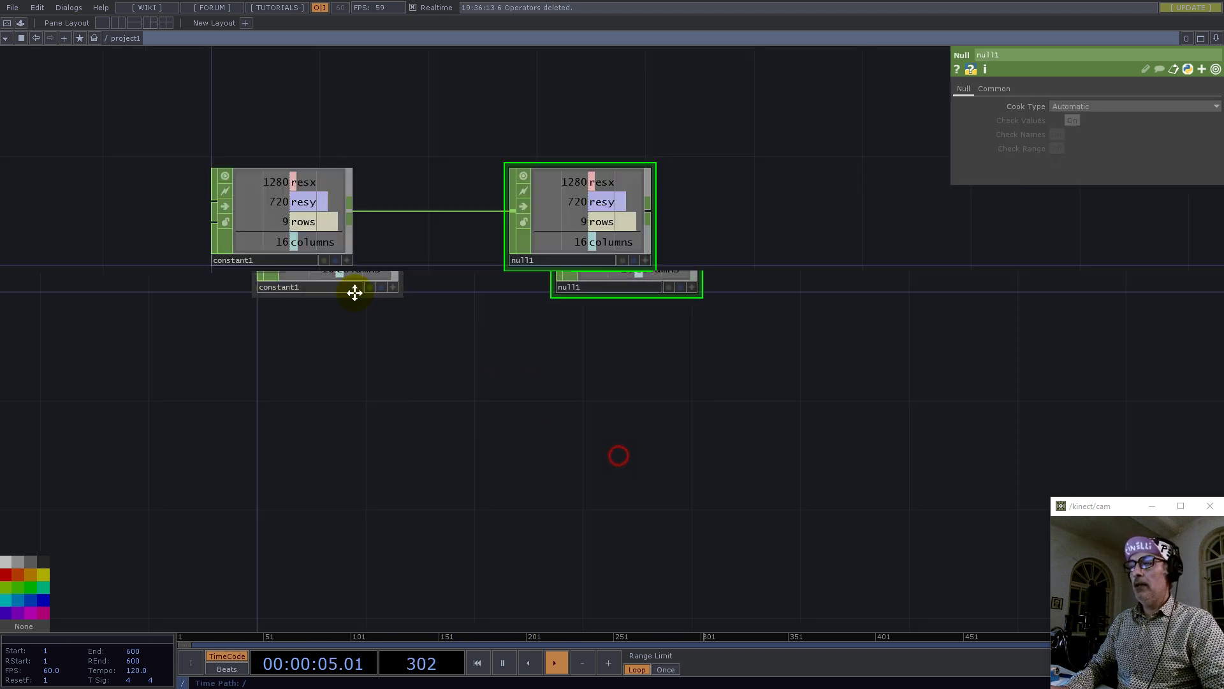
pyautogui.click(384, 373)
pyautogui.moveTo(384, 377); pyautogui.dragTo(481, 387)
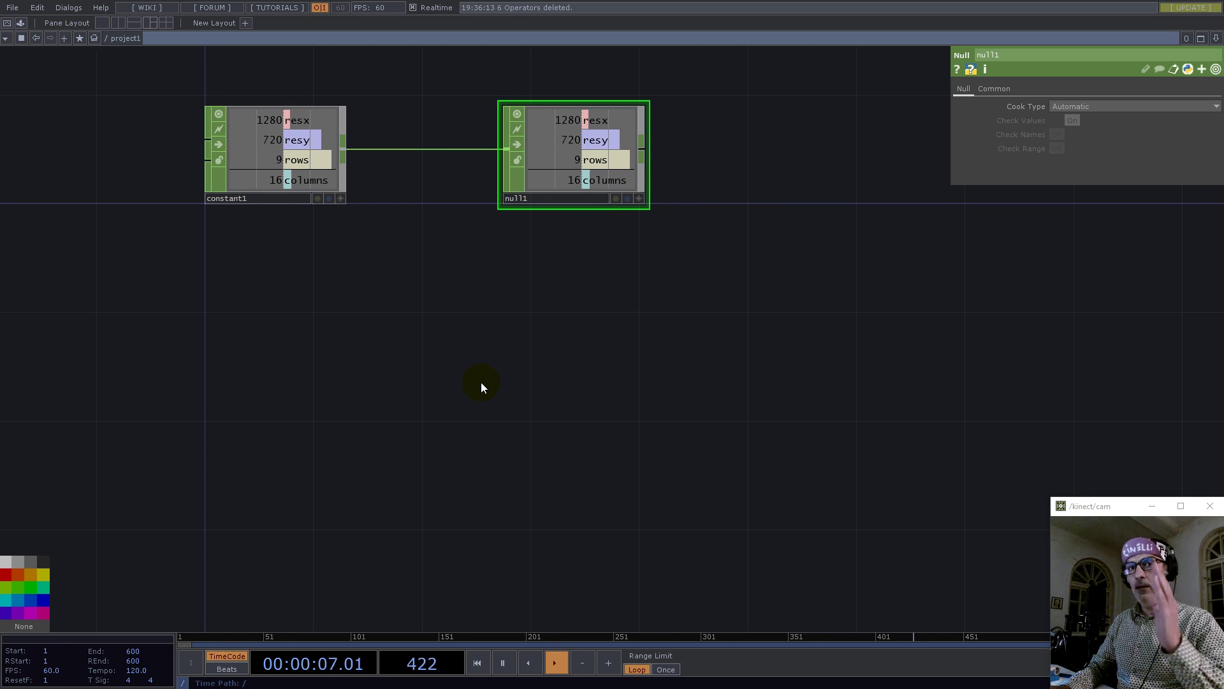
# - Add a Noise TOP below the null
pyautogui.doubleClick(409, 381)
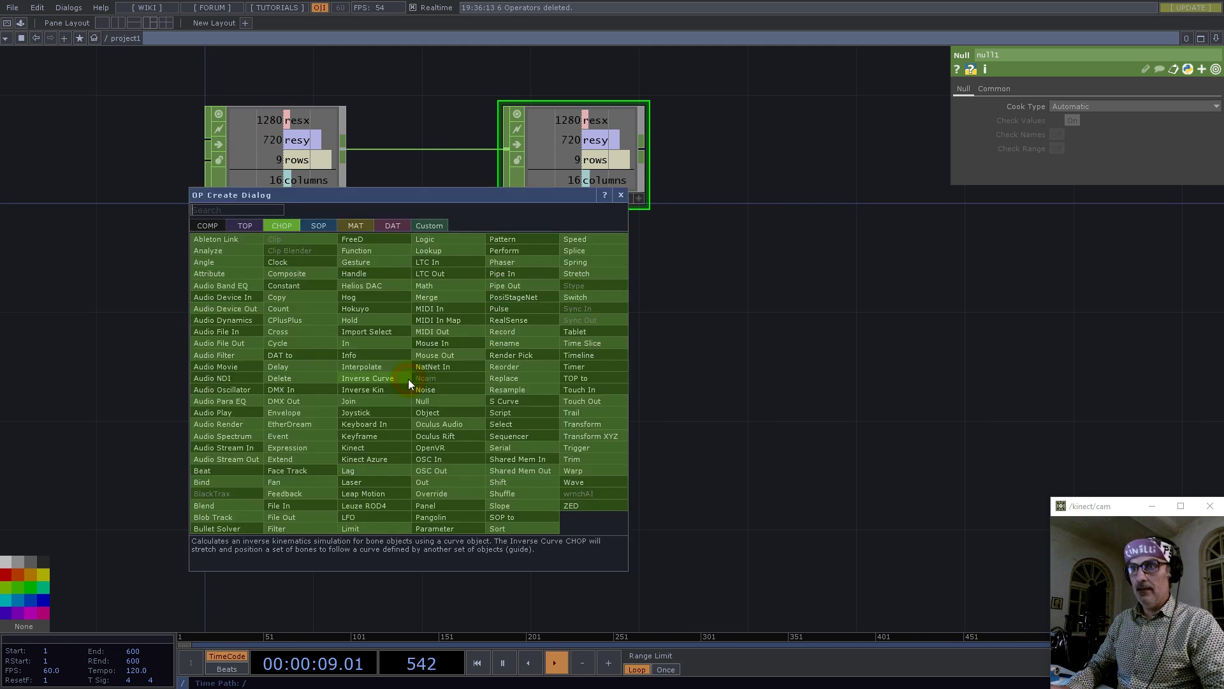
pyautogui.write('noi')
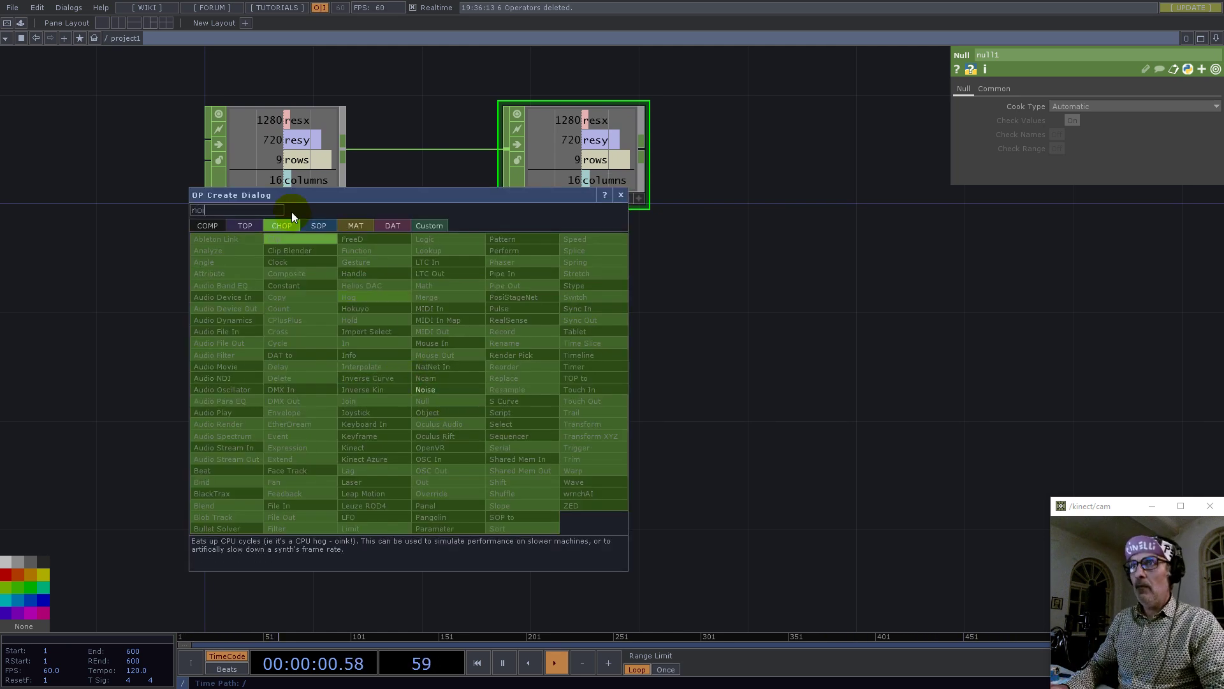
pyautogui.click(247, 227)
pyautogui.click(369, 311)
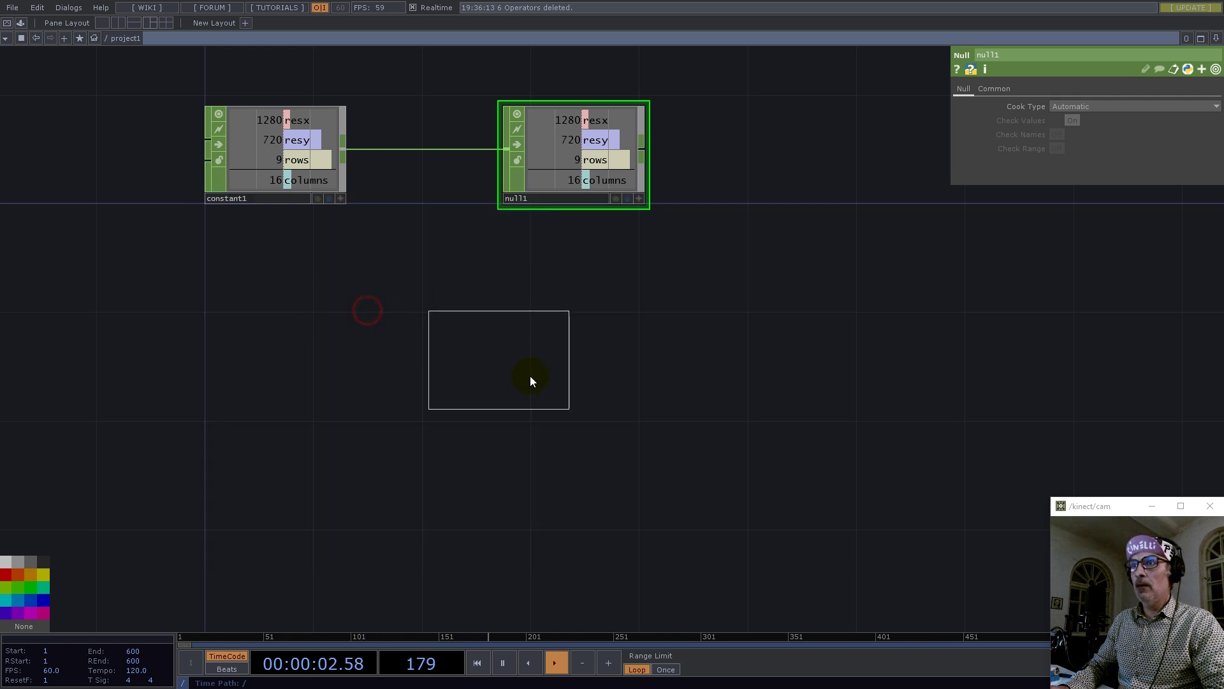
pyautogui.click(571, 370)
# - Set noise1's resolution to width 1, with height linked to null1's rows channel
pyautogui.click(1076, 91)
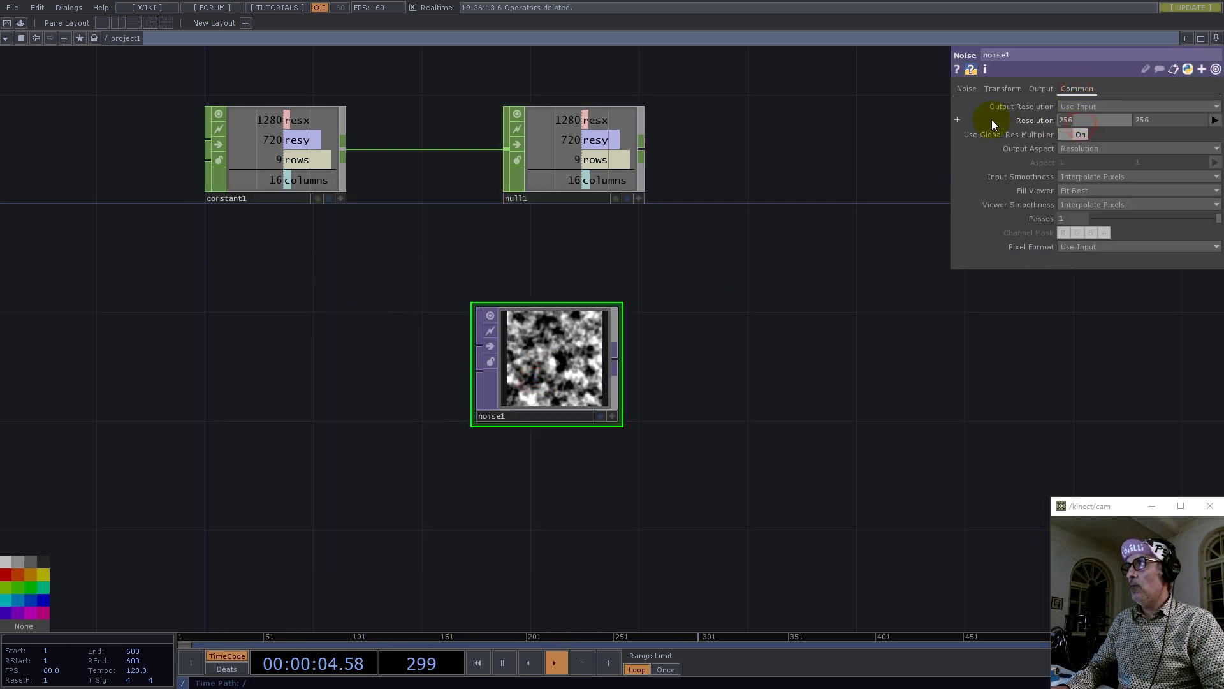
pyautogui.write('1')
pyautogui.click(639, 199)
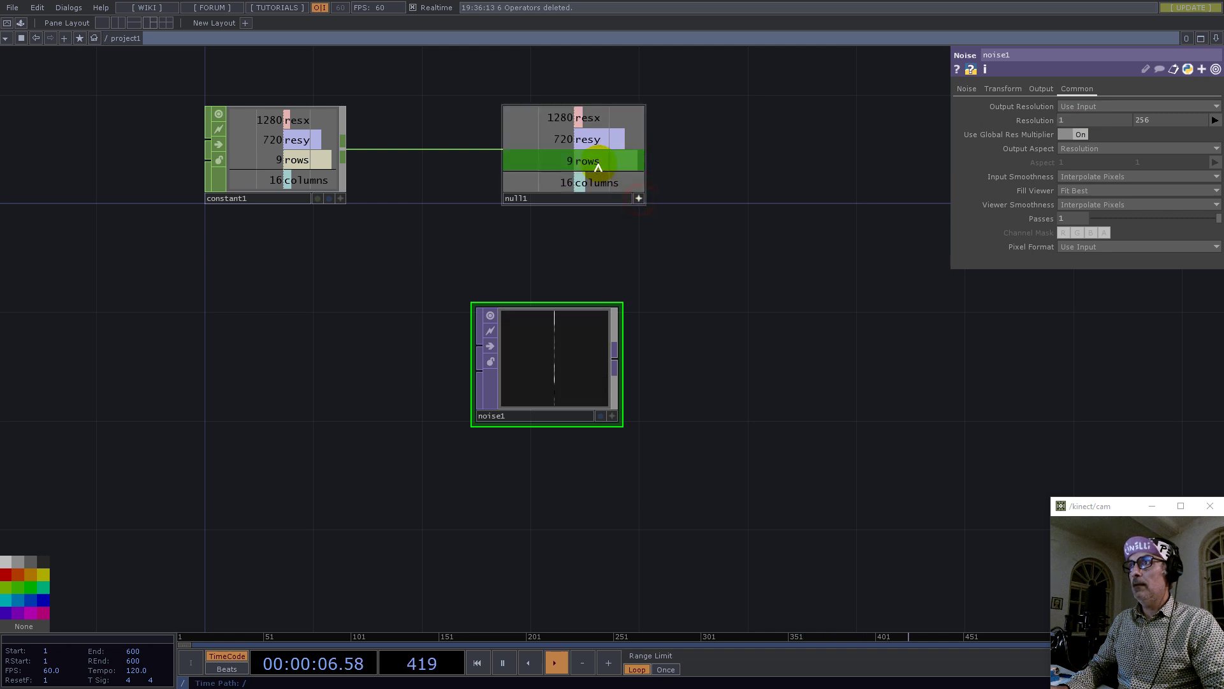
pyautogui.moveTo(598, 167); pyautogui.dragTo(1165, 120)
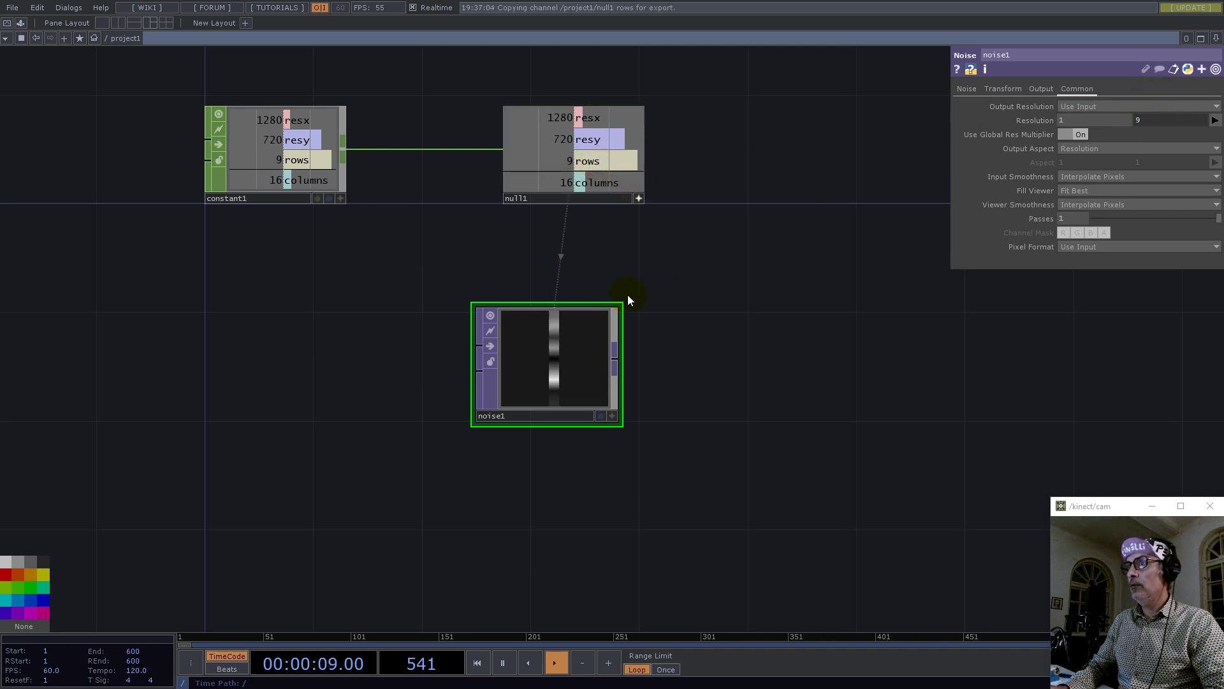
# - Set noise1 to 32-bit float (Mono) with Nearest Pixel input and viewer smoothness
pyautogui.click(1129, 246)
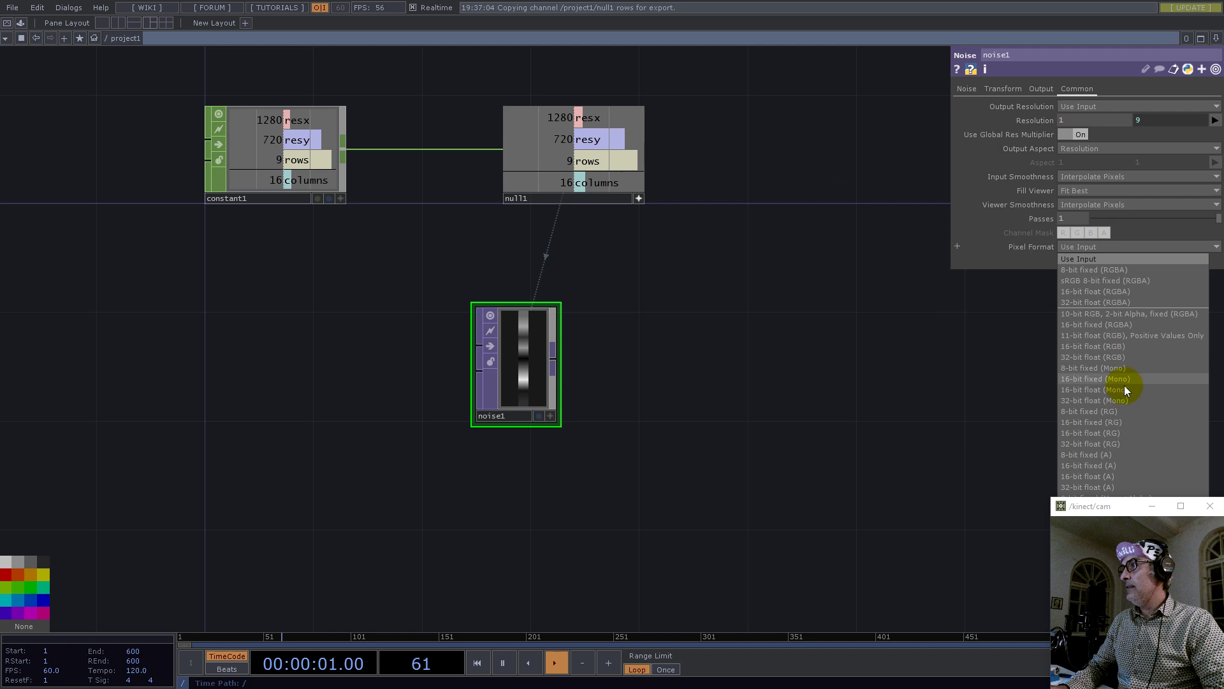
pyautogui.click(1112, 400)
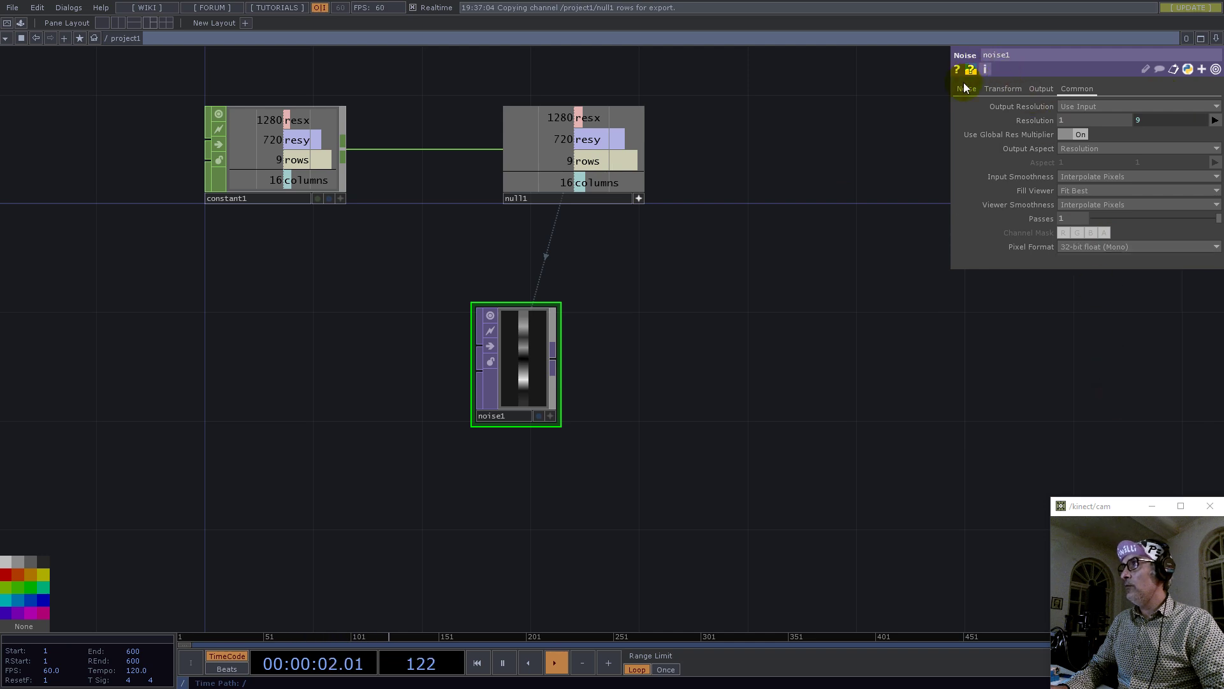
pyautogui.click(1093, 178)
pyautogui.click(1096, 192)
pyautogui.click(1101, 207)
pyautogui.click(1093, 219)
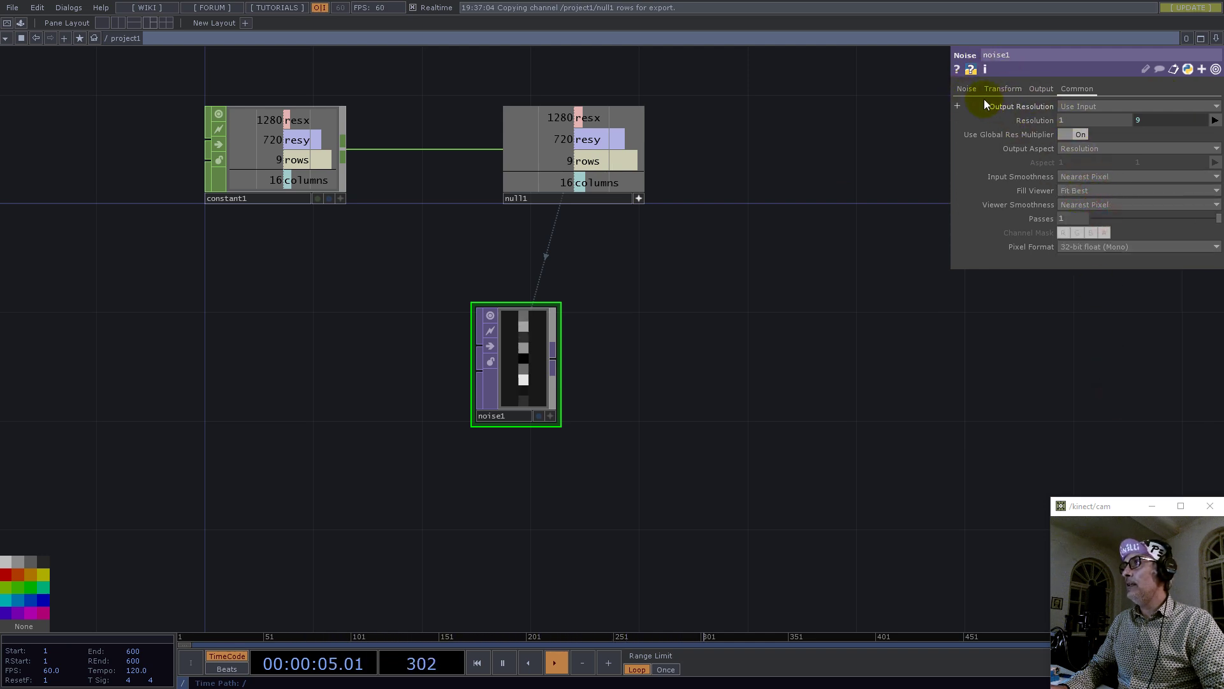
pyautogui.click(968, 91)
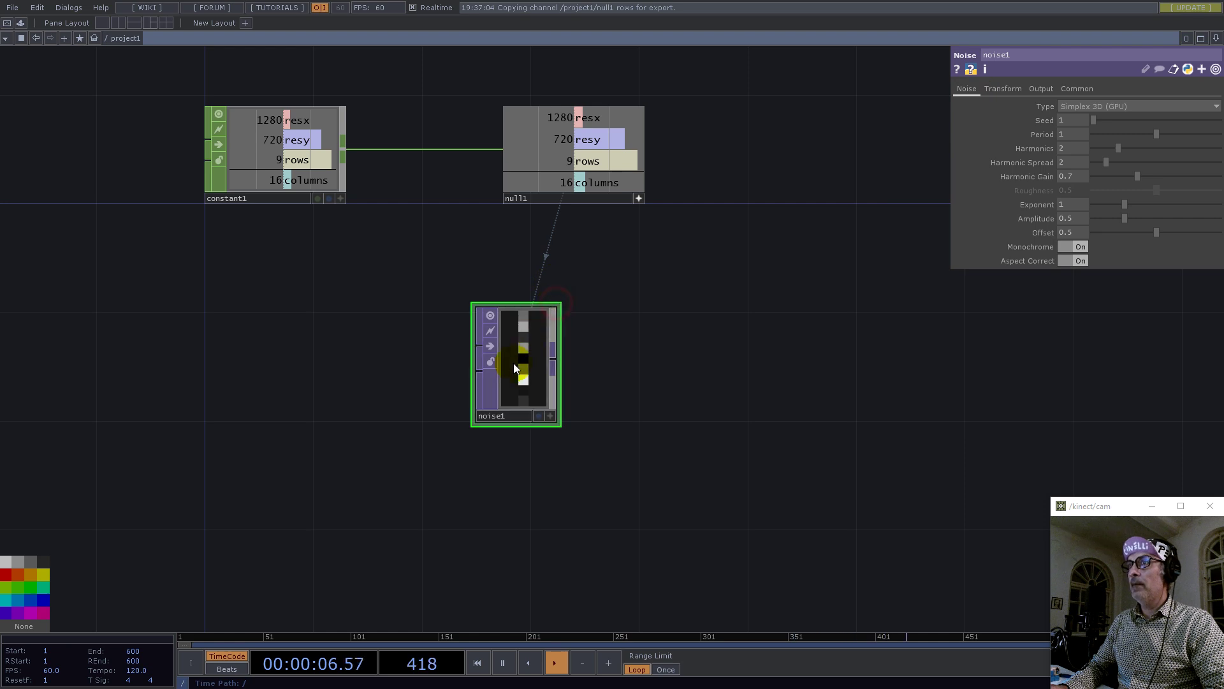
pyautogui.moveTo(517, 361); pyautogui.dragTo(572, 415)
pyautogui.rightClick(608, 413)
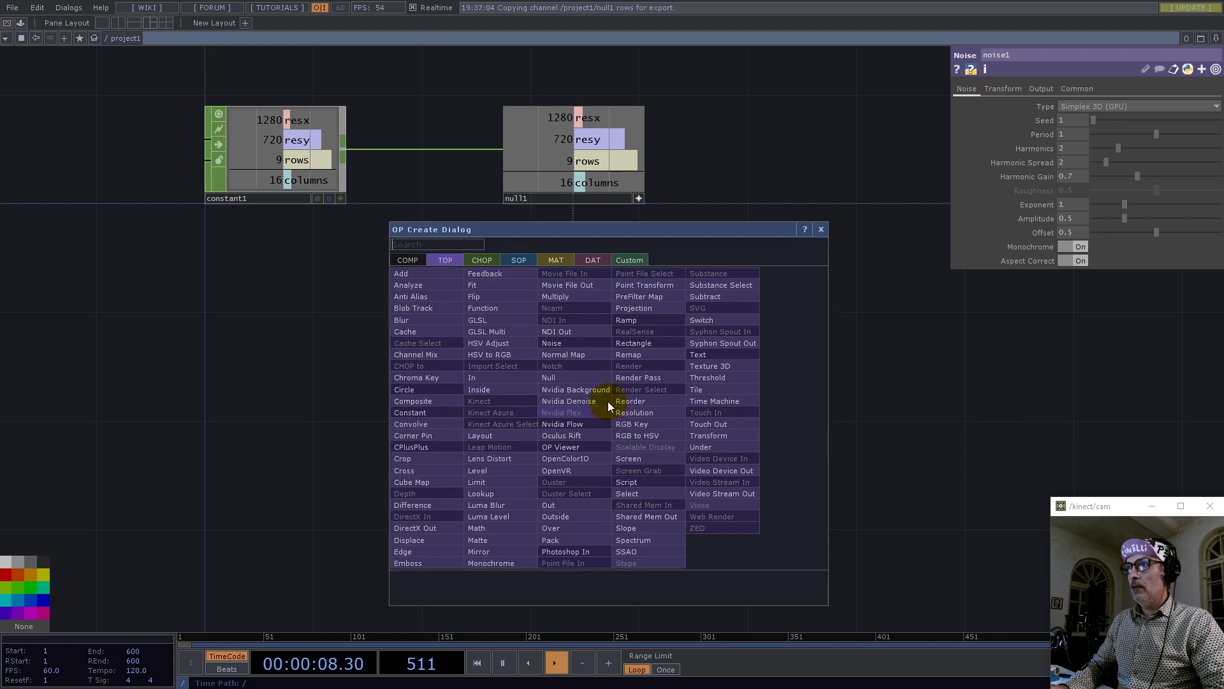
# - Add null2 after noise1, then insert null3 into the noise1–null2 wire
pyautogui.click(557, 372)
pyautogui.click(1129, 399)
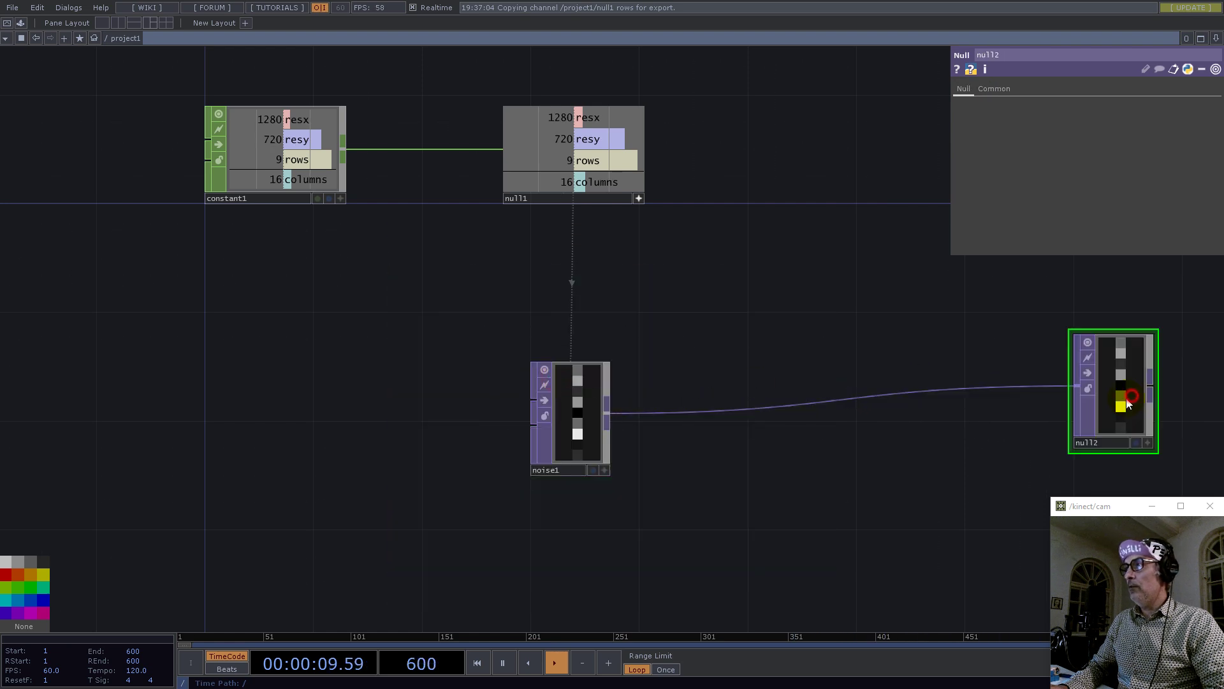
pyautogui.rightClick(790, 413)
pyautogui.click(807, 392)
pyautogui.write('nul')
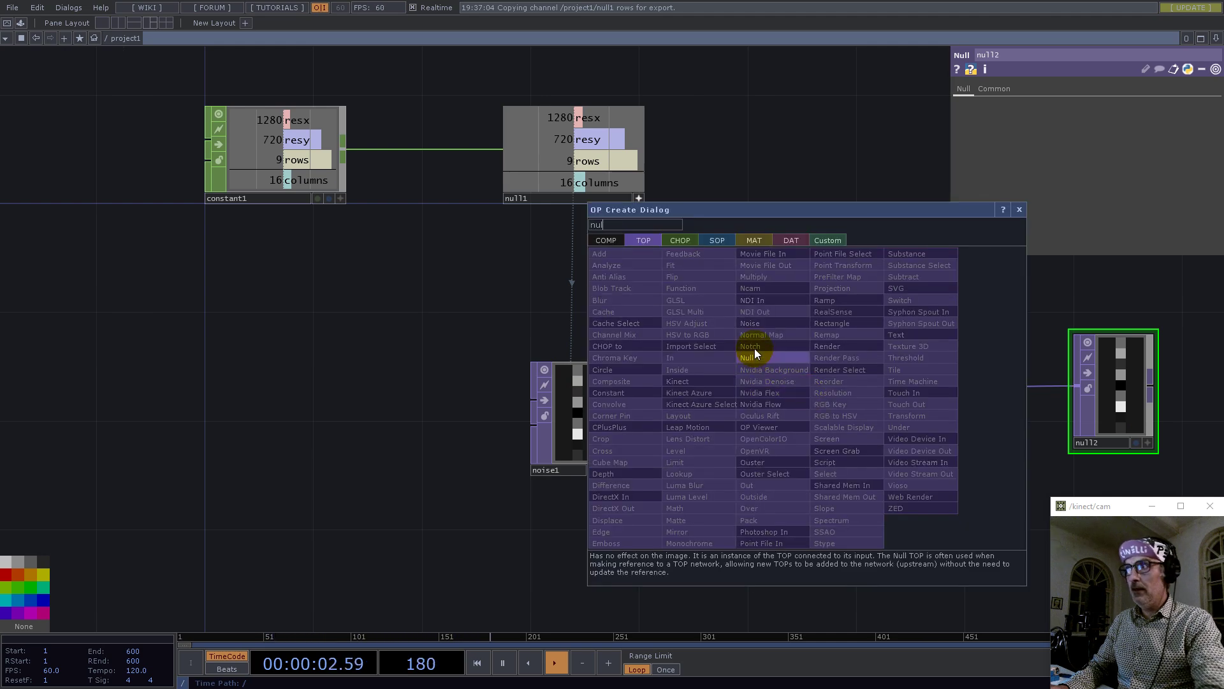
pyautogui.click(755, 355)
pyautogui.press('Escape')
pyautogui.rightClick(793, 404)
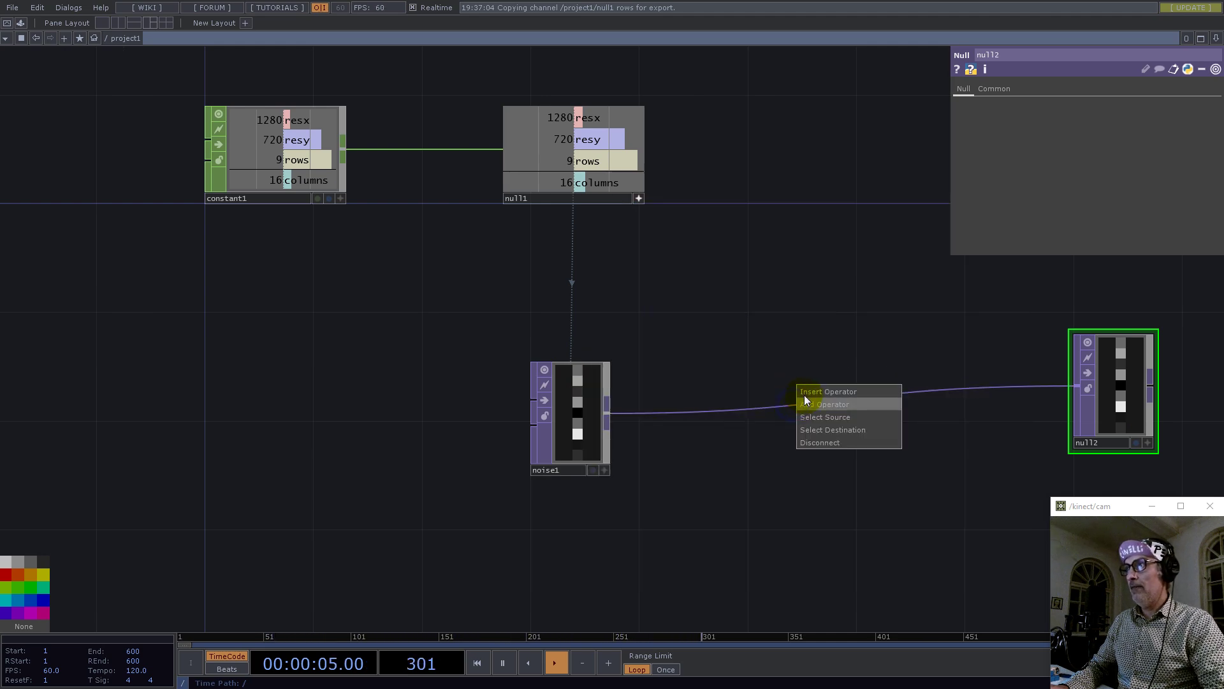
pyautogui.click(805, 393)
pyautogui.write('nul')
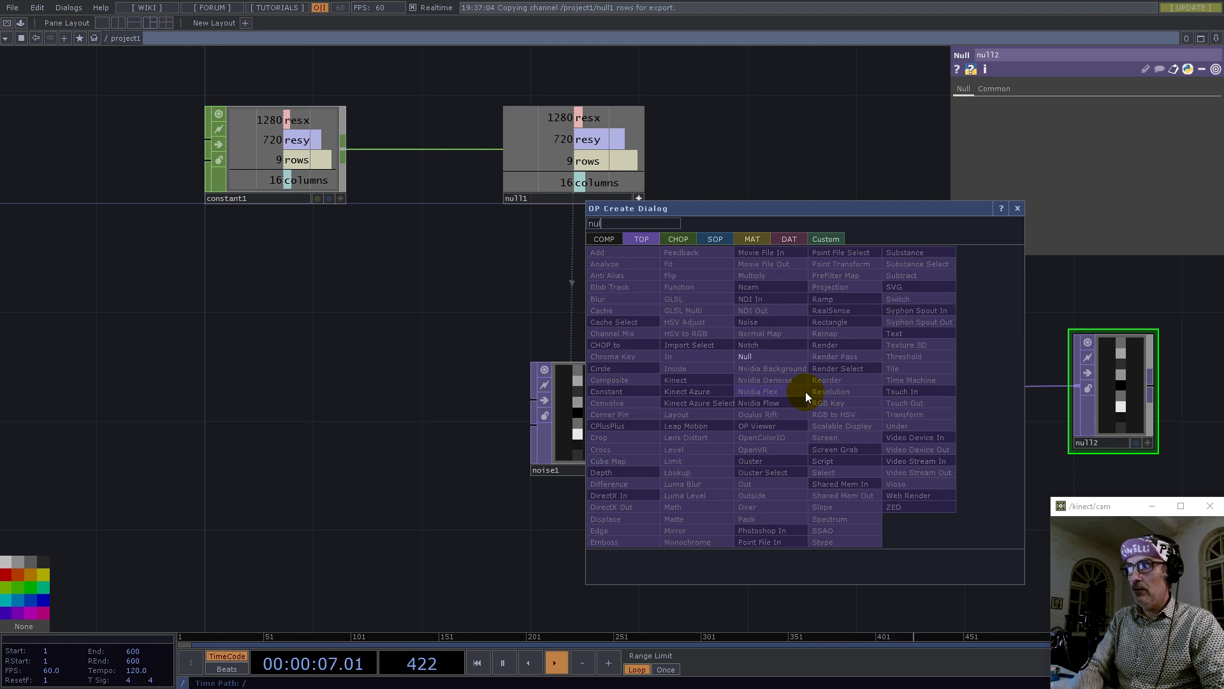
pyautogui.click(779, 356)
pyautogui.click(775, 408)
# - Collapse null3 into a Base component and rename it scaleY
pyautogui.rightClick(776, 420)
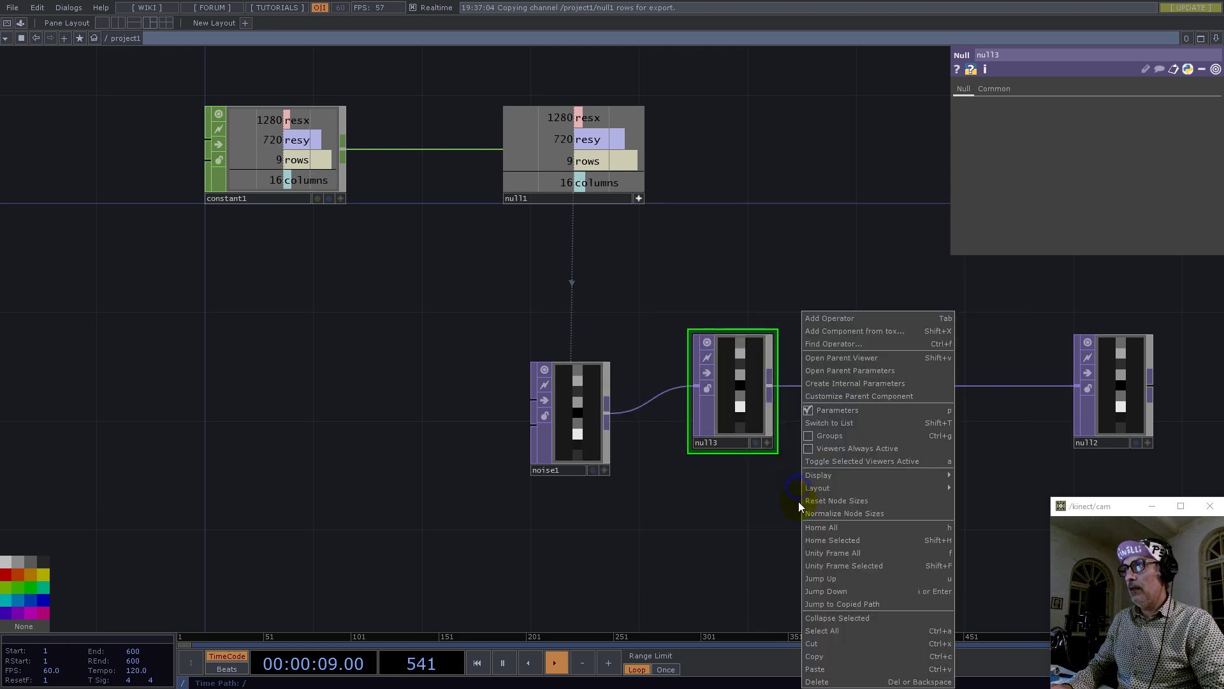
pyautogui.click(836, 612)
pyautogui.moveTo(774, 404); pyautogui.dragTo(748, 458)
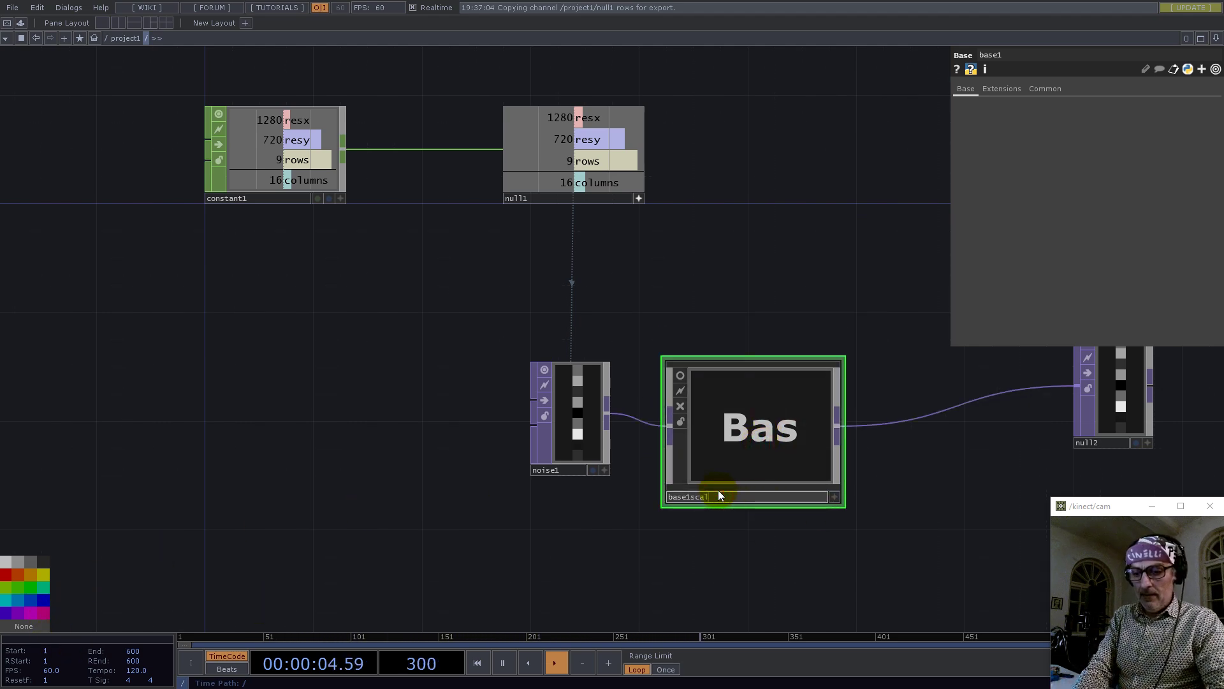
pyautogui.write('ey')
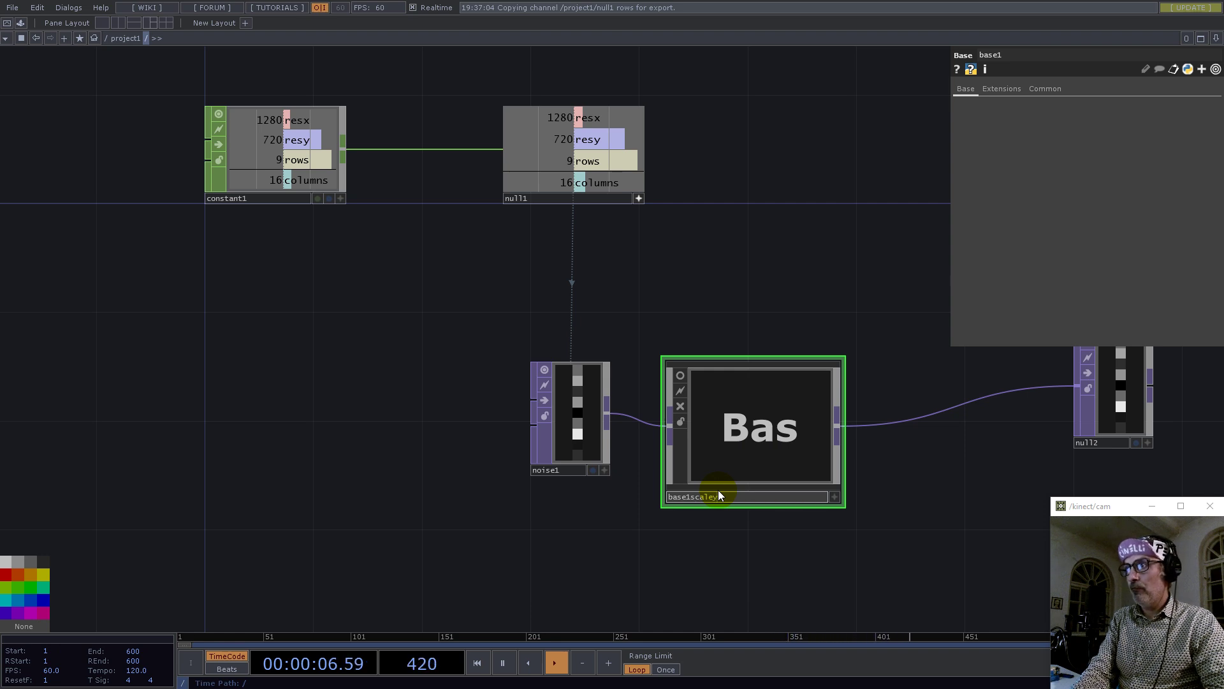
pyautogui.hotkey('ctrl', 'a')
pyautogui.write('s')
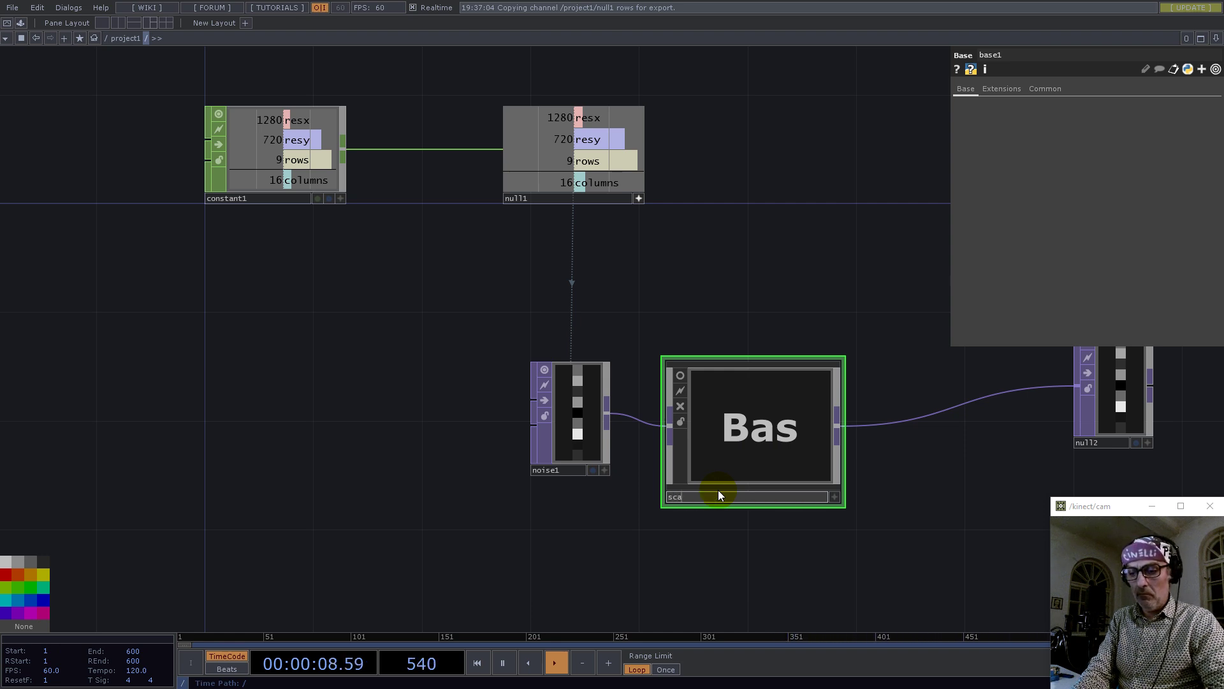
pyautogui.write('caleY')
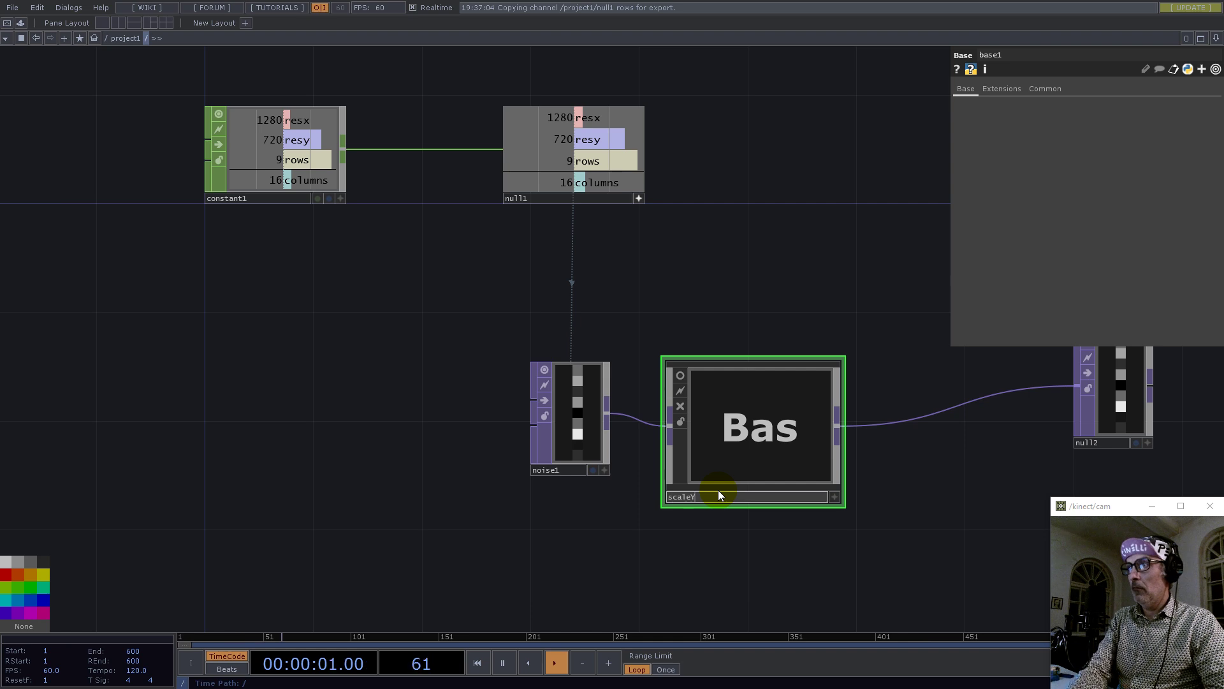
pyautogui.press('Return')
# - Go inside scaleY to see its in1, null3 and out1 chain
pyautogui.click(772, 399)
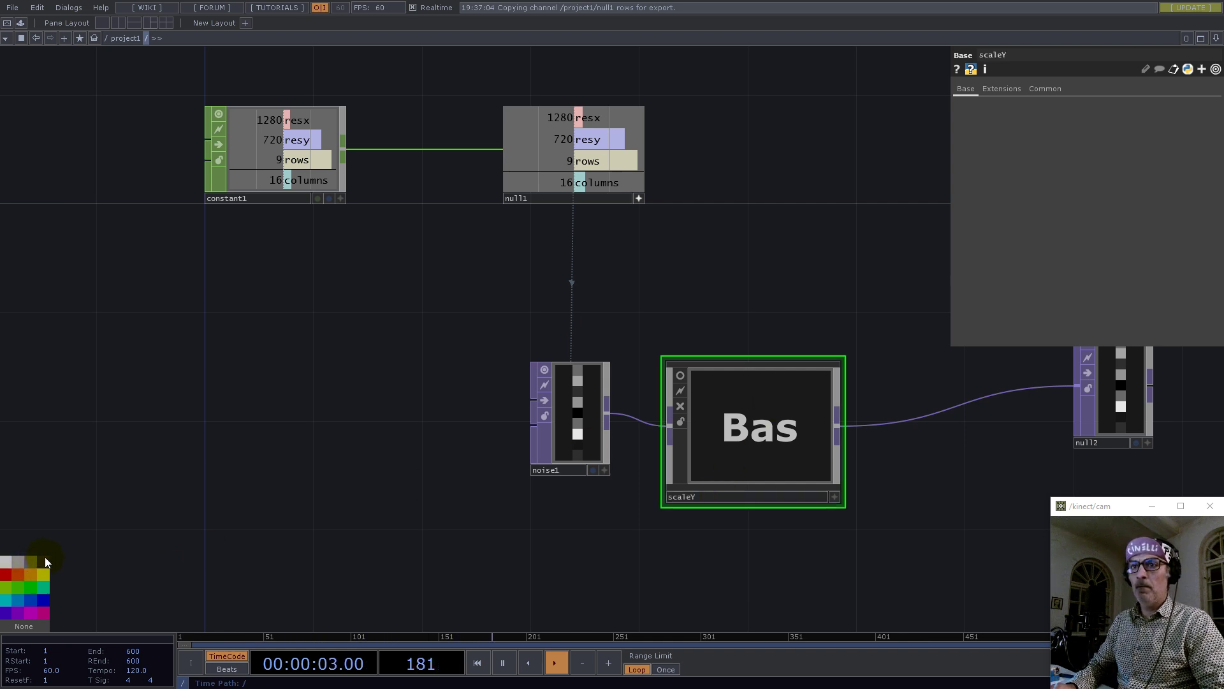
pyautogui.rightClick(854, 423)
pyautogui.click(757, 187)
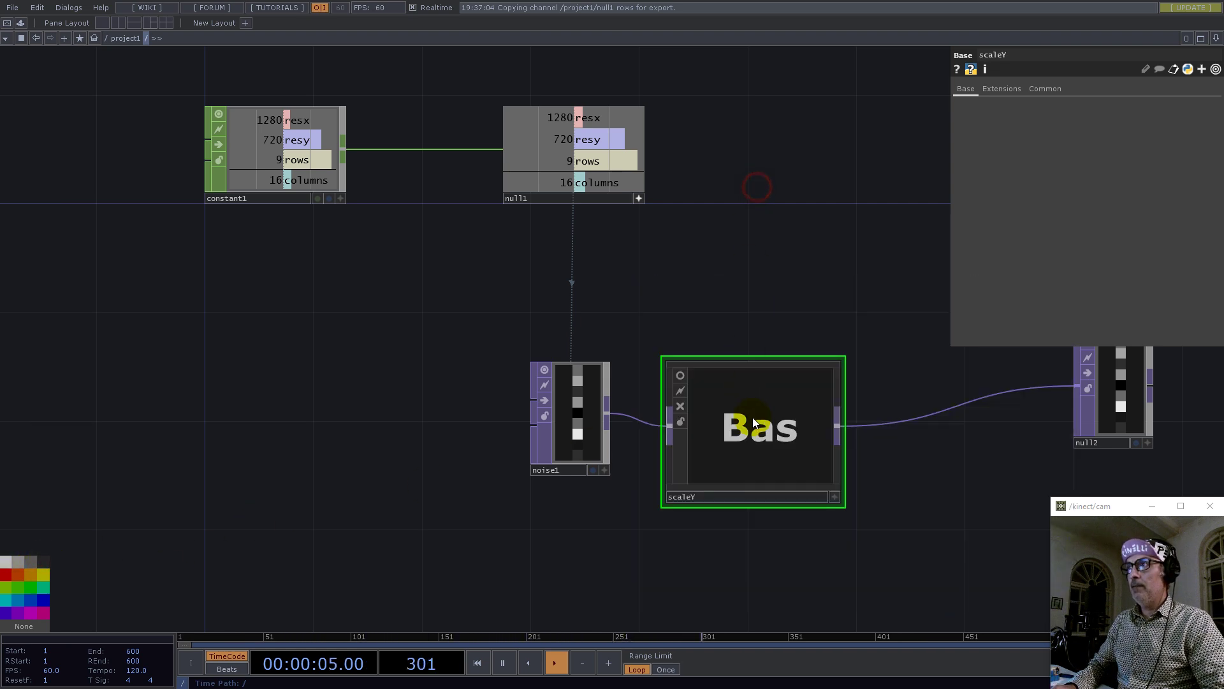
pyautogui.doubleClick(753, 422)
# - Replace null3 with a Math TOP inserted between in1 and out1
pyautogui.press('Delete')
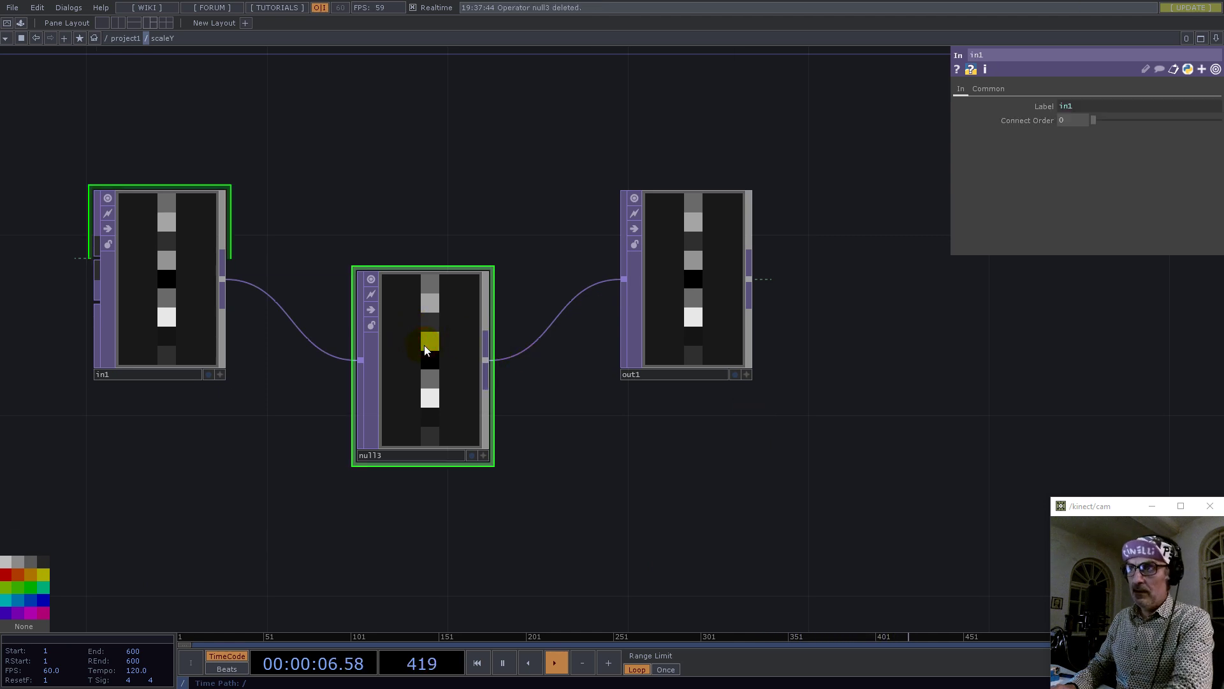
pyautogui.press('h')
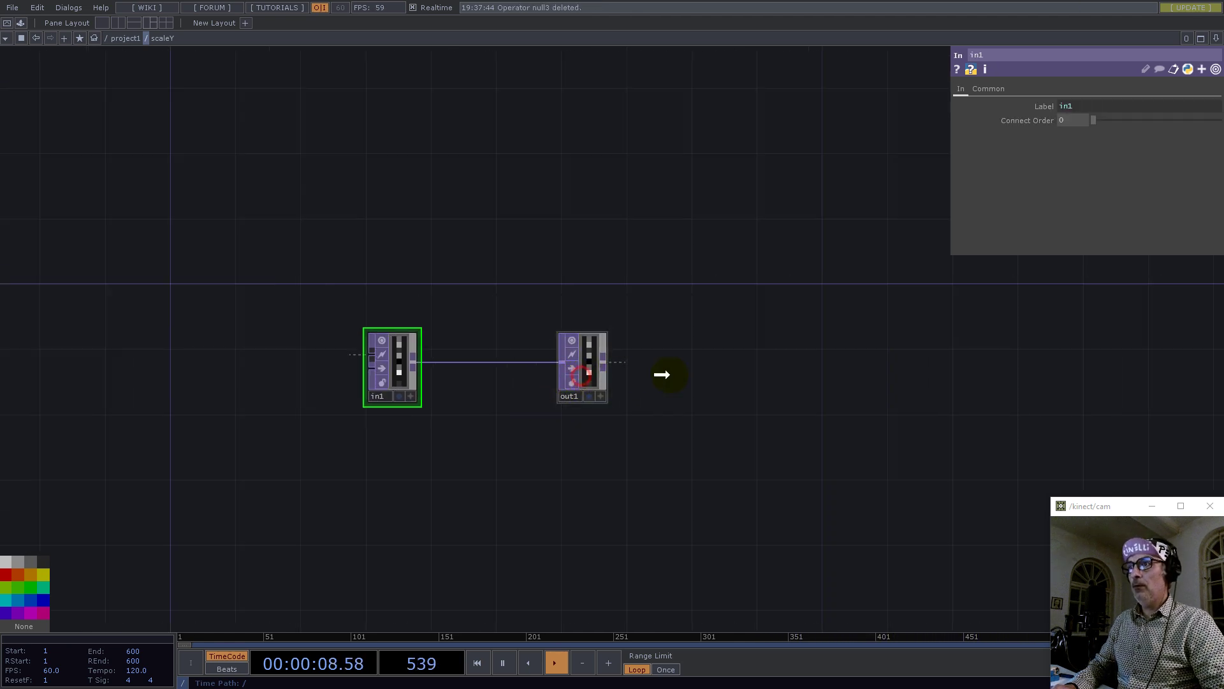
pyautogui.moveTo(580, 377); pyautogui.dragTo(877, 374)
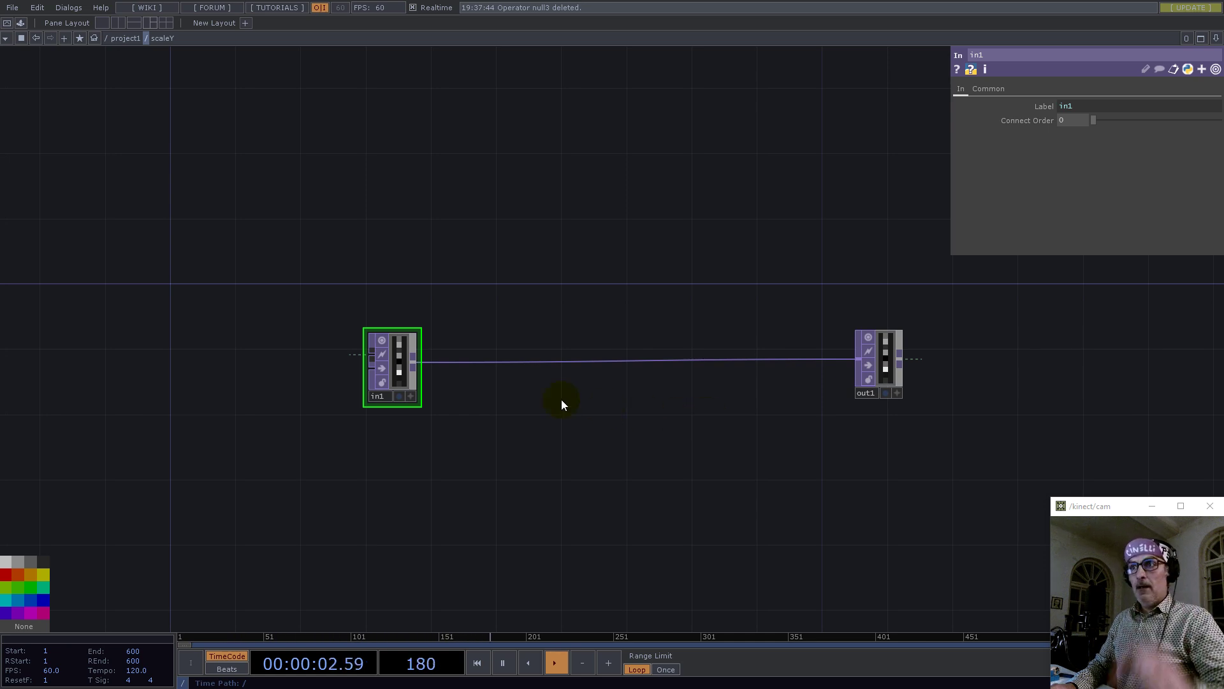
pyautogui.scroll(5, 426, 367)
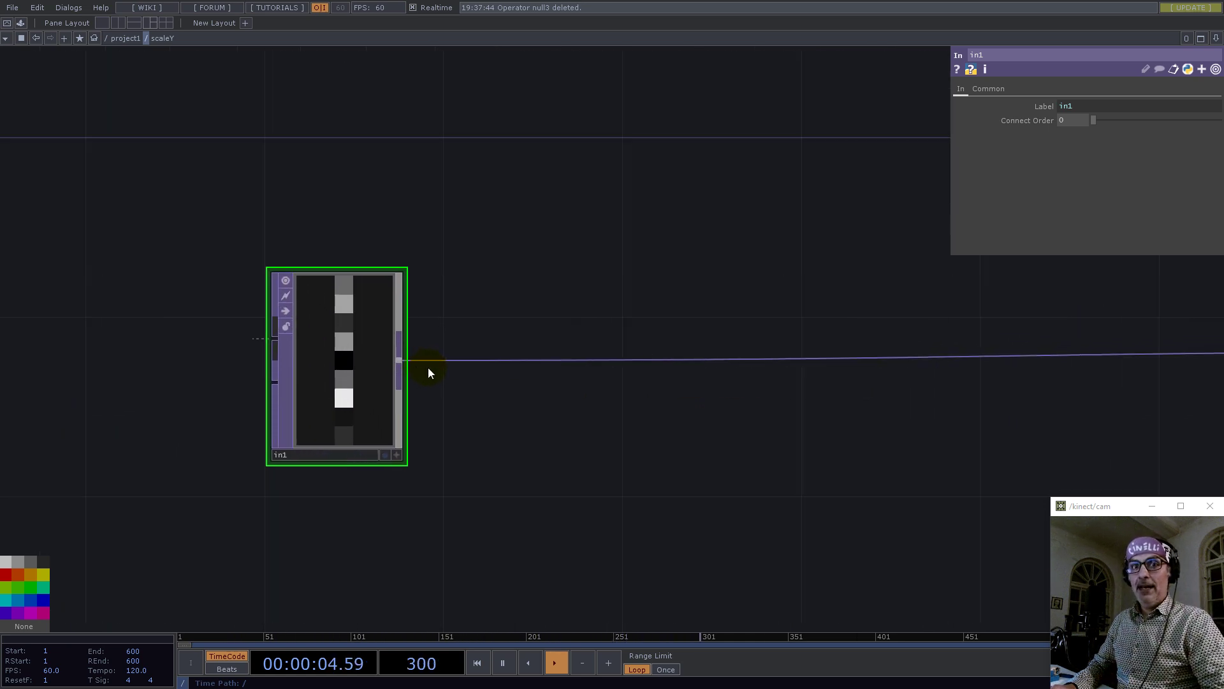
pyautogui.rightClick(490, 361)
pyautogui.click(508, 343)
pyautogui.write('ma')
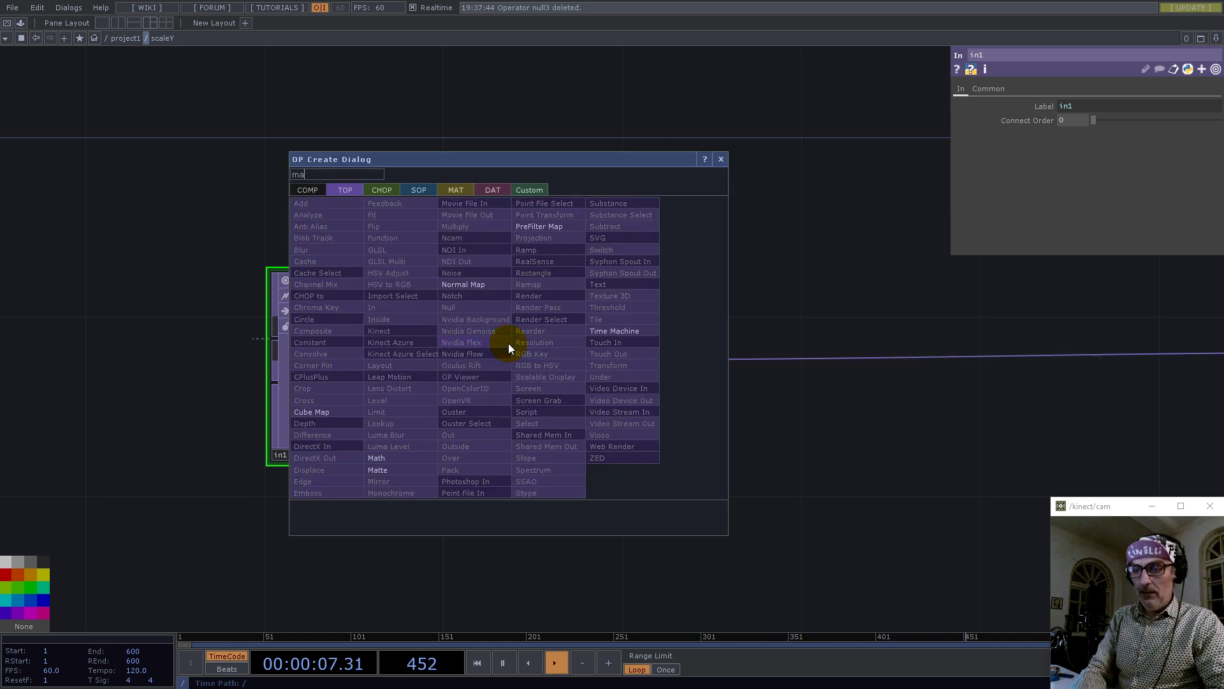
pyautogui.click(377, 458)
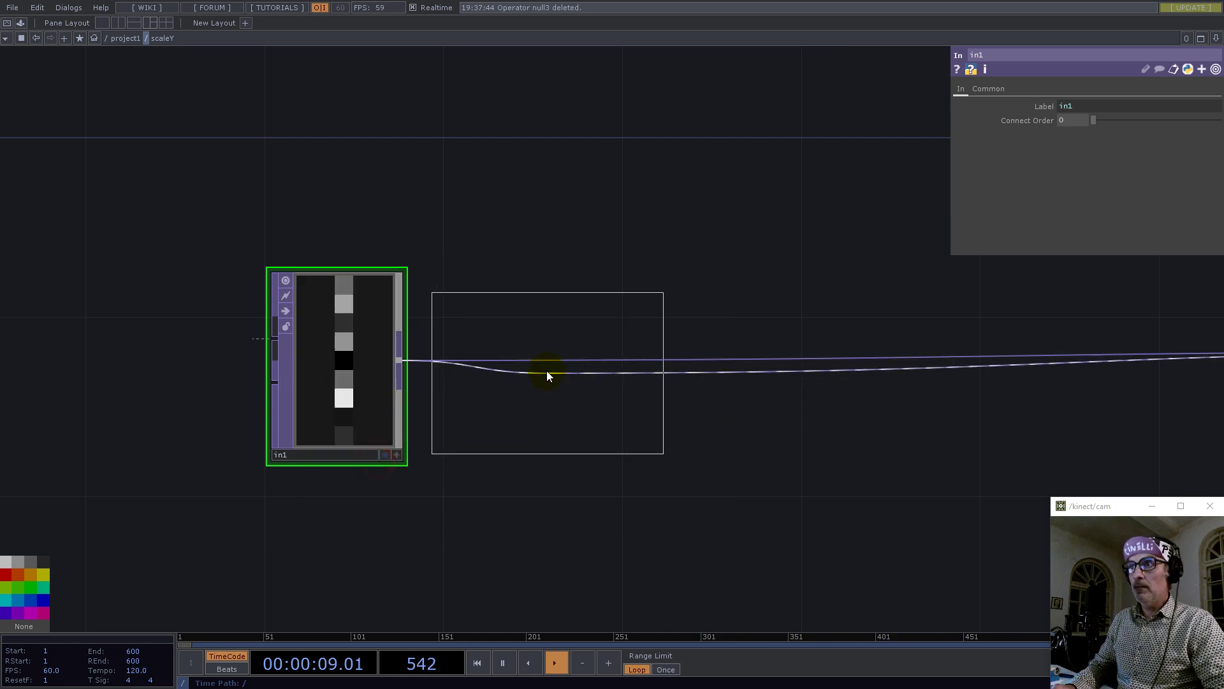
pyautogui.click(564, 366)
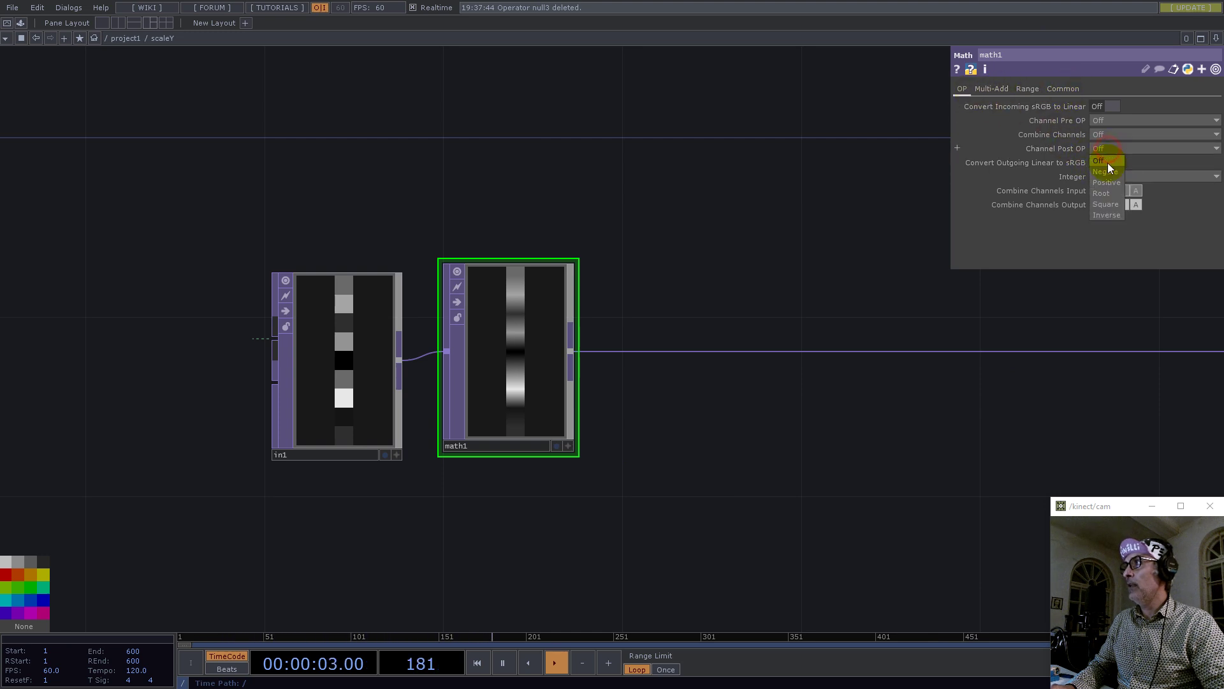
# - Set math1's Channel Post OP to Positive and input smoothness to Nearest Pixel
pyautogui.click(1114, 184)
pyautogui.click(1062, 89)
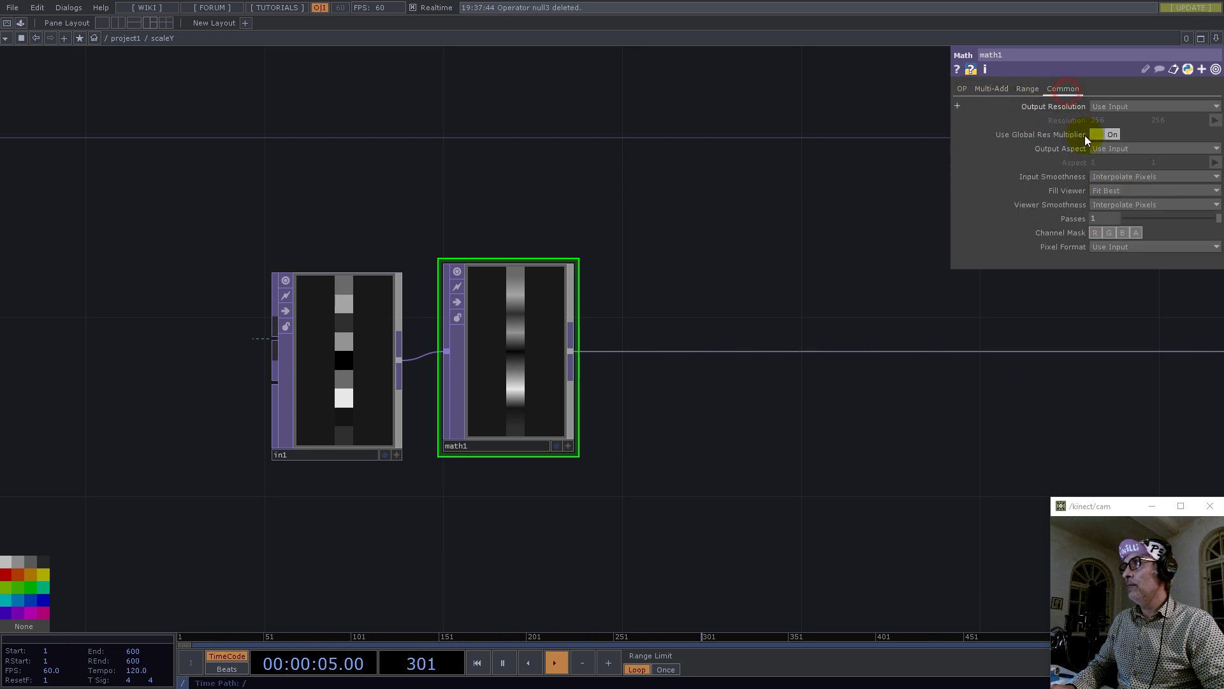
pyautogui.click(1102, 176)
pyautogui.click(1107, 190)
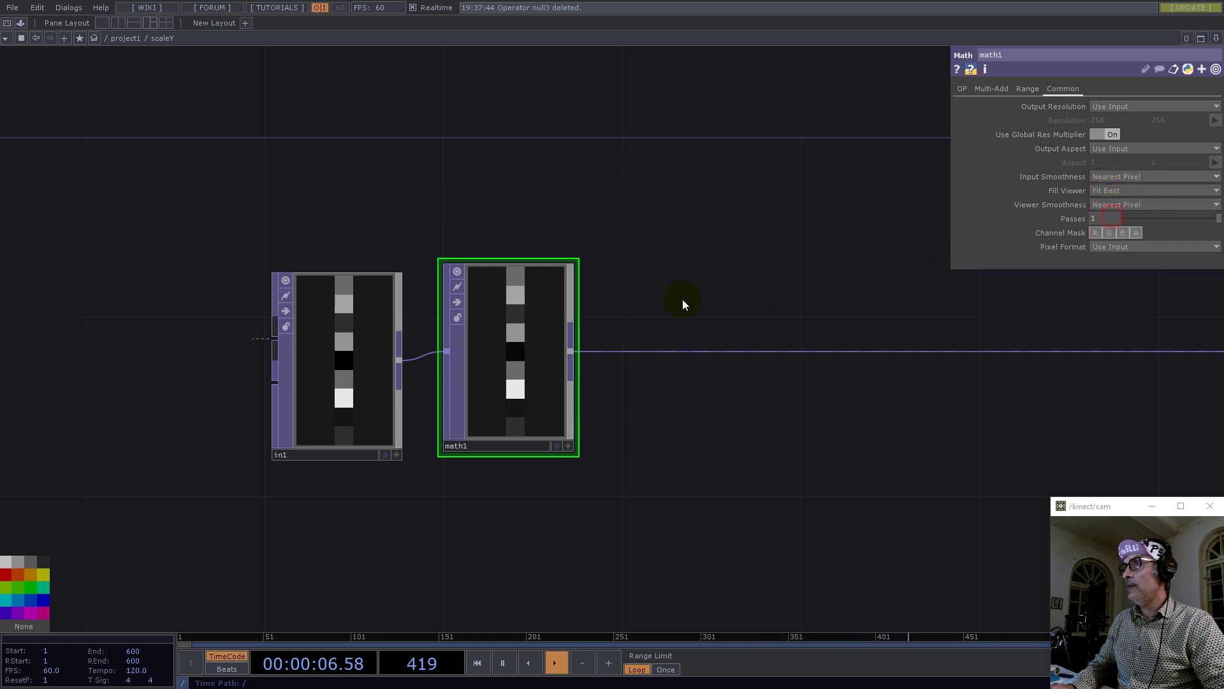
pyautogui.moveTo(535, 345); pyautogui.dragTo(536, 390)
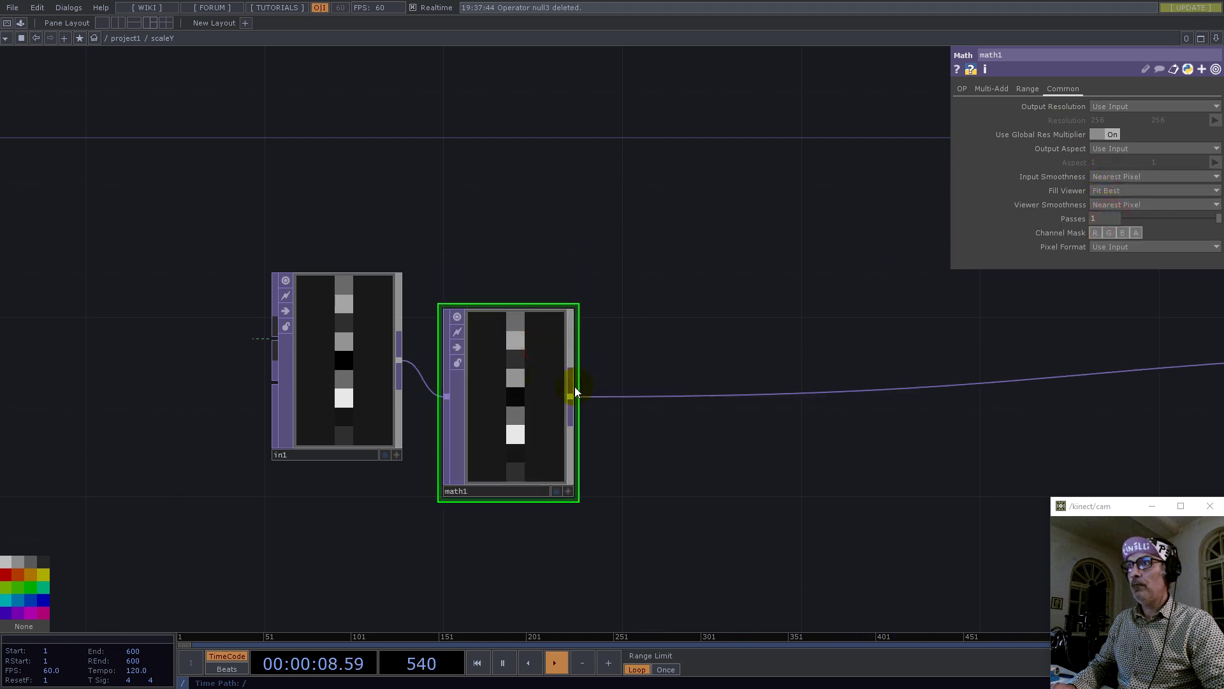
# - Add analyze1 off math1, set to Columns scope and Sum operation
pyautogui.rightClick(574, 394)
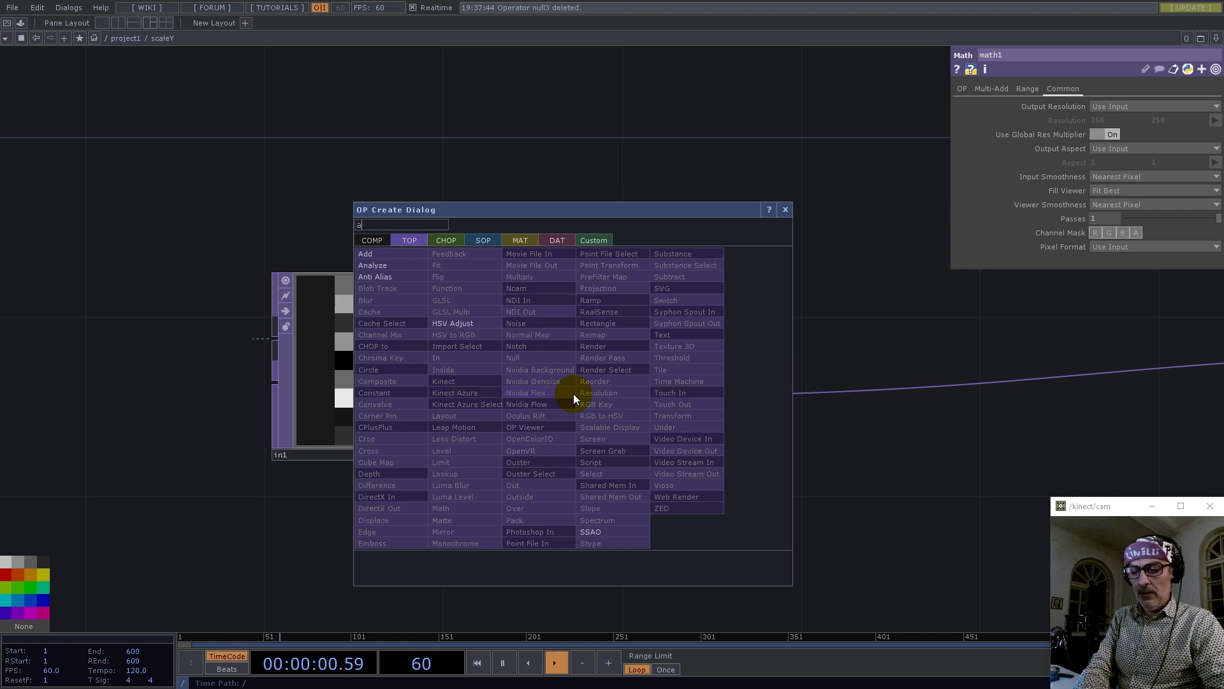
pyautogui.click(371, 266)
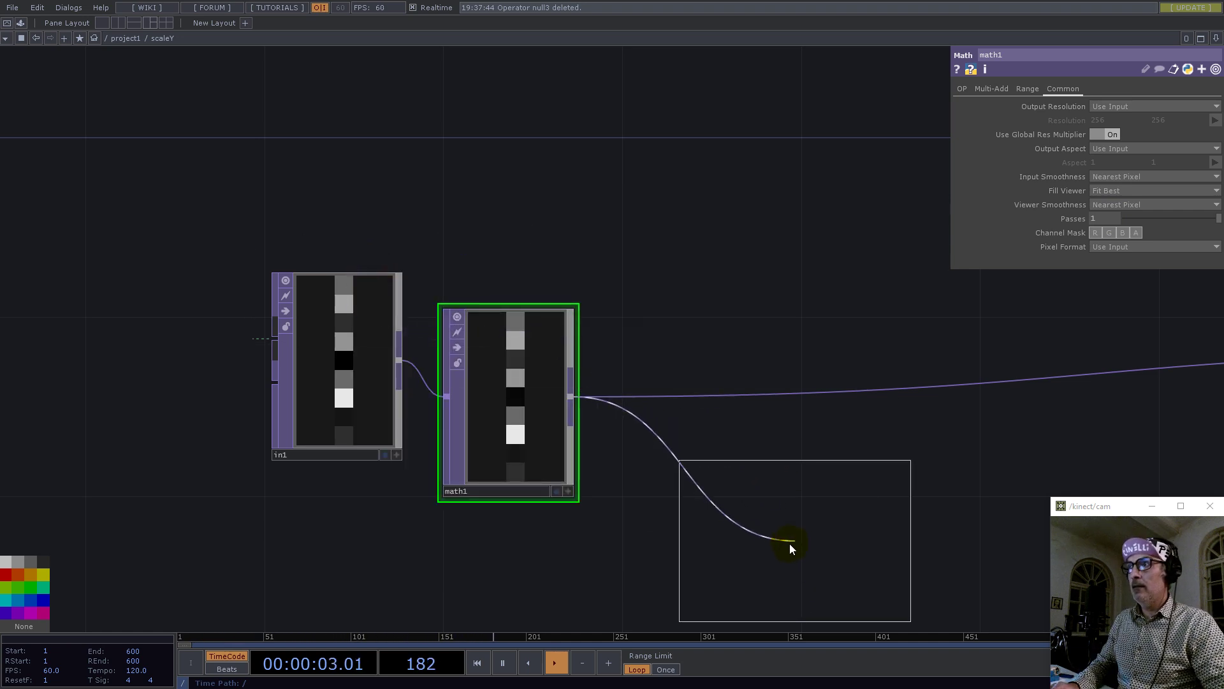
pyautogui.click(789, 543)
pyautogui.click(1082, 135)
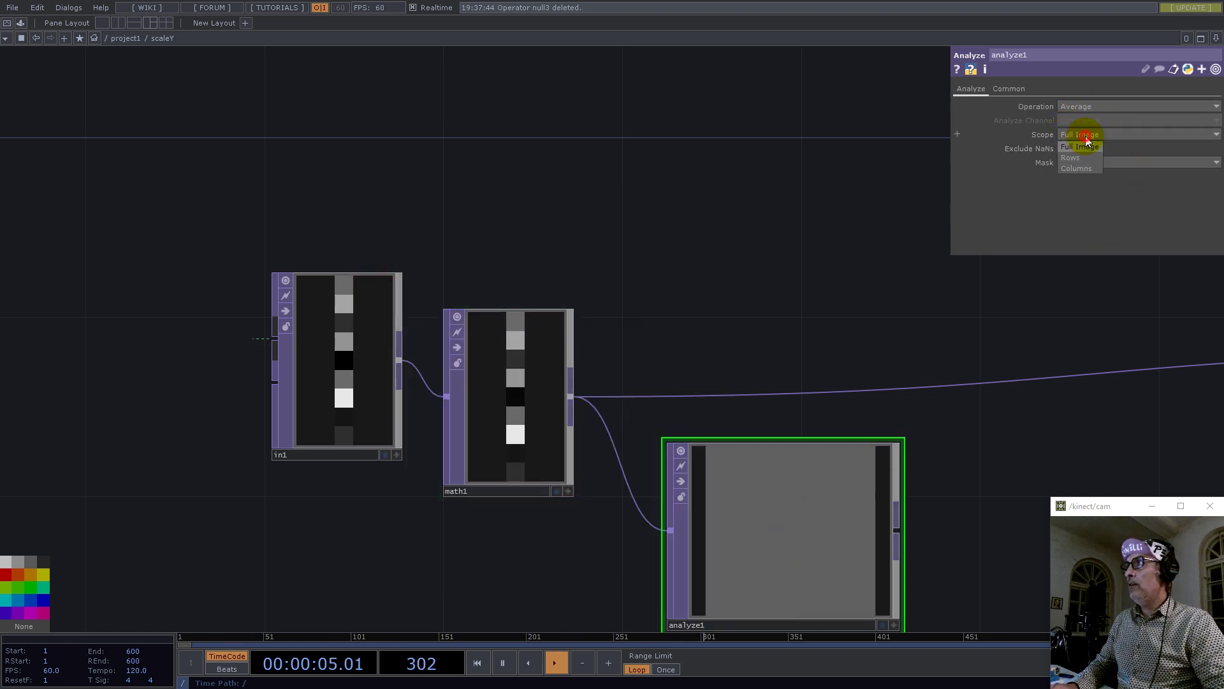
pyautogui.click(1077, 167)
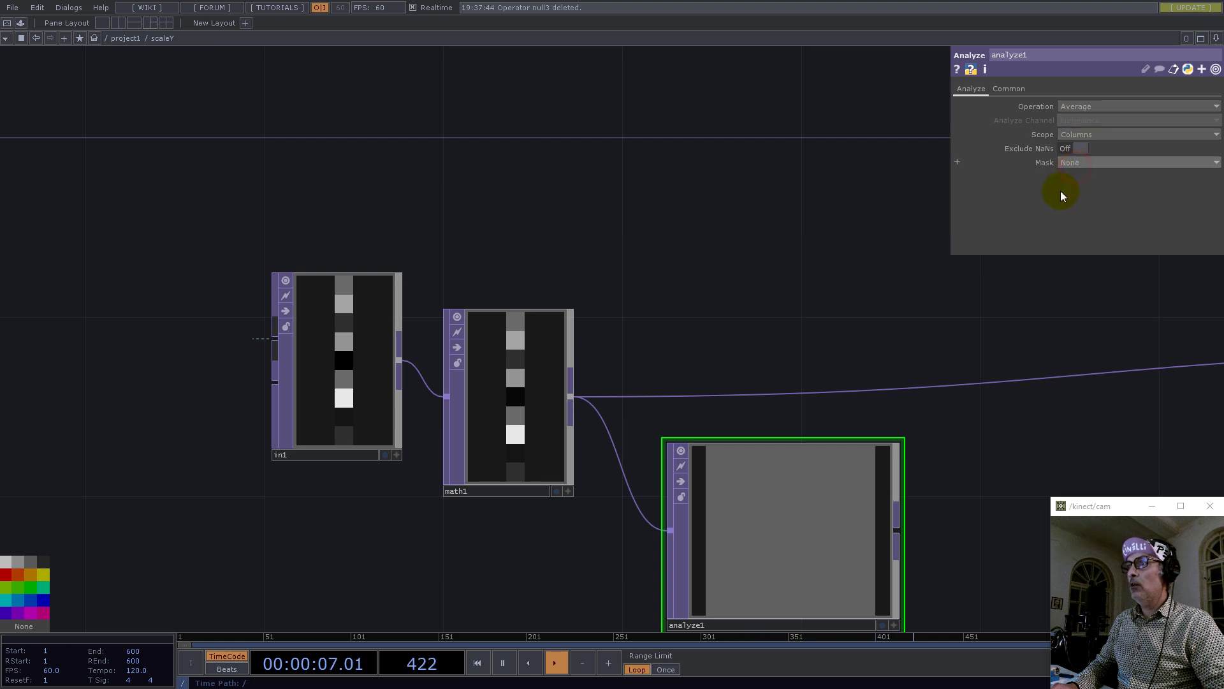
pyautogui.click(1066, 102)
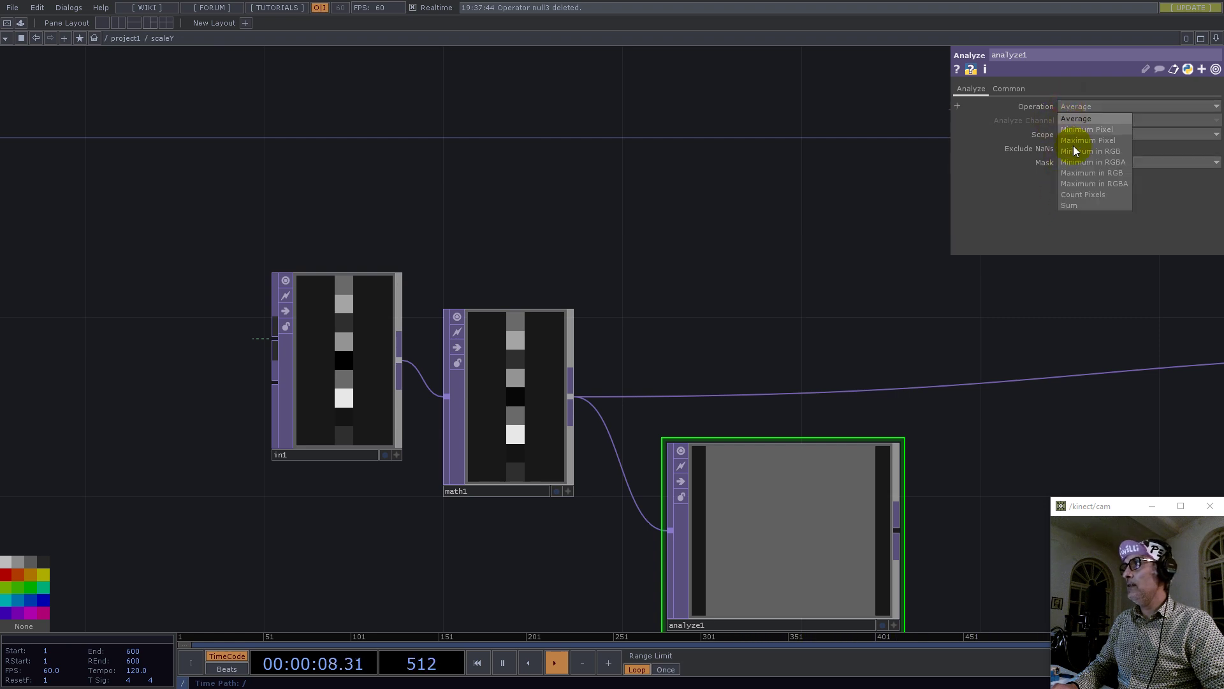
pyautogui.click(1077, 205)
# - Rearrange analyze1 and math1 in the scaleY network
pyautogui.moveTo(878, 284); pyautogui.dragTo(560, 123)
pyautogui.moveTo(491, 363); pyautogui.dragTo(500, 408)
pyautogui.click(200, 259)
pyautogui.moveTo(185, 234); pyautogui.dragTo(186, 189)
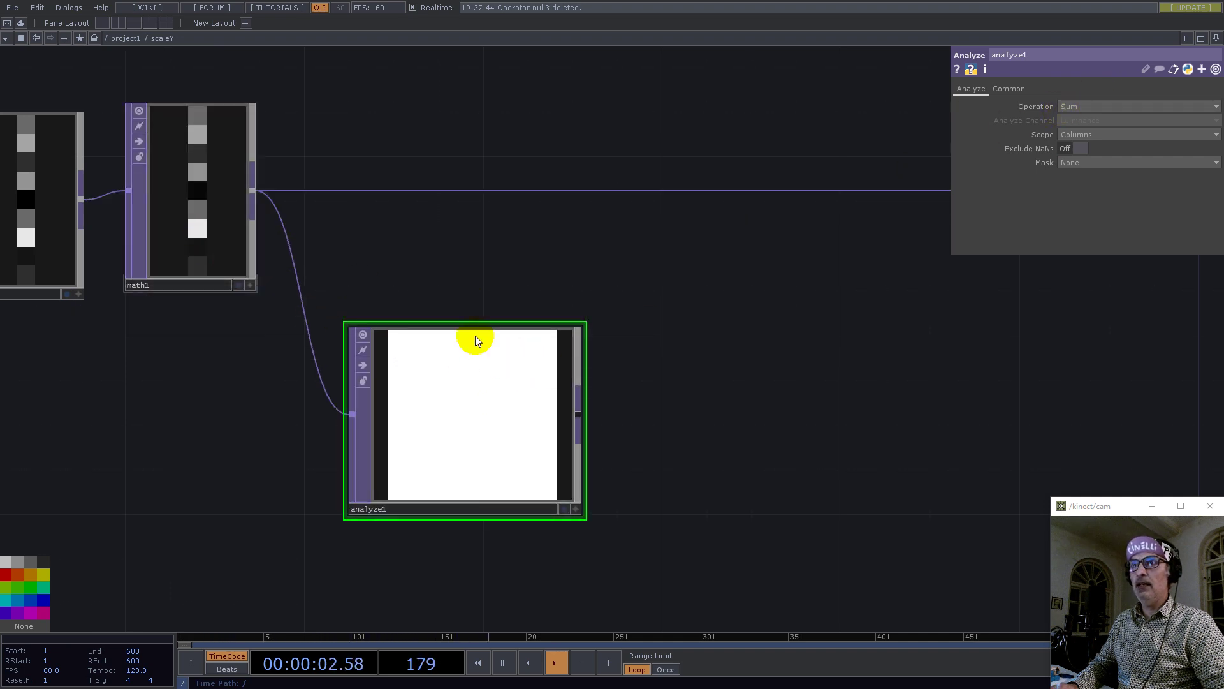
pyautogui.rightClick(646, 191)
# - Insert a Composite TOP after math1 with analyze1 as its second input
pyautogui.click(671, 174)
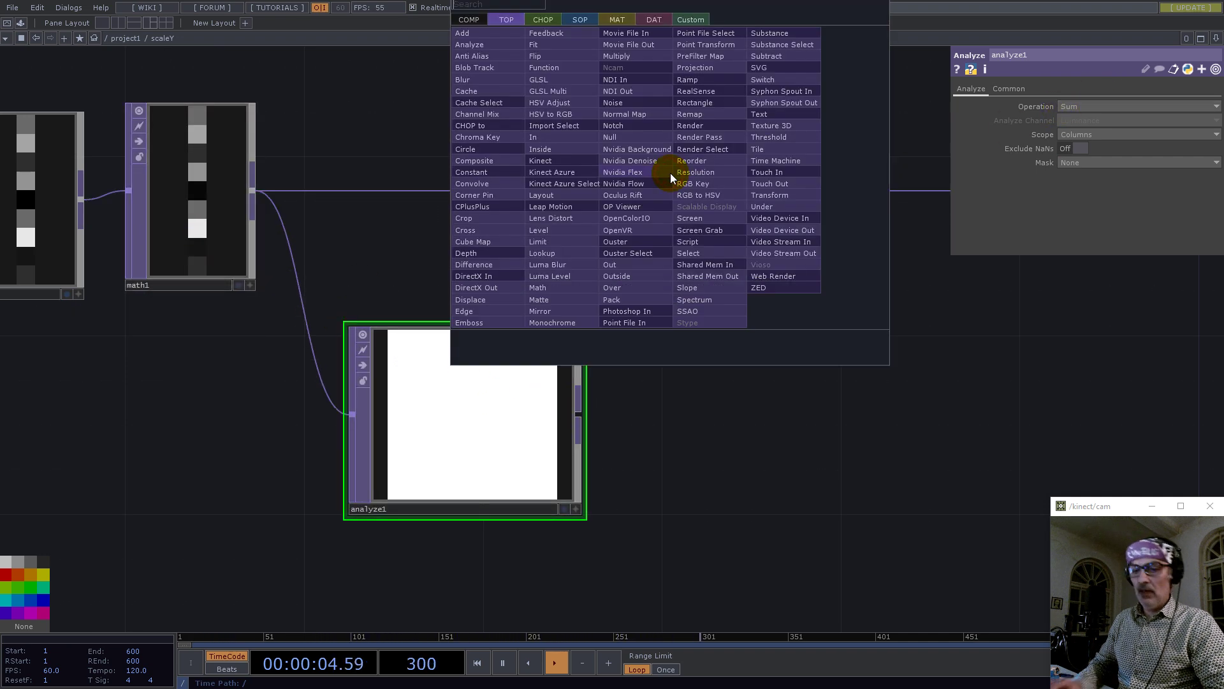
pyautogui.write('com')
pyautogui.click(491, 159)
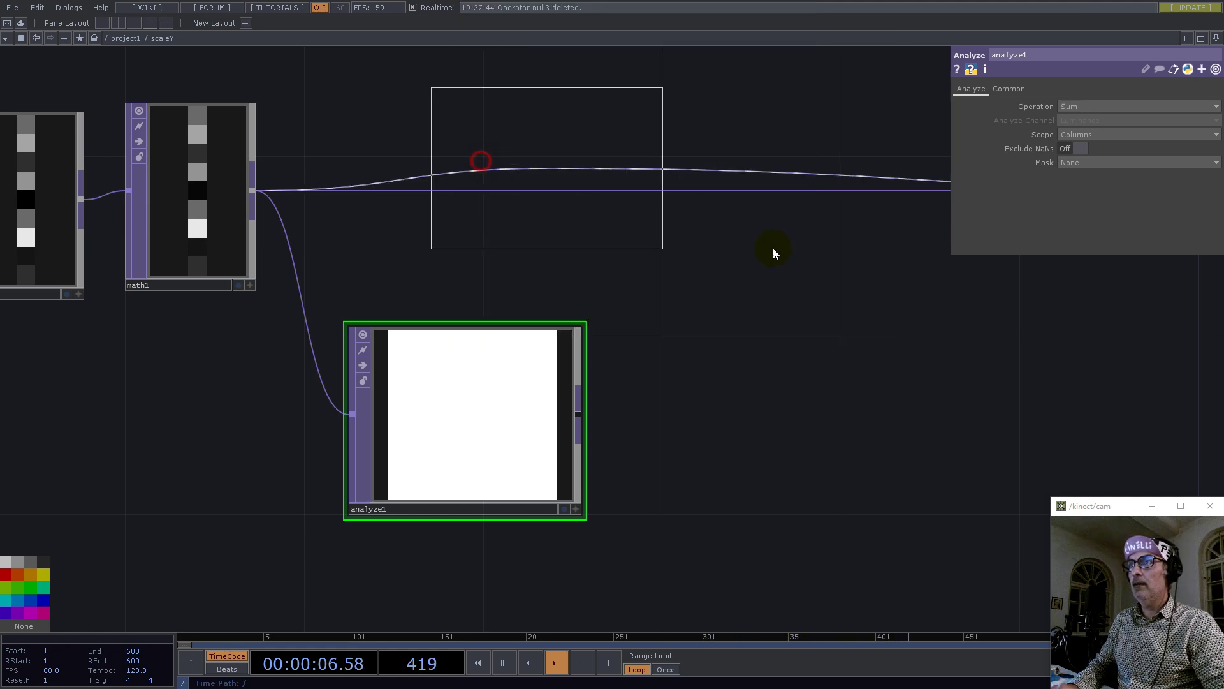
pyautogui.click(773, 247)
pyautogui.moveTo(578, 417); pyautogui.dragTo(727, 249)
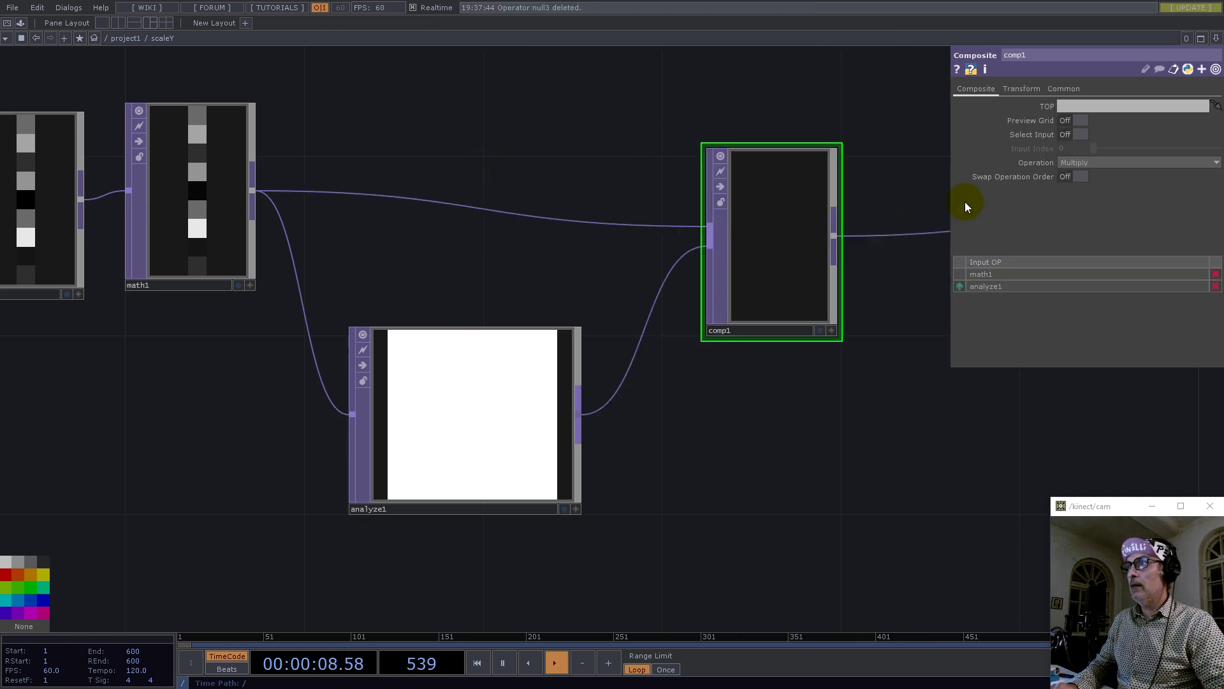
# - Set comp1 to Divide, Fixed Layer Input 1, and Nearest Pixel smoothness
pyautogui.click(1078, 164)
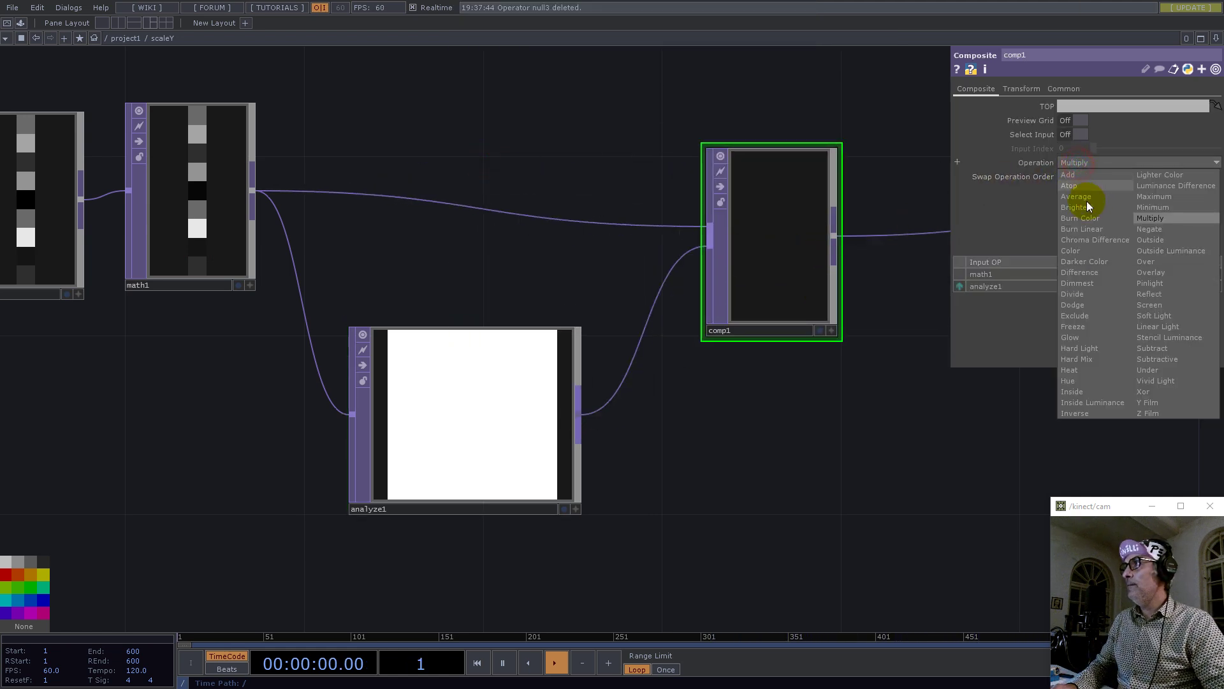
pyautogui.click(1076, 294)
pyautogui.click(1033, 91)
pyautogui.click(1075, 107)
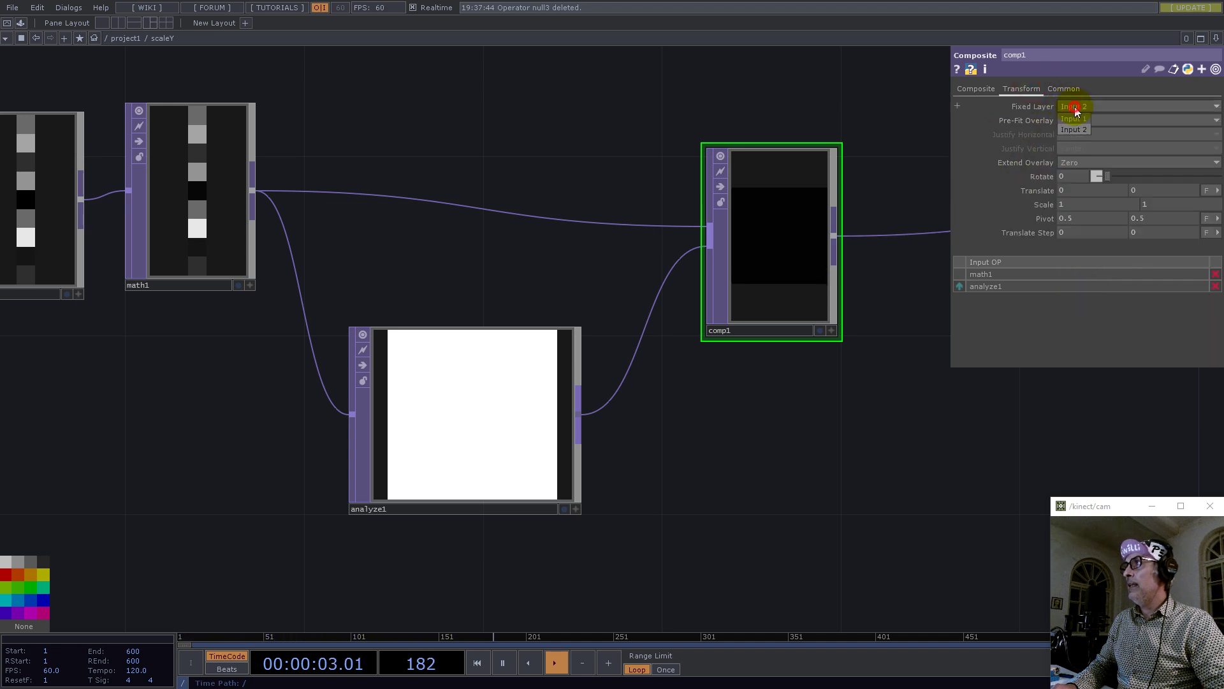
pyautogui.click(1071, 122)
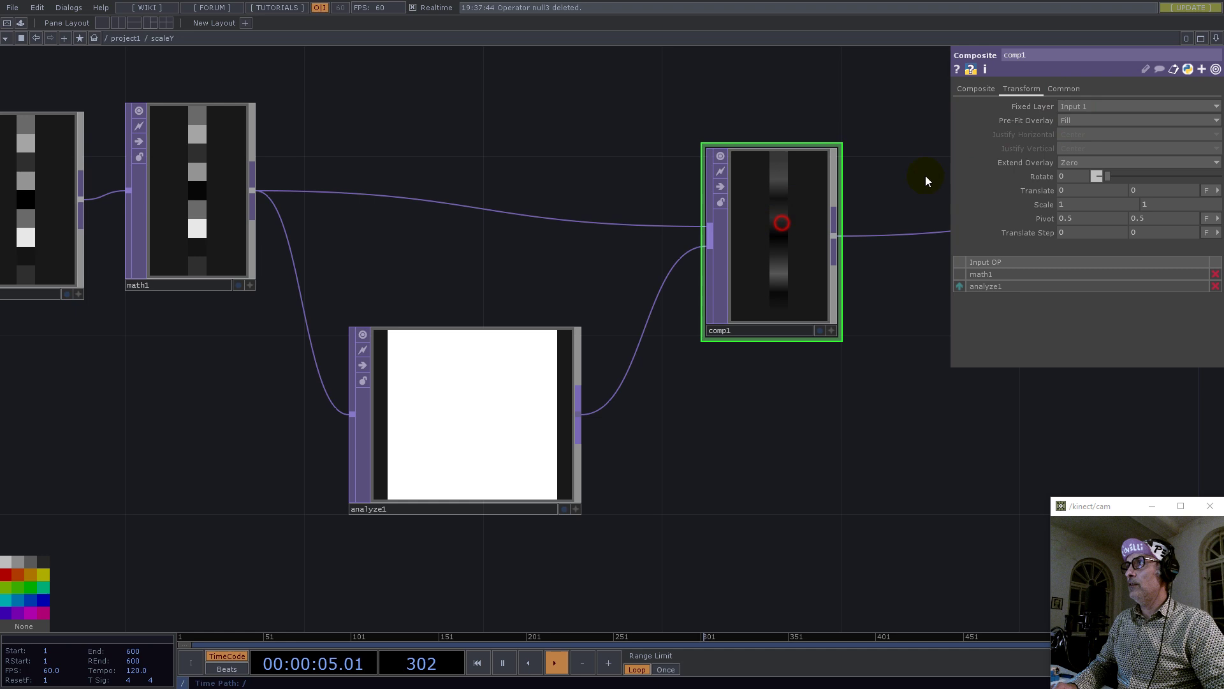
pyautogui.click(1073, 90)
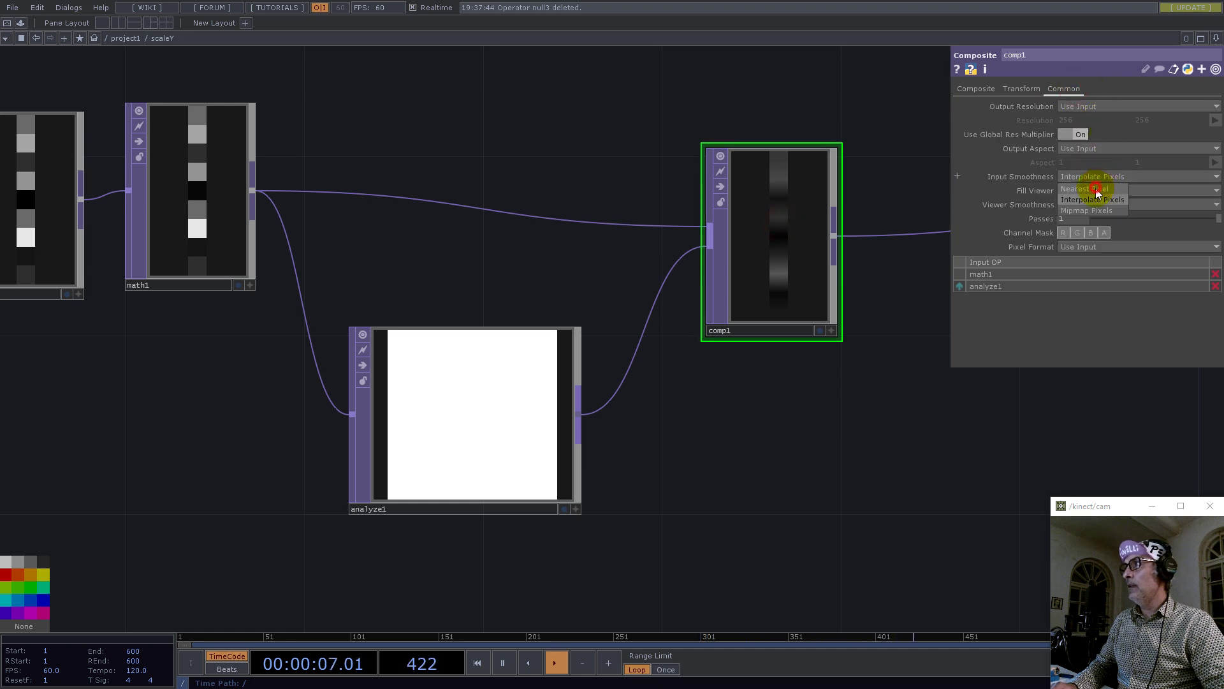
pyautogui.click(1092, 204)
pyautogui.click(1084, 216)
# - Test a copied analyze2 fed by comp1, followed by a TOP to CHOP
pyautogui.scroll(-5, 722, 387)
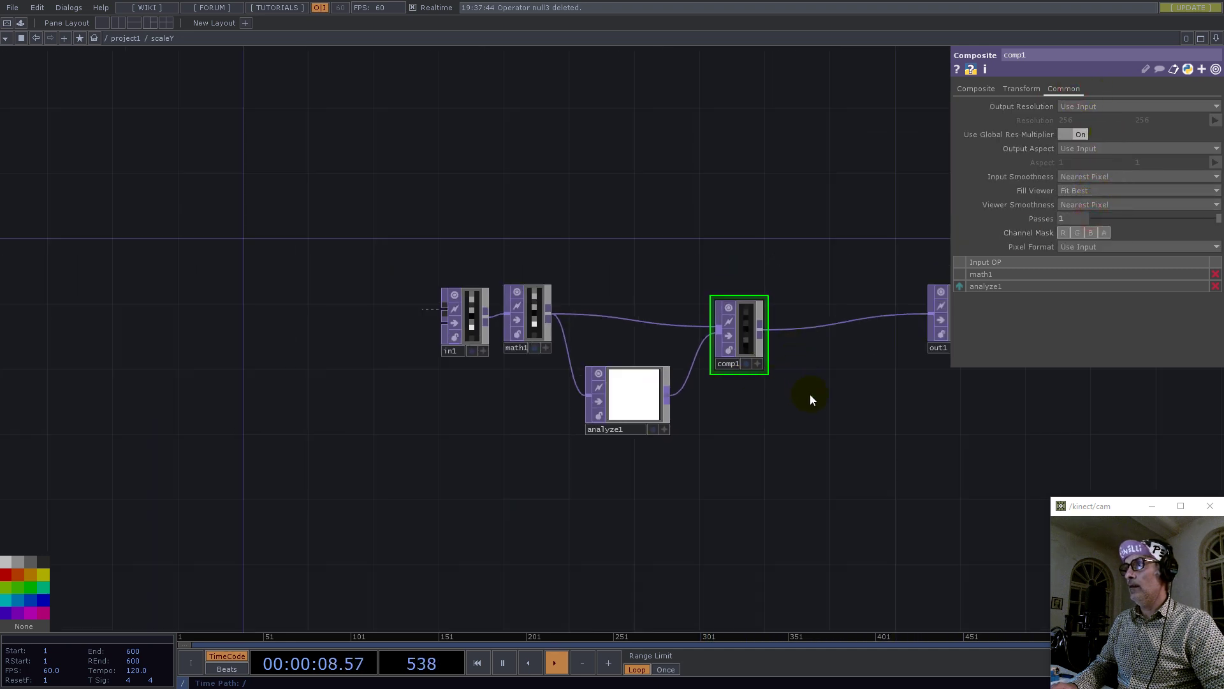
pyautogui.click(653, 410)
pyautogui.hotkey('ctrl', 'c')
pyautogui.hotkey('ctrl', 'v')
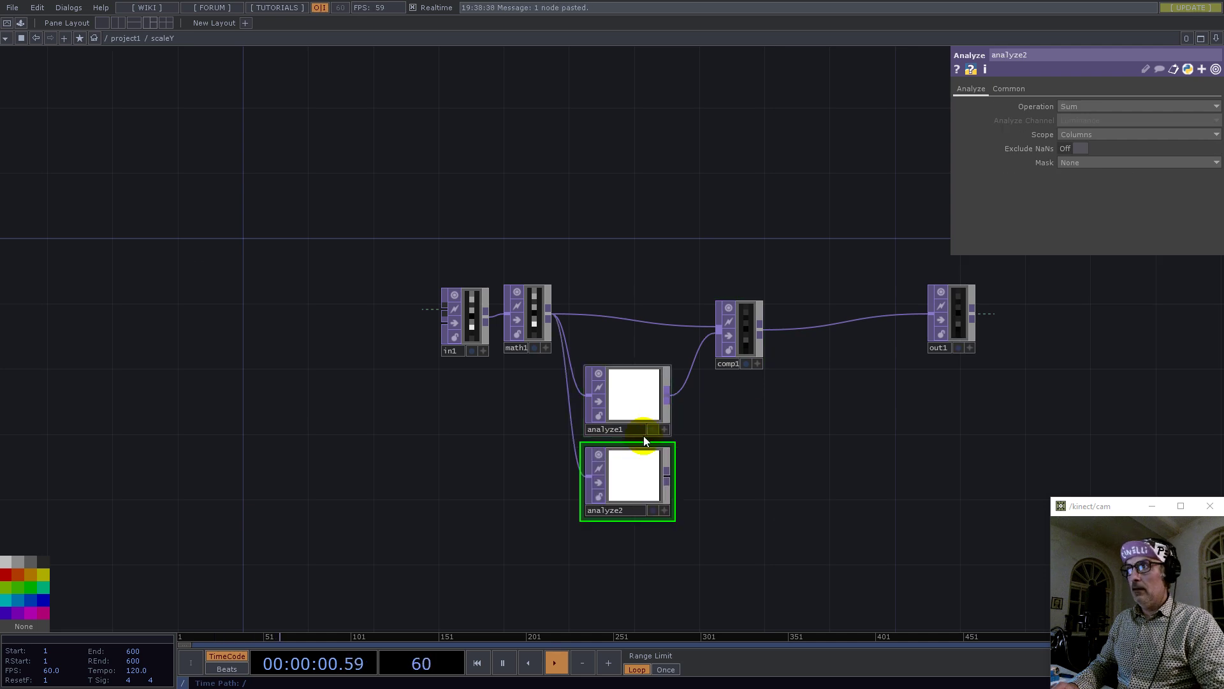
pyautogui.click(824, 390)
pyautogui.moveTo(769, 335); pyautogui.dragTo(773, 408)
pyautogui.scroll(5, 829, 405)
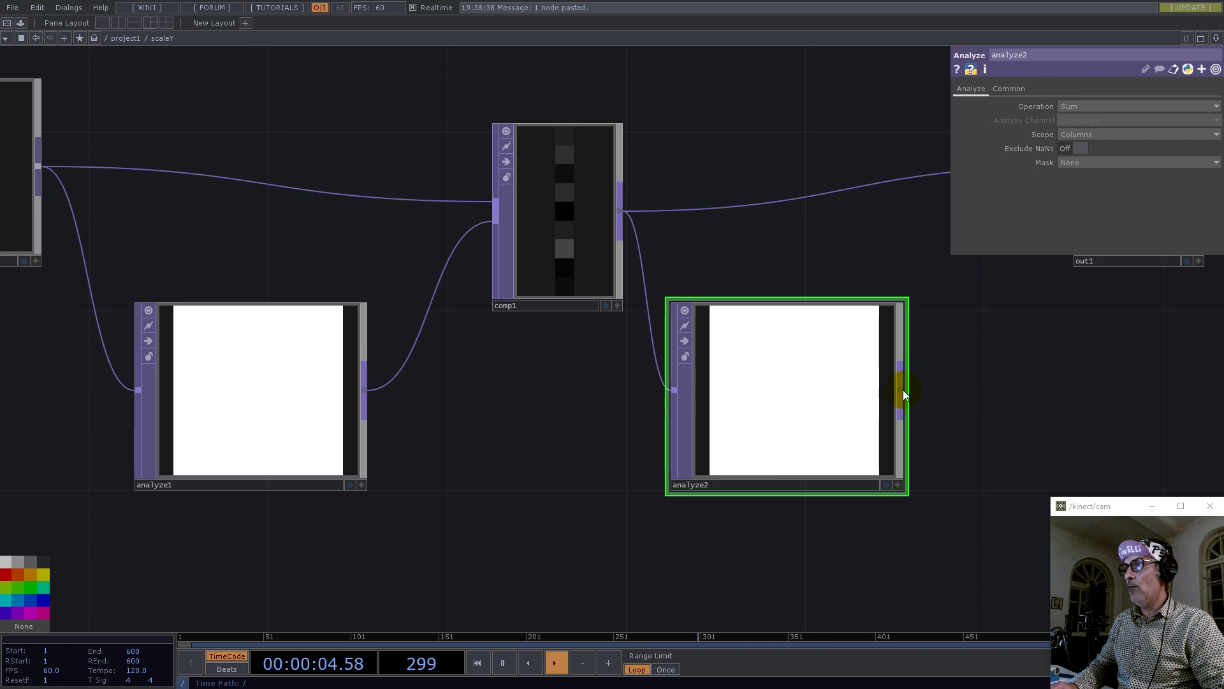
pyautogui.rightClick(903, 389)
pyautogui.click(774, 236)
pyautogui.click(738, 261)
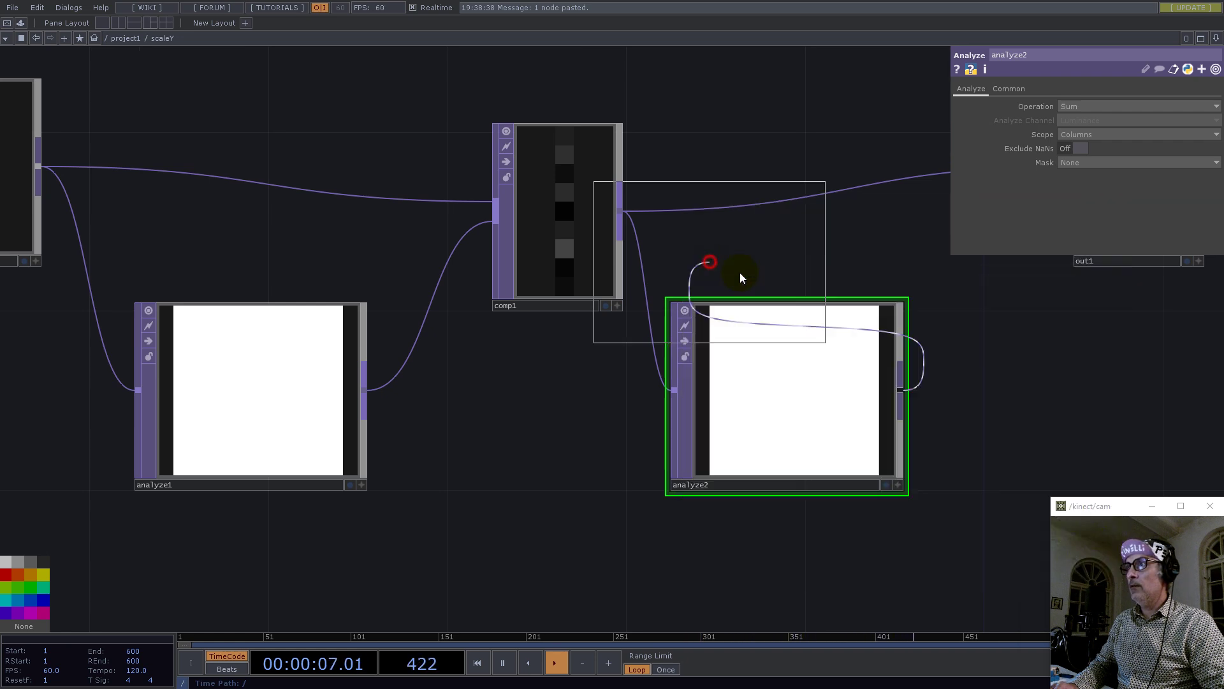
pyautogui.click(1032, 405)
# - Delete the trial analyze2 and topto1 nodes and zoom back out to project1
pyautogui.scroll(-4, 970, 463)
pyautogui.moveTo(969, 463); pyautogui.dragTo(797, 362)
pyautogui.press('Delete')
pyautogui.scroll(-2, 587, 338)
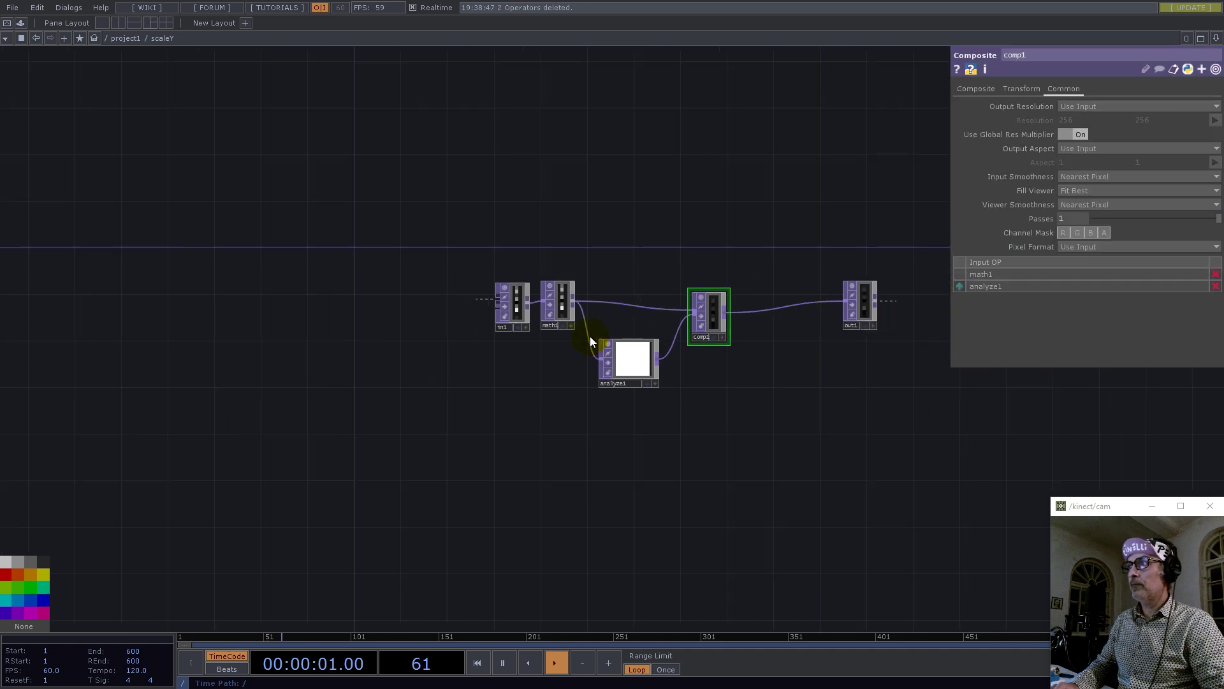
pyautogui.scroll(-4, 652, 319)
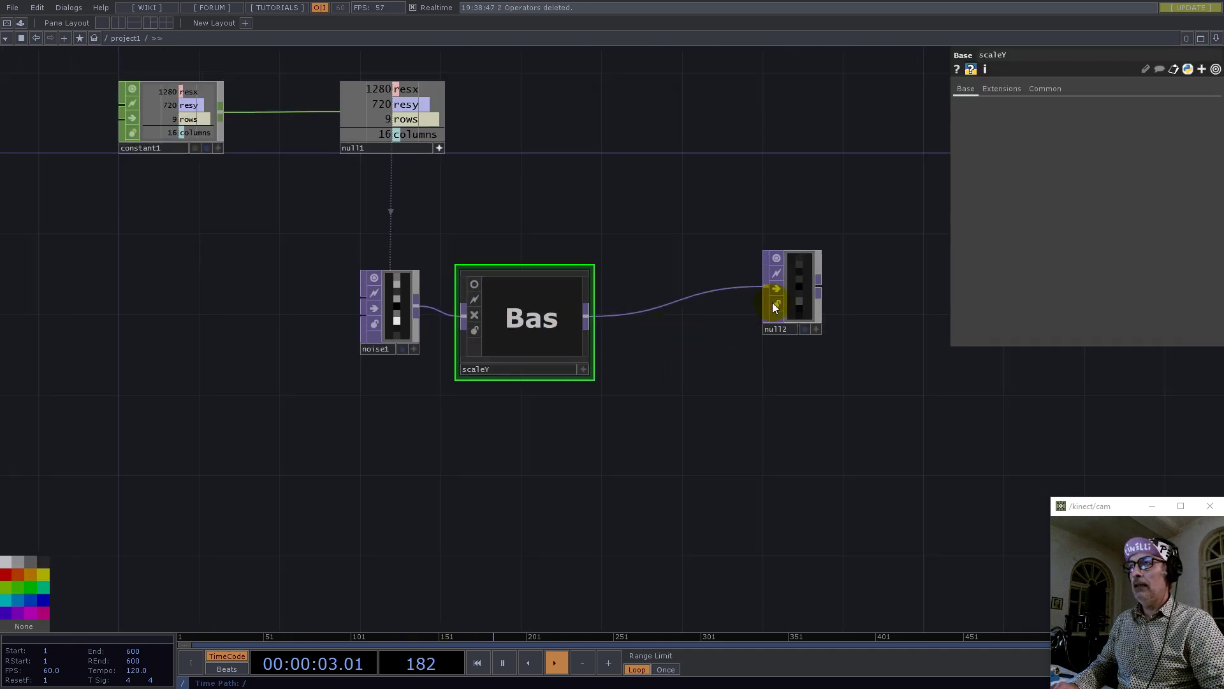
# - Move null2 aside and insert a Null, null3, on the wire after scaleY
pyautogui.moveTo(868, 293); pyautogui.dragTo(902, 292)
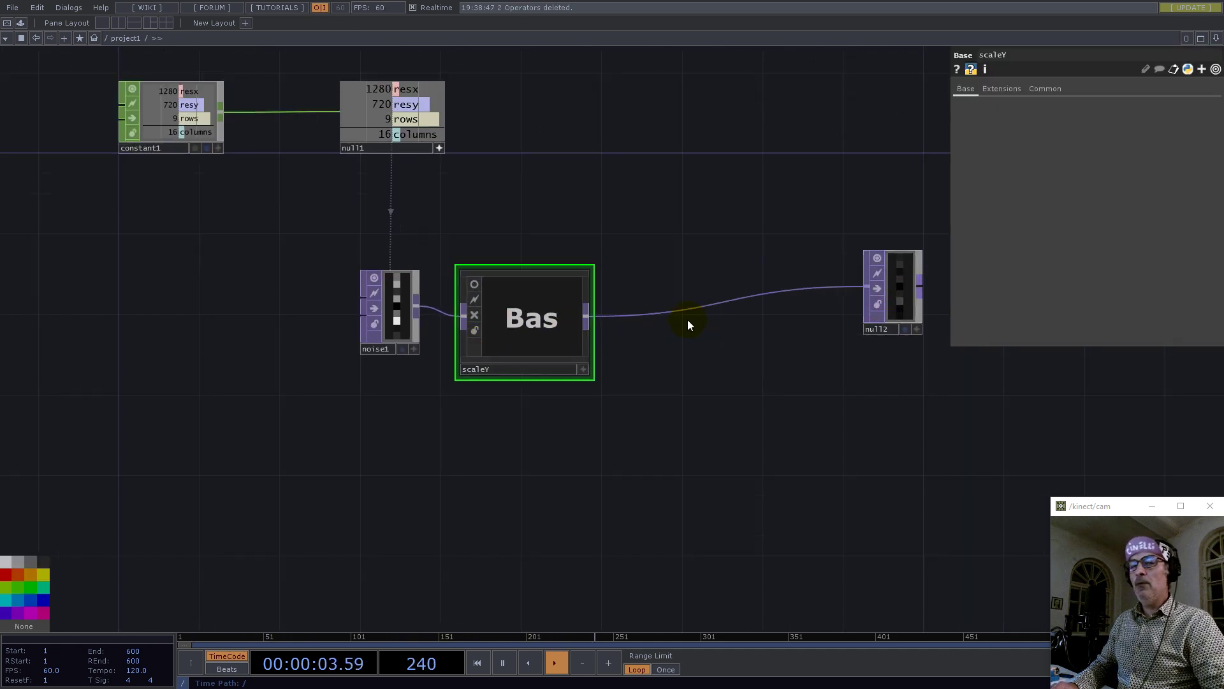
pyautogui.rightClick(648, 316)
pyautogui.click(662, 300)
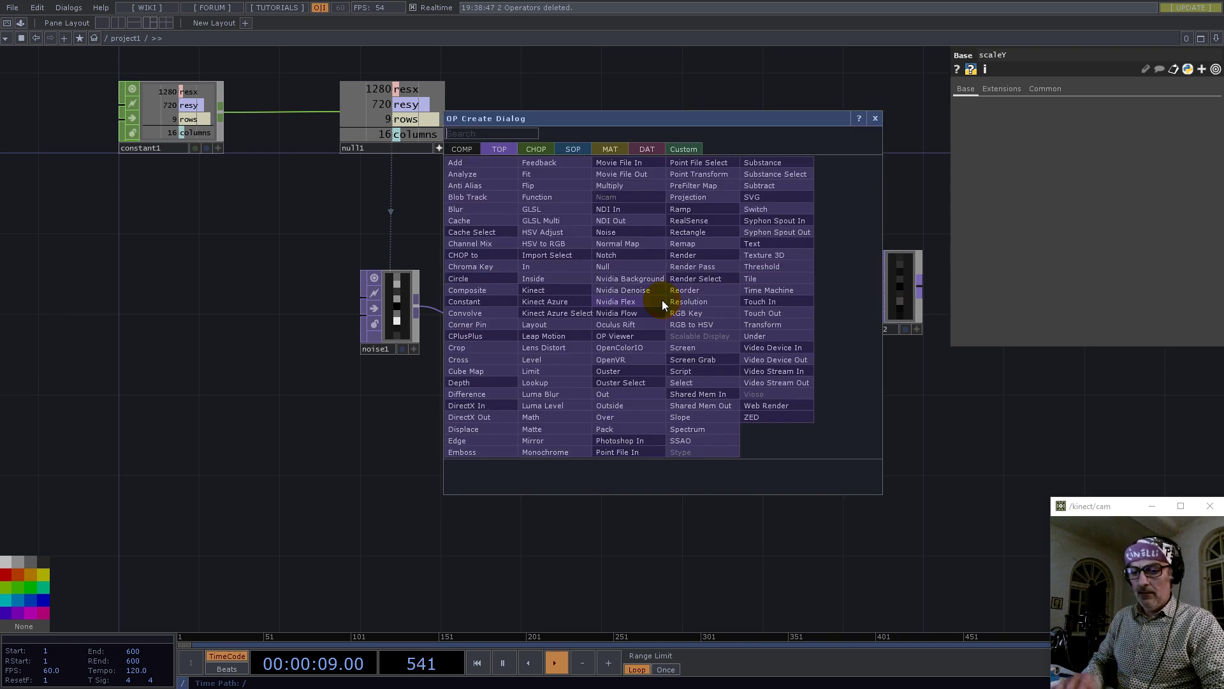
pyautogui.write('nu')
pyautogui.click(622, 267)
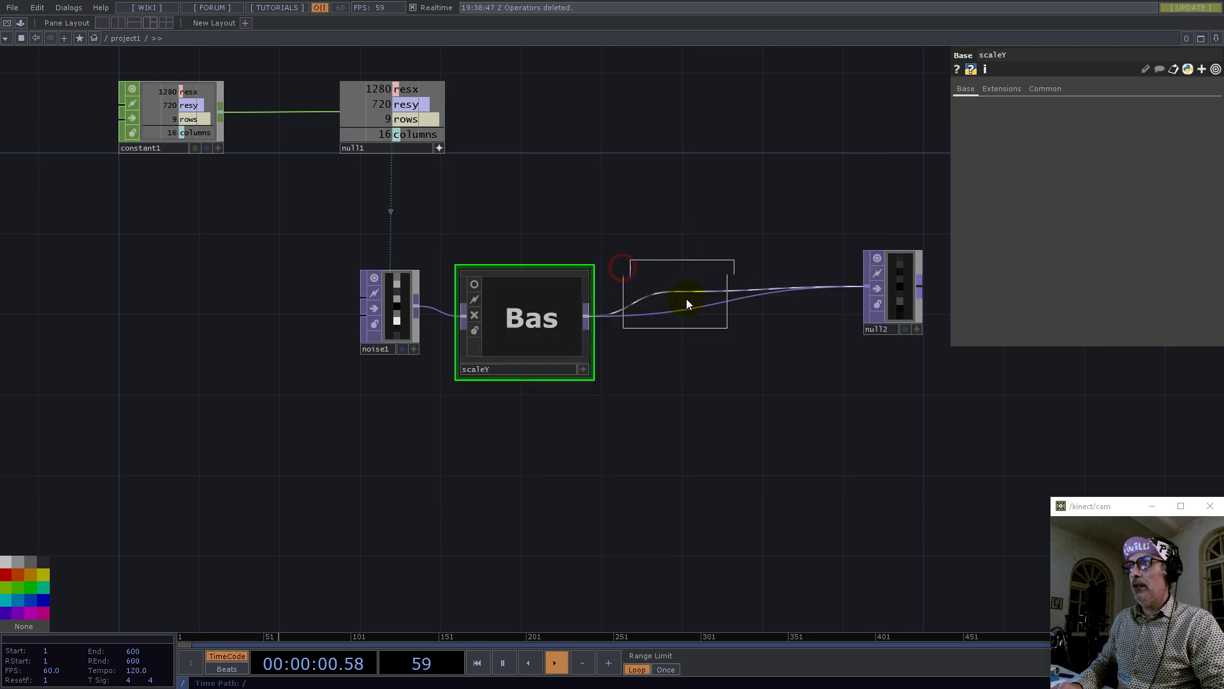
pyautogui.click(695, 319)
# - Collapse null3 into a new component, rename it posy, and line it up with scaleY
pyautogui.rightClick(707, 369)
pyautogui.click(746, 550)
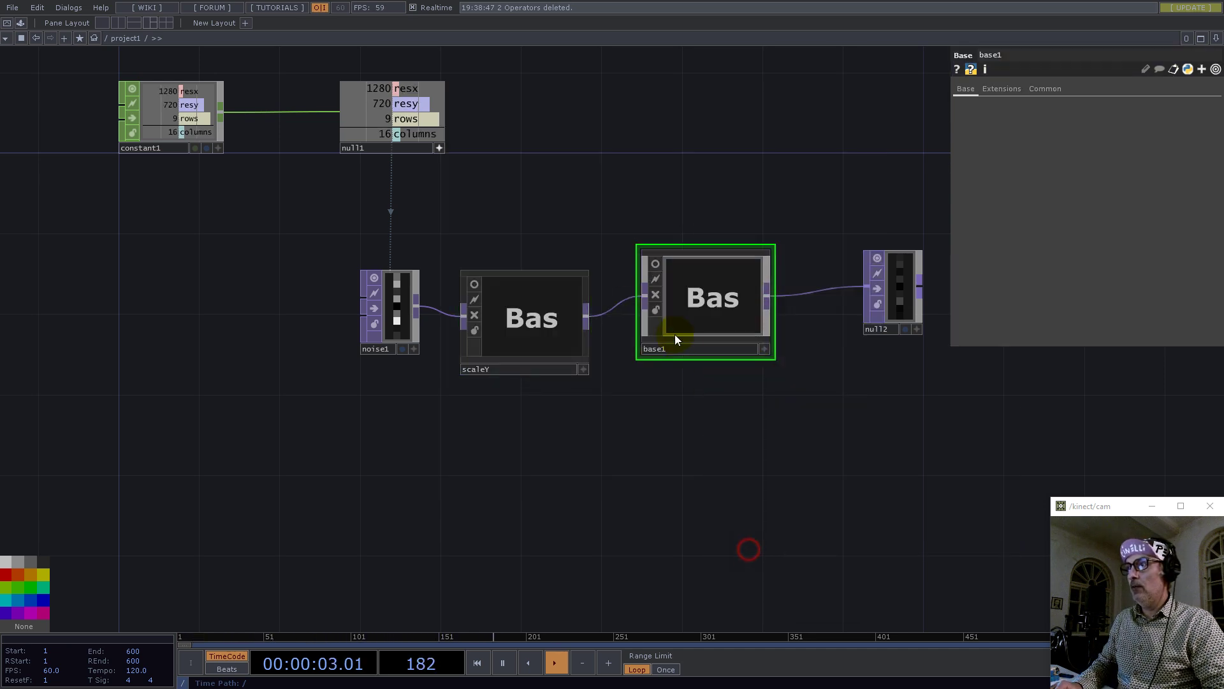
pyautogui.moveTo(674, 335); pyautogui.dragTo(649, 388)
pyautogui.click(649, 391)
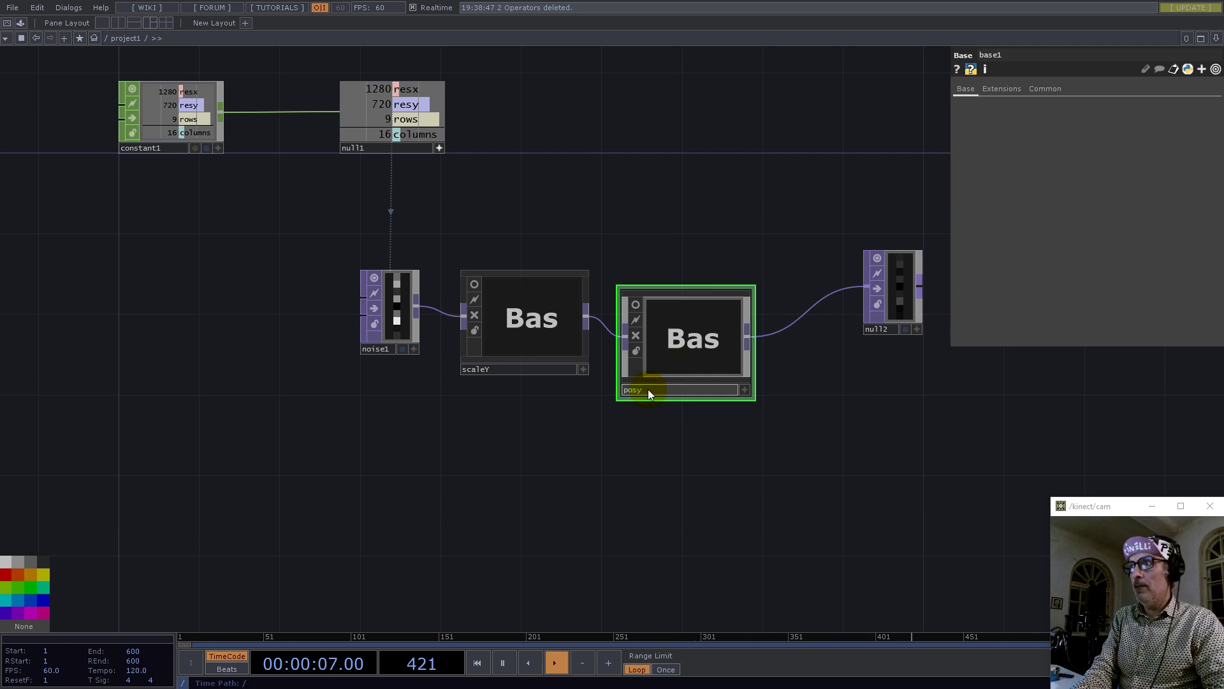
pyautogui.click(668, 407)
pyautogui.click(699, 357)
pyautogui.moveTo(699, 357); pyautogui.dragTo(719, 337)
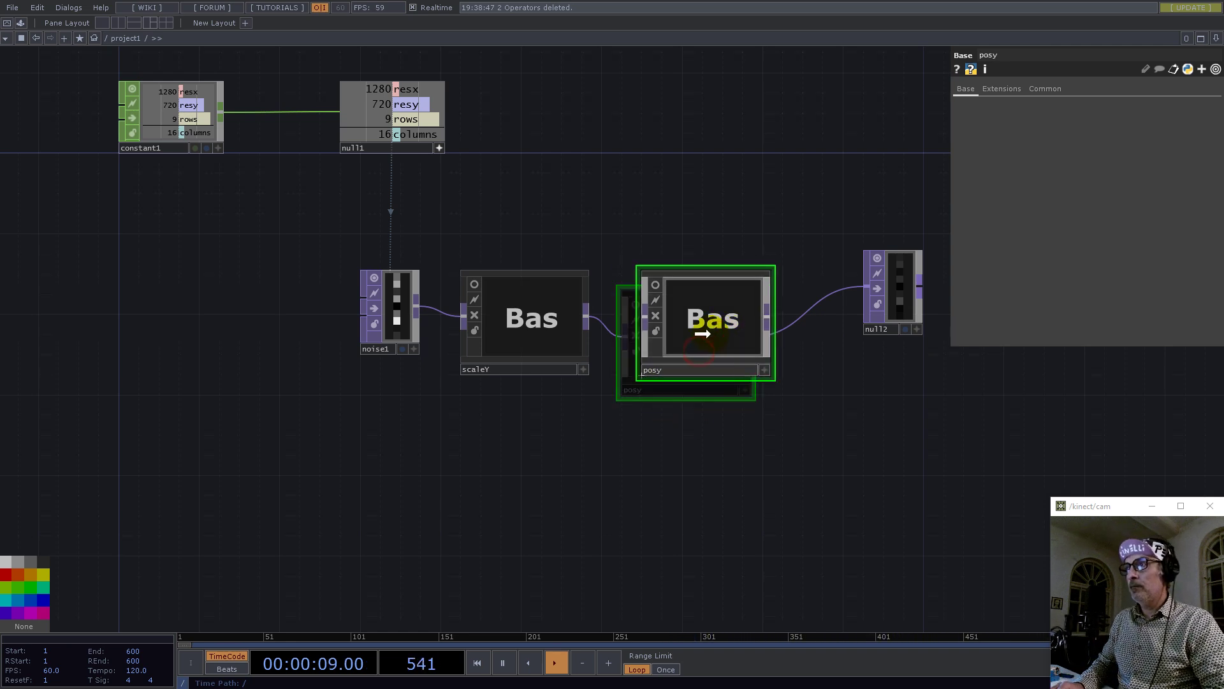
# - Delete null2 and go inside the posy component
pyautogui.click(876, 305)
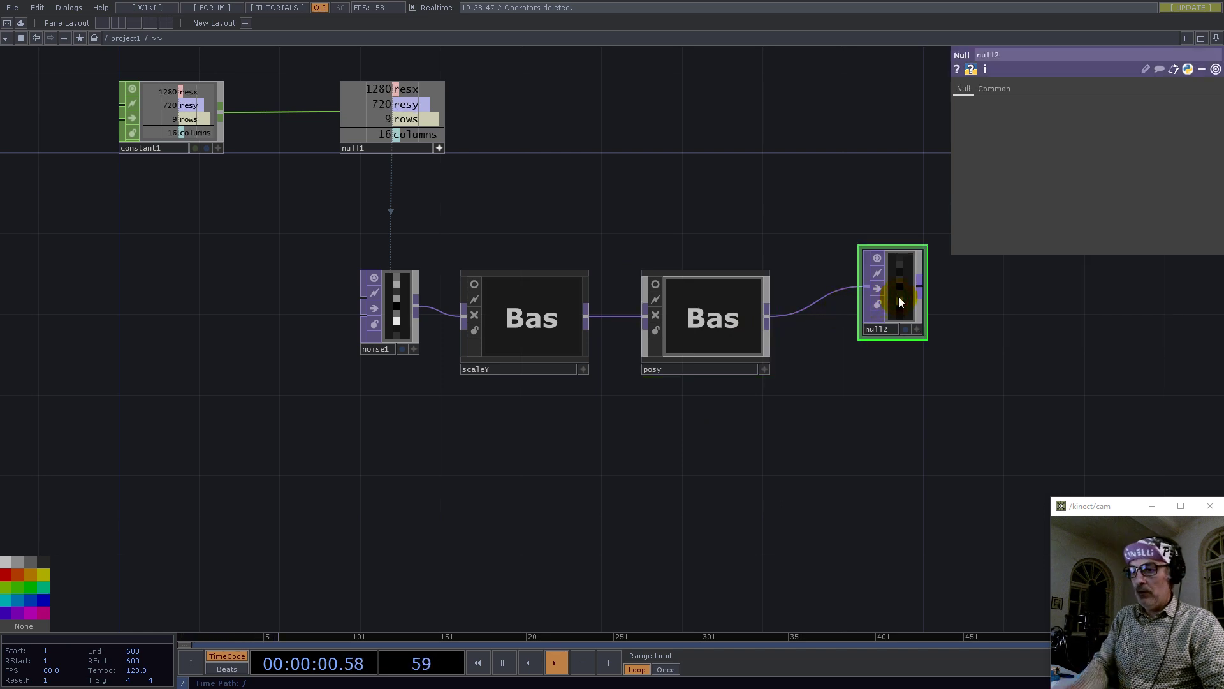
pyautogui.press('Delete')
pyautogui.click(670, 262)
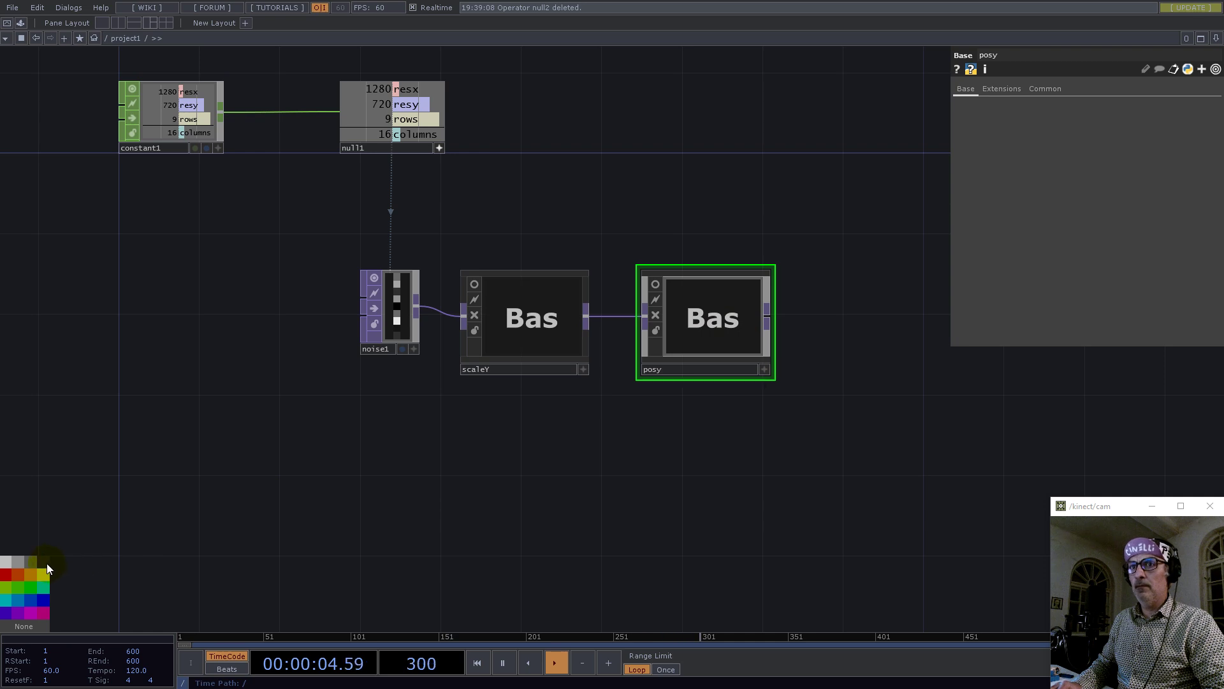
pyautogui.doubleClick(711, 319)
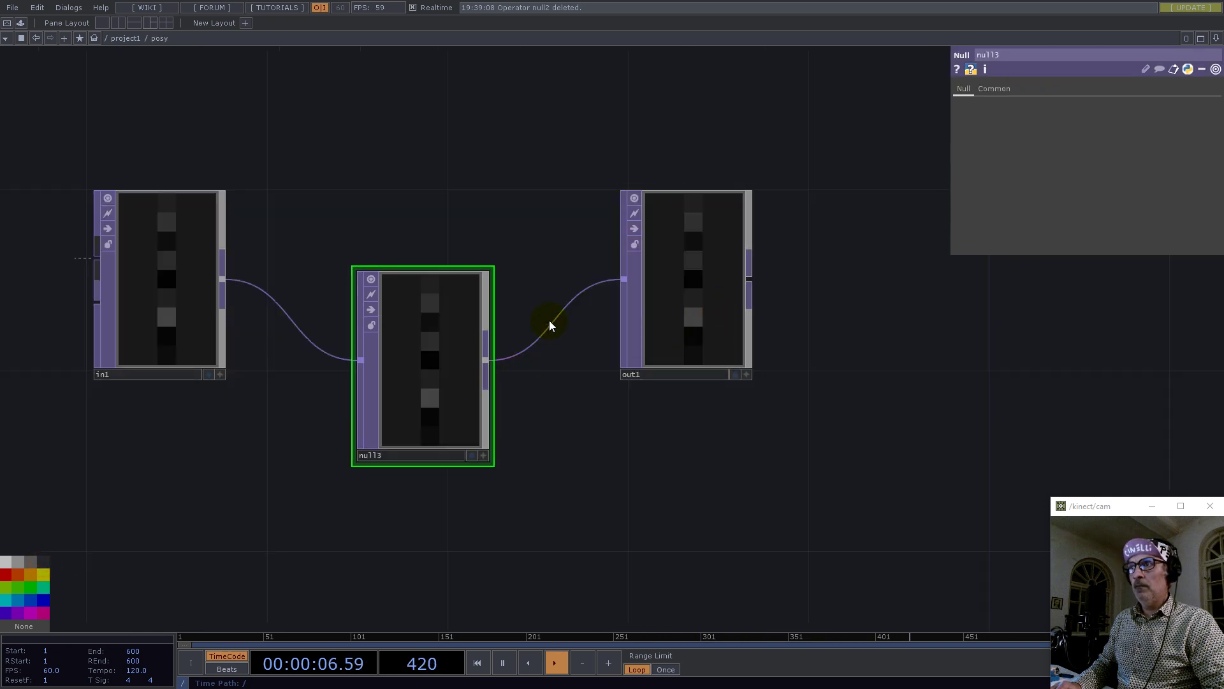
# - Replace null3 with a Flip TOP, flip1, between in1 and out1
pyautogui.scroll(-3, 551, 325)
pyautogui.press('Delete')
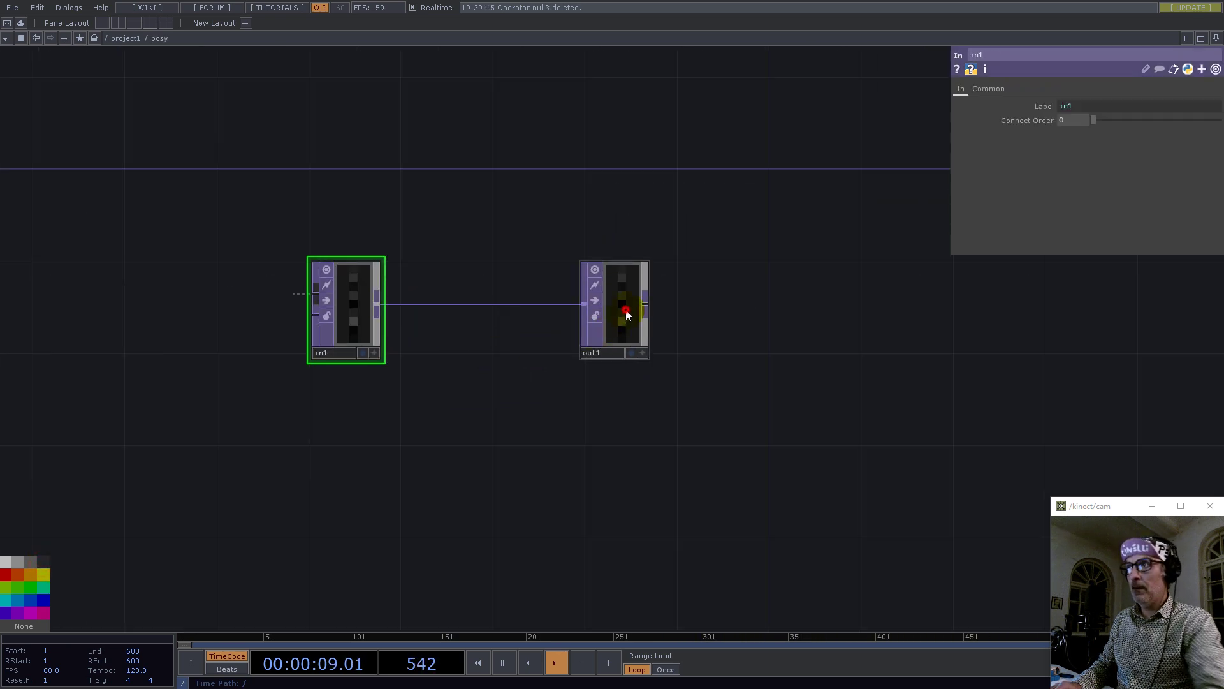
pyautogui.moveTo(627, 315); pyautogui.dragTo(950, 310)
pyautogui.scroll(3, 437, 309)
pyautogui.rightClick(375, 305)
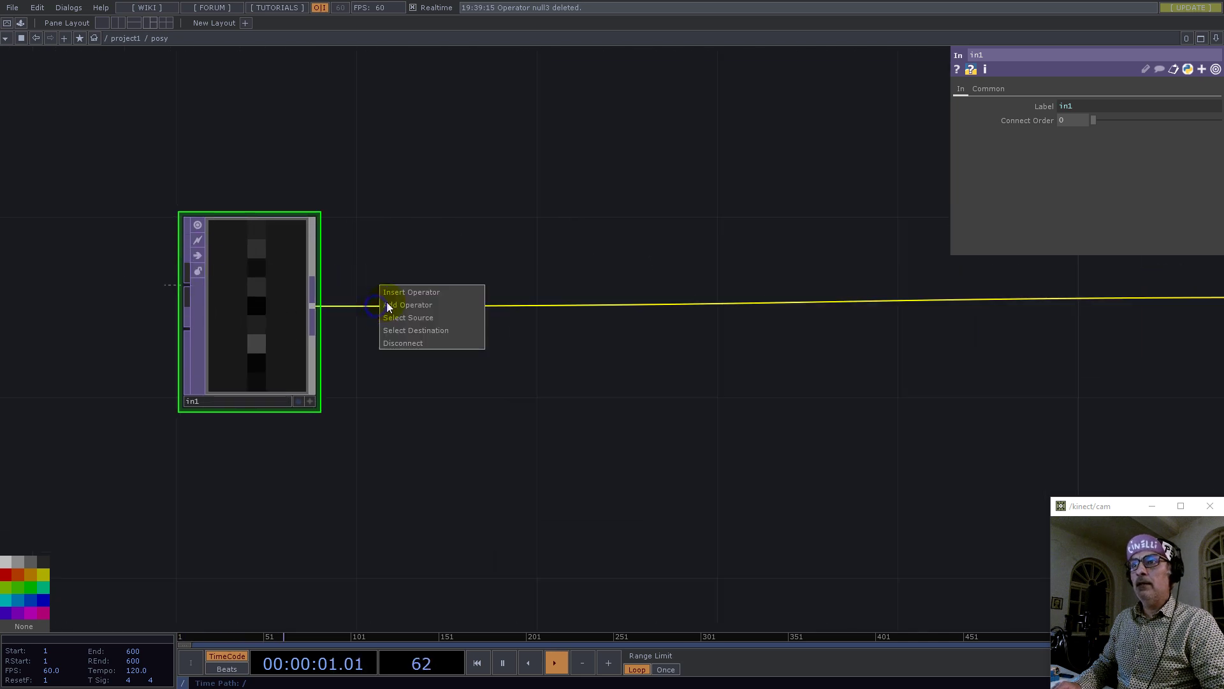
pyautogui.click(399, 292)
pyautogui.write('f')
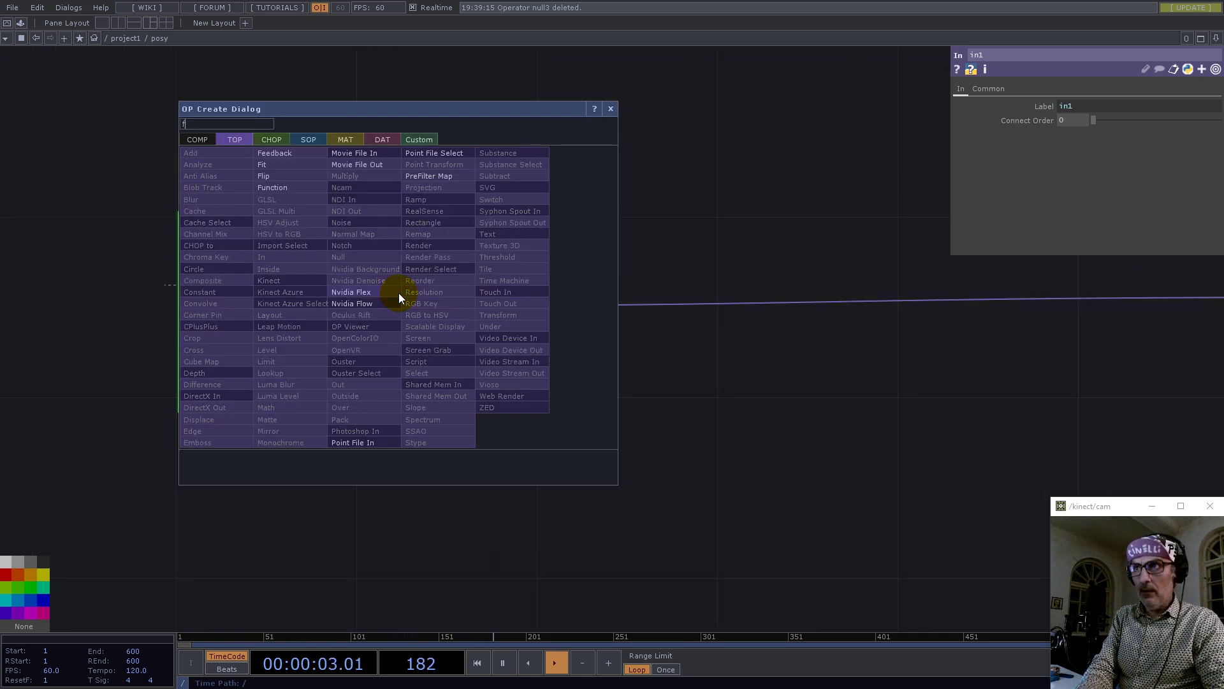
pyautogui.click(262, 177)
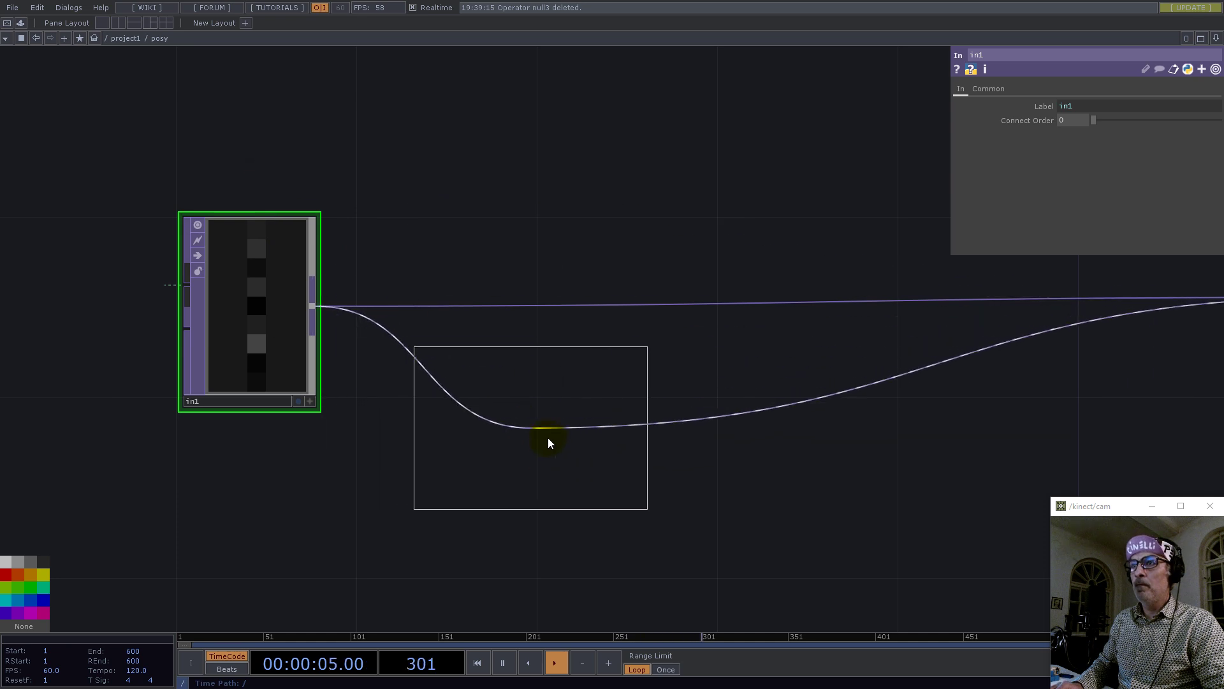
pyautogui.click(518, 435)
# - Set flip1's Flop to Bottom Left and its input and viewer smoothness to Nearest Pixel
pyautogui.click(1102, 132)
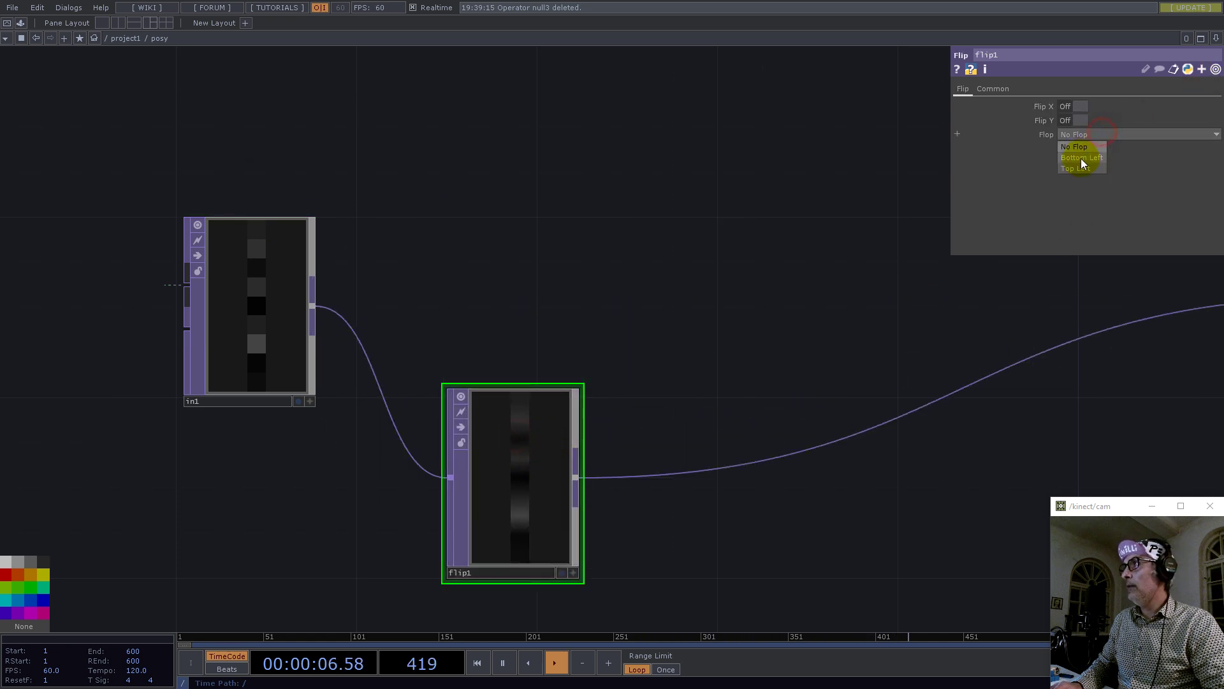
pyautogui.click(1082, 158)
pyautogui.click(993, 88)
pyautogui.click(1087, 176)
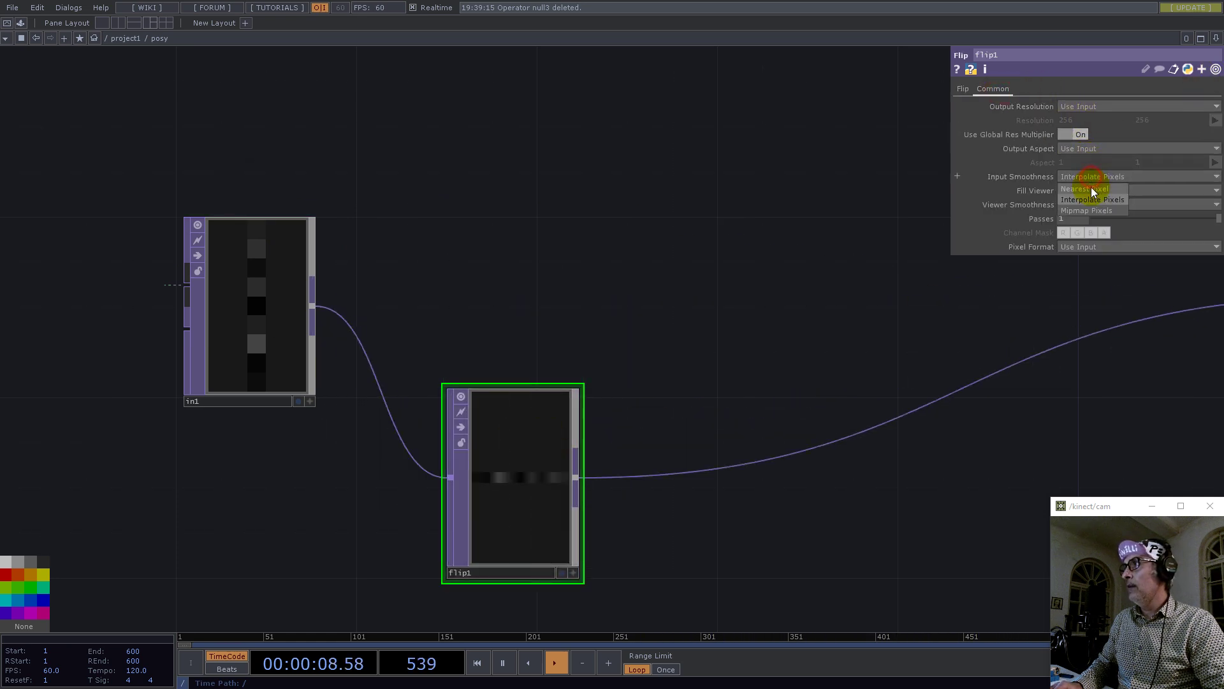
pyautogui.click(1092, 188)
pyautogui.click(1088, 205)
pyautogui.click(1092, 217)
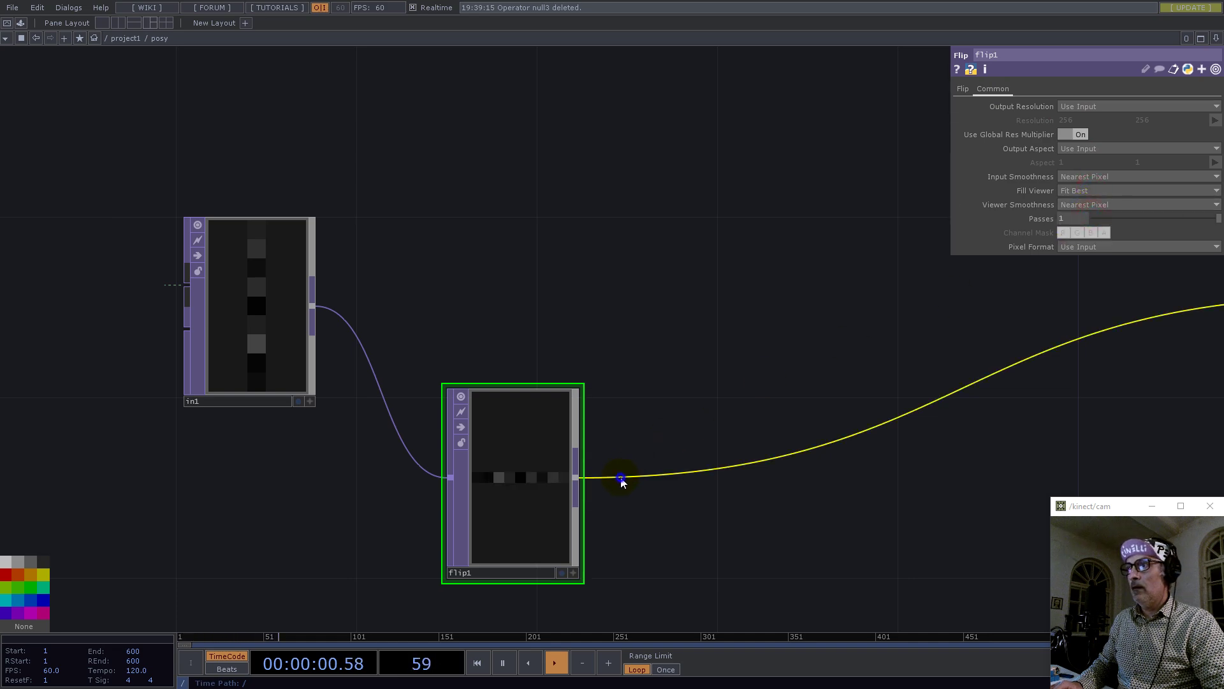
pyautogui.rightClick(621, 478)
# - Insert a Fit TOP, fit1, after flip1
pyautogui.click(641, 464)
pyautogui.write('fit')
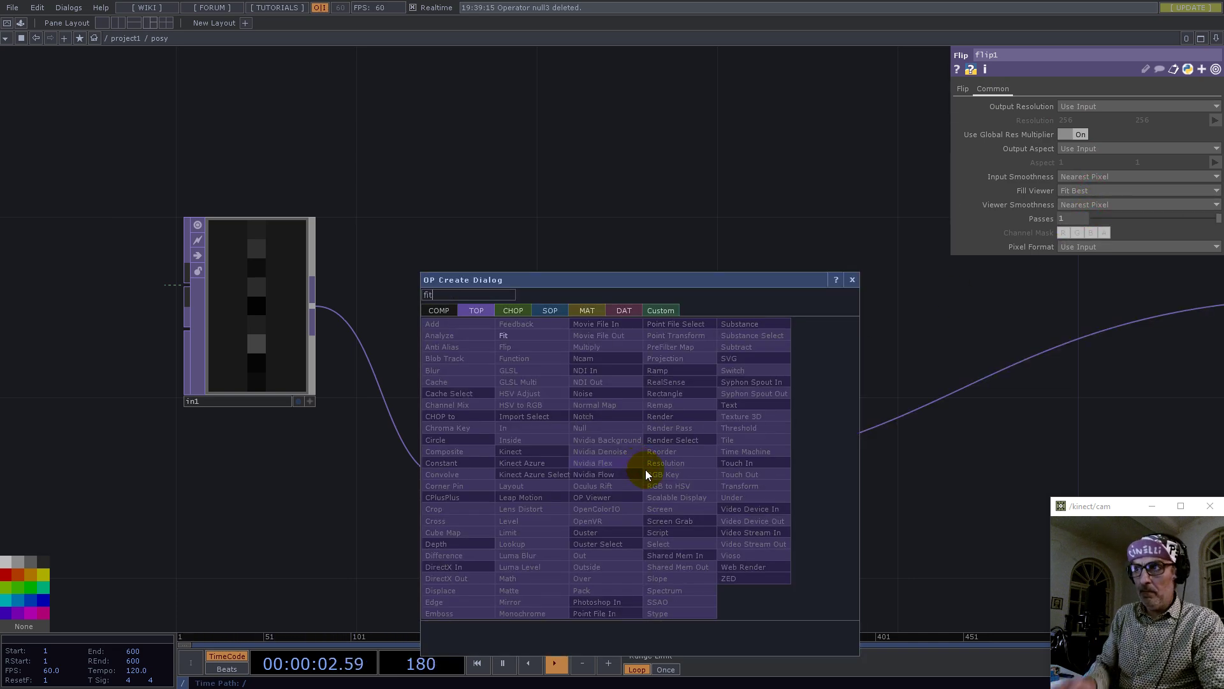
pyautogui.click(505, 334)
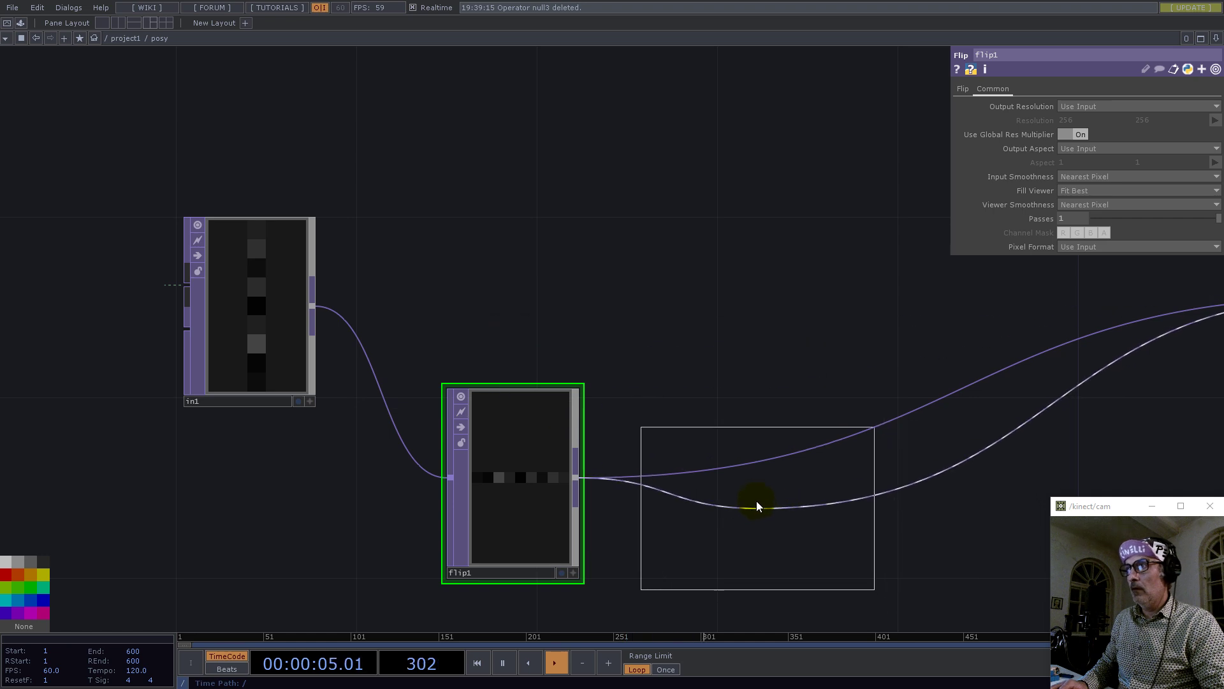
pyautogui.click(758, 507)
# - Link fit1's Resolution to null1's rows channel for a 9×9 output
pyautogui.scroll(-10, 560, 325)
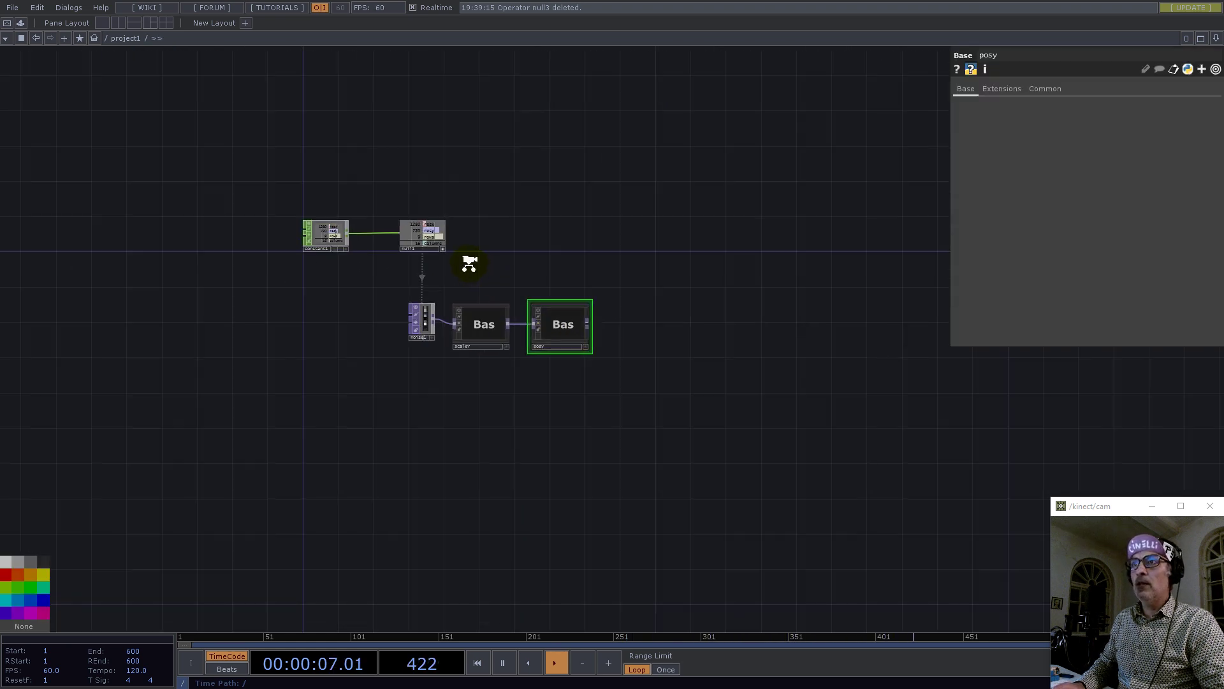
pyautogui.scroll(7, 469, 264)
pyautogui.rightClick(331, 215)
pyautogui.click(357, 218)
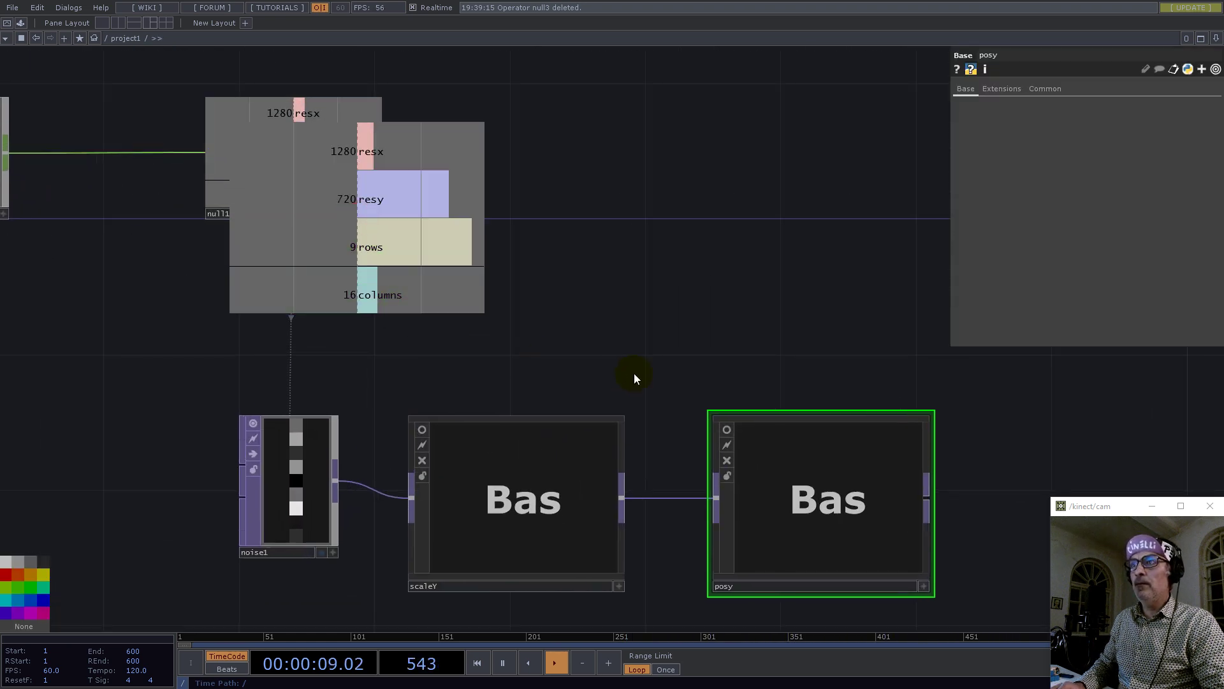
pyautogui.doubleClick(785, 485)
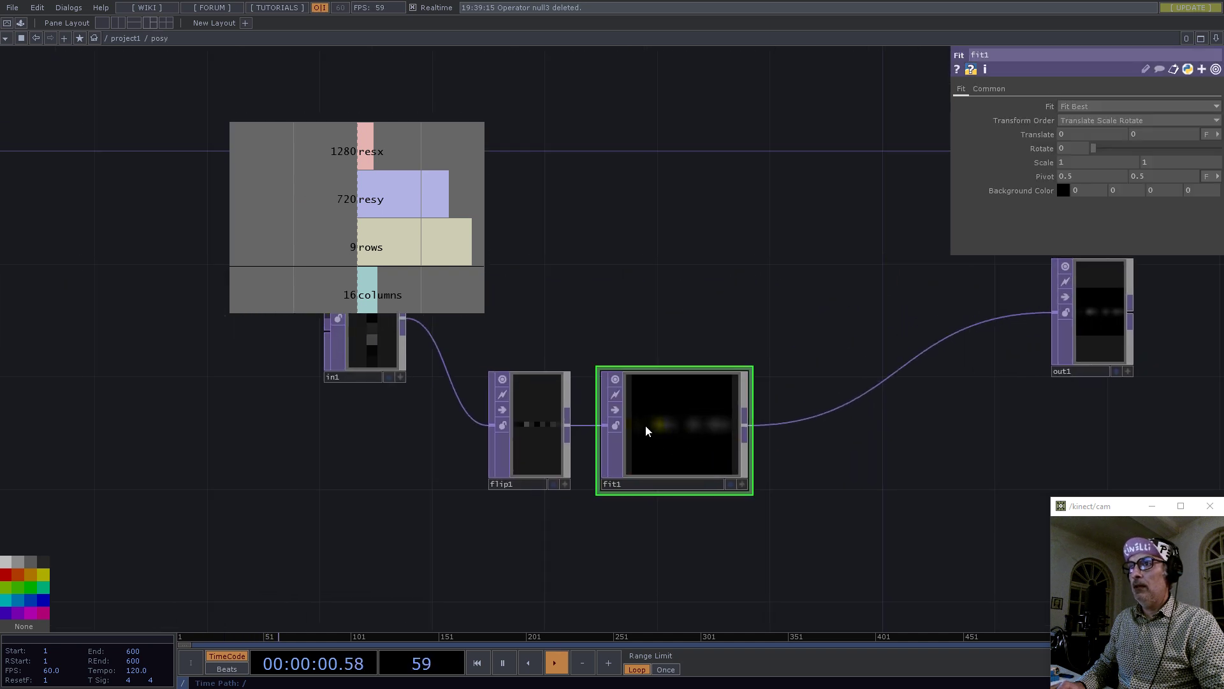
pyautogui.moveTo(373, 250); pyautogui.dragTo(986, 89)
pyautogui.moveTo(1033, 126); pyautogui.dragTo(1028, 113)
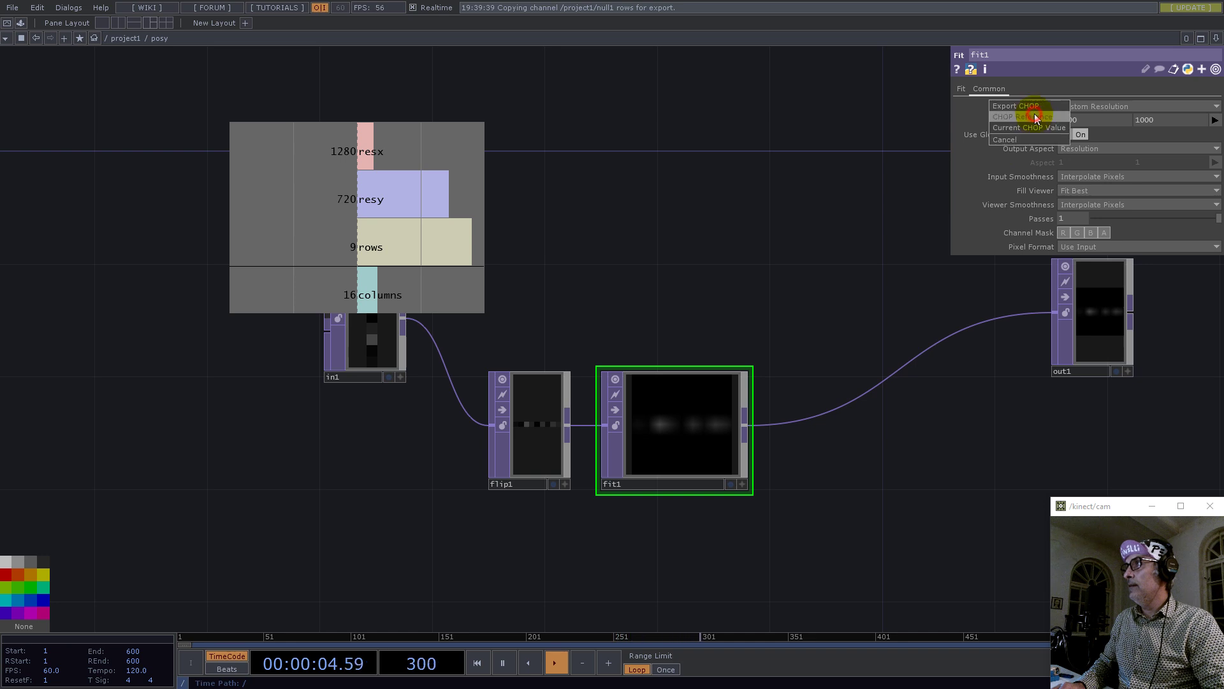
# - Set fit1's viewer smoothness to Nearest Pixel and its Fit mode to Fill
pyautogui.click(1084, 204)
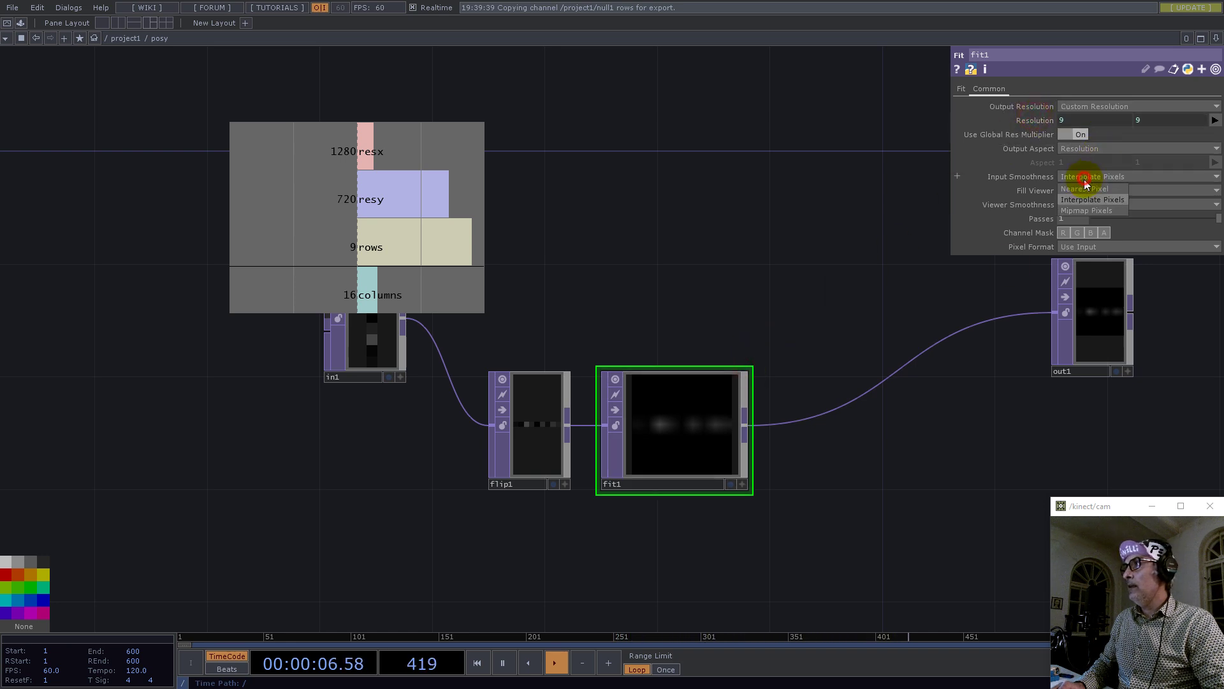
pyautogui.click(1084, 215)
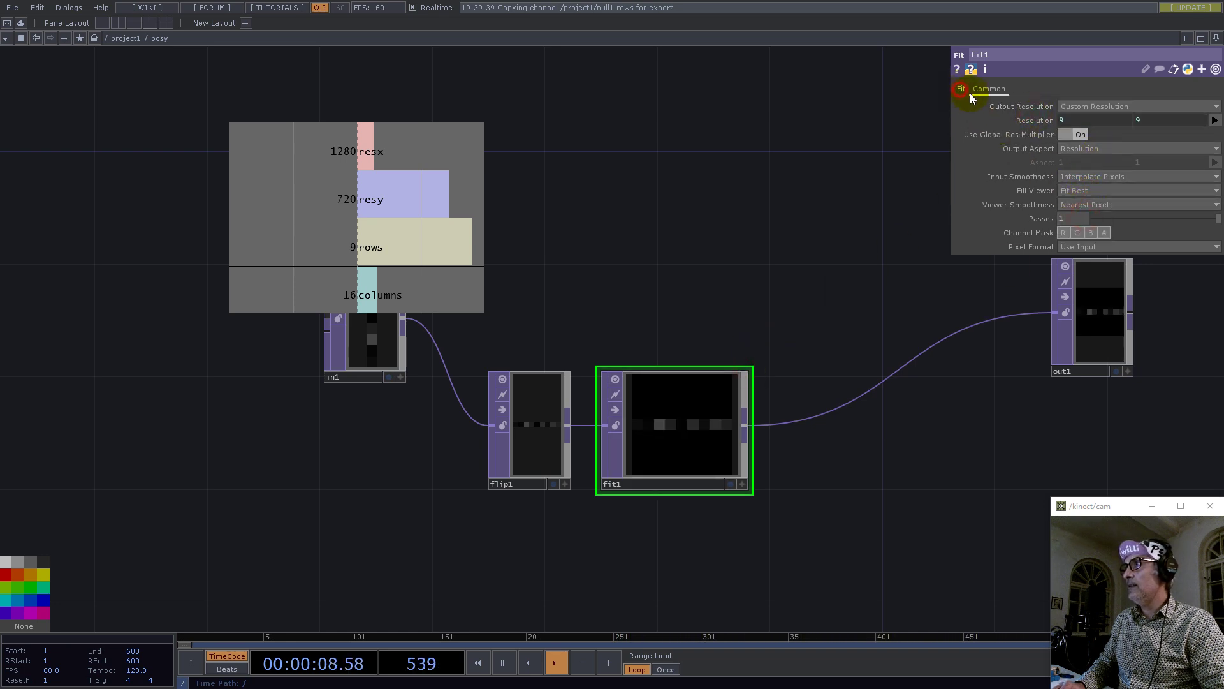
pyautogui.click(963, 91)
pyautogui.click(1087, 107)
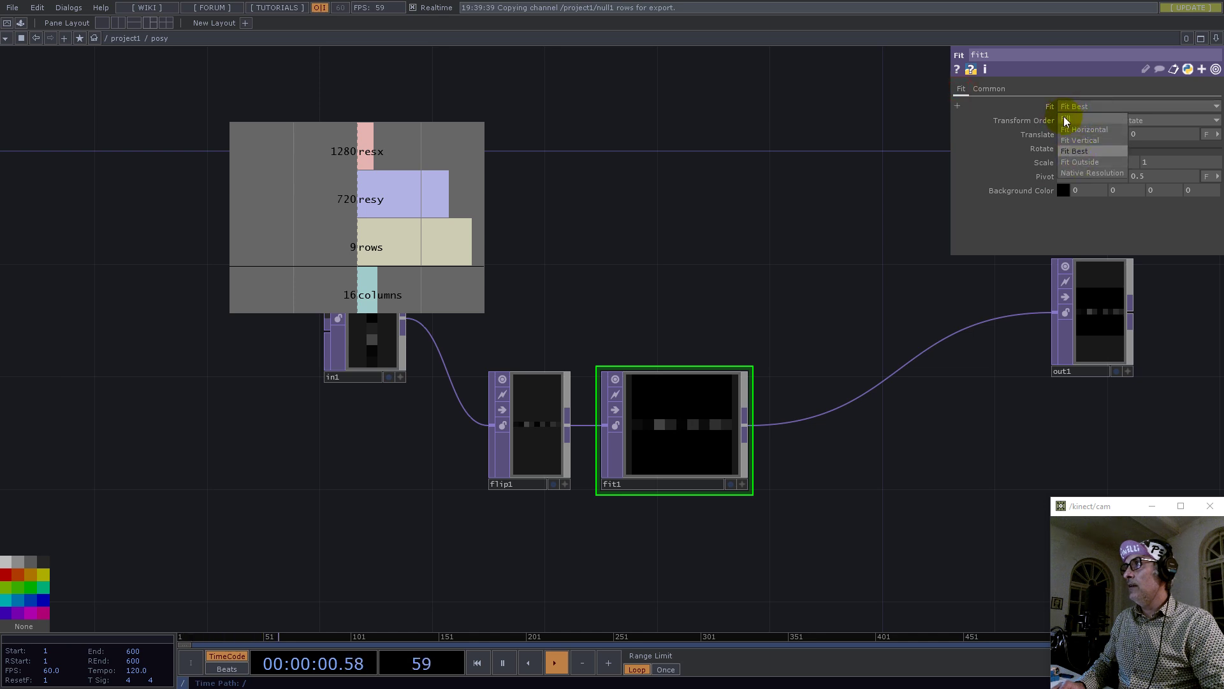
pyautogui.click(1067, 119)
pyautogui.moveTo(820, 494); pyautogui.dragTo(783, 506)
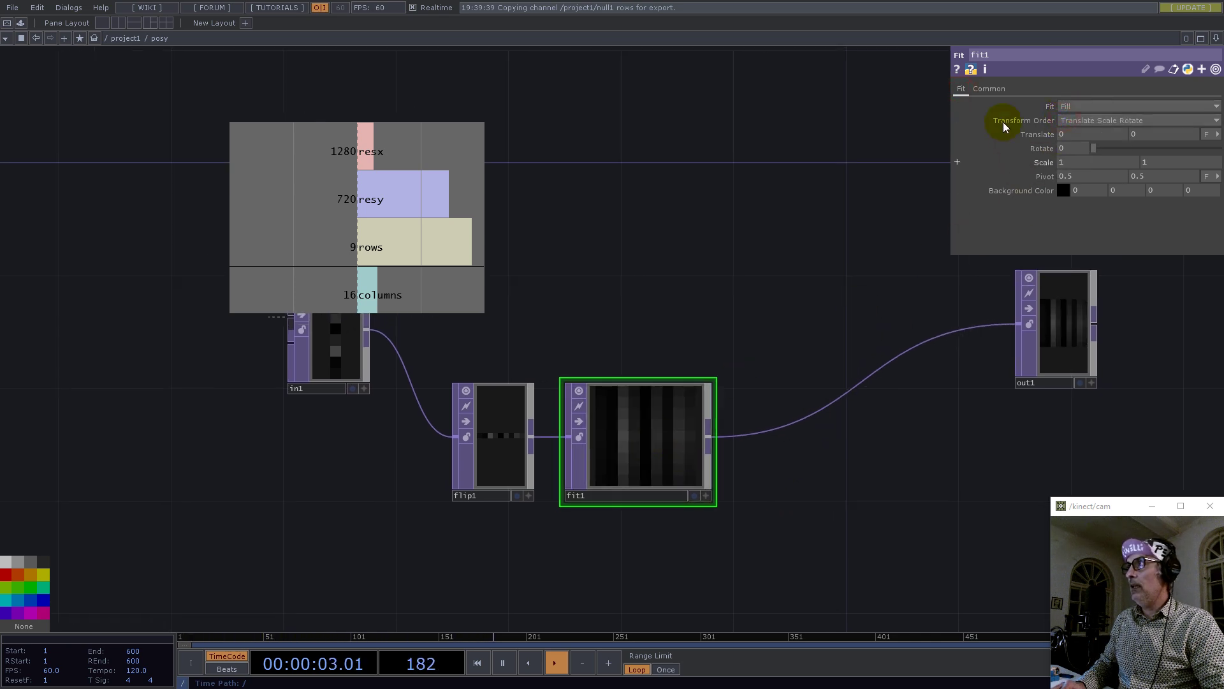
# - Set fit1's input smoothness to Nearest Pixel and move out1 up and right
pyautogui.click(989, 89)
pyautogui.click(1104, 184)
pyautogui.click(1093, 191)
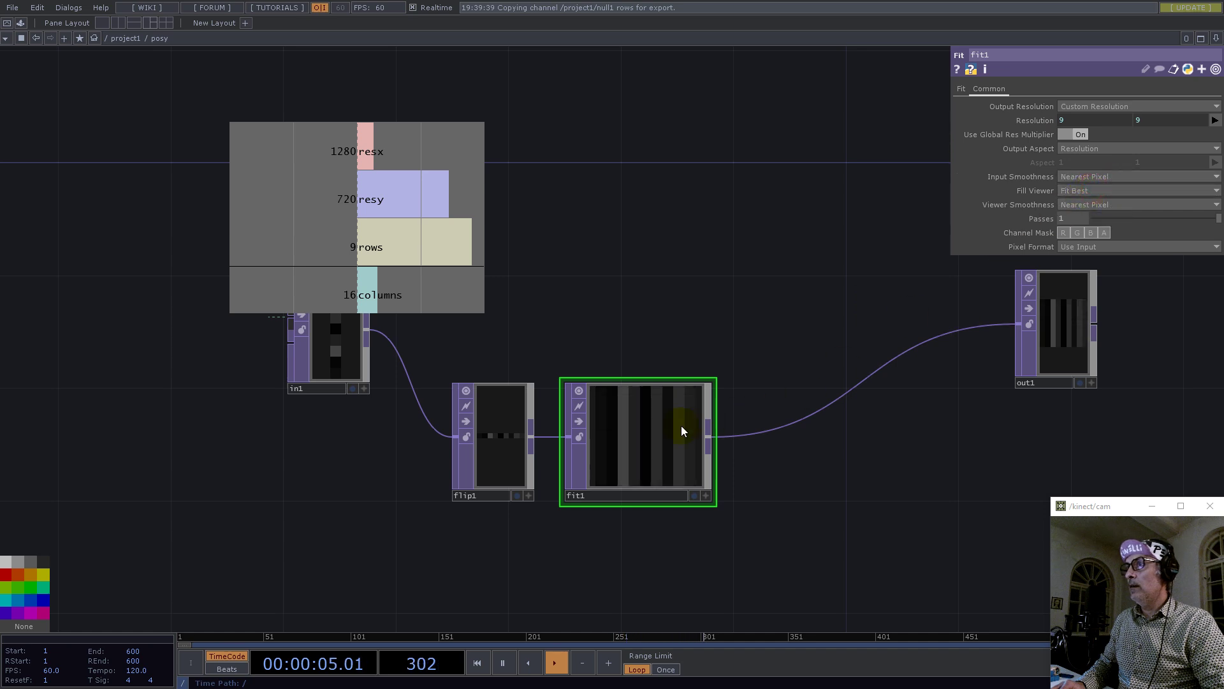
pyautogui.scroll(-3, 587, 438)
pyautogui.moveTo(816, 376); pyautogui.dragTo(888, 363)
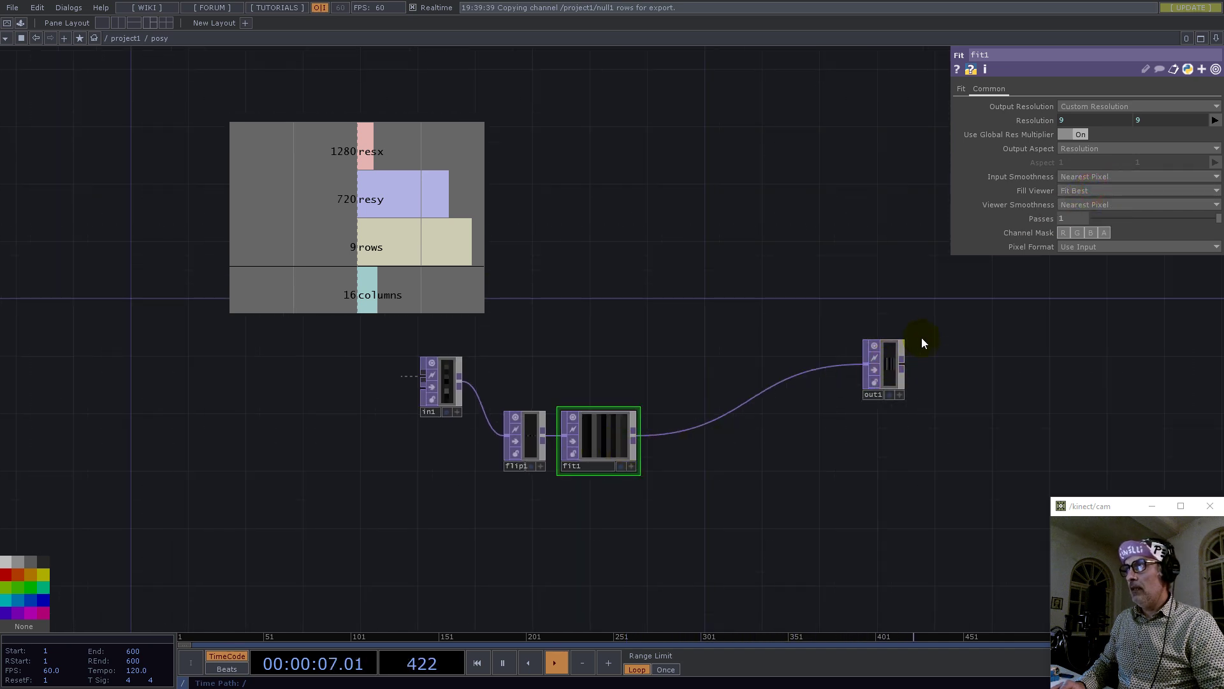
pyautogui.click(906, 339)
# - Add a Ramp TOP, ramp1, after fit1 and set its type to Radial
pyautogui.rightClick(635, 440)
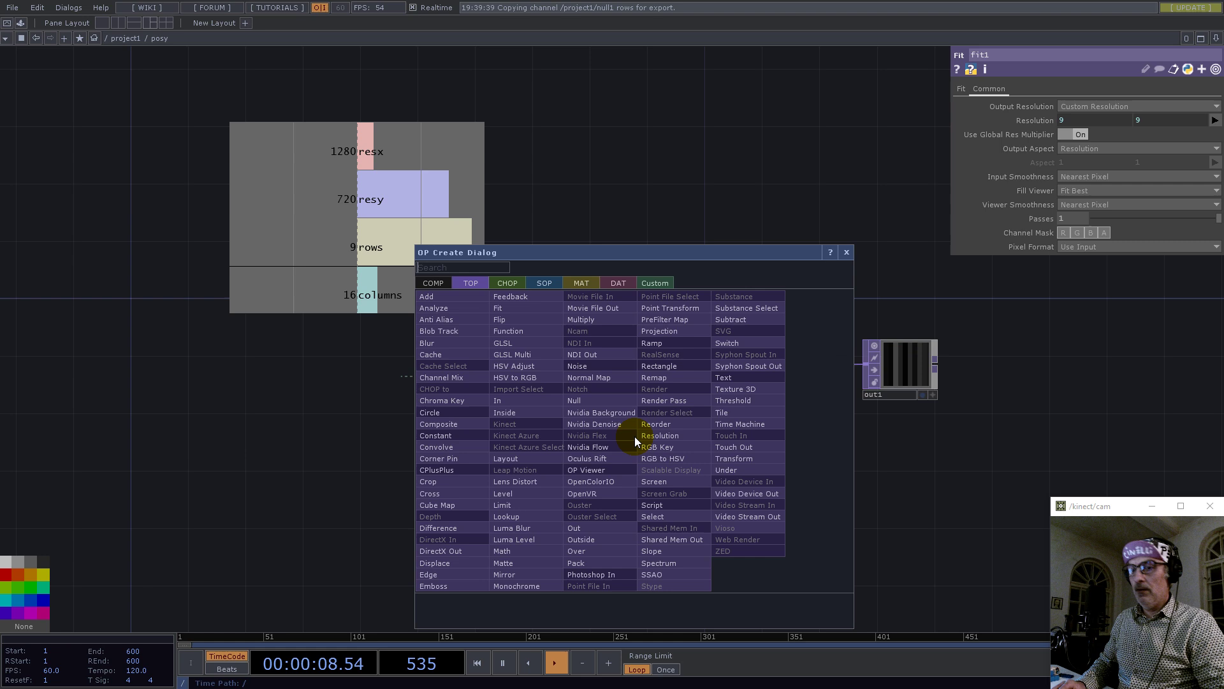
pyautogui.write('ram')
pyautogui.click(656, 345)
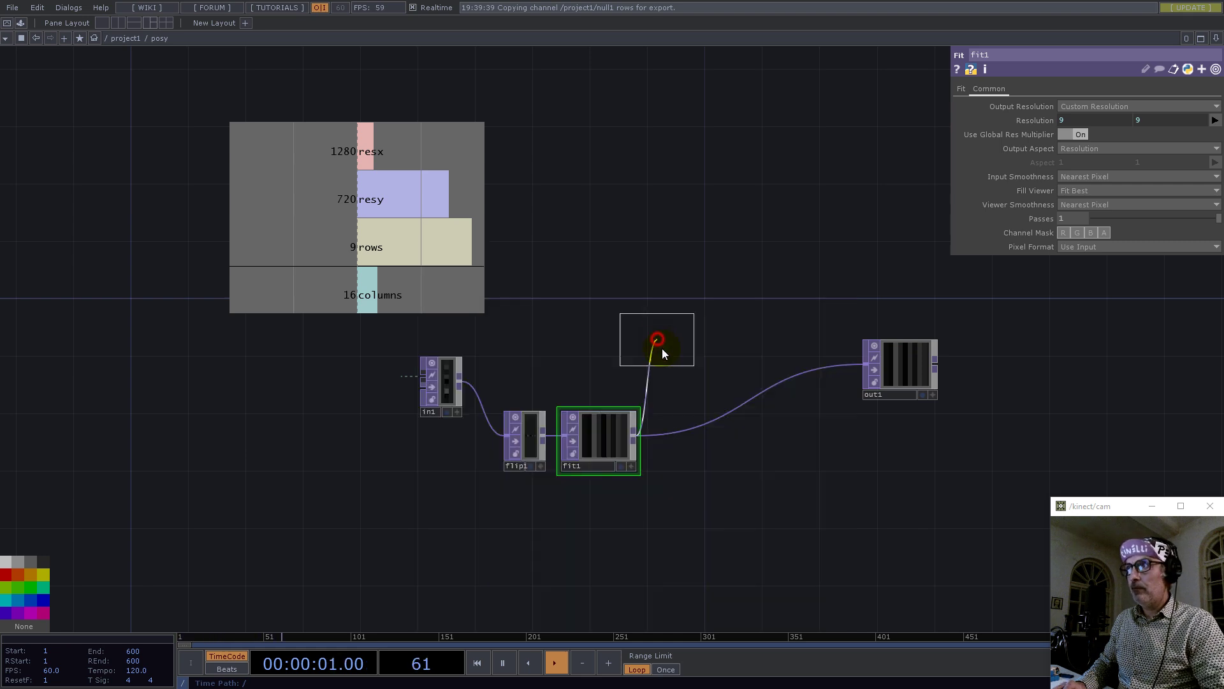
pyautogui.click(720, 498)
pyautogui.scroll(3, 580, 433)
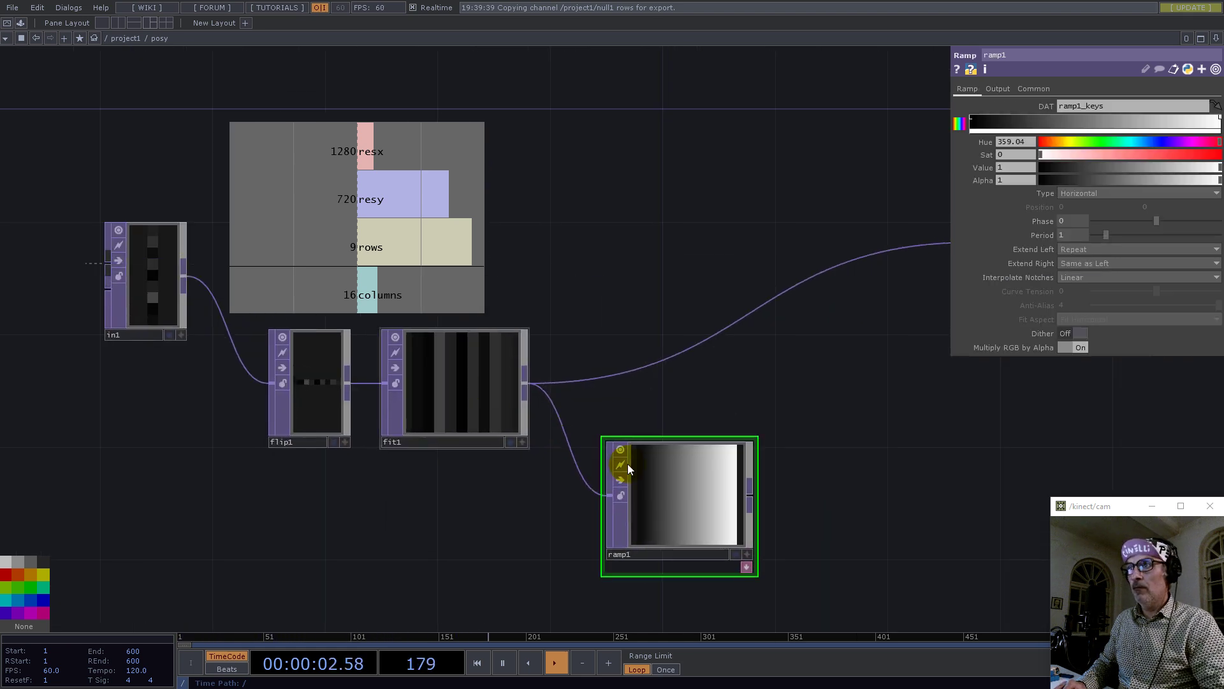
pyautogui.middleClick(689, 508)
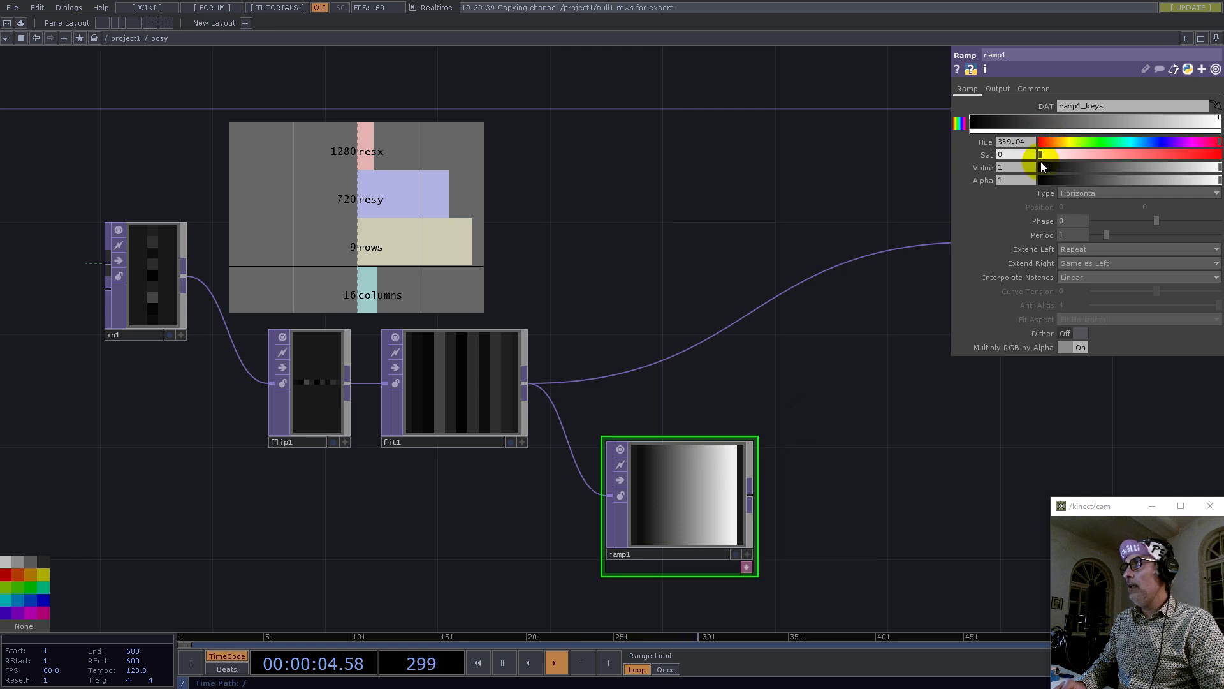
pyautogui.click(1077, 193)
pyautogui.click(1084, 225)
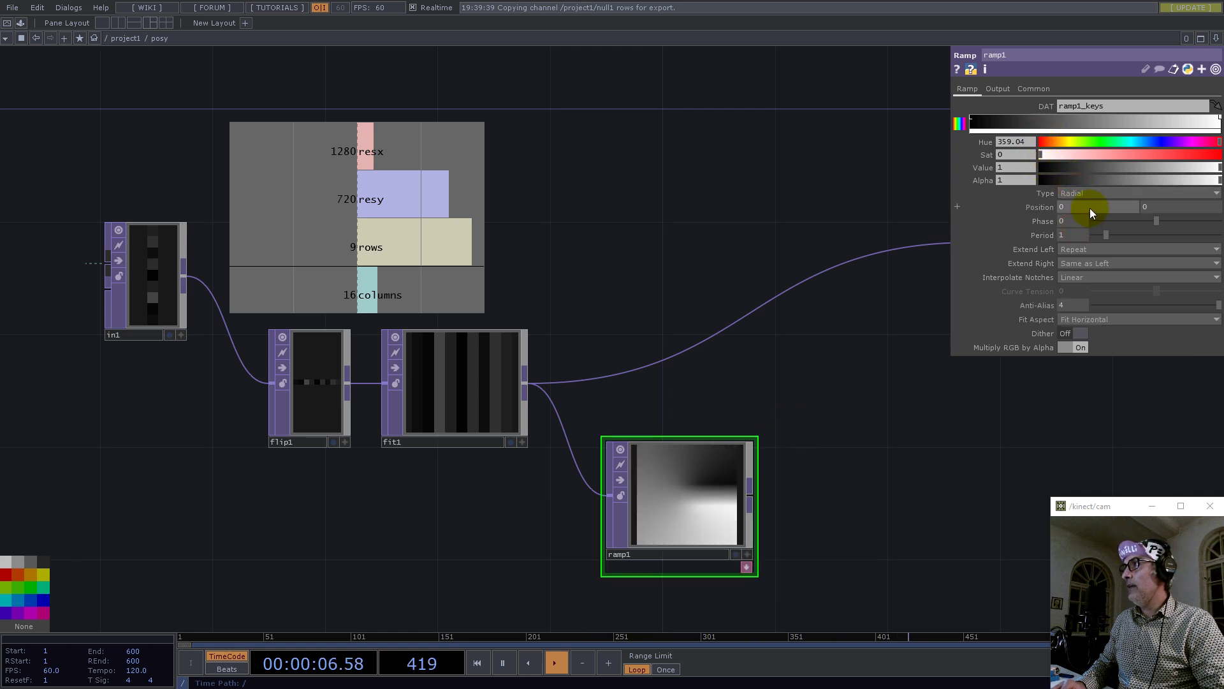
# - Centre ramp1 at 0.5, 0.5 with phase 0.625 and anti-alias 1
pyautogui.write('0.5')
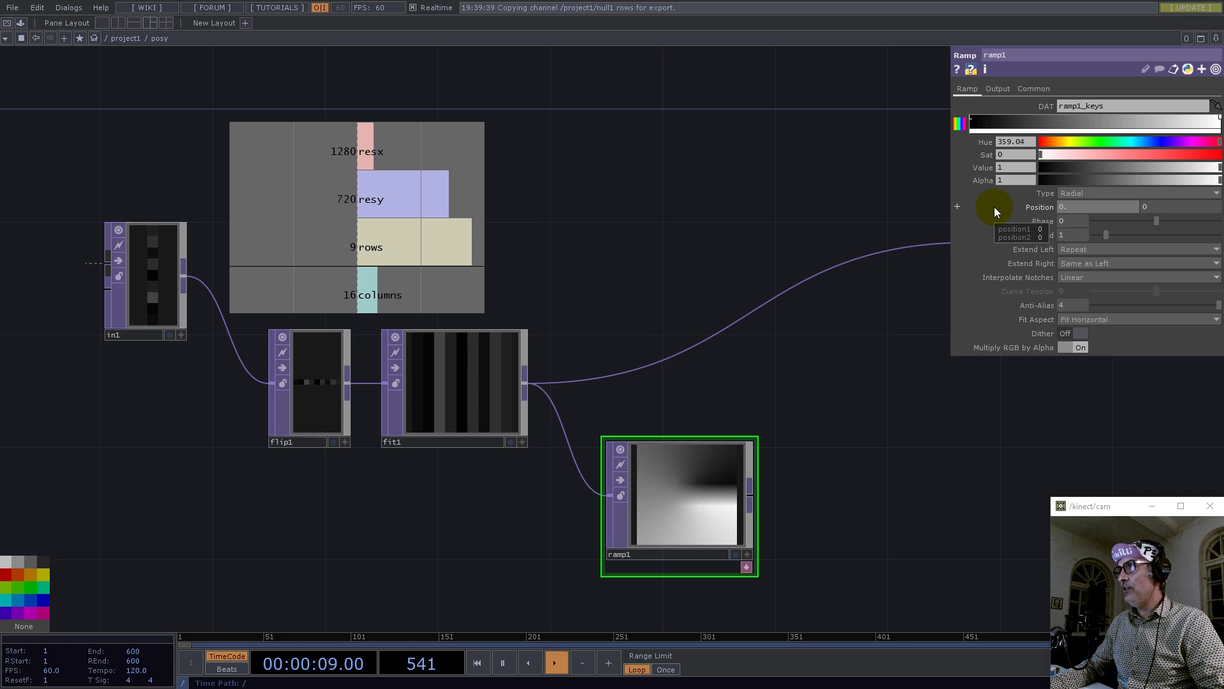
pyautogui.press('Tab')
pyautogui.write('0.5')
pyautogui.press('Tab')
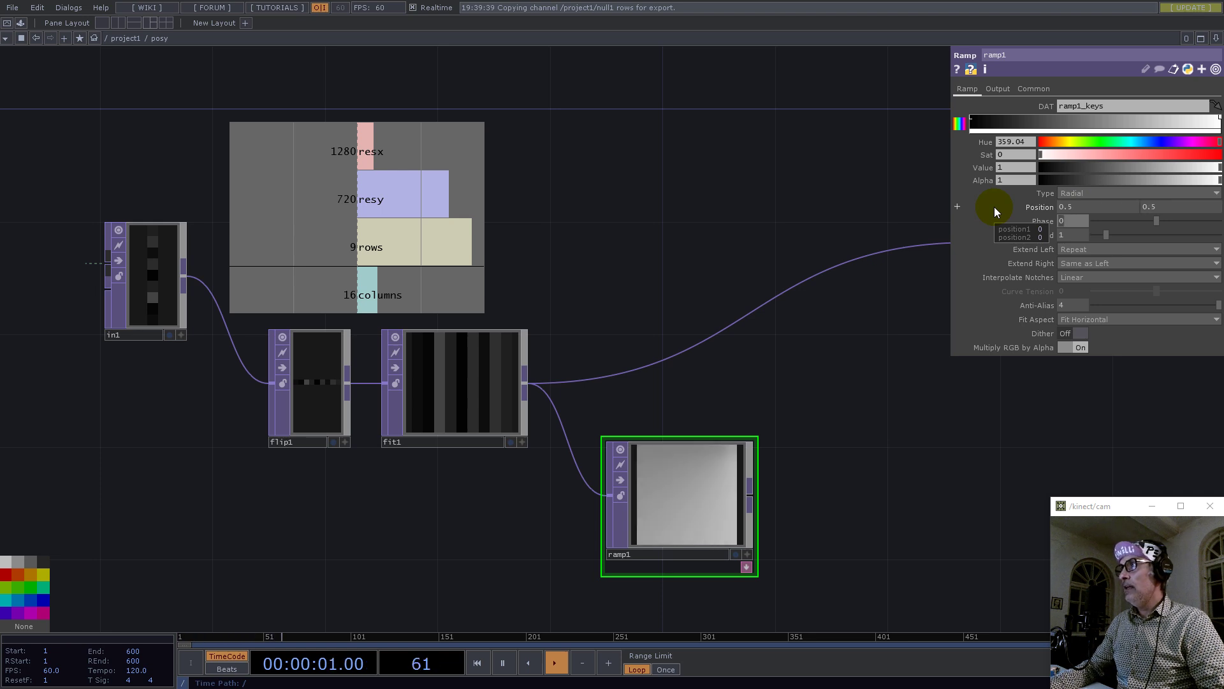
pyautogui.write('0.625')
pyautogui.press('Return')
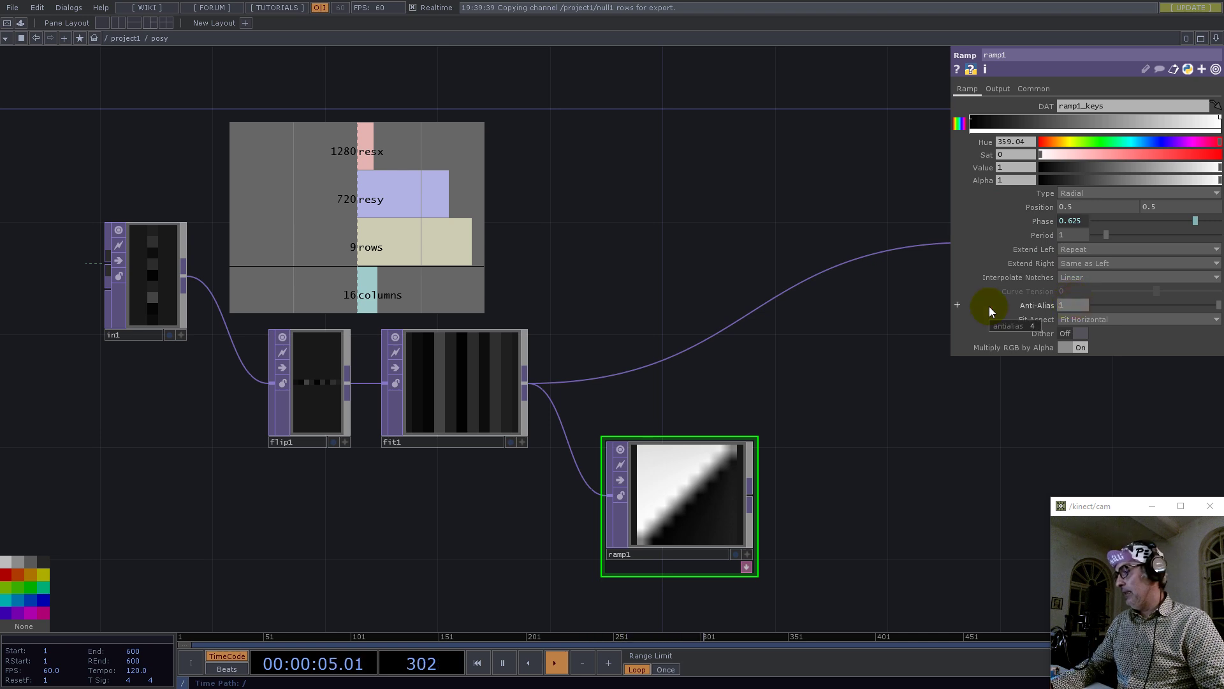
pyautogui.write('1')
pyautogui.press('Return')
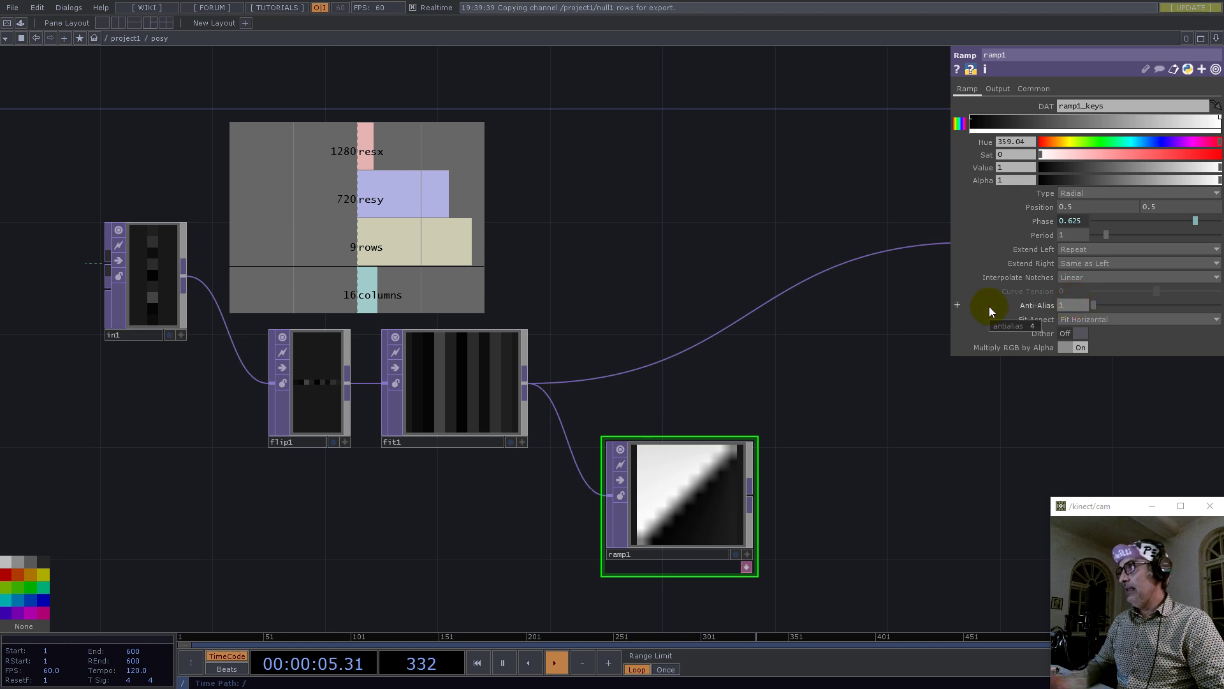
# - Set ramp1's viewer smoothness to Nearest Pixel
pyautogui.click(1036, 89)
pyautogui.click(1092, 204)
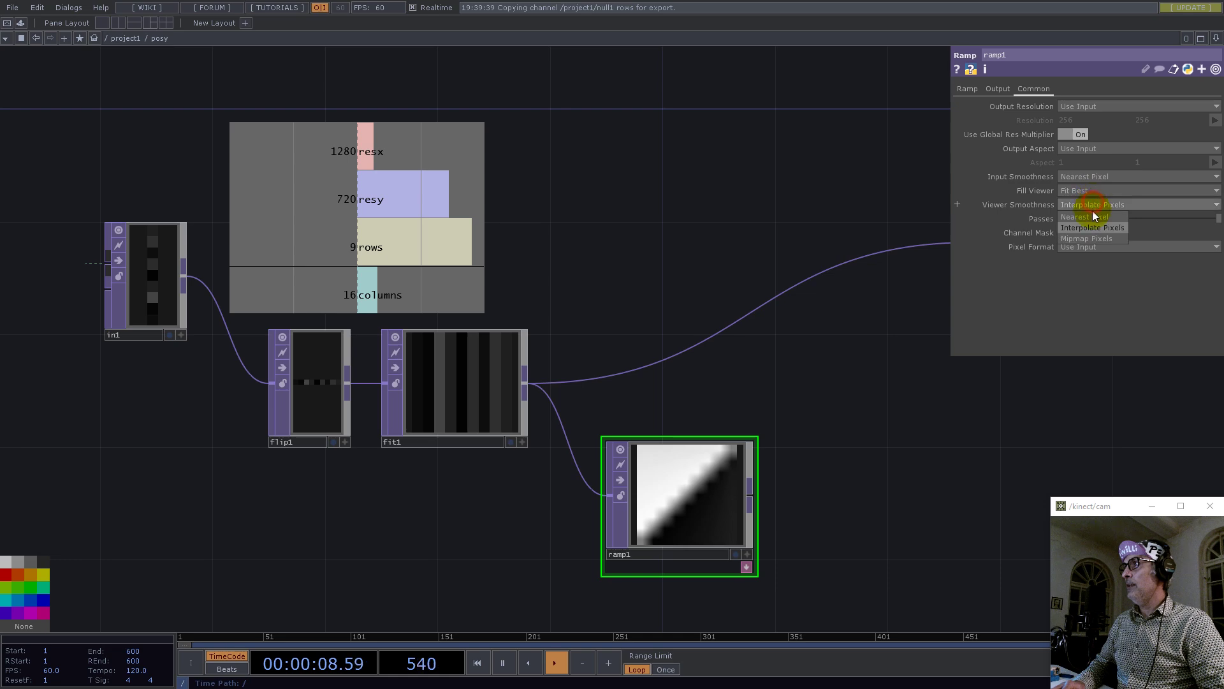
pyautogui.click(1092, 217)
pyautogui.rightClick(749, 499)
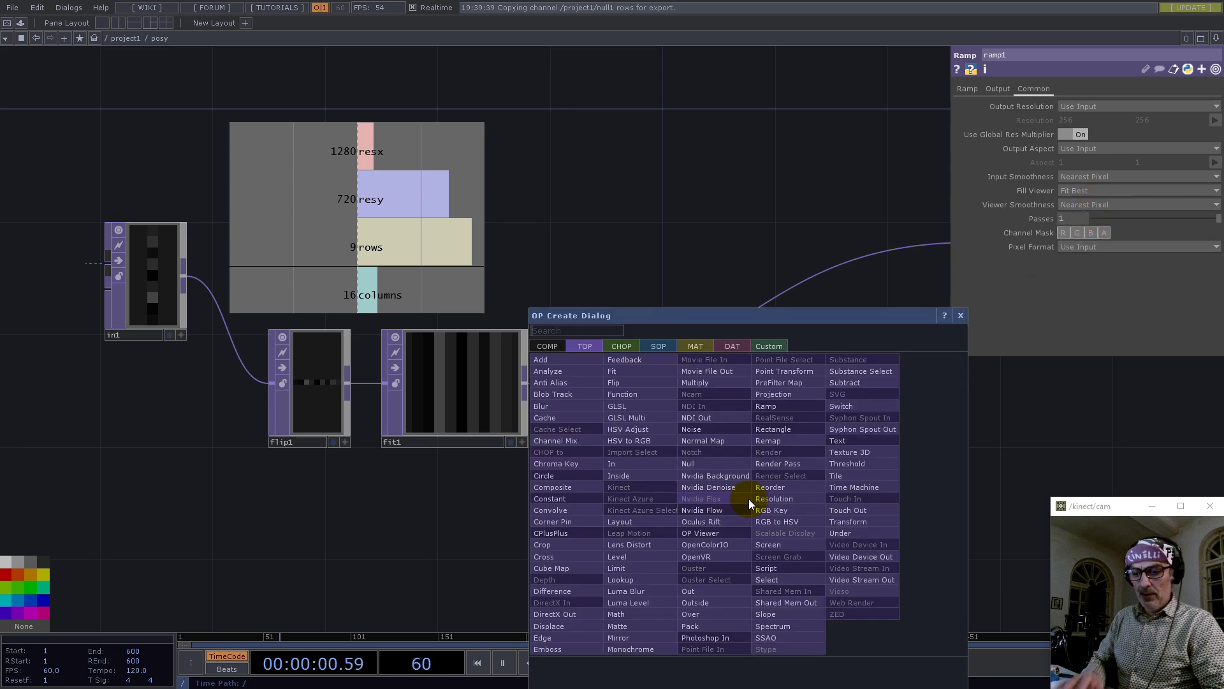
# - Add a Math TOP, math1, after ramp1 with Integer set to Round and Nearest Pixel smoothness
pyautogui.click(640, 612)
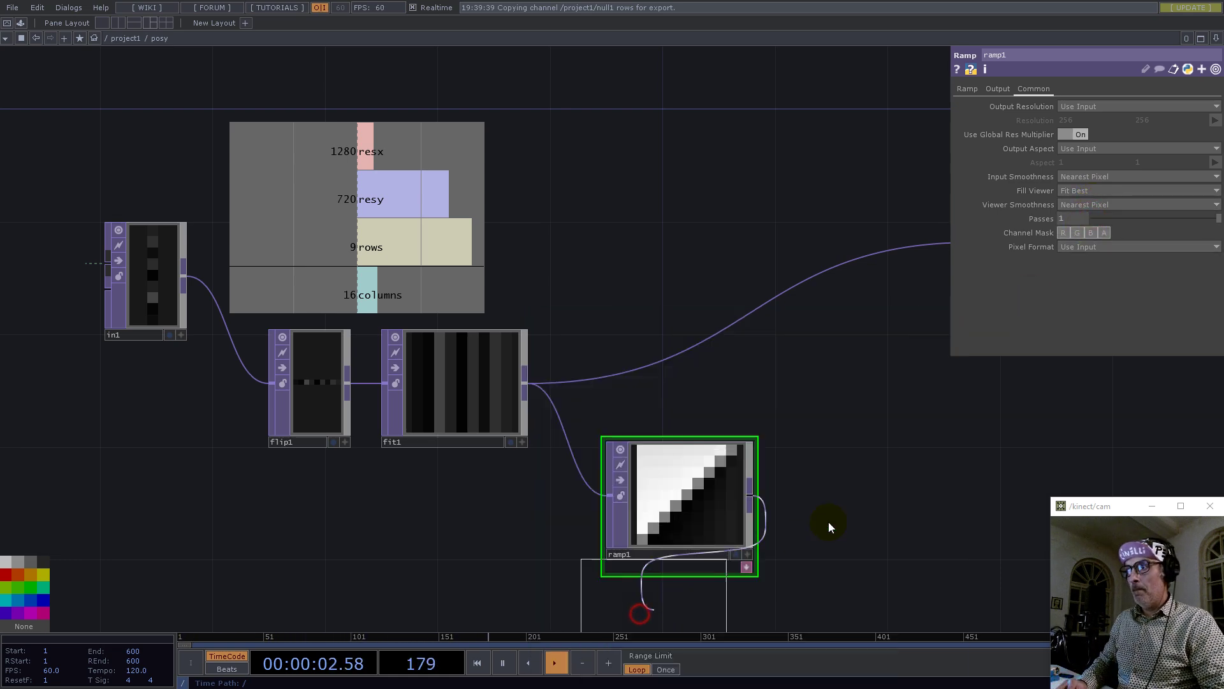
pyautogui.click(857, 506)
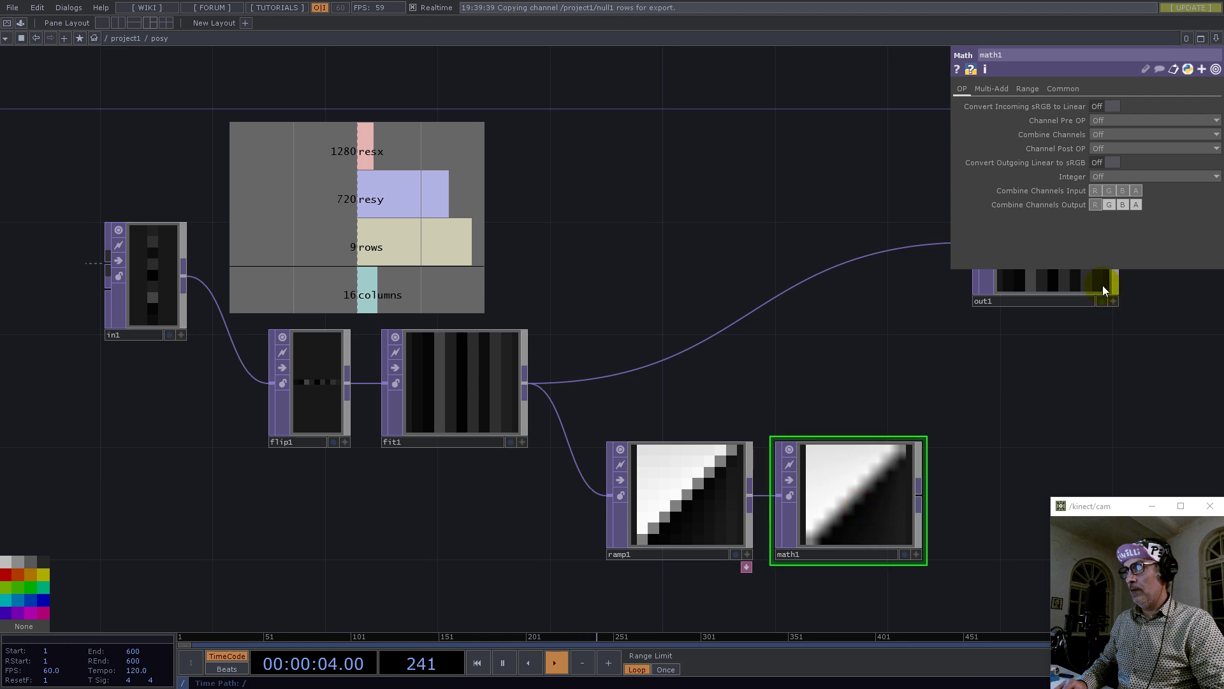
pyautogui.click(1116, 178)
pyautogui.click(1107, 221)
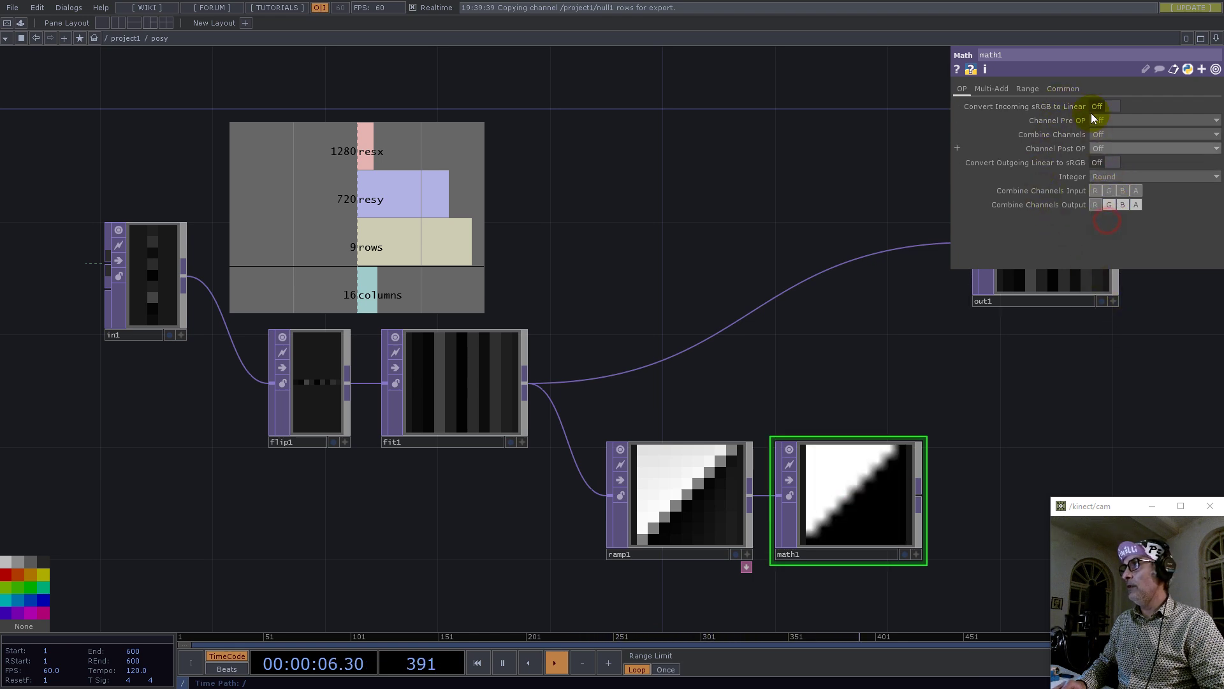
pyautogui.click(1063, 89)
pyautogui.click(1120, 189)
pyautogui.click(1120, 204)
pyautogui.click(1117, 217)
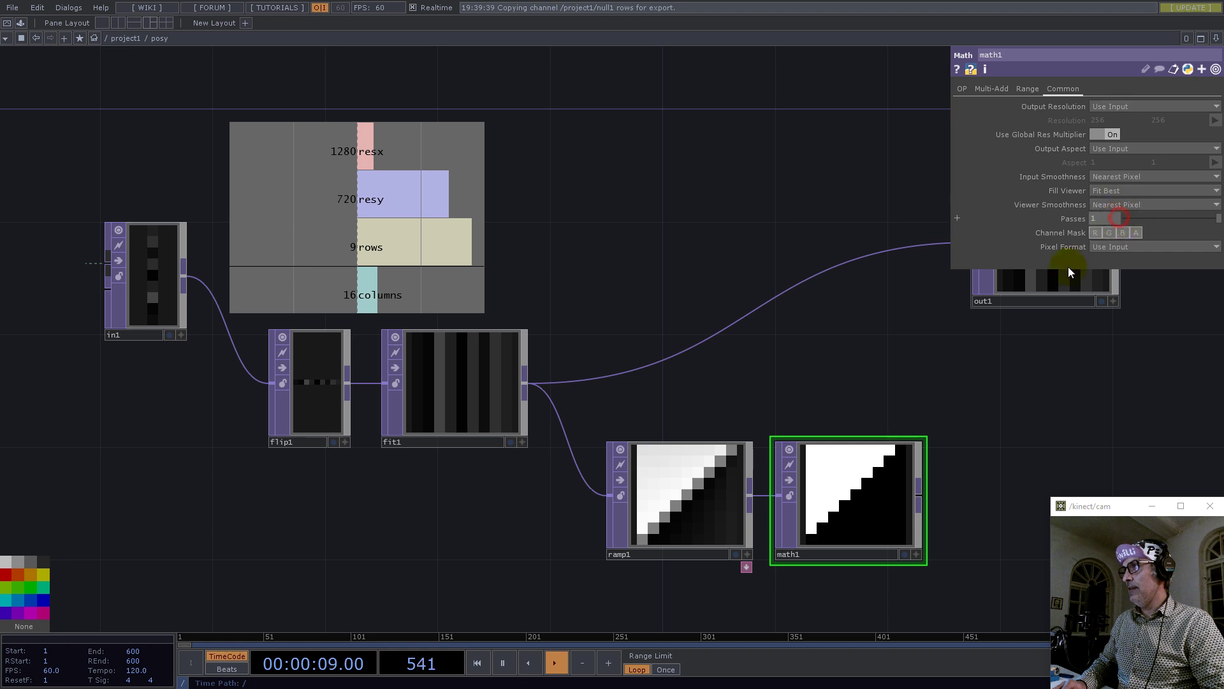
# - Add multiply1 after math1, wire fit1 into its second input, and use Nearest Pixel smoothness
pyautogui.rightClick(919, 498)
pyautogui.click(862, 386)
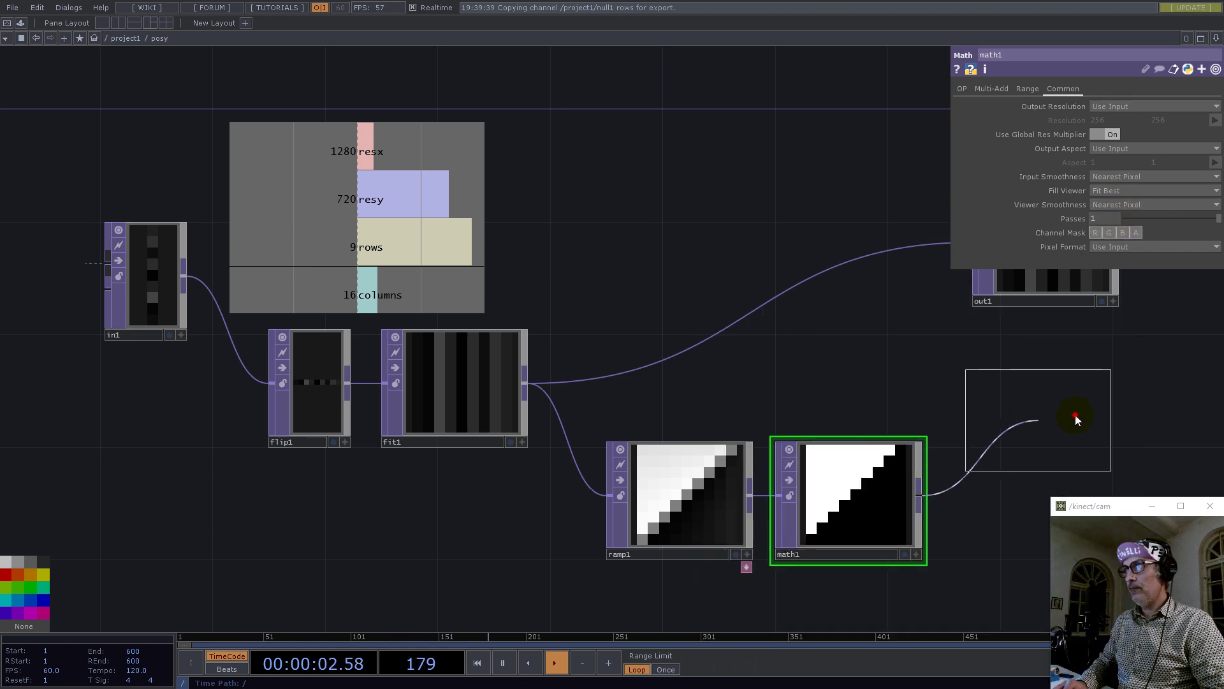
pyautogui.click(1101, 406)
pyautogui.moveTo(530, 387); pyautogui.dragTo(1004, 424)
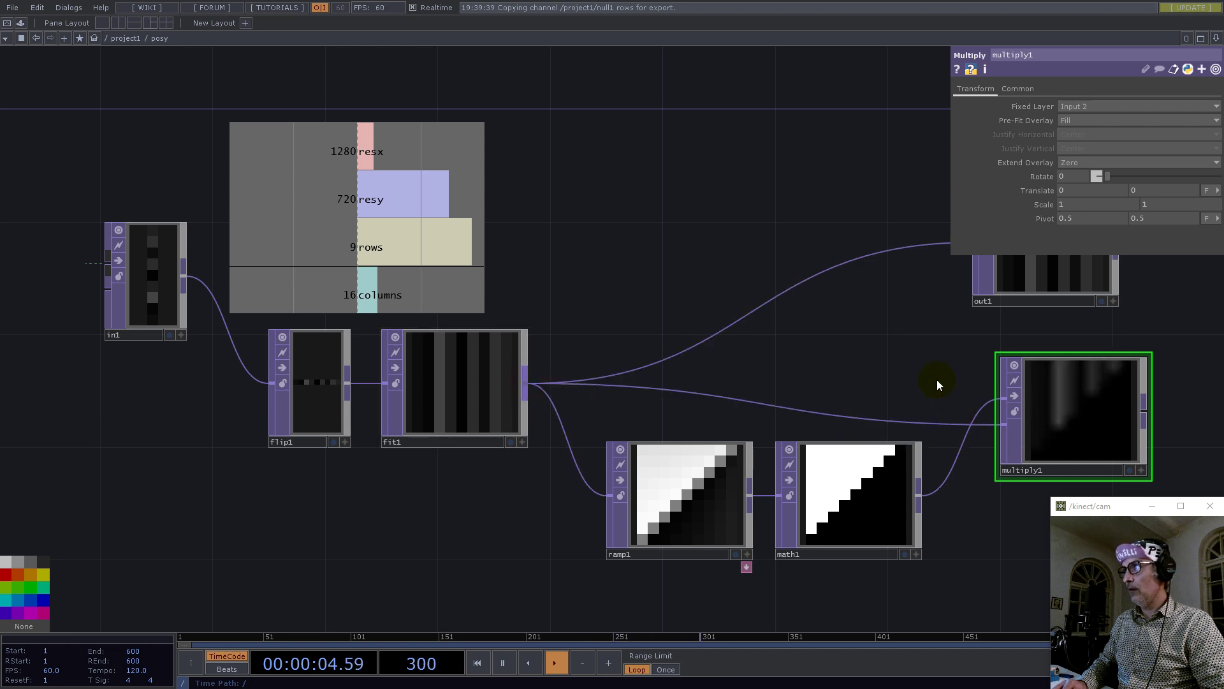
pyautogui.moveTo(1157, 421); pyautogui.dragTo(742, 430)
pyautogui.click(1017, 89)
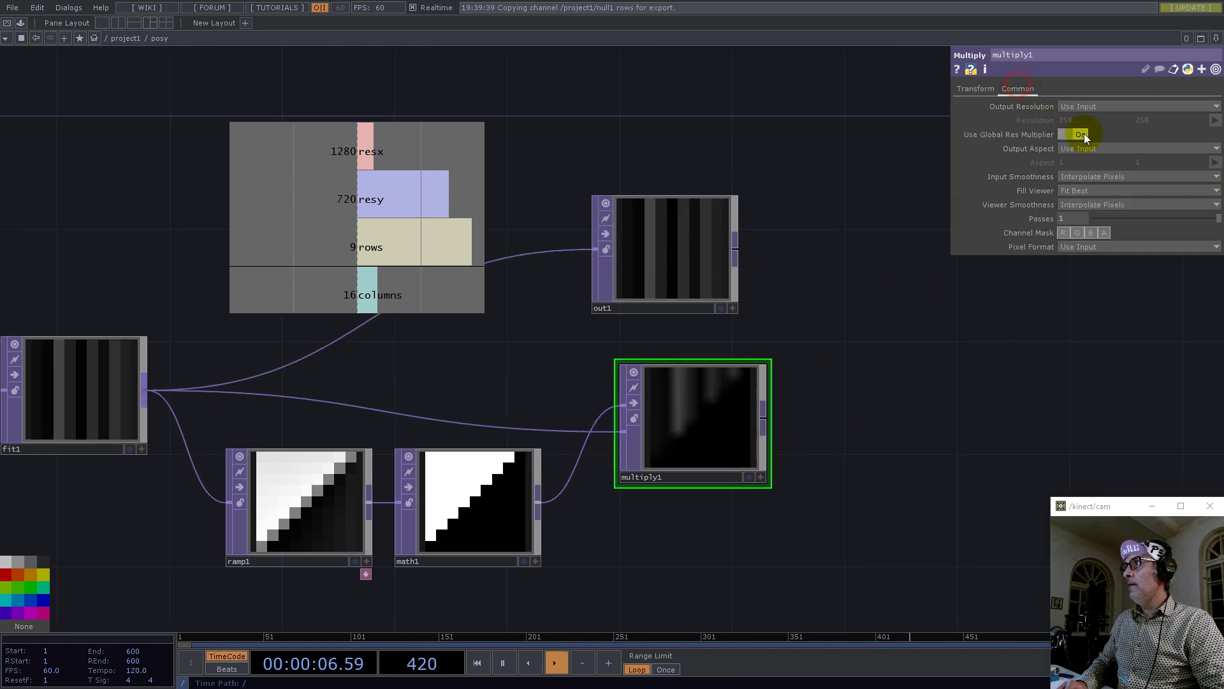
pyautogui.click(1084, 189)
pyautogui.click(1093, 205)
pyautogui.click(1093, 216)
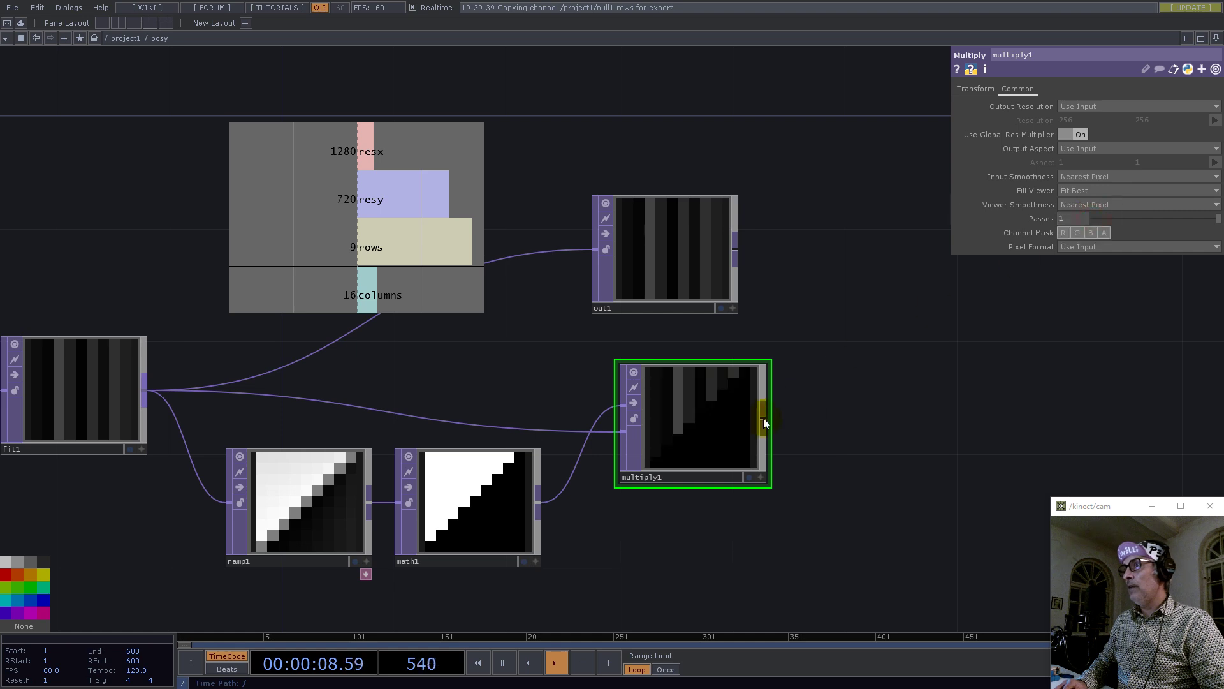
# - Add an Analyze TOP, analyze1, after multiply1 with Operation Sum and Scope Rows
pyautogui.rightClick(767, 419)
pyautogui.write('an')
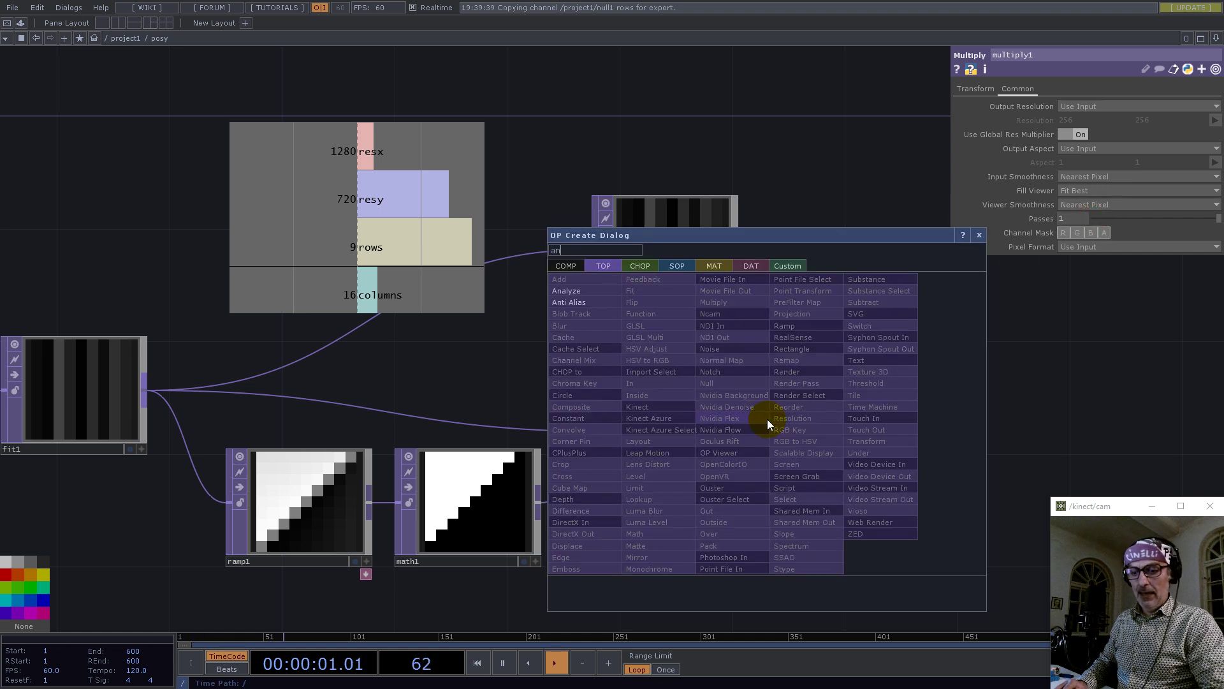
pyautogui.click(612, 291)
pyautogui.click(871, 421)
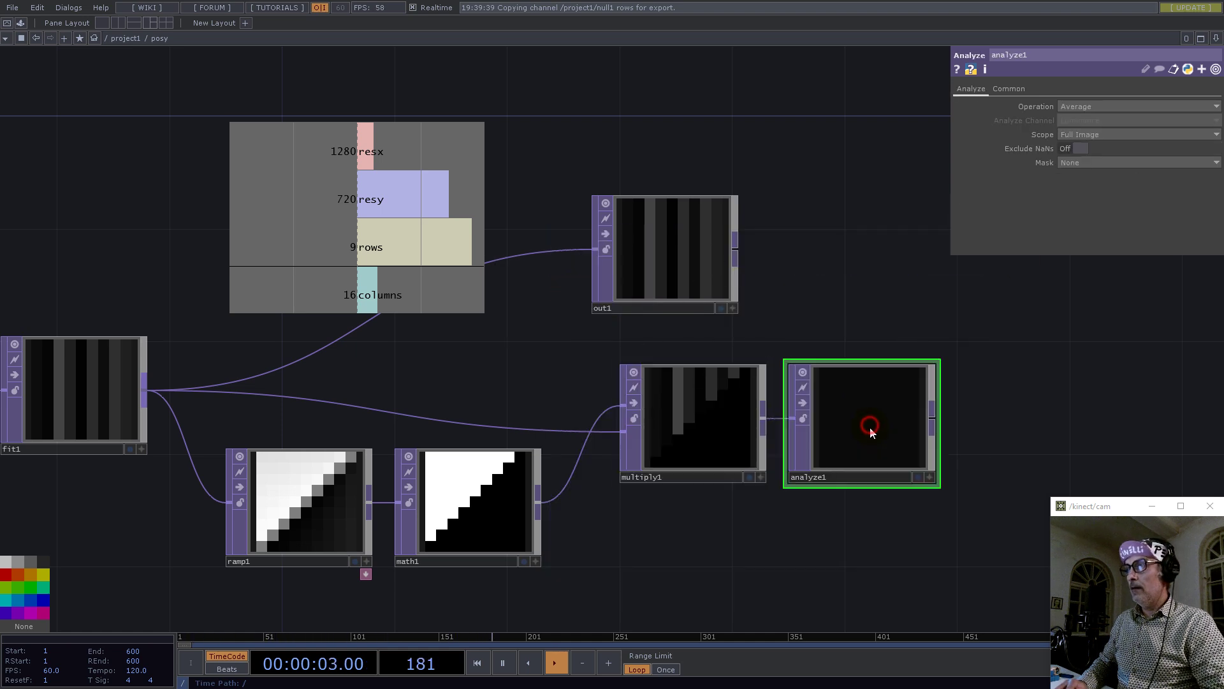
pyautogui.click(1076, 107)
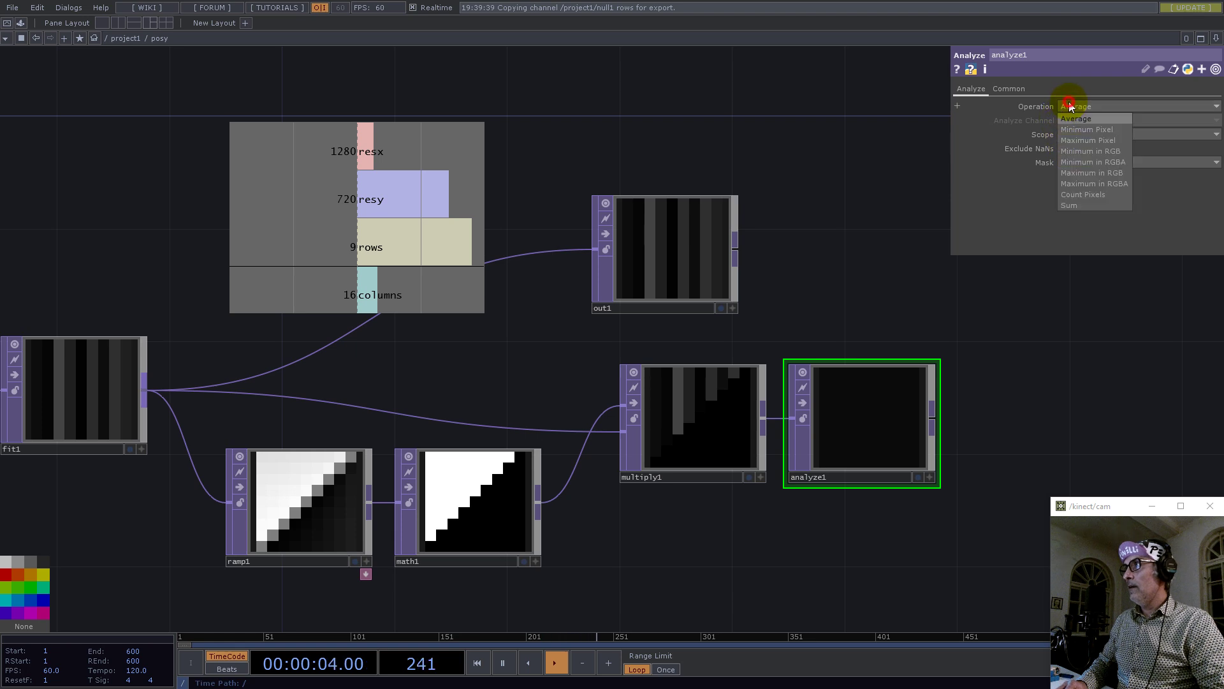
pyautogui.click(1078, 199)
pyautogui.click(1077, 134)
pyautogui.click(1076, 150)
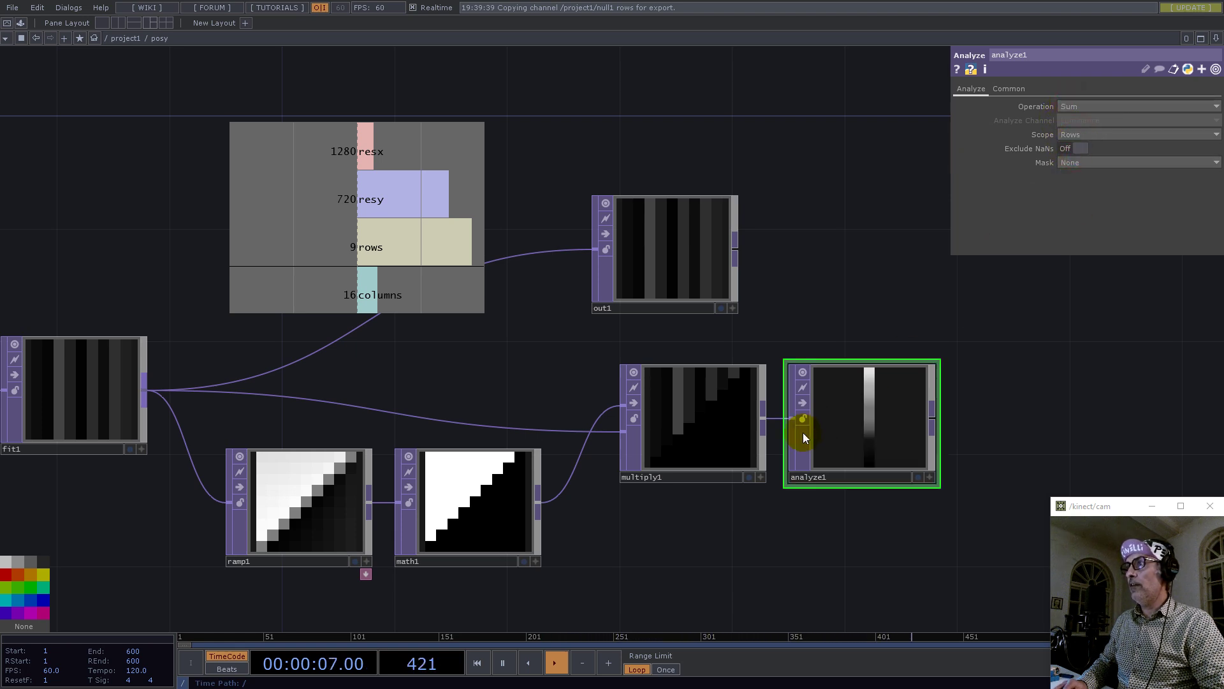
# - Set analyze1's input and viewer smoothness to Nearest Pixel, and move out1 further right
pyautogui.scroll(-3, 816, 431)
pyautogui.click(1009, 88)
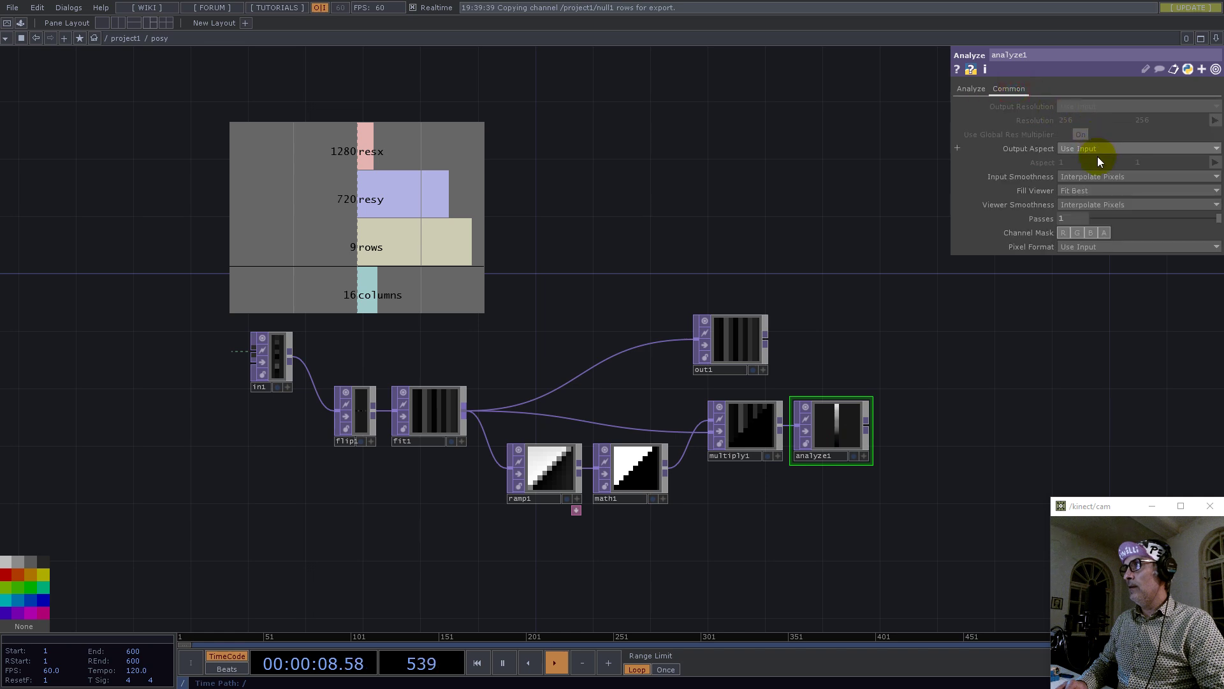
pyautogui.click(1094, 177)
pyautogui.click(1095, 189)
pyautogui.click(1093, 191)
pyautogui.click(1093, 221)
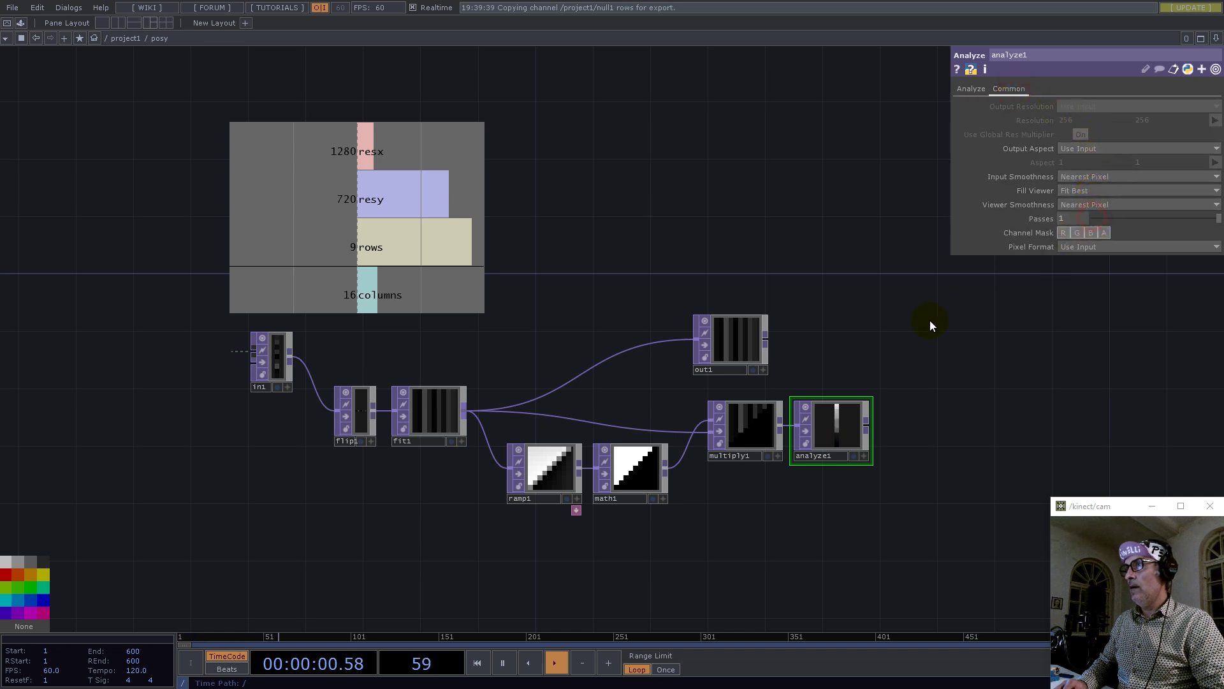
pyautogui.moveTo(758, 343); pyautogui.dragTo(1118, 343)
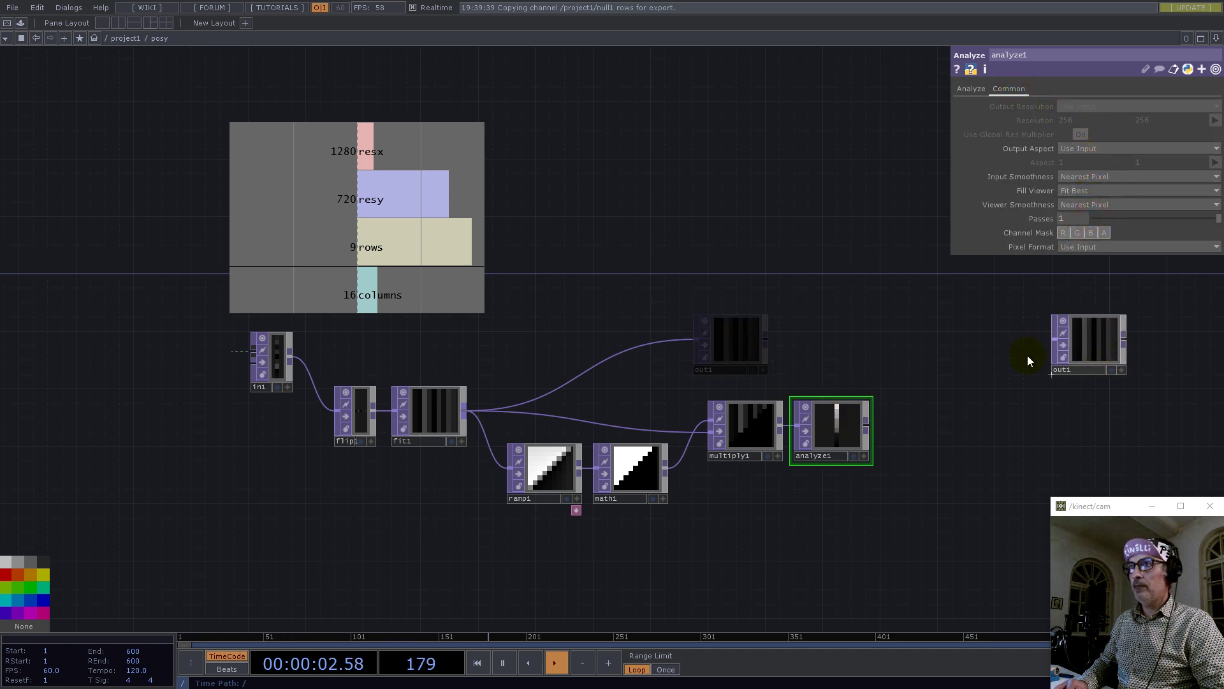
# - Branch a Math TOP, math2, off in1 with Multiply set to 0.5
pyautogui.rightClick(292, 357)
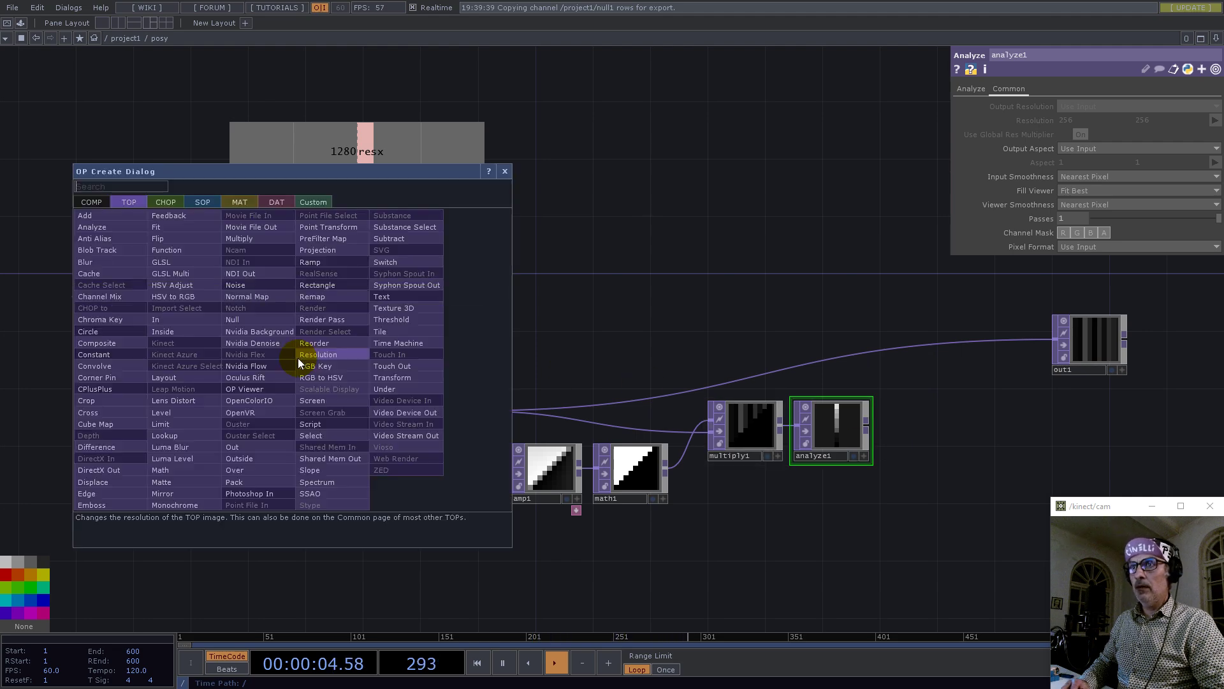
pyautogui.click(510, 171)
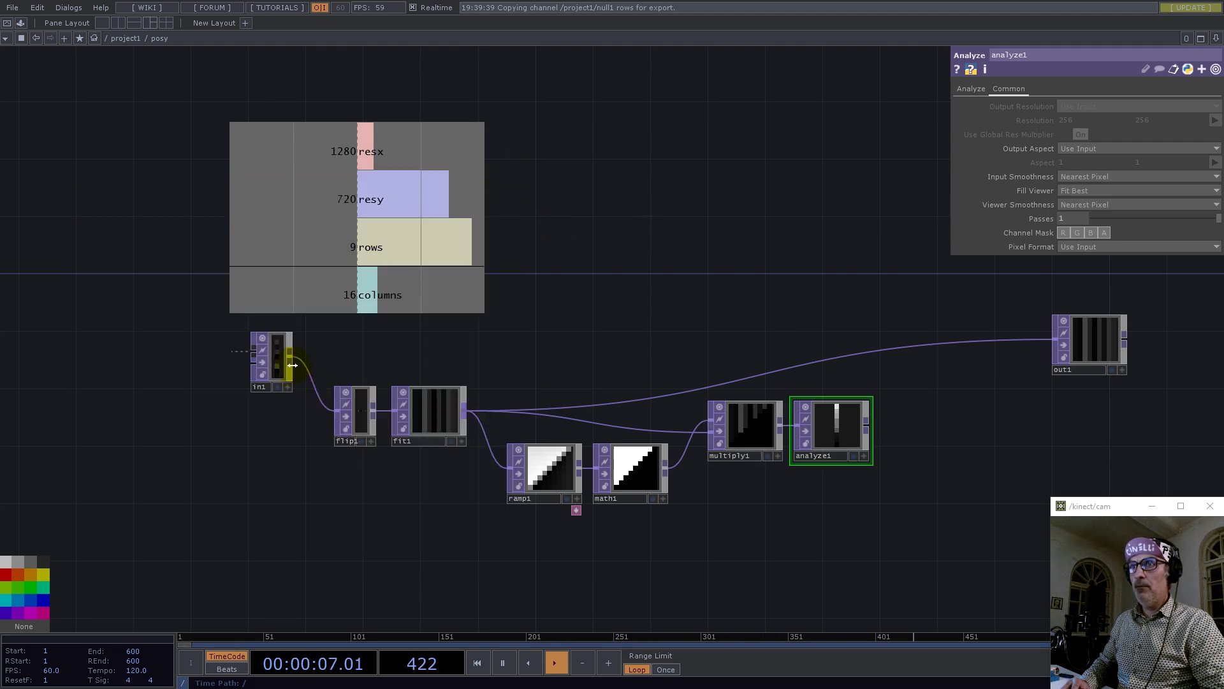
pyautogui.rightClick(291, 358)
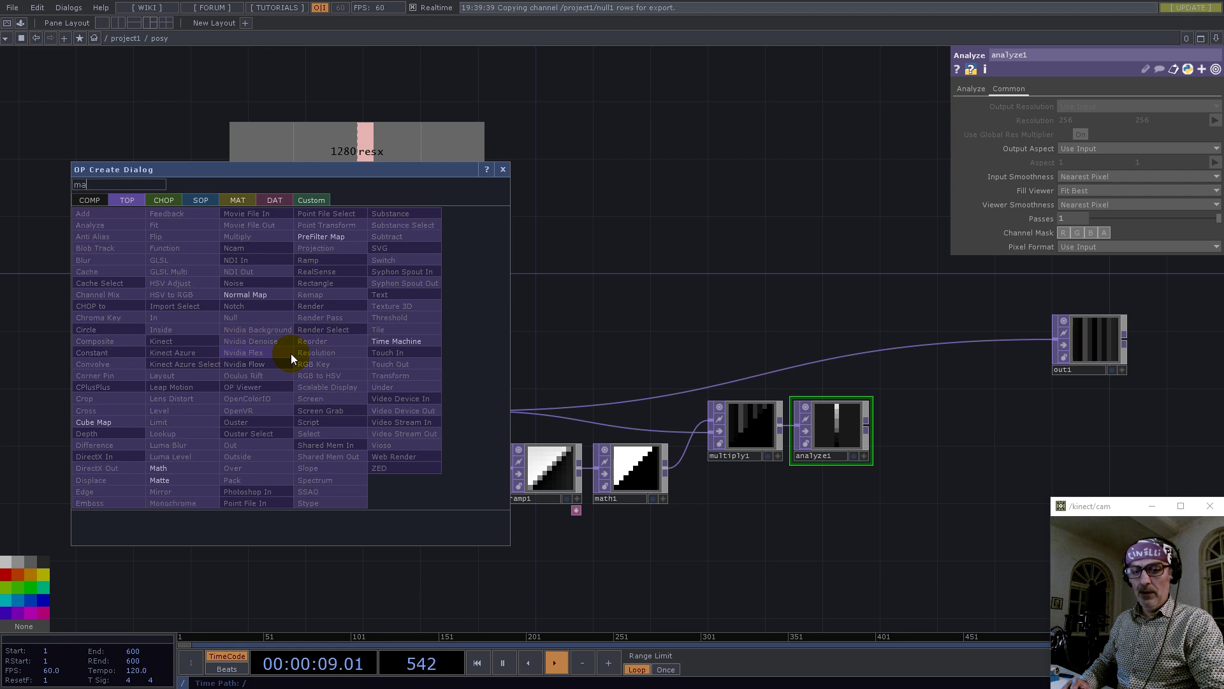
pyautogui.click(160, 469)
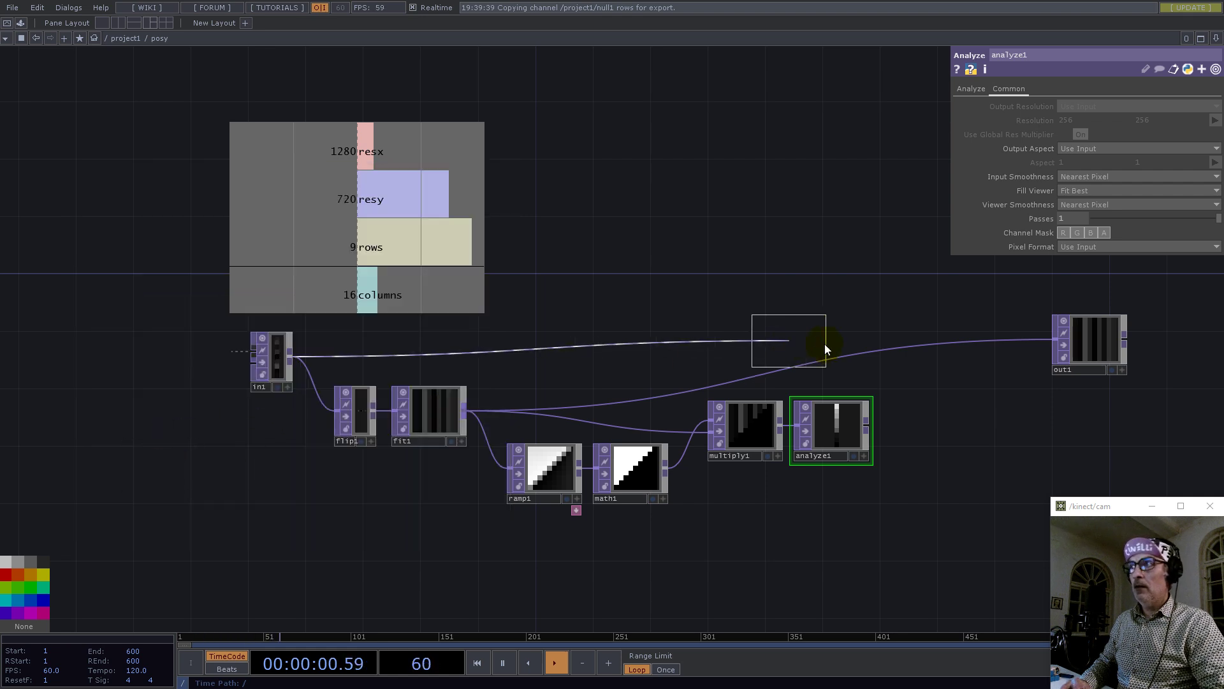
pyautogui.click(816, 330)
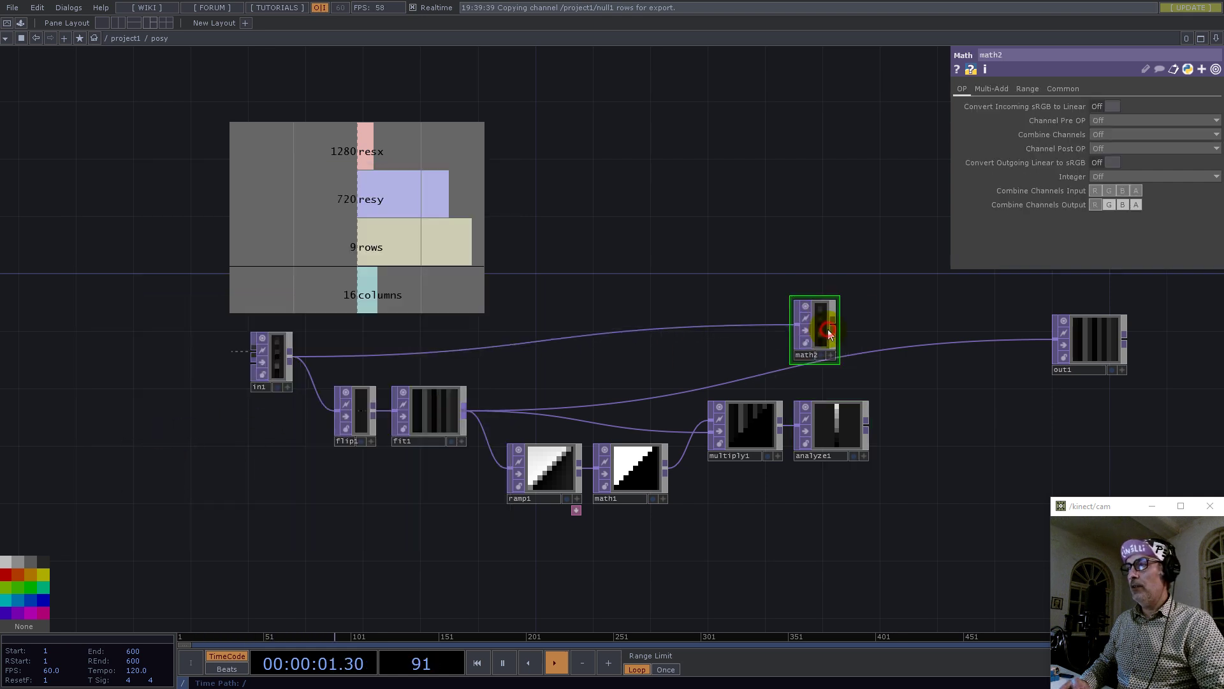
pyautogui.click(992, 89)
pyautogui.click(1104, 120)
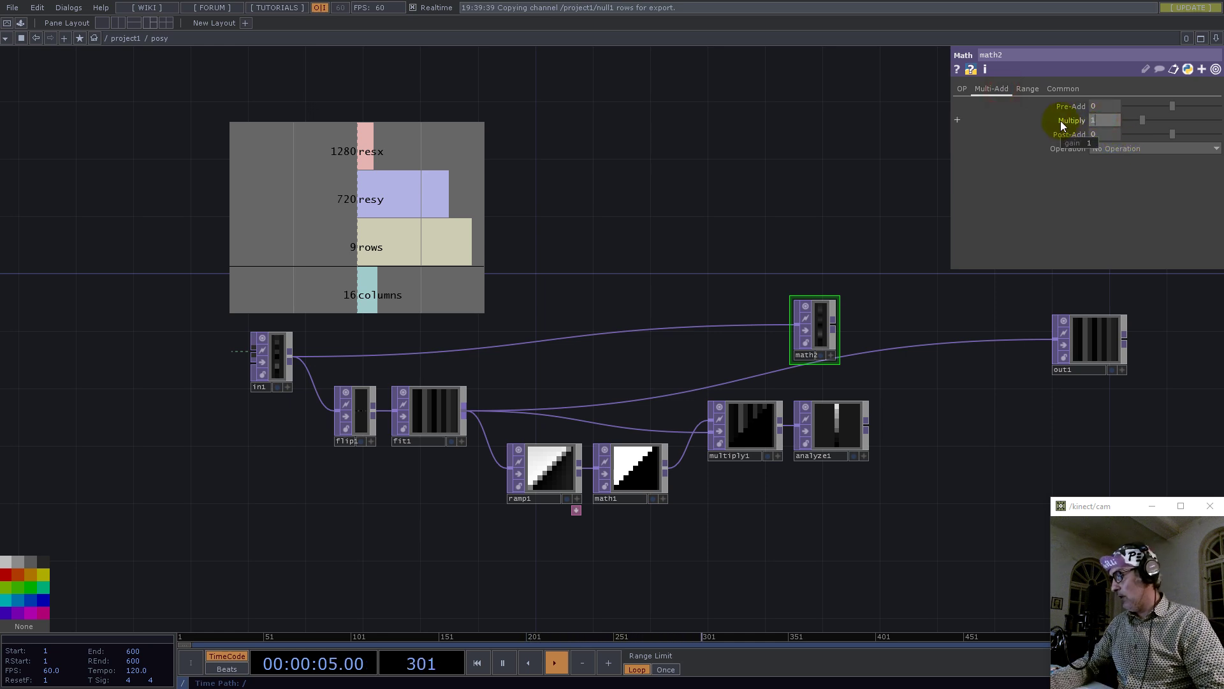
pyautogui.press('Return')
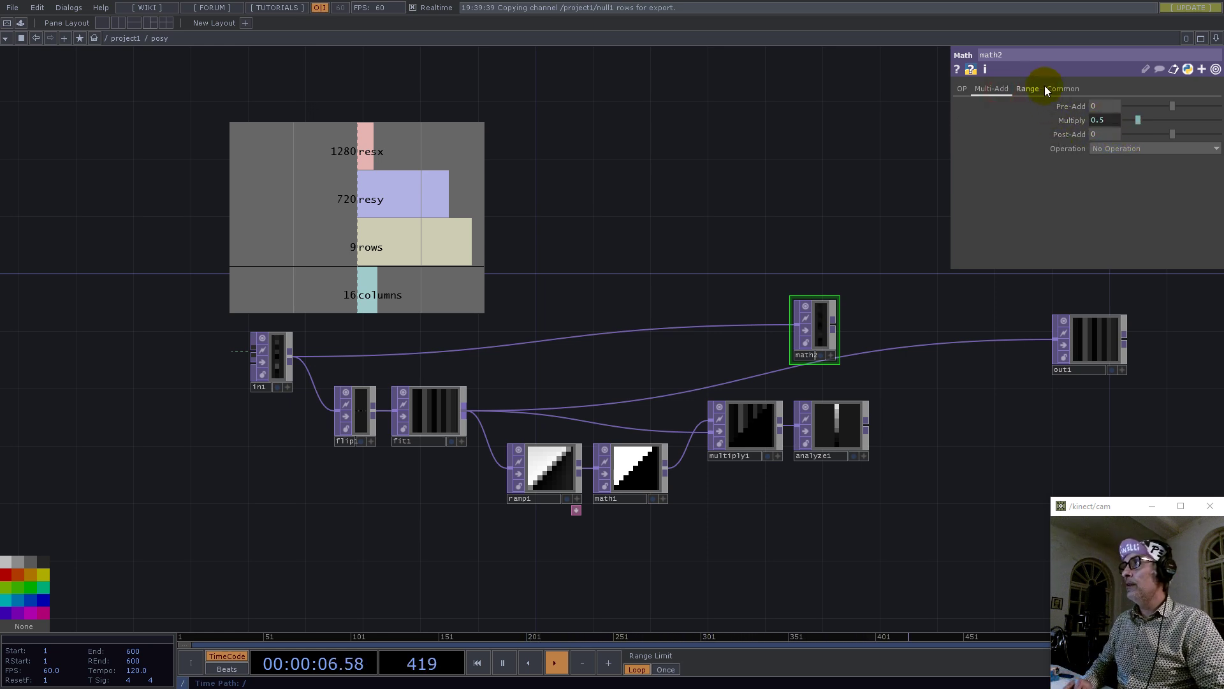
# - Set math2's input and viewer smoothness to Nearest Pixel
pyautogui.click(1062, 89)
pyautogui.click(1115, 189)
pyautogui.click(1117, 205)
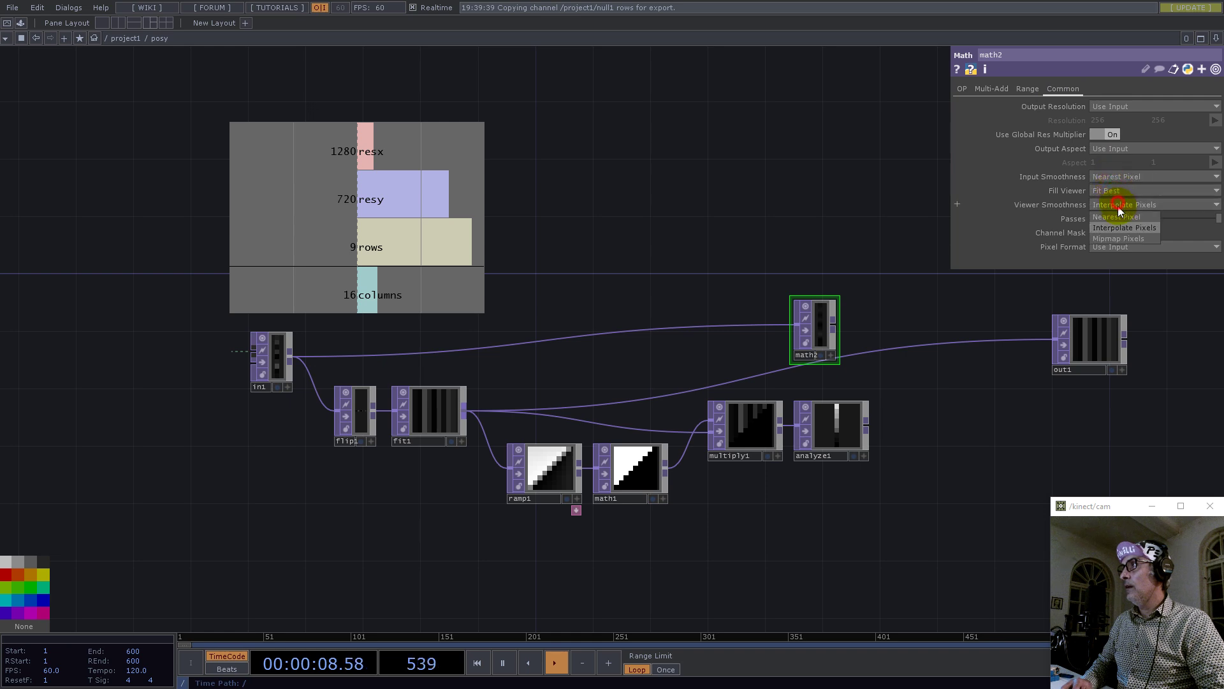
pyautogui.click(1113, 218)
# - Add an Add TOP, add1, from math2, feed analyze1 into it, and connect it to out1
pyautogui.rightClick(833, 323)
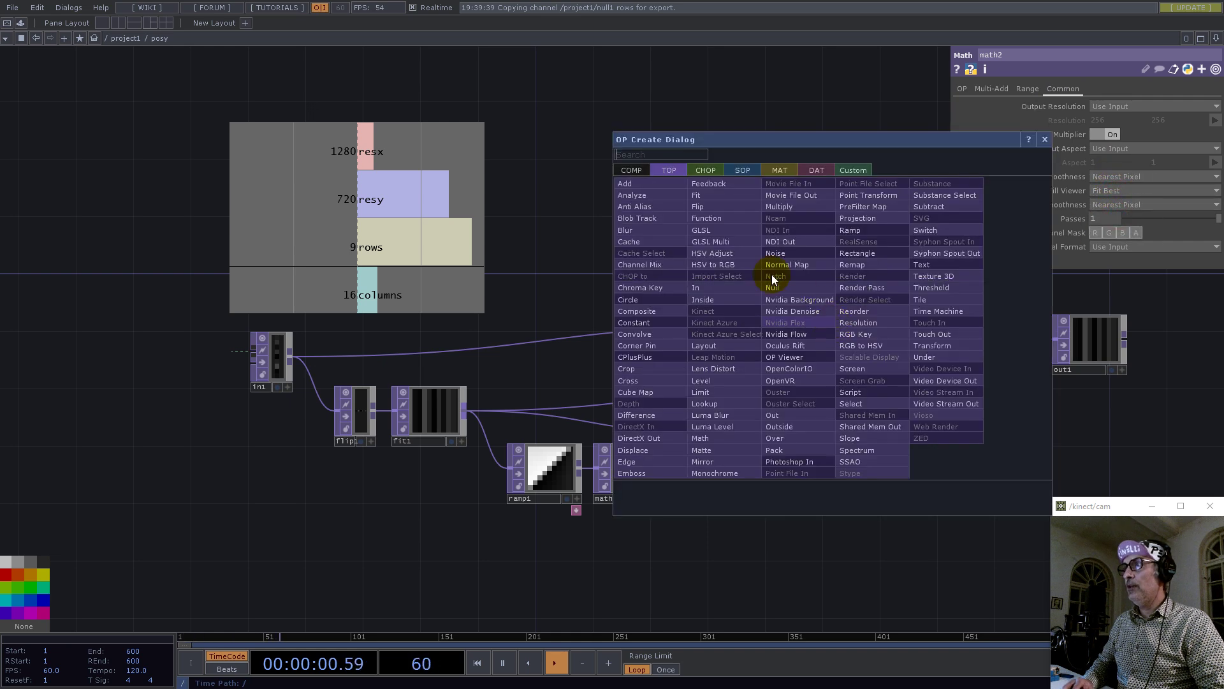
pyautogui.click(633, 190)
pyautogui.click(931, 321)
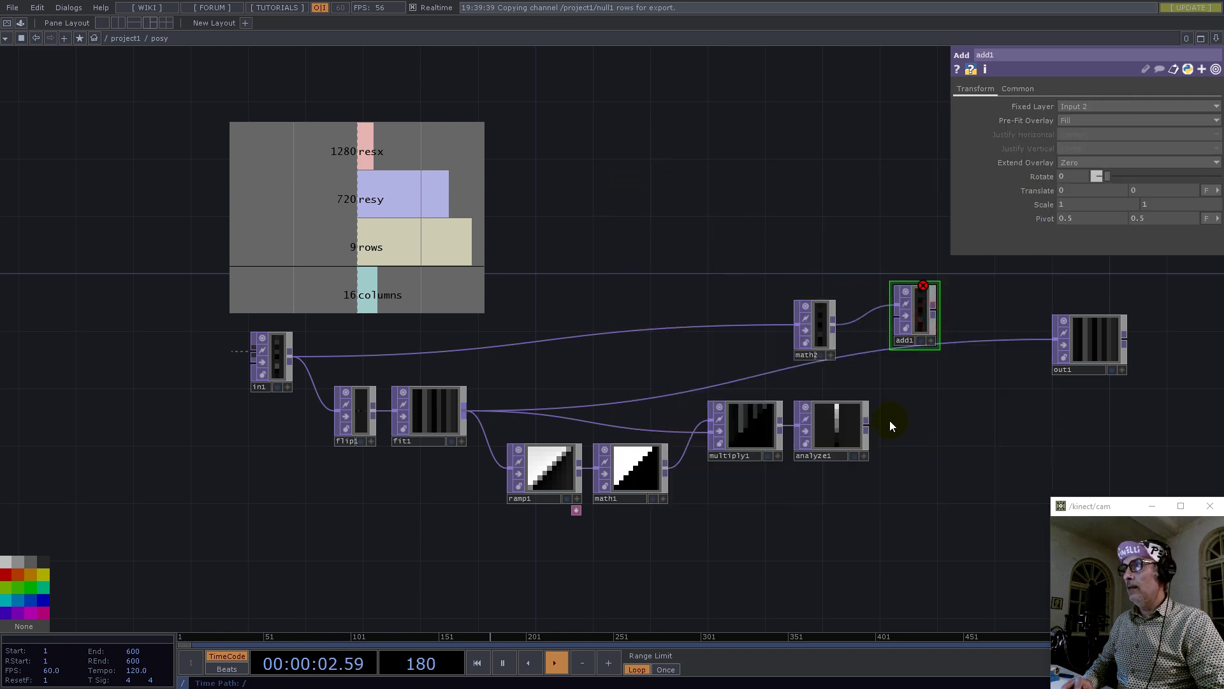
pyautogui.click(893, 319)
pyautogui.click(933, 313)
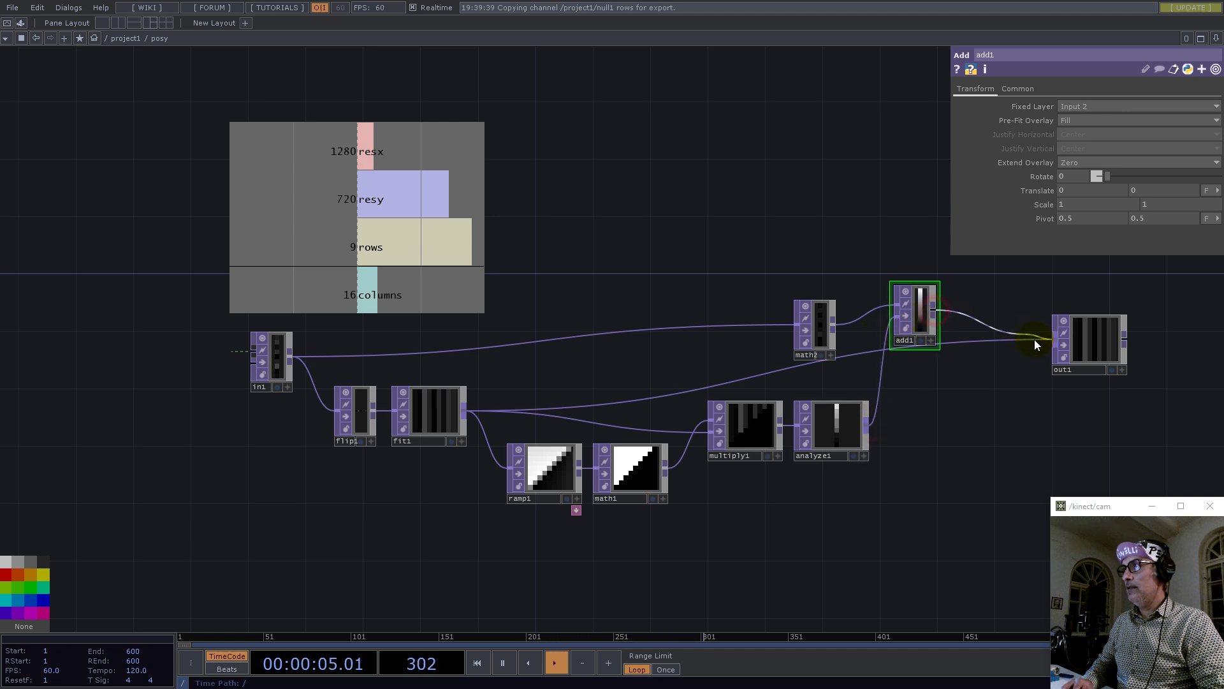
pyautogui.click(1054, 339)
pyautogui.moveTo(910, 326); pyautogui.dragTo(925, 384)
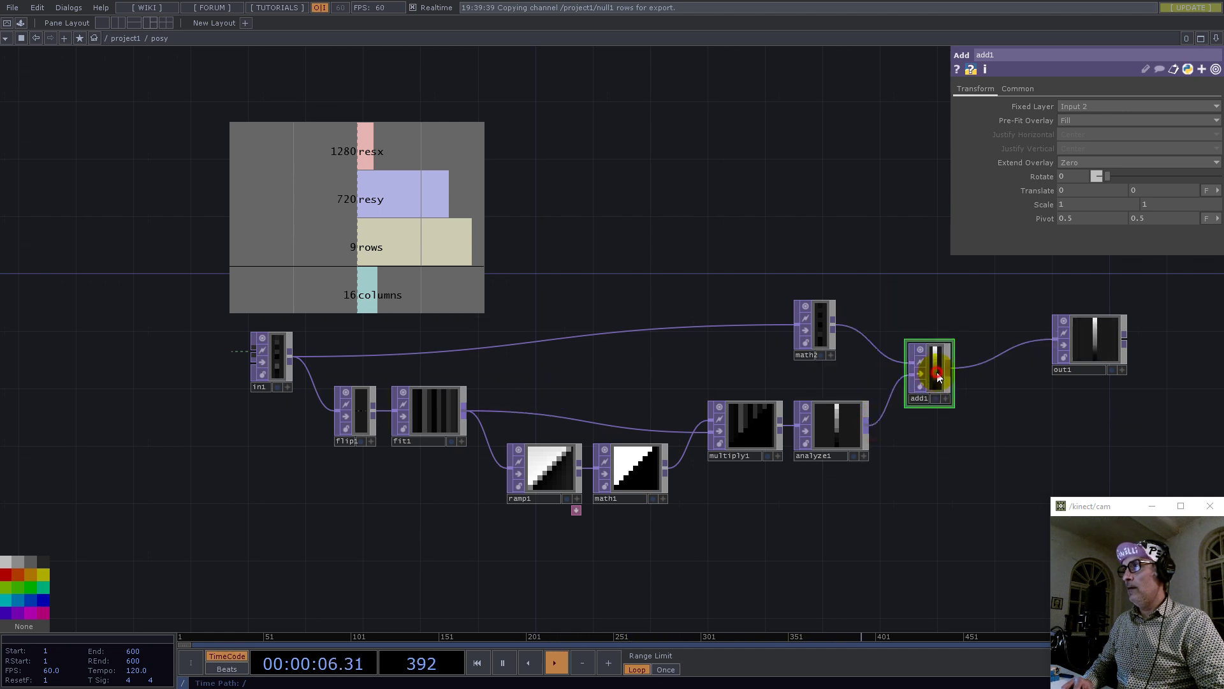
# - Set add1's input and viewer smoothness to Nearest Pixel
pyautogui.click(1017, 89)
pyautogui.click(1124, 184)
pyautogui.click(1107, 197)
pyautogui.click(1107, 204)
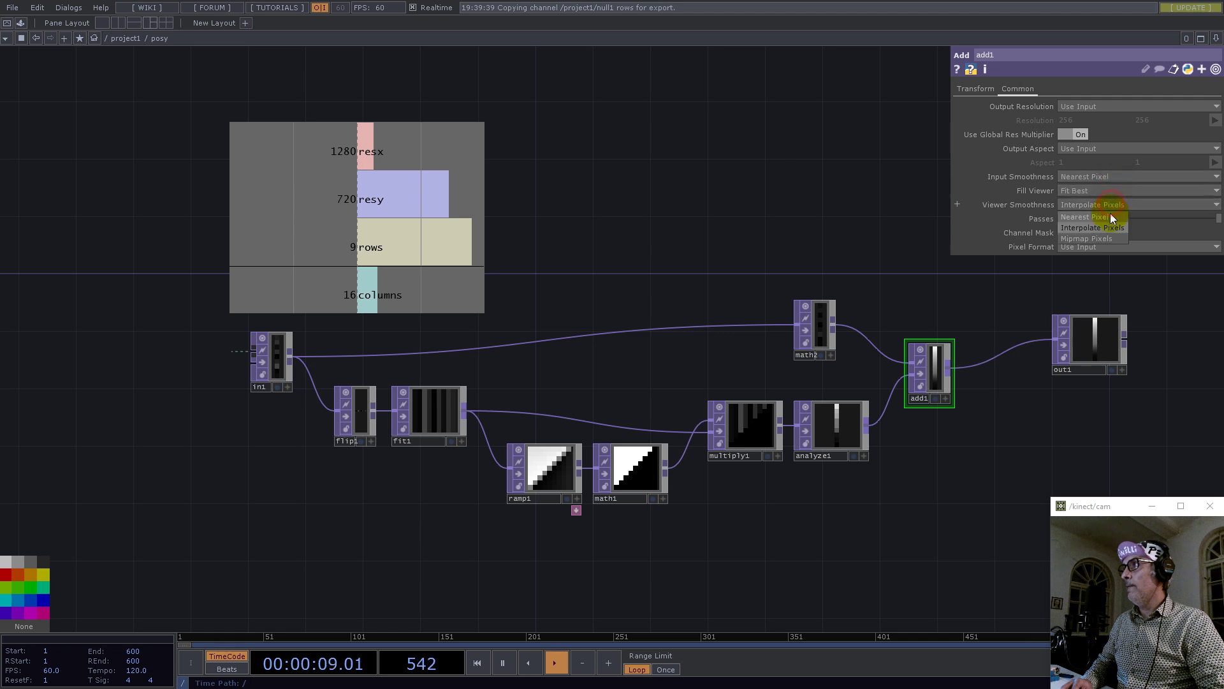
pyautogui.click(1115, 213)
pyautogui.moveTo(947, 305); pyautogui.dragTo(734, 322)
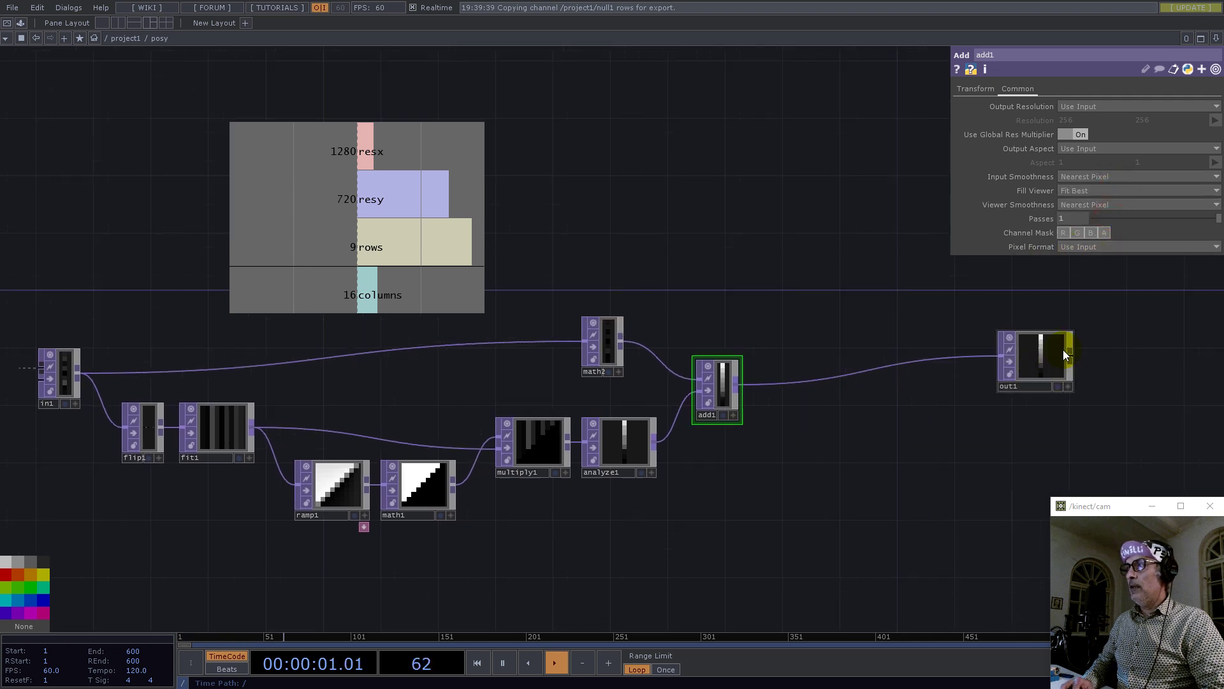
pyautogui.scroll(2, 772, 387)
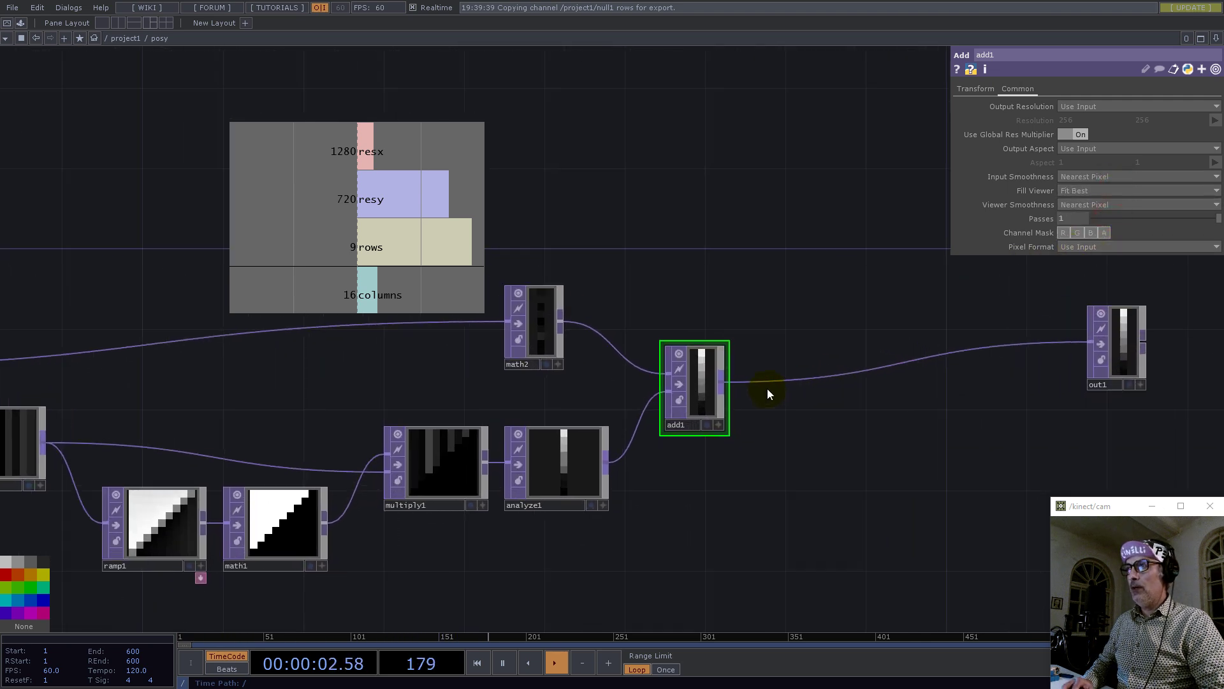
# - Insert a Fit TOP, fit2, on the wire between add1 and out1
pyautogui.rightClick(775, 377)
pyautogui.click(768, 379)
pyautogui.rightClick(770, 382)
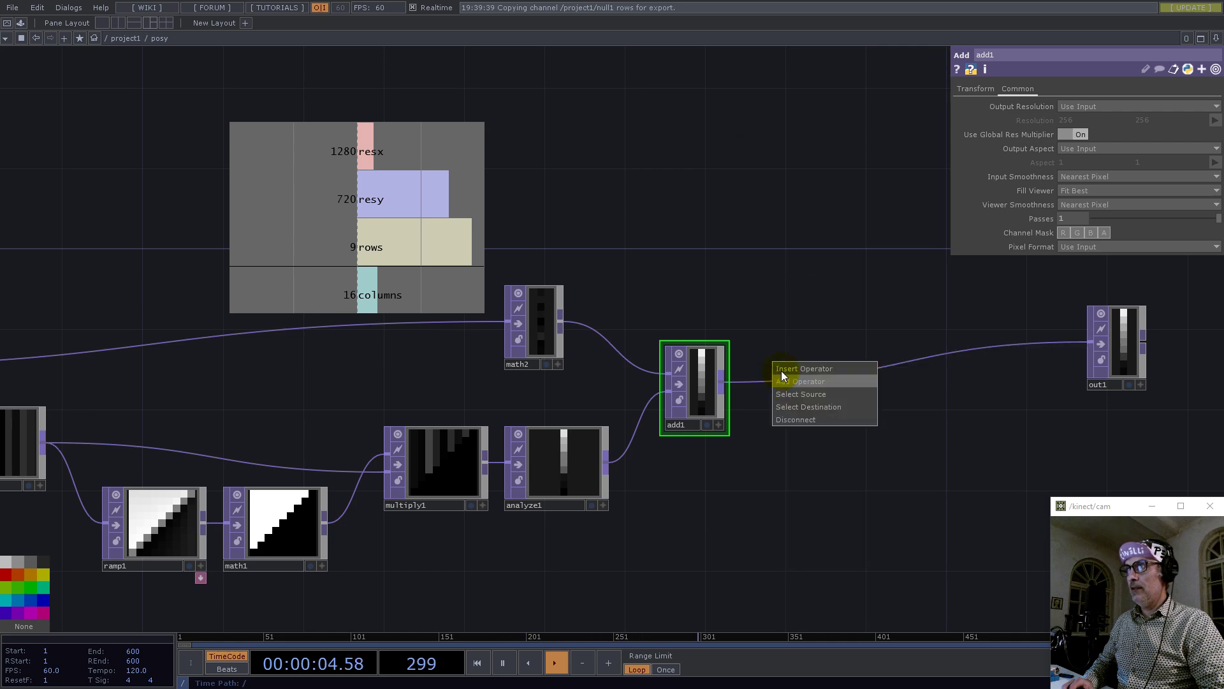
pyautogui.click(784, 369)
pyautogui.click(784, 368)
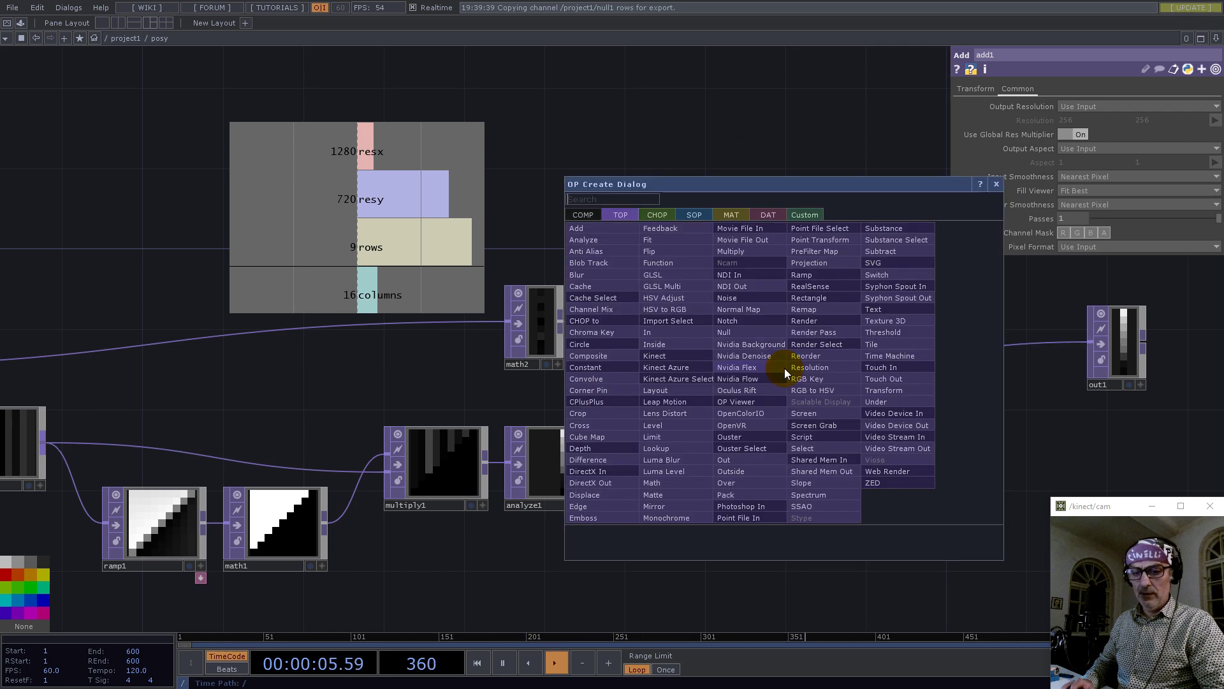
pyautogui.click(674, 264)
pyautogui.click(820, 400)
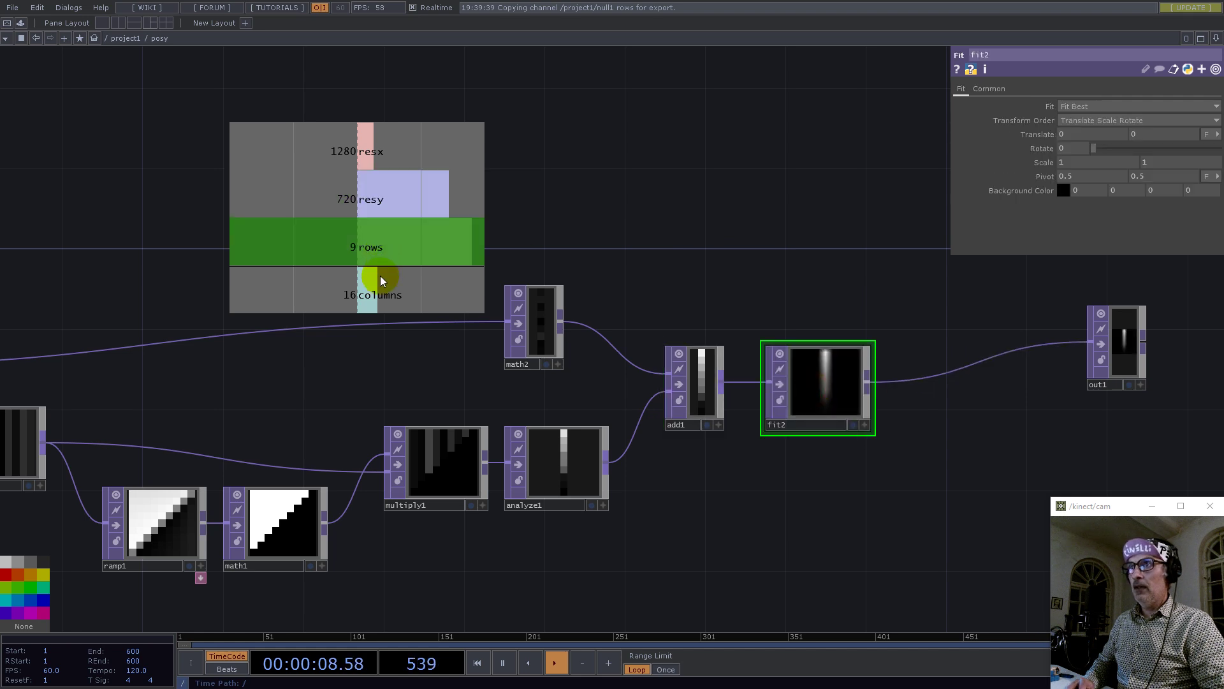
# - Link fit2's resolution to the columns and rows channels for 16×9 output
pyautogui.moveTo(377, 293); pyautogui.dragTo(1092, 121)
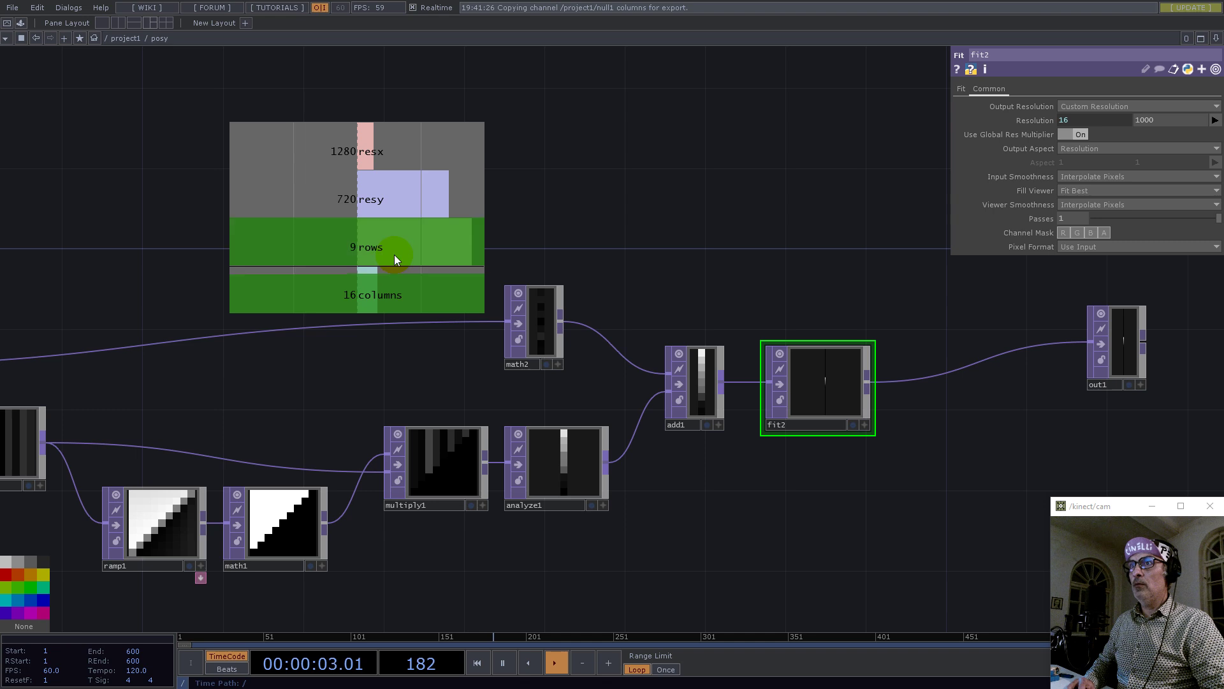
pyautogui.moveTo(378, 253); pyautogui.dragTo(1179, 120)
pyautogui.click(1187, 114)
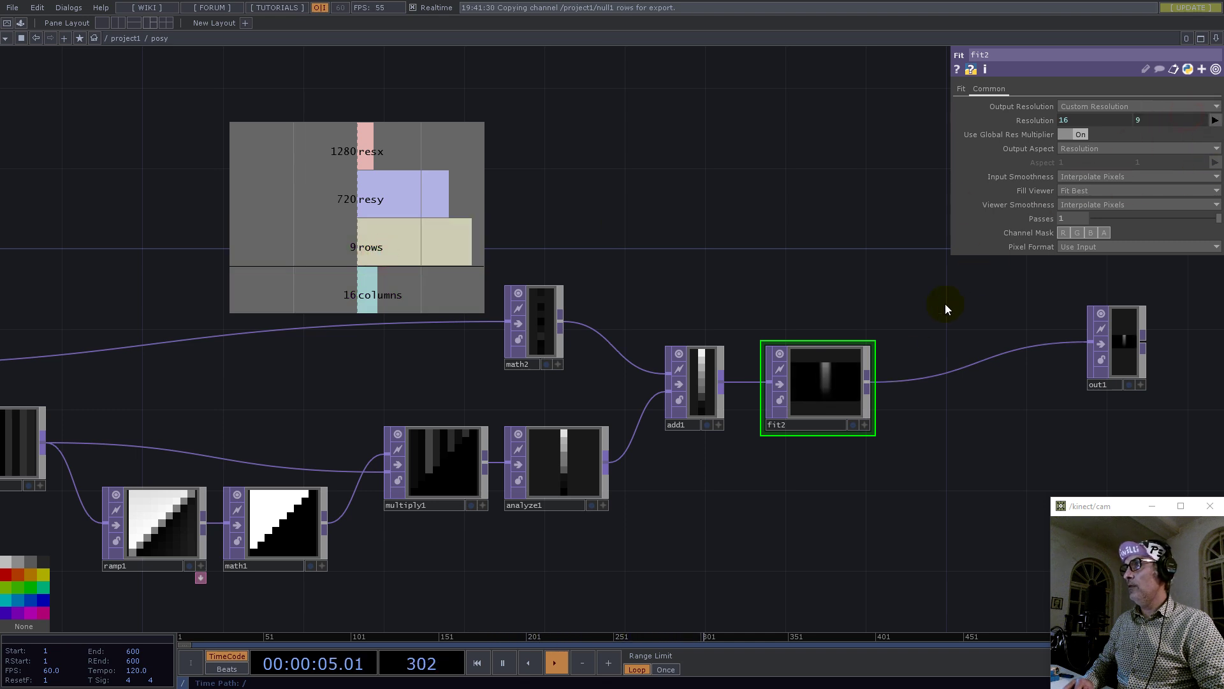
# - Set fit2's input smoothing to nearest pixel and its fit mode to Fill
pyautogui.click(1086, 178)
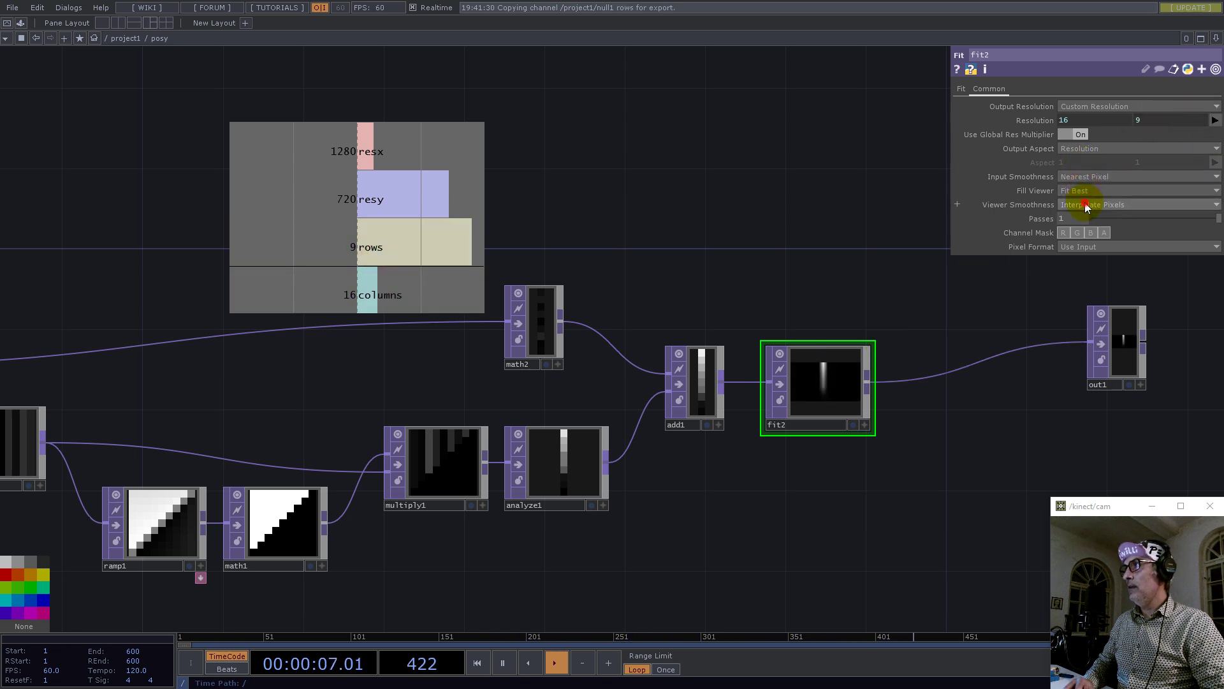
pyautogui.click(1087, 211)
pyautogui.click(963, 89)
pyautogui.click(1082, 110)
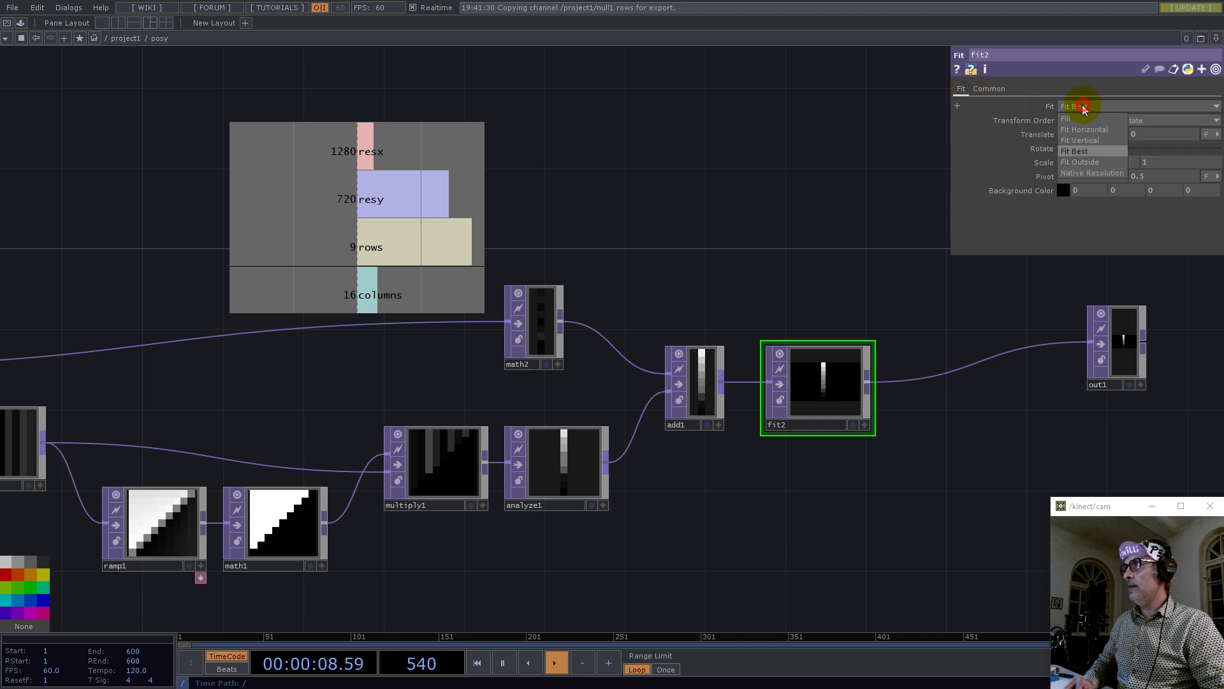
pyautogui.click(1068, 124)
# - Reshape the fit2 and out1 previews to 16:9 and nudge fit2 right
pyautogui.click(873, 342)
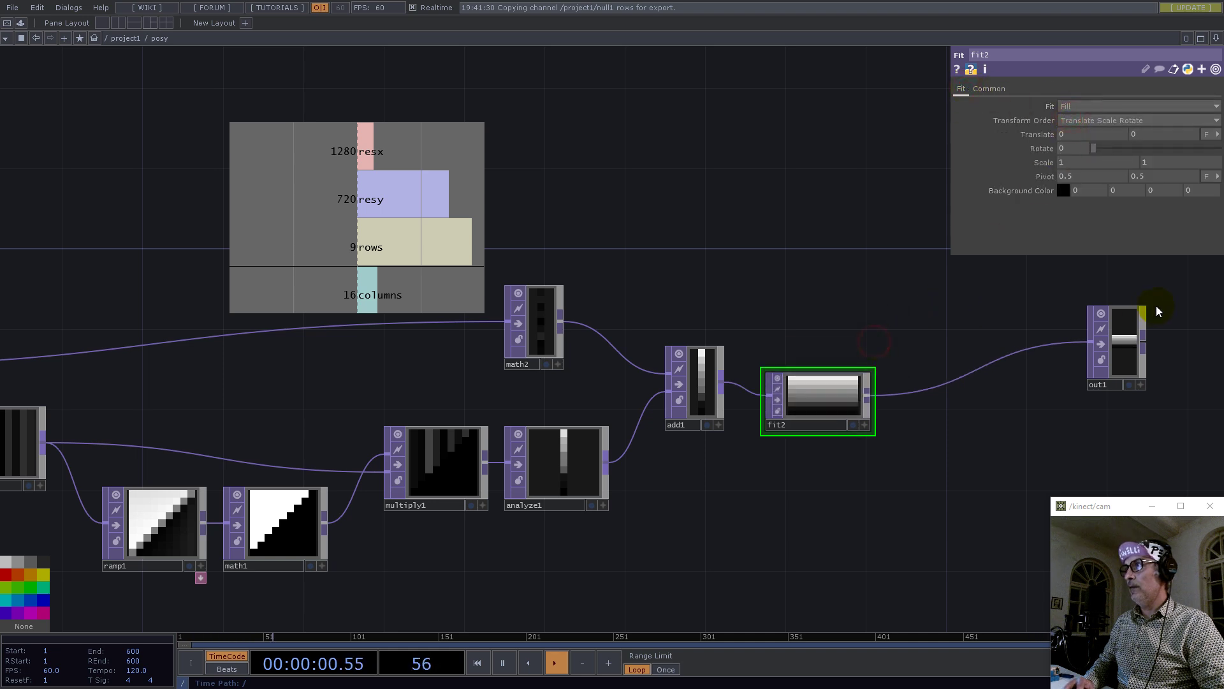
pyautogui.click(1146, 306)
pyautogui.moveTo(861, 405); pyautogui.dragTo(904, 386)
pyautogui.scroll(-3, 904, 387)
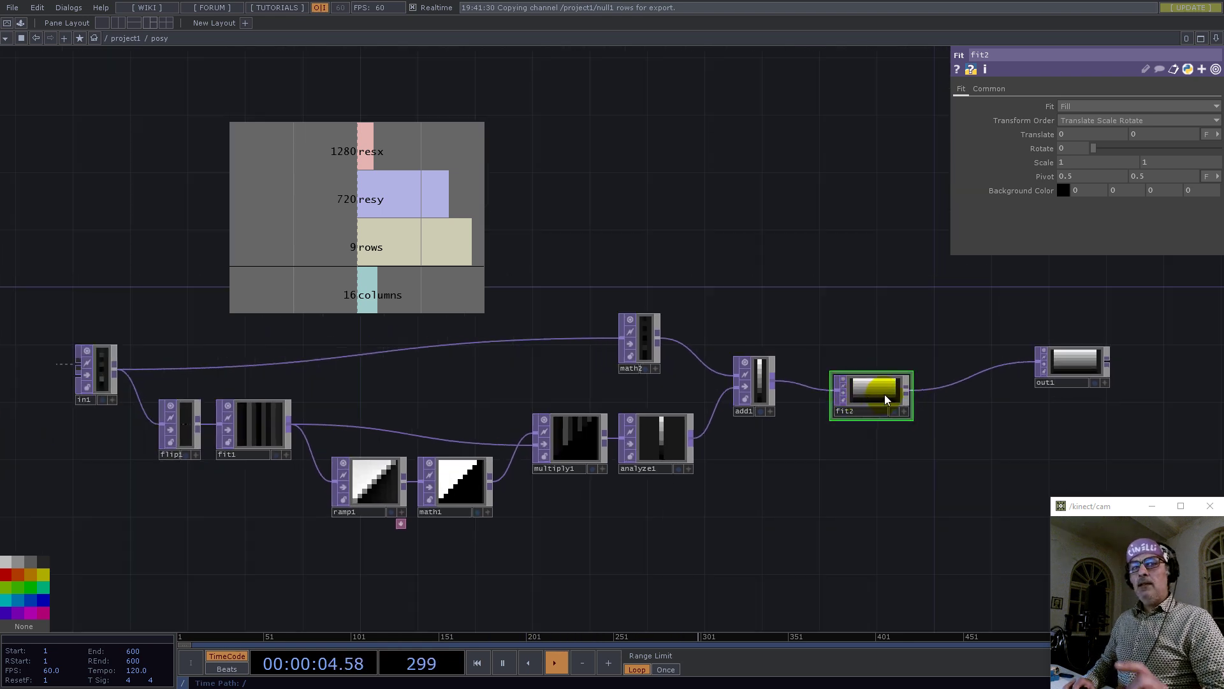
# - Duplicate fit2 and out1 as fit3 and out2, feeding fit3 directly from in1
pyautogui.click(512, 389)
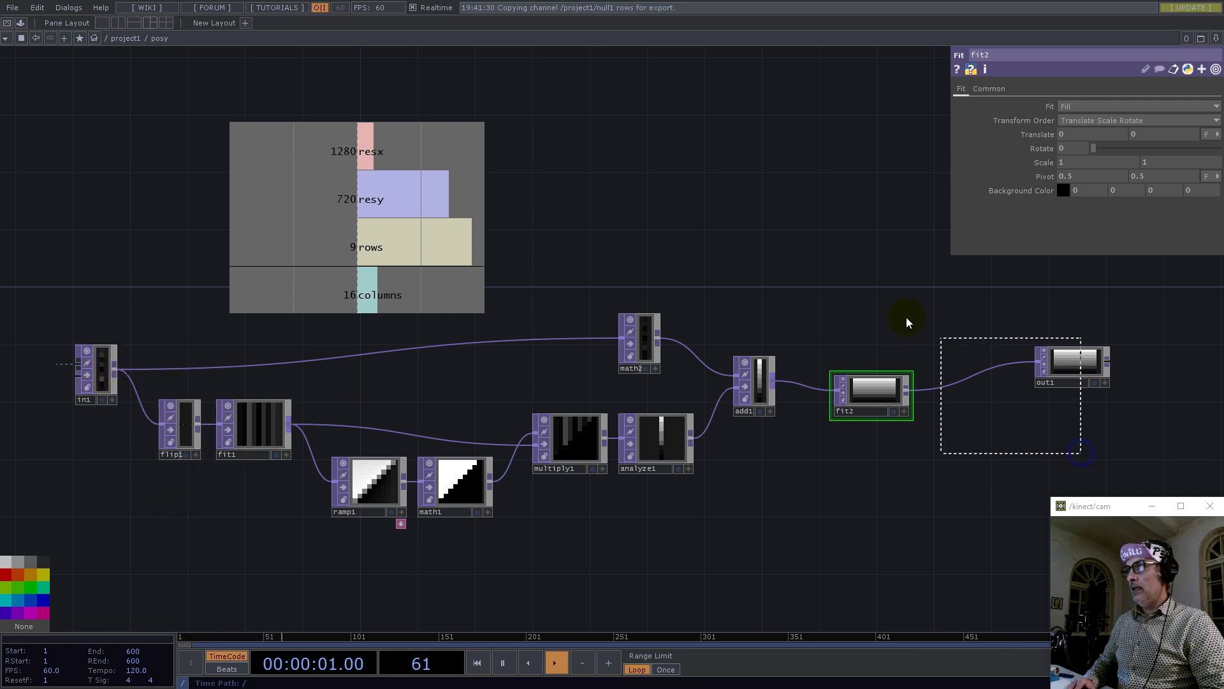
pyautogui.moveTo(907, 317); pyautogui.dragTo(864, 303)
pyautogui.hotkey('ctrl', 'v')
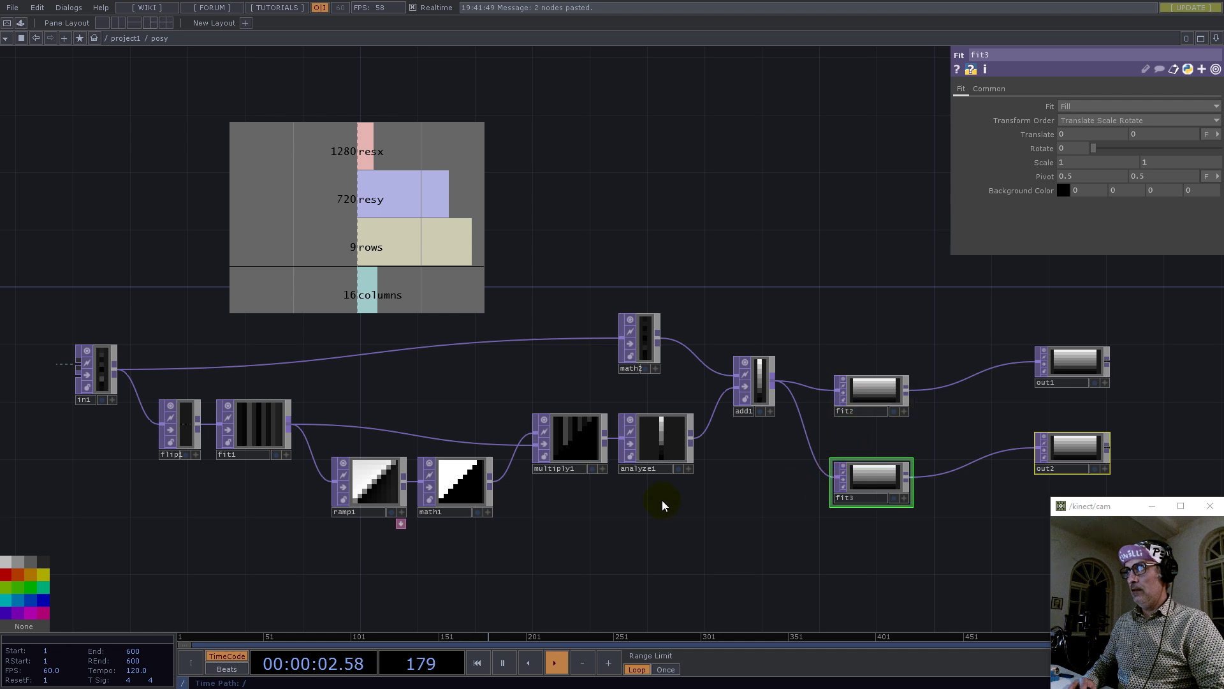
pyautogui.moveTo(116, 369); pyautogui.dragTo(833, 477)
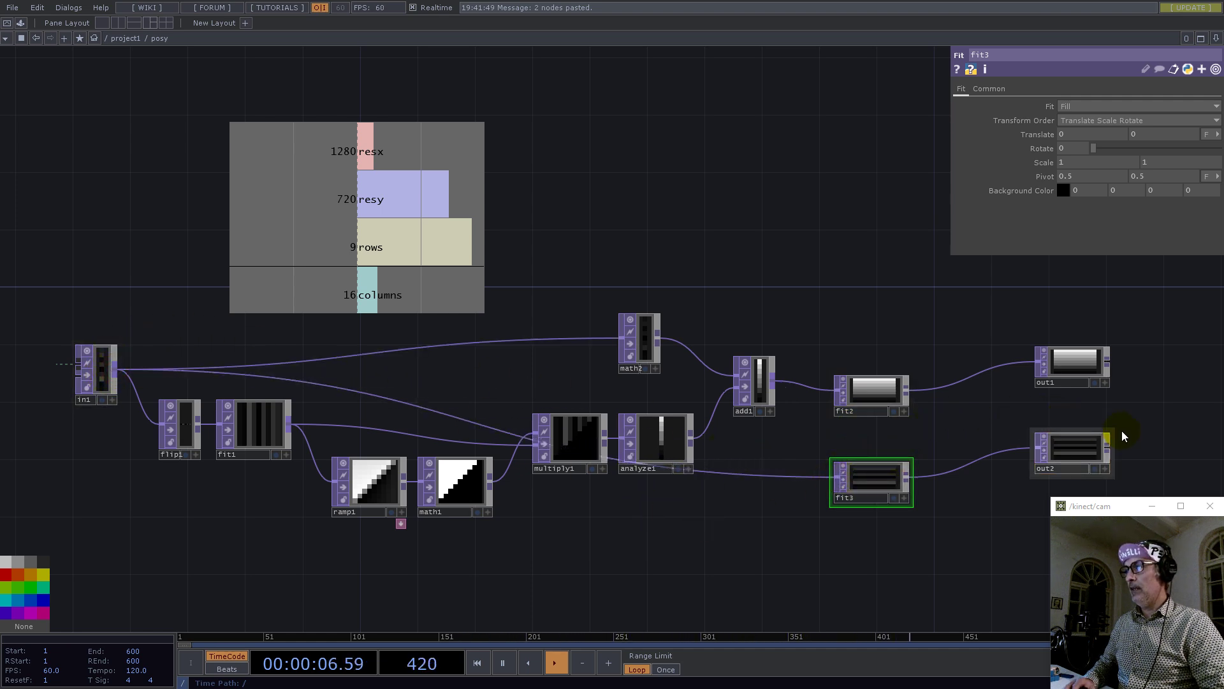
# - Scroll back out of posy to the project1 network
pyautogui.scroll(4, 1122, 431)
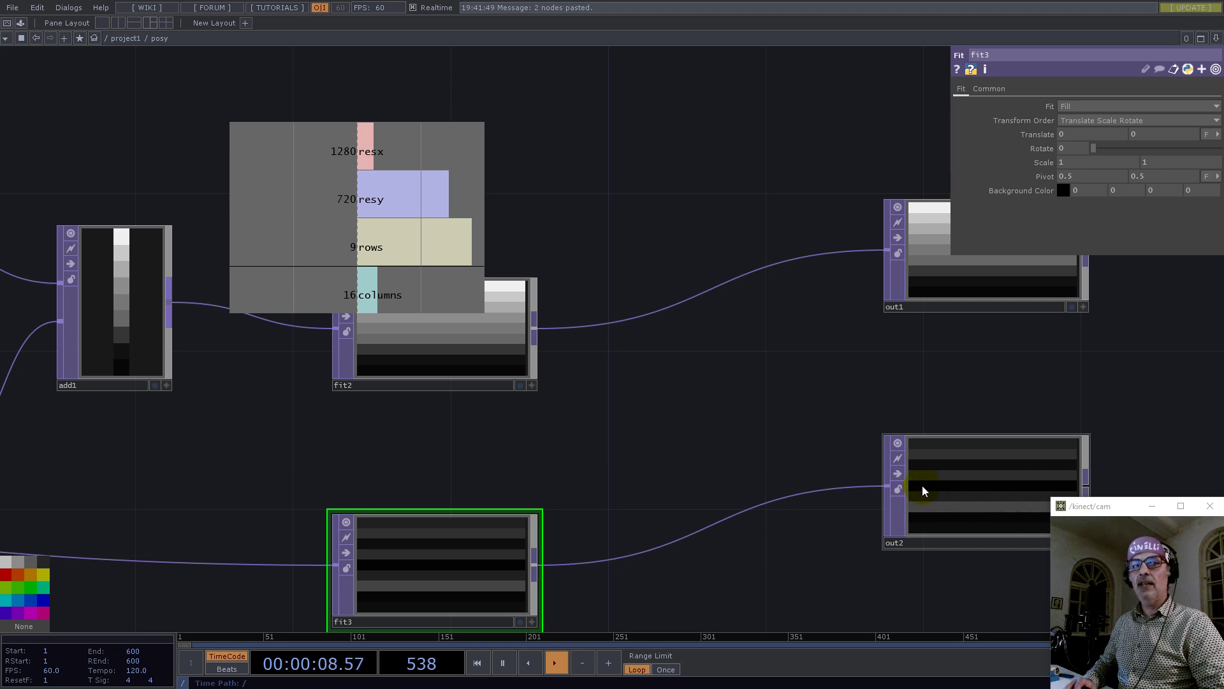
pyautogui.scroll(-6, 764, 345)
pyautogui.scroll(-2, 760, 345)
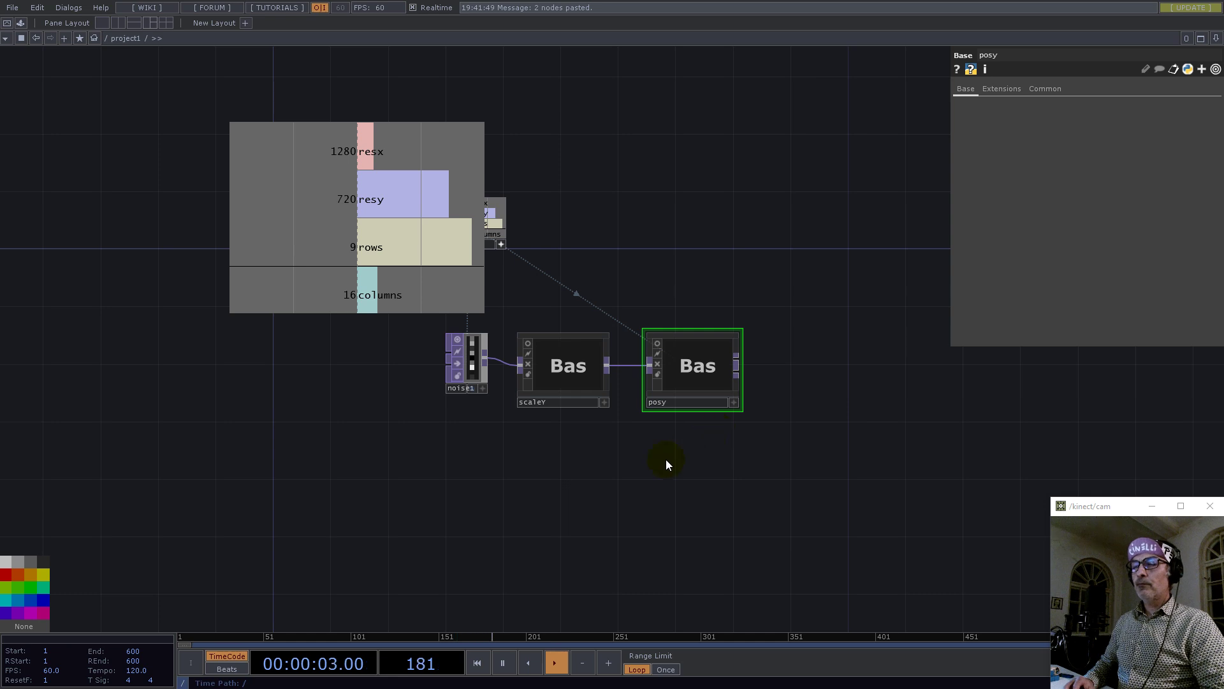
# - Recentre project1 on the noise and Base nodes after peeking inside posy, then bring up the new-operator list
pyautogui.moveTo(665, 459); pyautogui.dragTo(732, 494)
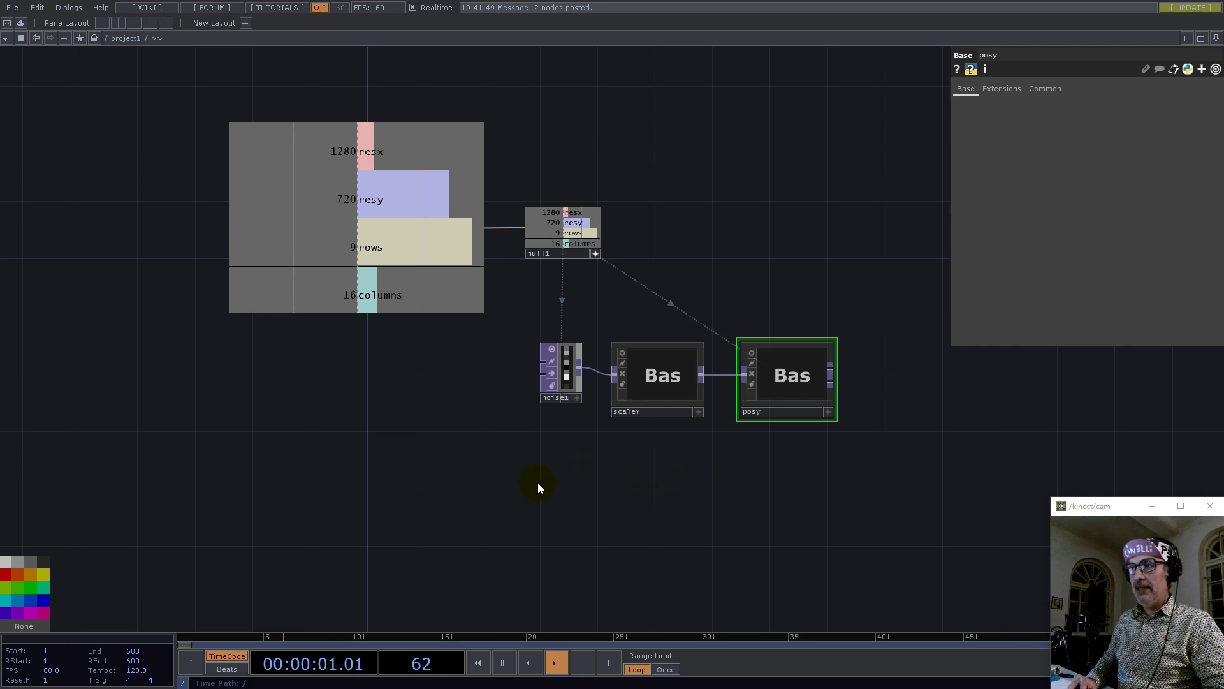
pyautogui.press('i')
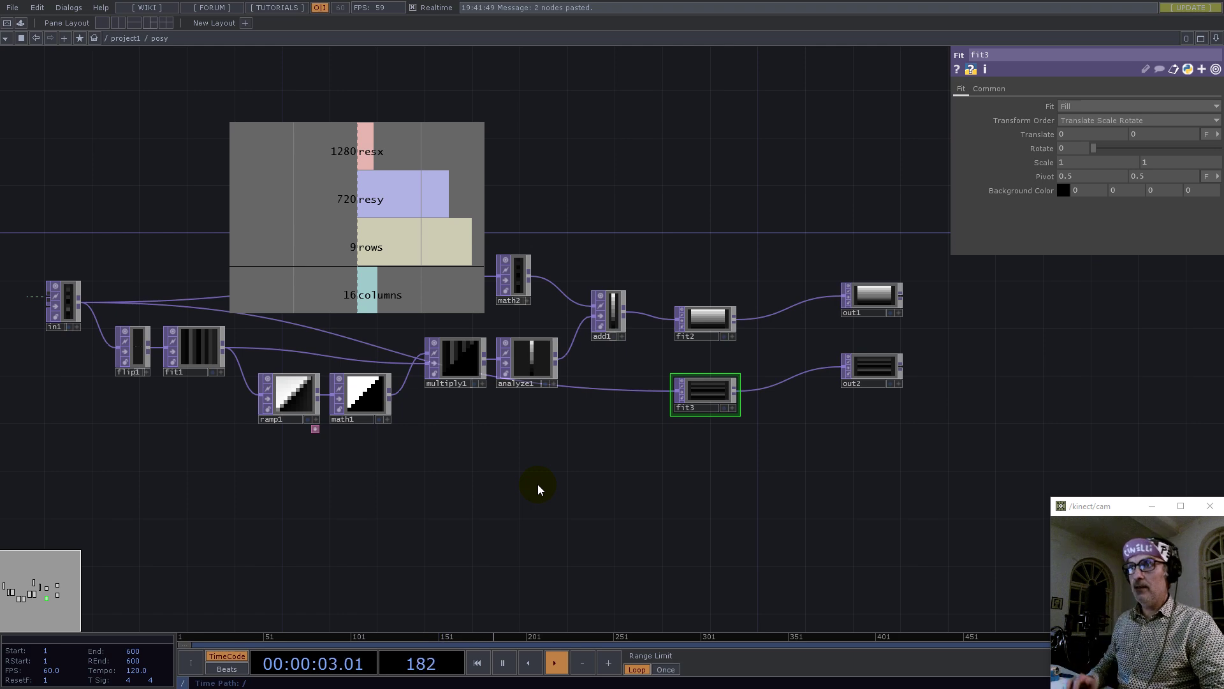
pyautogui.press('u')
pyautogui.scroll(-10, 657, 472)
pyautogui.moveTo(511, 590); pyautogui.dragTo(776, 454)
pyautogui.press('Tab')
# - Add noise2 below noise1 with resolution referencing null1's columns and rows
pyautogui.write('noi')
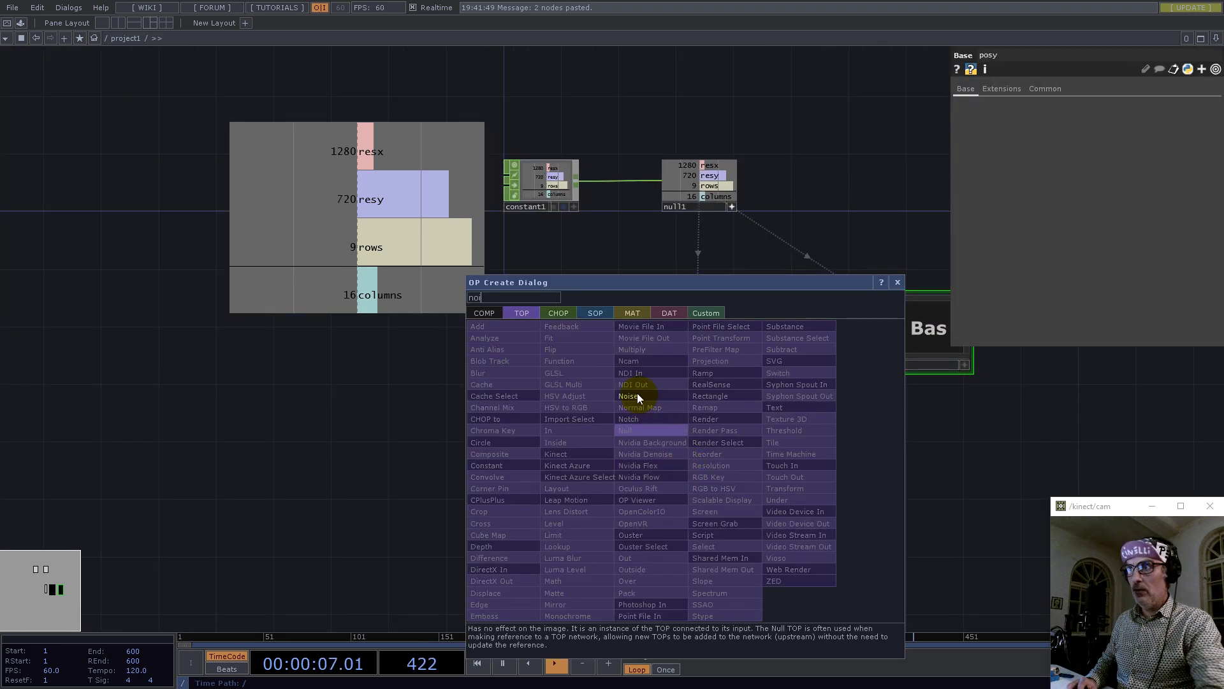
pyautogui.click(632, 394)
pyautogui.click(671, 456)
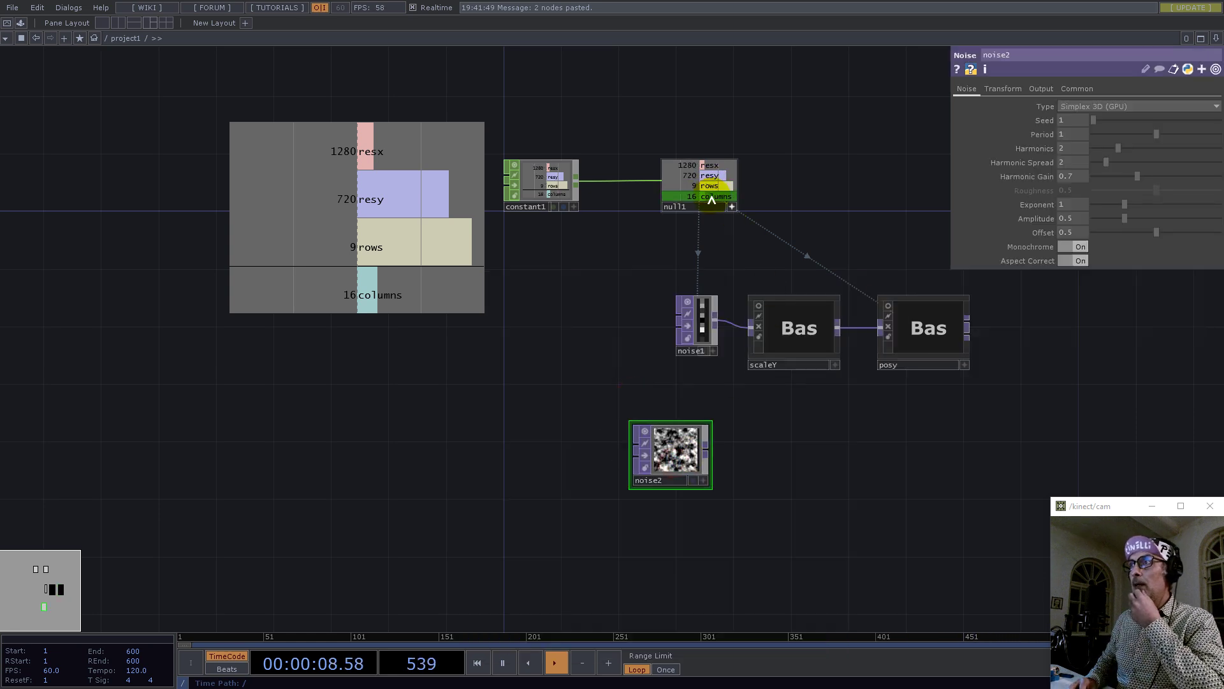
pyautogui.moveTo(711, 196); pyautogui.dragTo(1080, 113)
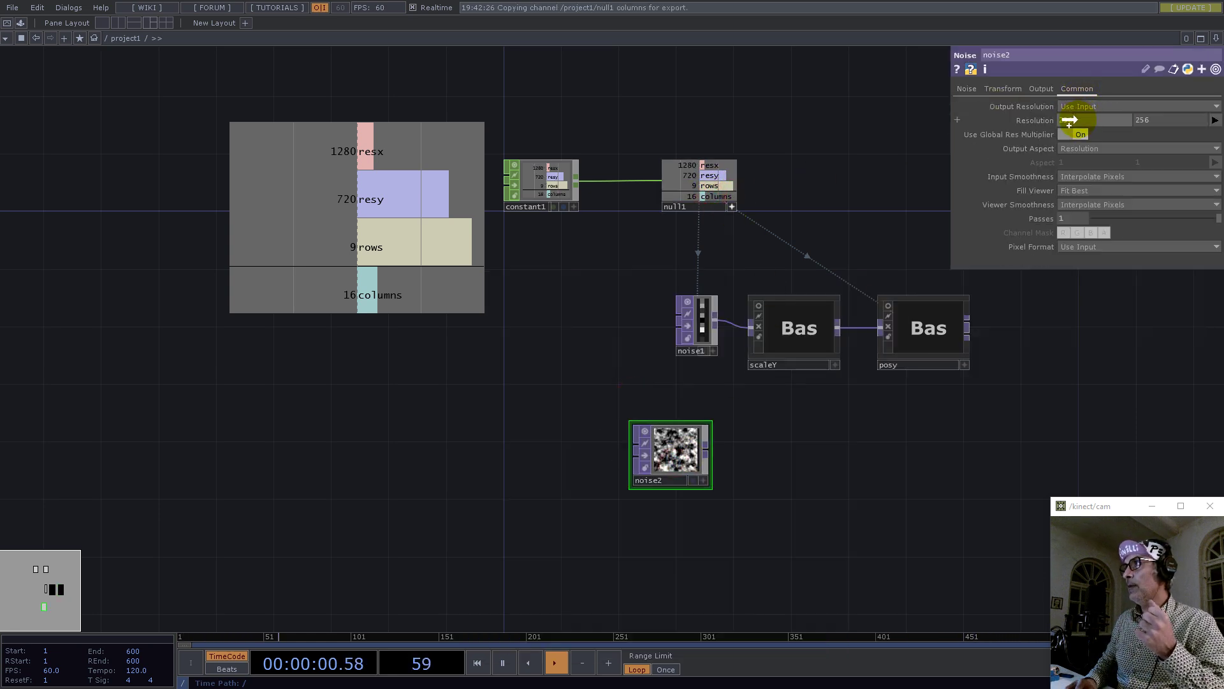
pyautogui.click(1081, 114)
pyautogui.moveTo(708, 185); pyautogui.dragTo(1163, 119)
pyautogui.click(1164, 120)
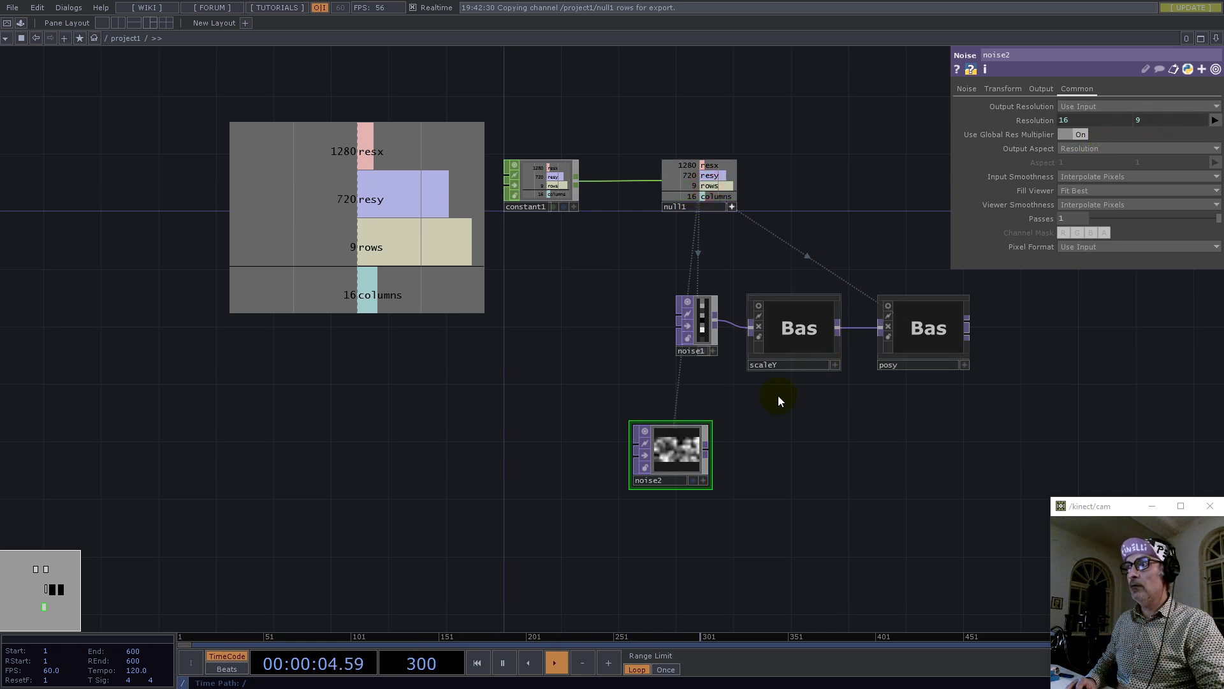
# - Set noise2's input and viewer smoothness to Nearest Pixel
pyautogui.click(1089, 179)
pyautogui.click(1088, 191)
pyautogui.click(1085, 205)
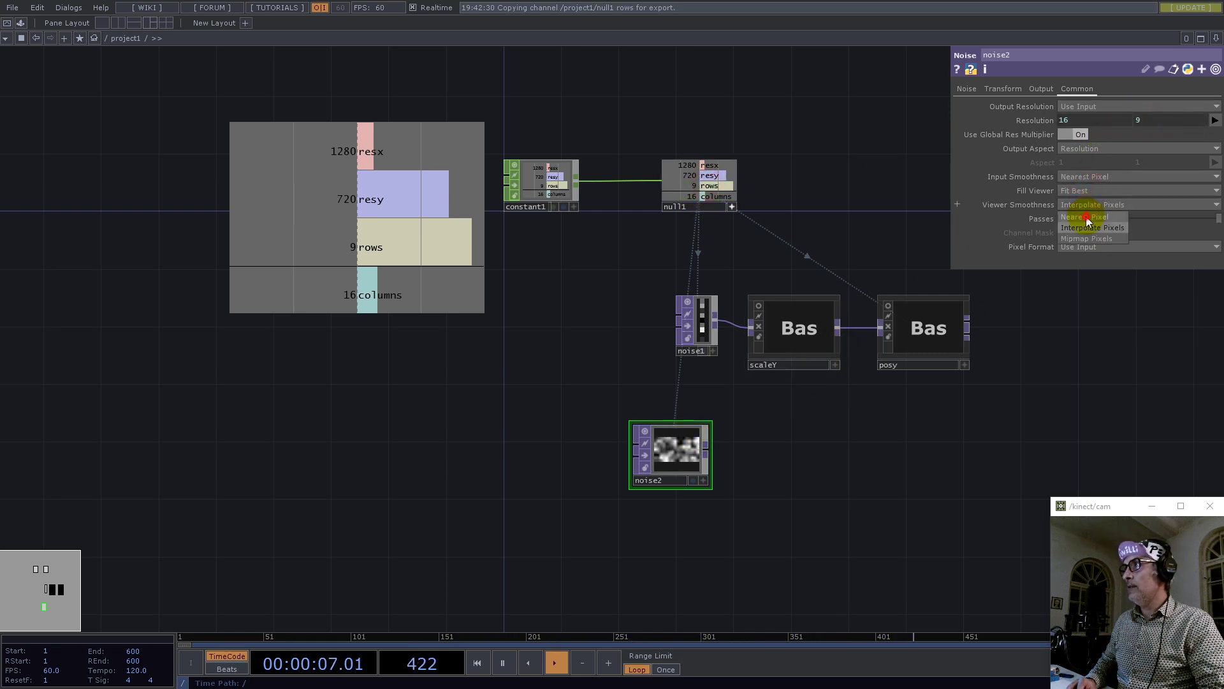
pyautogui.click(1086, 219)
# - Set noise2's pixel format to 32-bit float (Mono) and shrink its preview
pyautogui.click(967, 89)
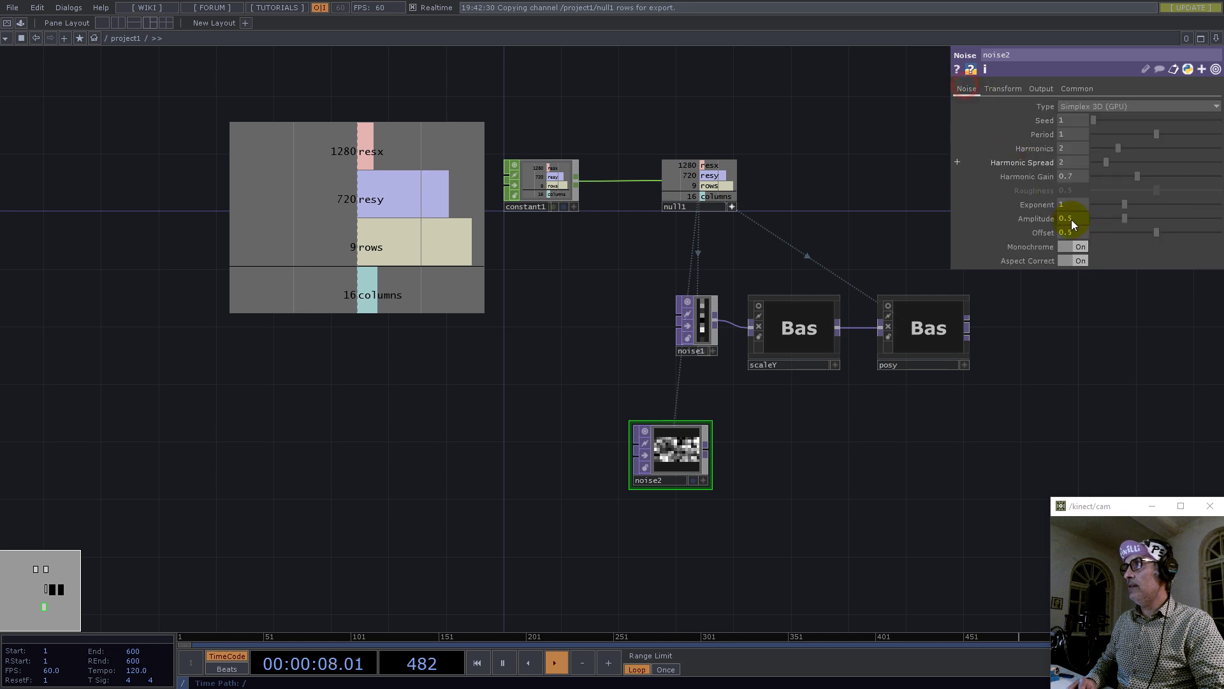
pyautogui.click(1077, 89)
pyautogui.click(1109, 247)
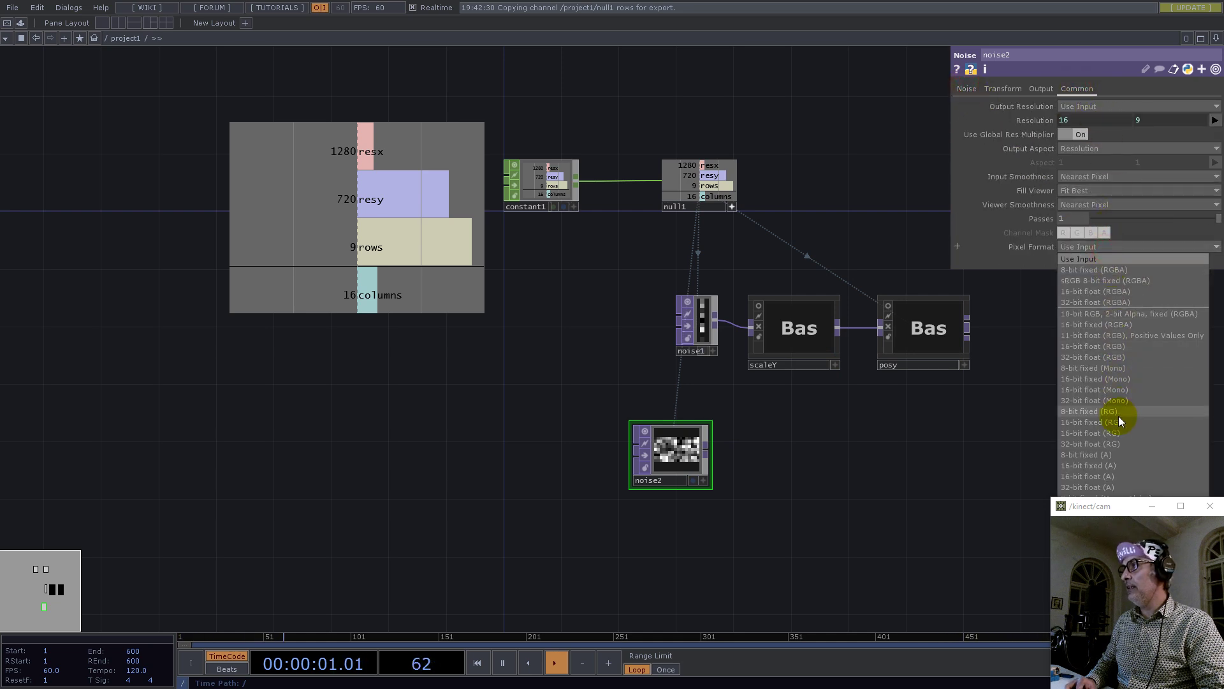
pyautogui.click(1111, 399)
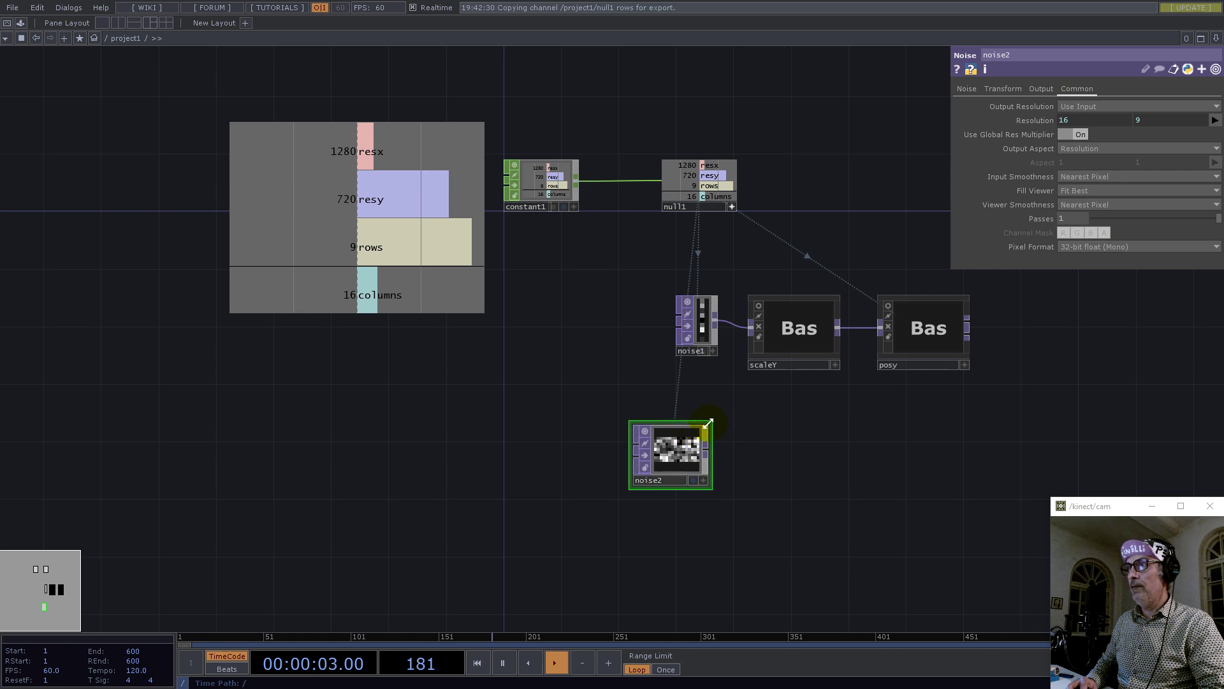
pyautogui.moveTo(708, 423); pyautogui.dragTo(695, 458)
pyautogui.click(796, 348)
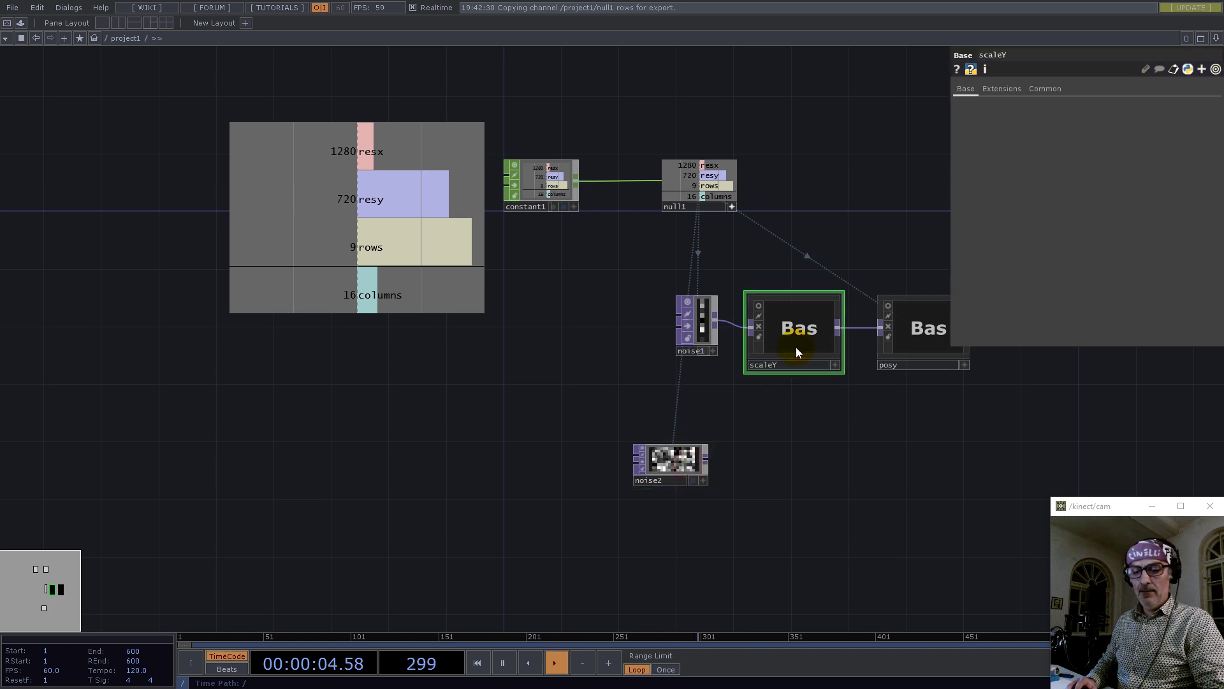
# - Duplicate scaleY as scaleY1 below it and wire noise2 into it
pyautogui.hotkey('ctrl', 'c')
pyautogui.hotkey('ctrl', 'v')
pyautogui.click(805, 443)
pyautogui.click(706, 461)
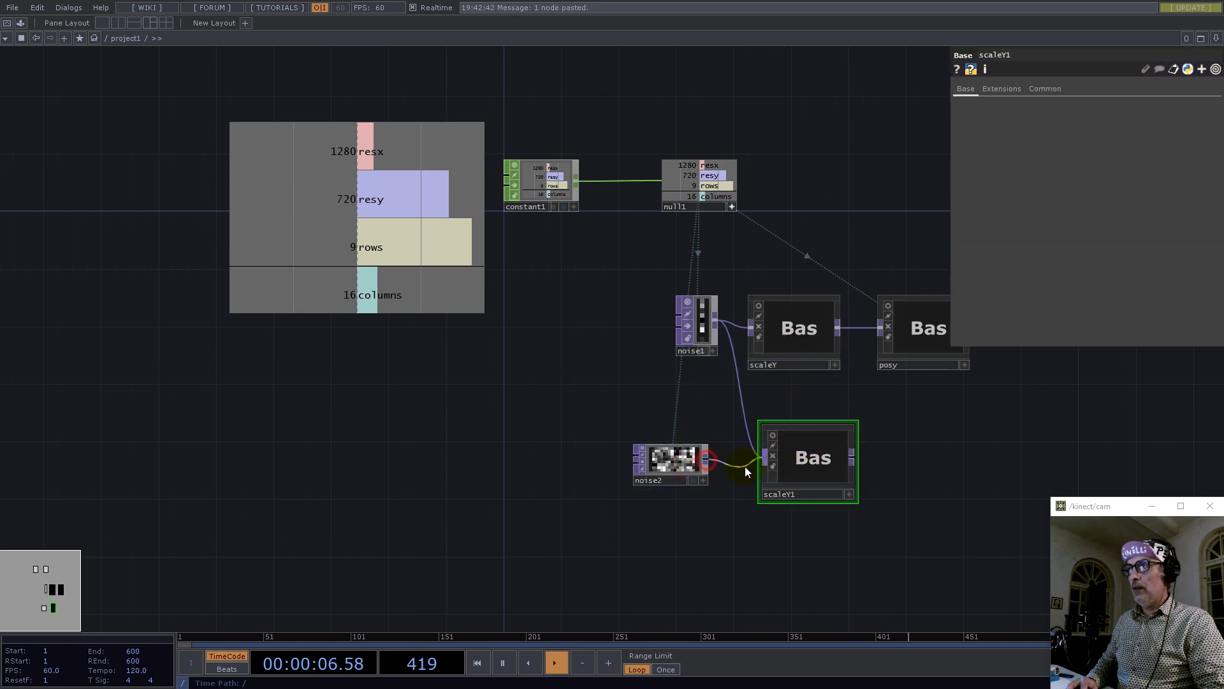
pyautogui.click(800, 464)
pyautogui.moveTo(802, 465); pyautogui.dragTo(771, 464)
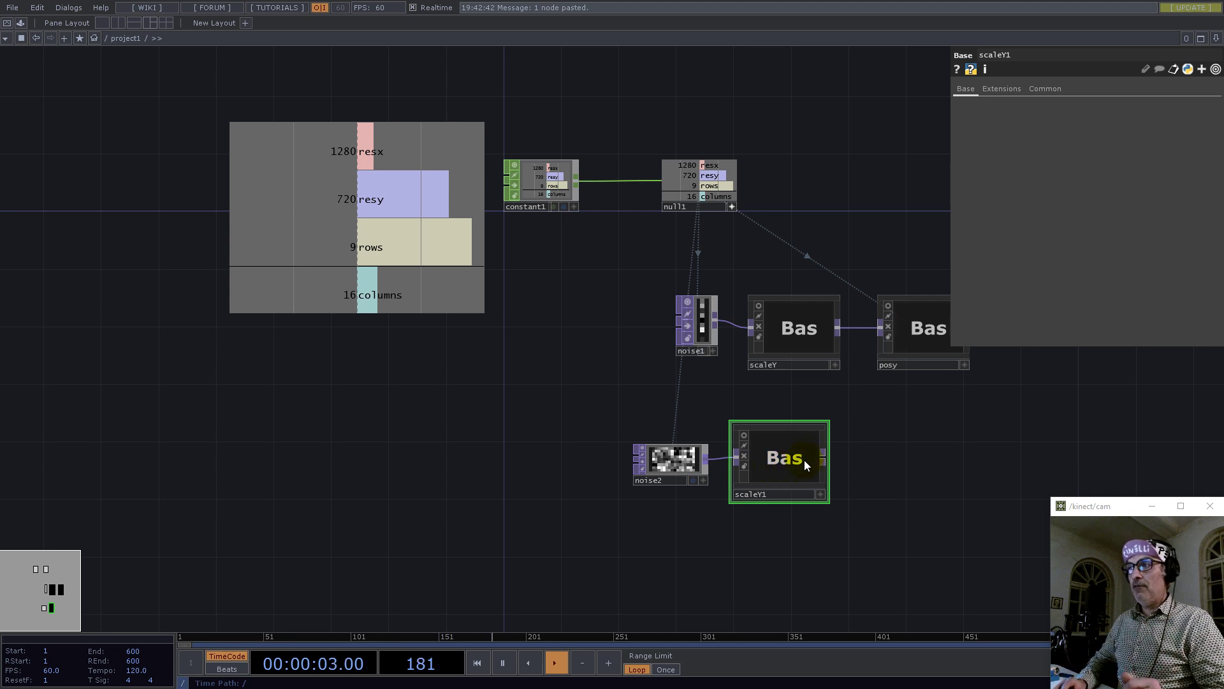
# - Inside scaleY1, separate the overlapping in1 and math1 nodes
pyautogui.press('i')
pyautogui.moveTo(559, 449); pyautogui.dragTo(935, 591)
pyautogui.moveTo(484, 438); pyautogui.dragTo(323, 434)
pyautogui.moveTo(549, 426); pyautogui.dragTo(482, 443)
pyautogui.scroll(5, 496, 454)
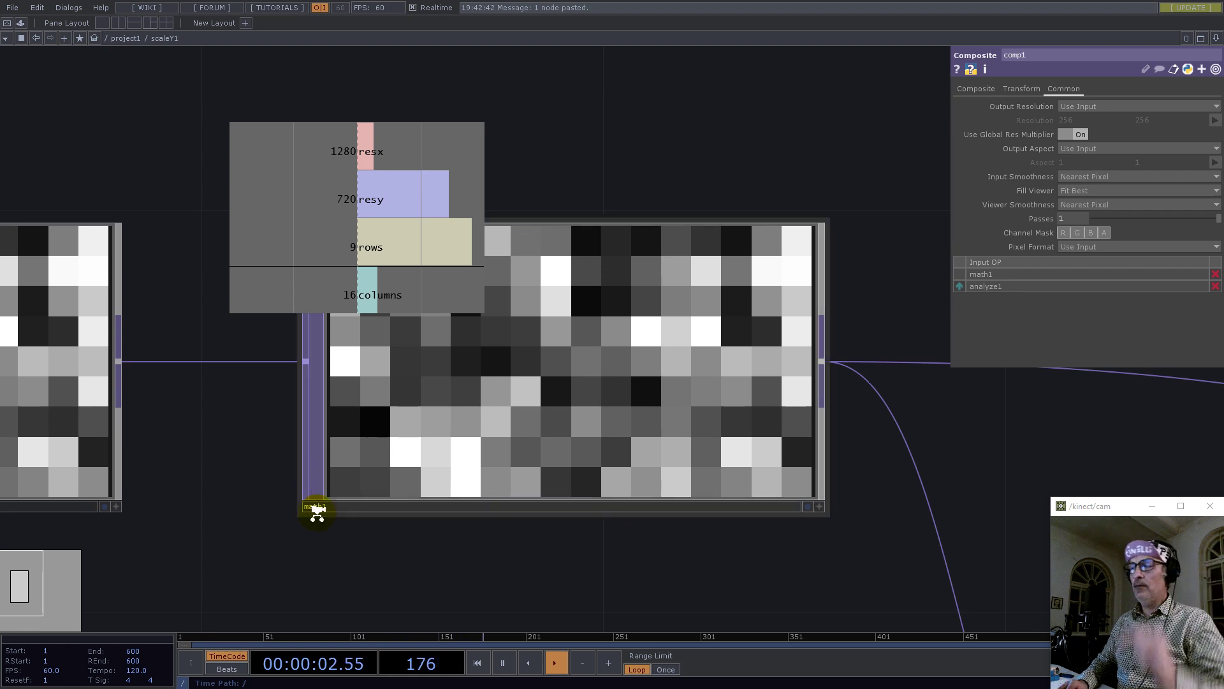
pyautogui.scroll(-4, 315, 509)
pyautogui.moveTo(680, 559); pyautogui.dragTo(678, 294)
# - Set analyze1's scope to Rows and return to project1
pyautogui.click(705, 424)
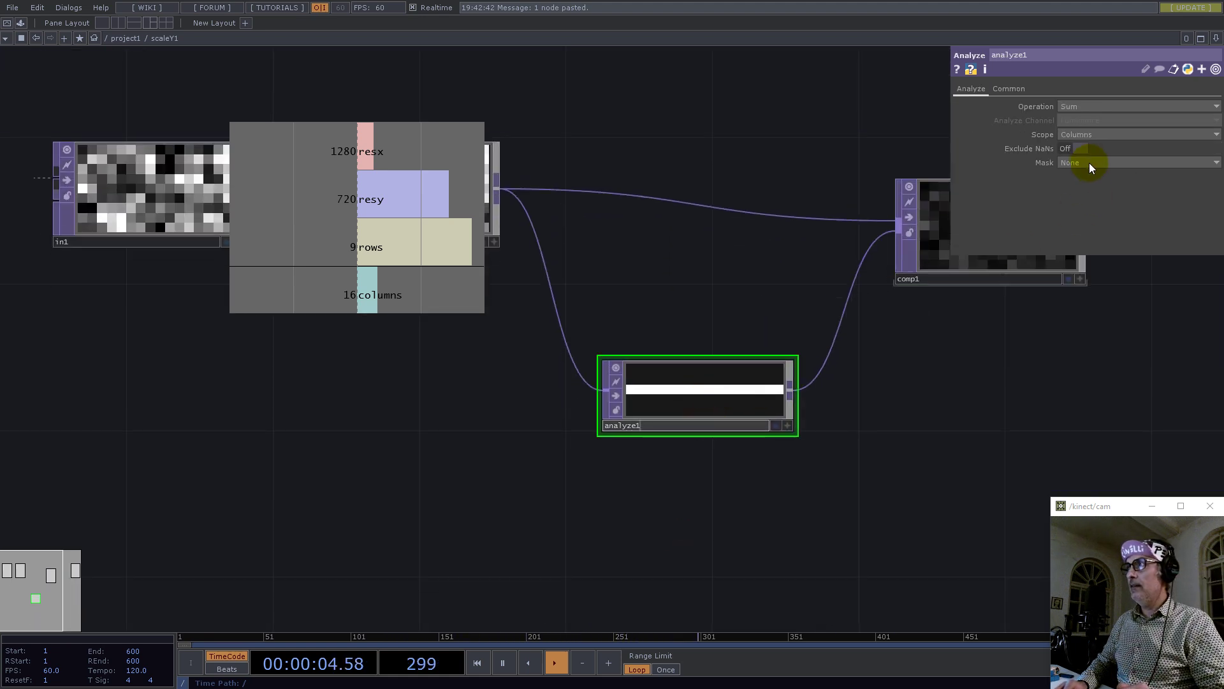
pyautogui.click(1061, 132)
pyautogui.click(1074, 153)
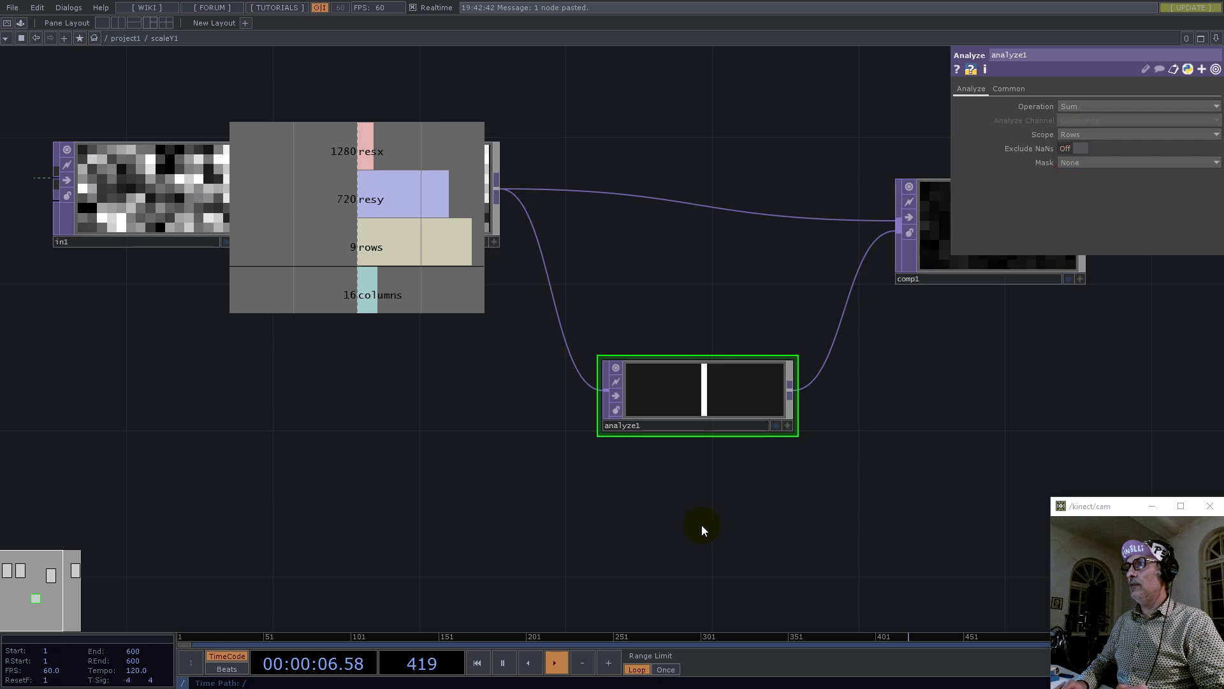
pyautogui.scroll(-2, 702, 528)
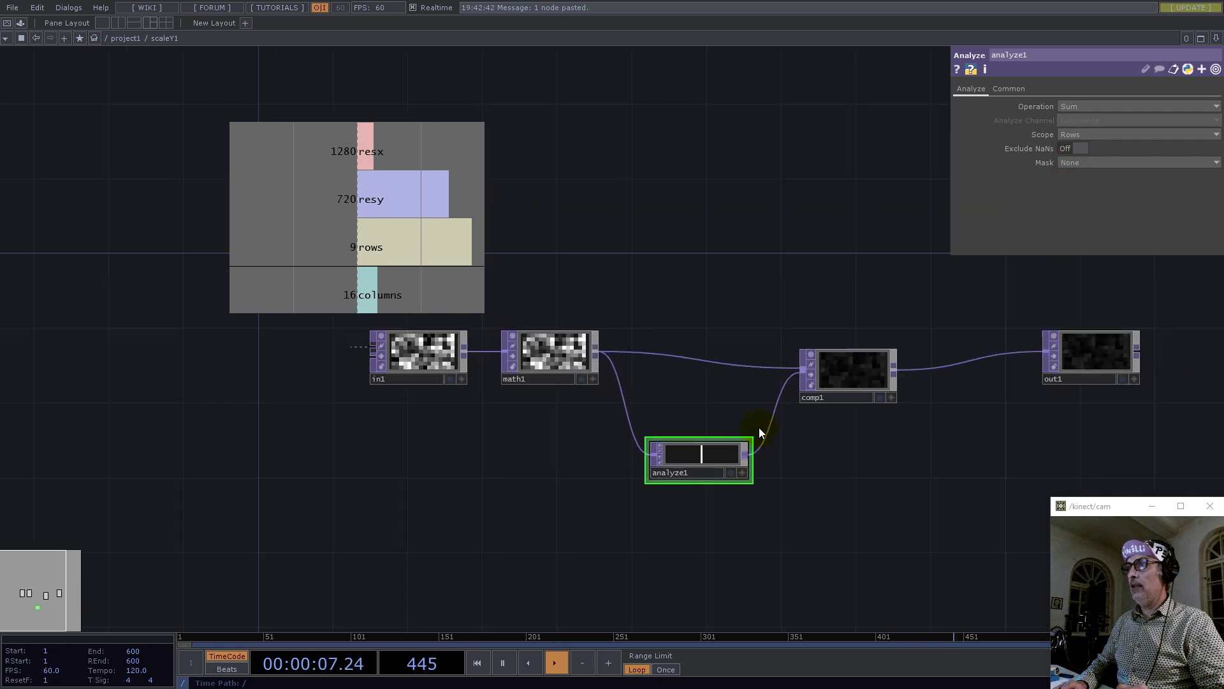
pyautogui.click(848, 373)
pyautogui.scroll(-2, 663, 361)
pyautogui.scroll(-3, 663, 354)
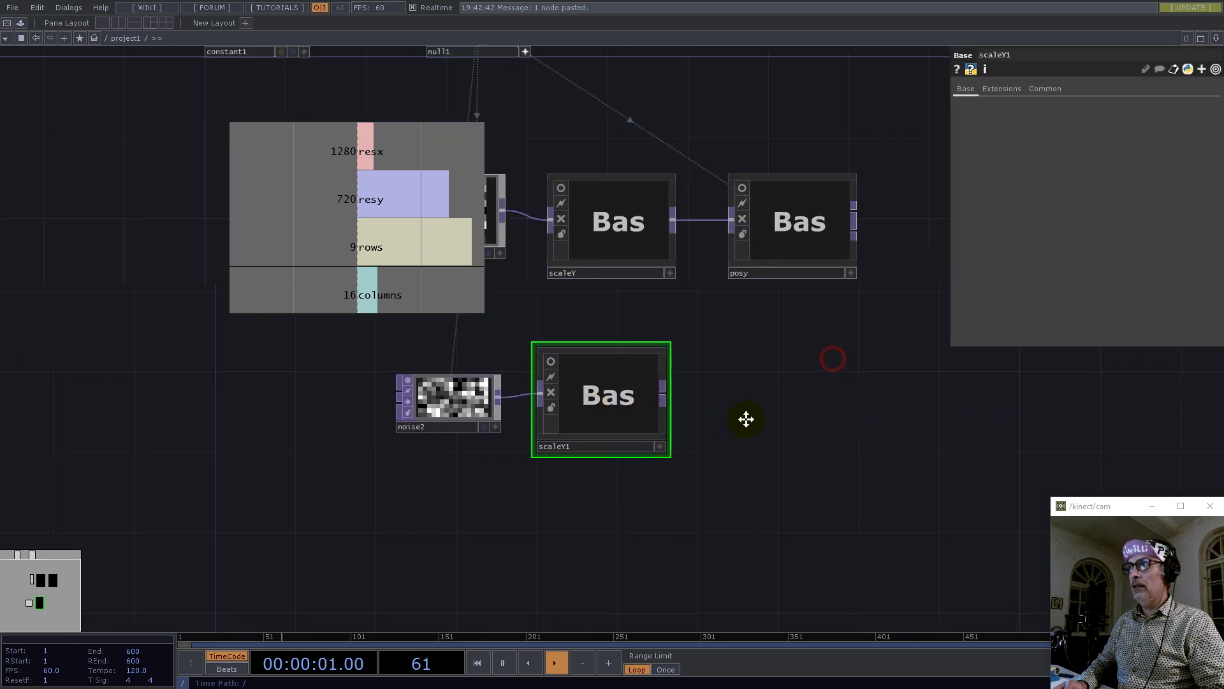
# - Duplicate posy as posy1 below it and wire scaleY1 into posy1
pyautogui.click(751, 252)
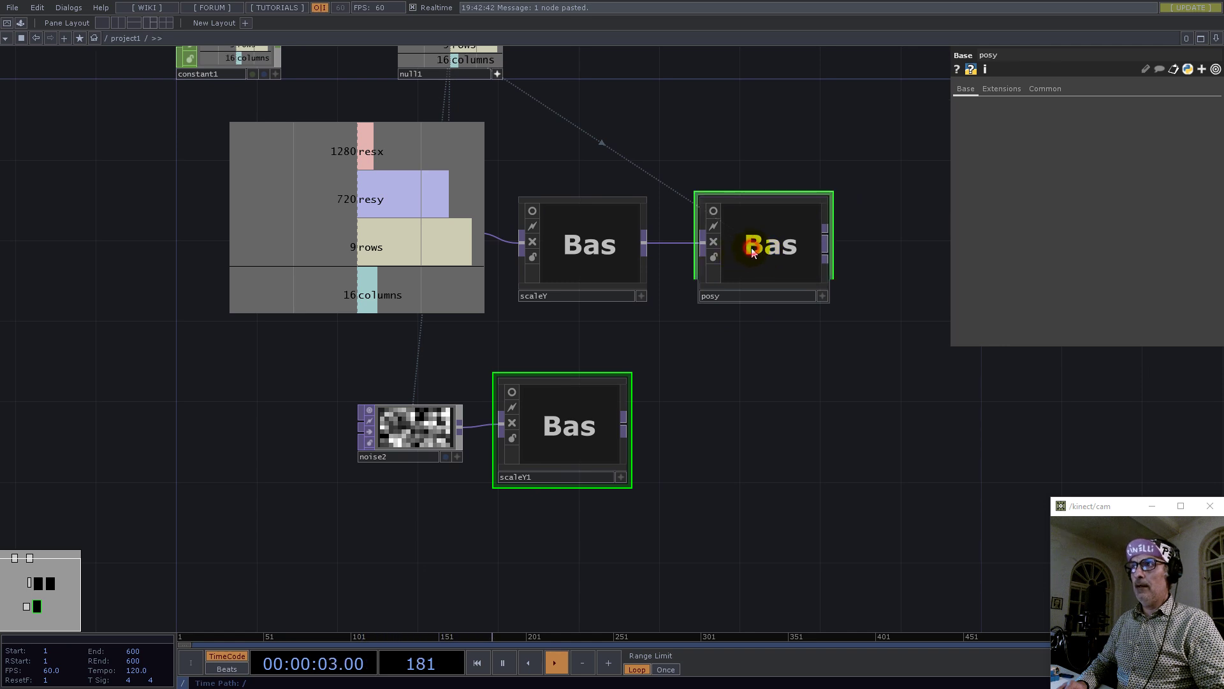
pyautogui.hotkey('ctrl', 'c')
pyautogui.hotkey('ctrl', 'v')
pyautogui.moveTo(752, 355); pyautogui.dragTo(731, 398)
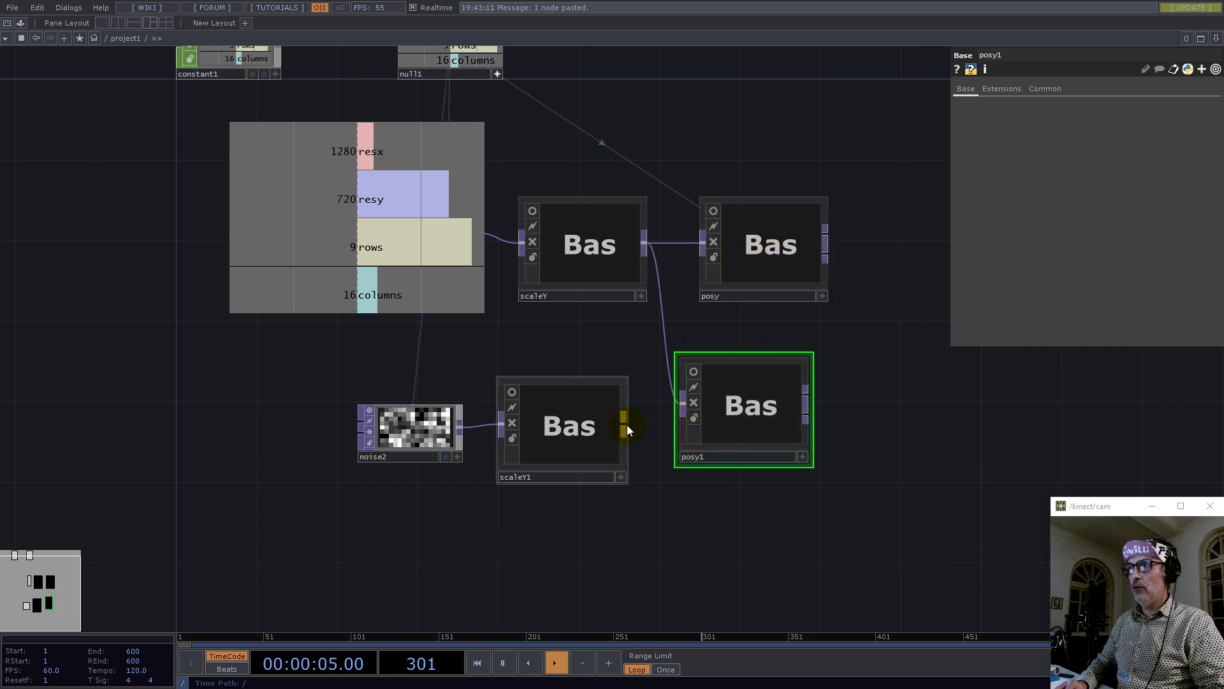
pyautogui.moveTo(627, 425); pyautogui.dragTo(677, 414)
pyautogui.click(677, 418)
# - Inside posy1, delete the ten processing nodes between in1 and the outputs
pyautogui.scroll(5, 709, 440)
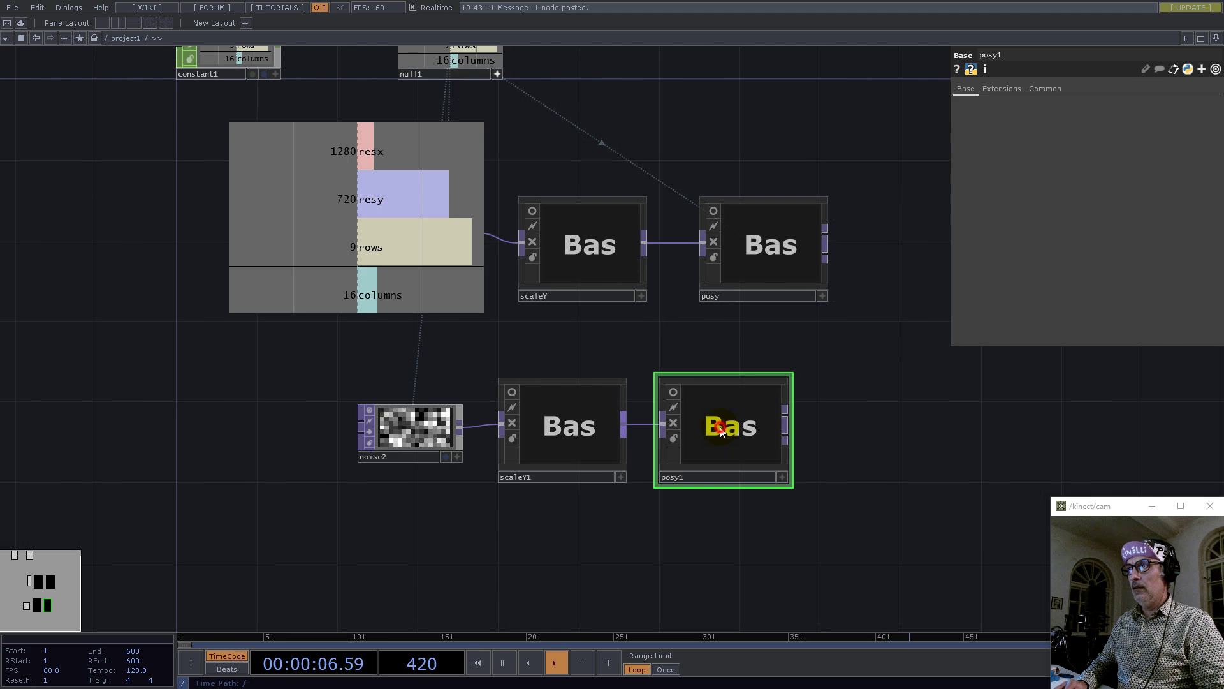
pyautogui.moveTo(614, 486); pyautogui.dragTo(741, 568)
pyautogui.scroll(-3, 650, 441)
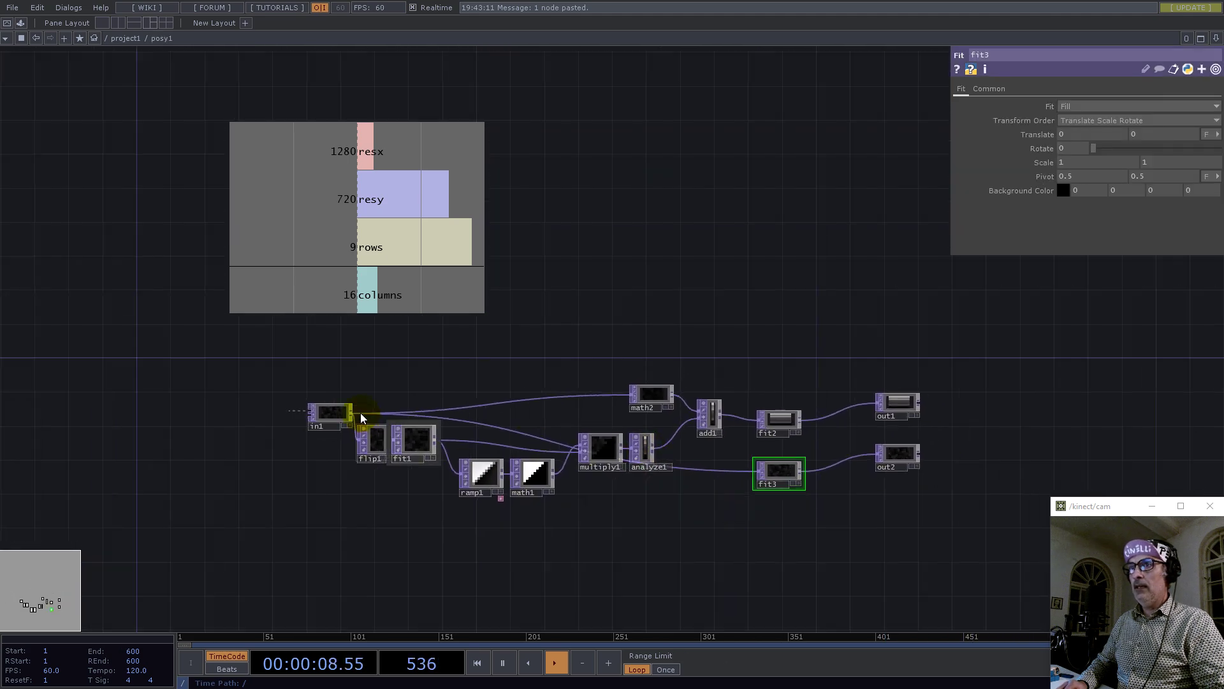
pyautogui.moveTo(334, 414); pyautogui.dragTo(278, 395)
pyautogui.moveTo(828, 542); pyautogui.dragTo(342, 351)
pyautogui.press('Delete')
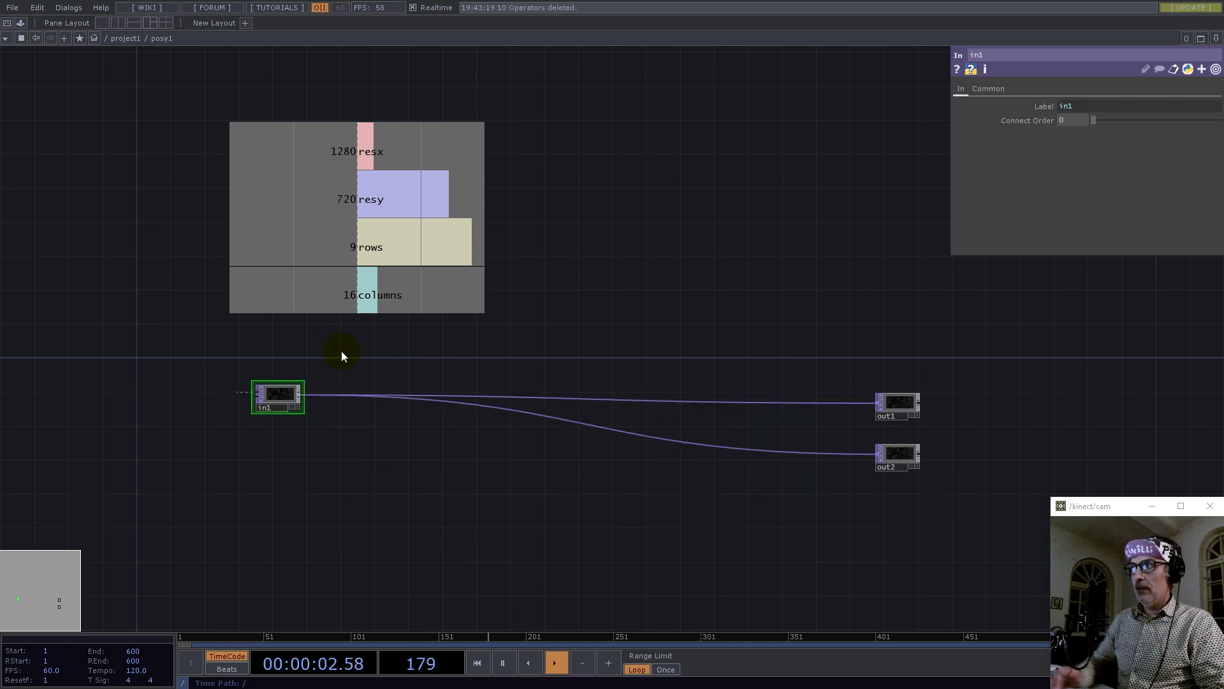
# - Delete the wires from in1 to out1 and out2
pyautogui.rightClick(495, 398)
pyautogui.click(507, 428)
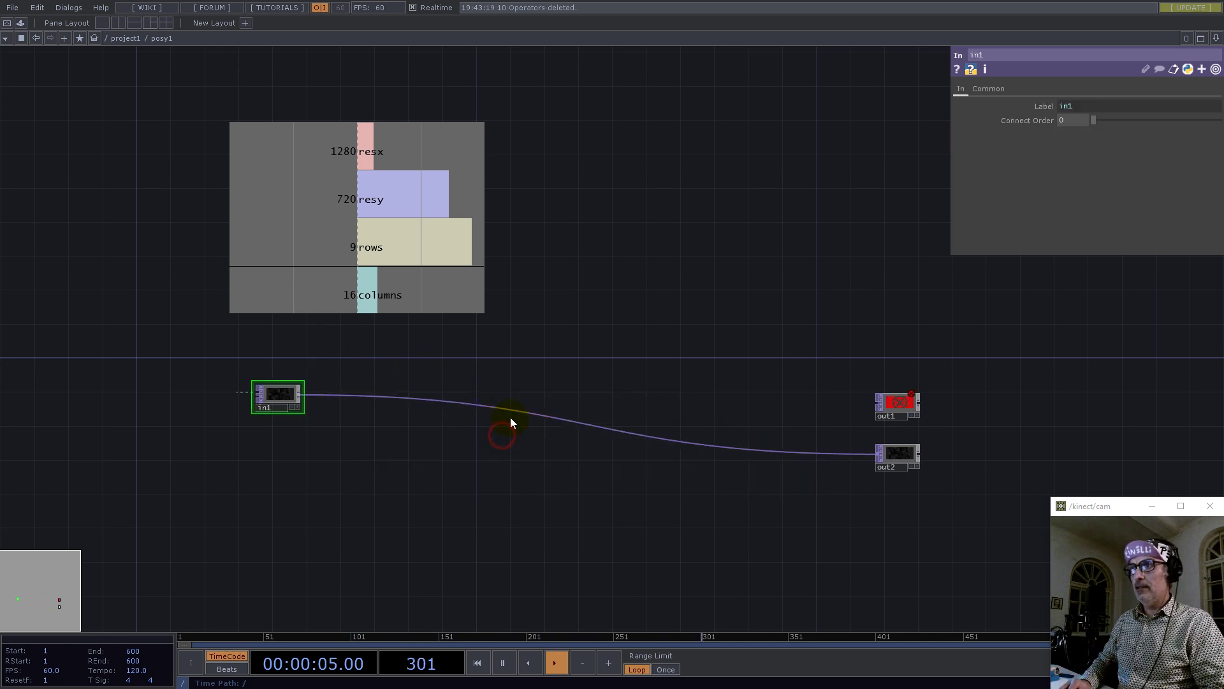
pyautogui.rightClick(515, 415)
pyautogui.click(526, 447)
# - Check null1's resx value, then bring up the new-operator list from in1's output
pyautogui.scroll(5, 271, 408)
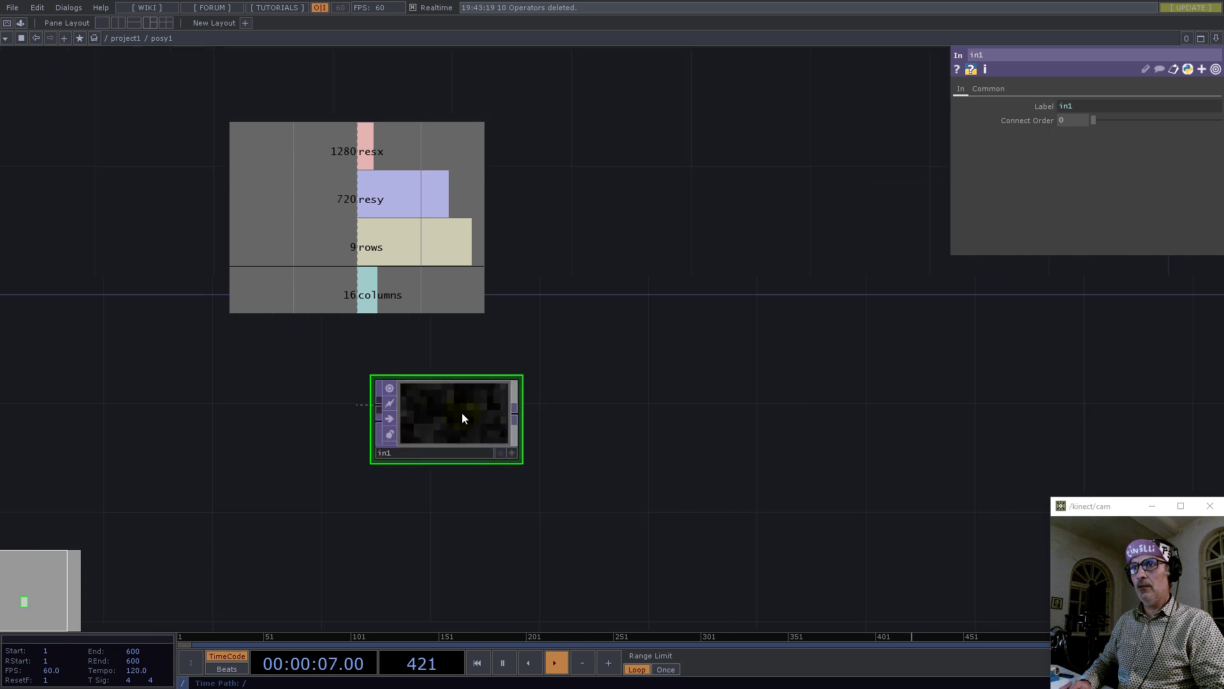
pyautogui.scroll(4, 491, 437)
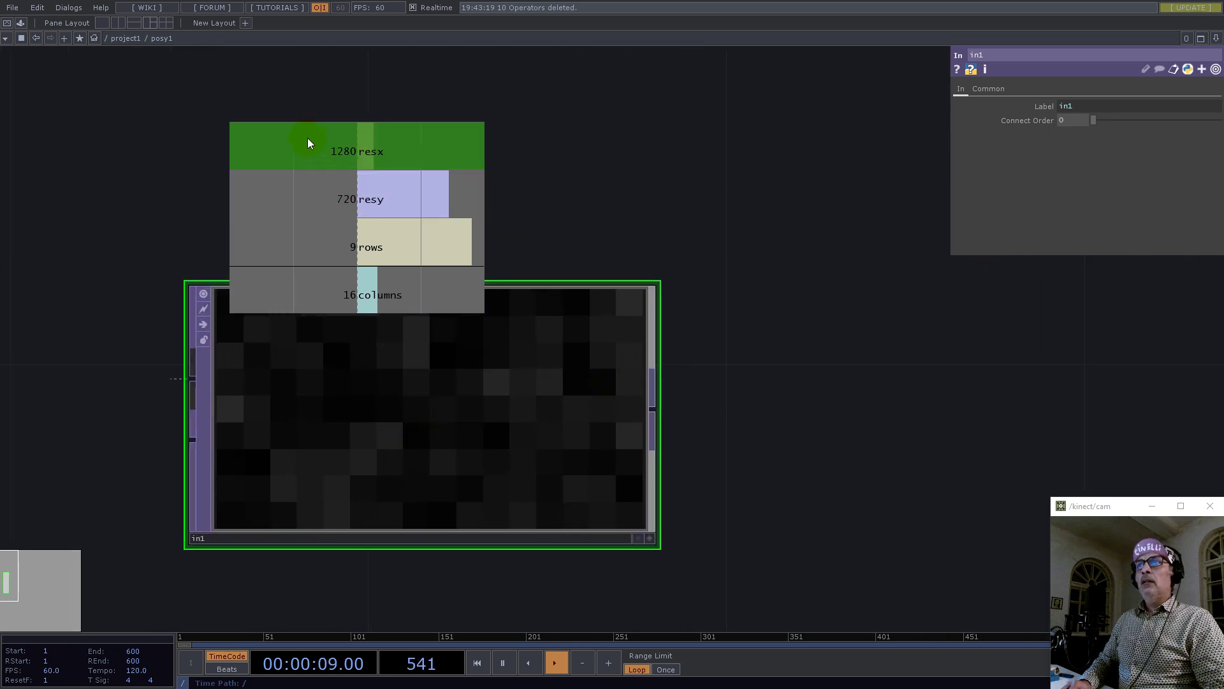
pyautogui.moveTo(352, 130)
pyautogui.mouseDown()
pyautogui.moveTo(151, 94)
pyautogui.moveTo(350, 118)
pyautogui.mouseUp()
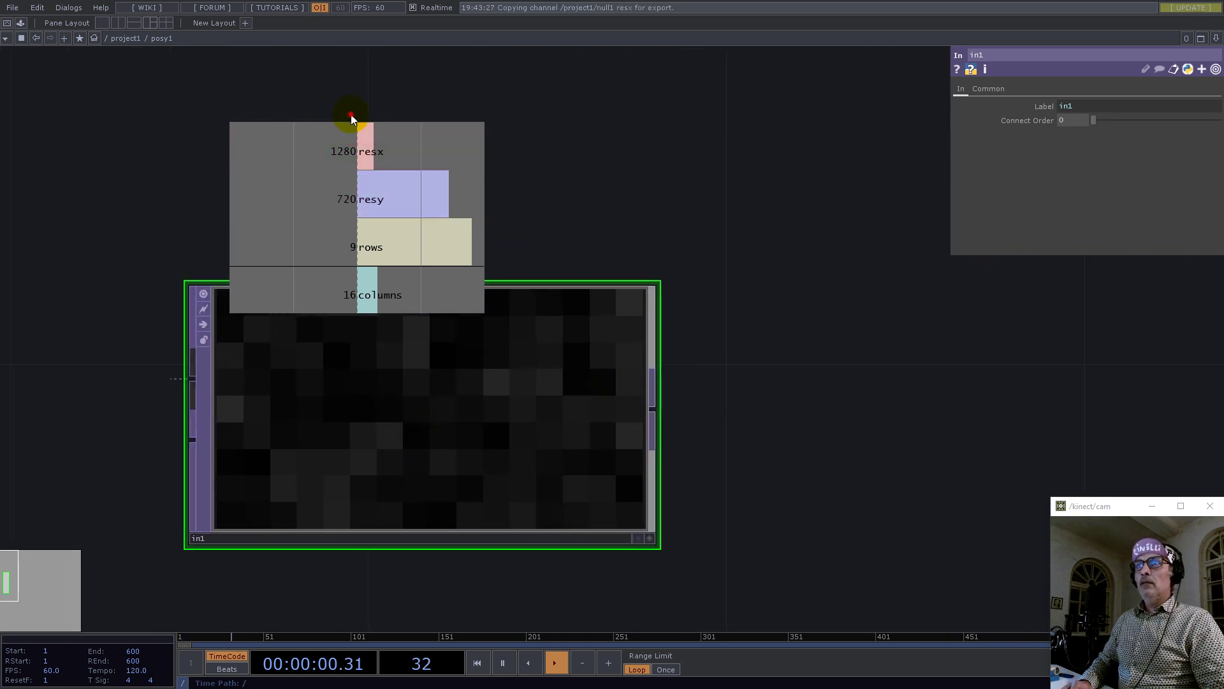
pyautogui.click(392, 135)
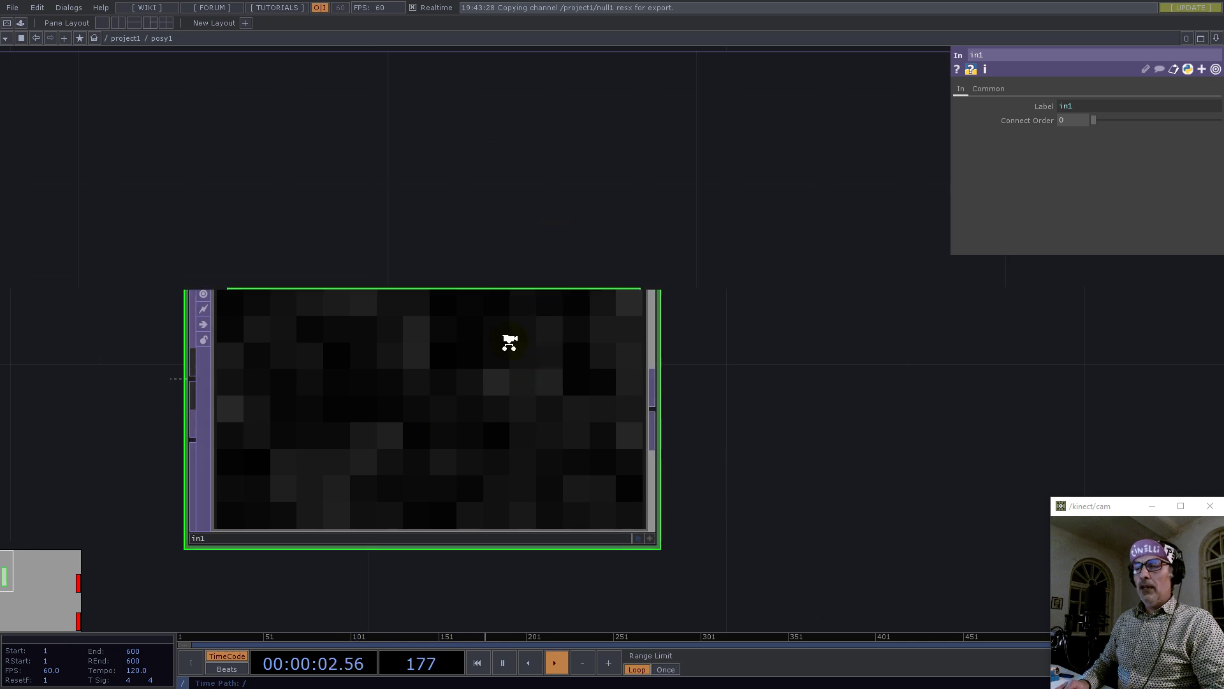
pyautogui.scroll(-3, 507, 342)
pyautogui.rightClick(611, 389)
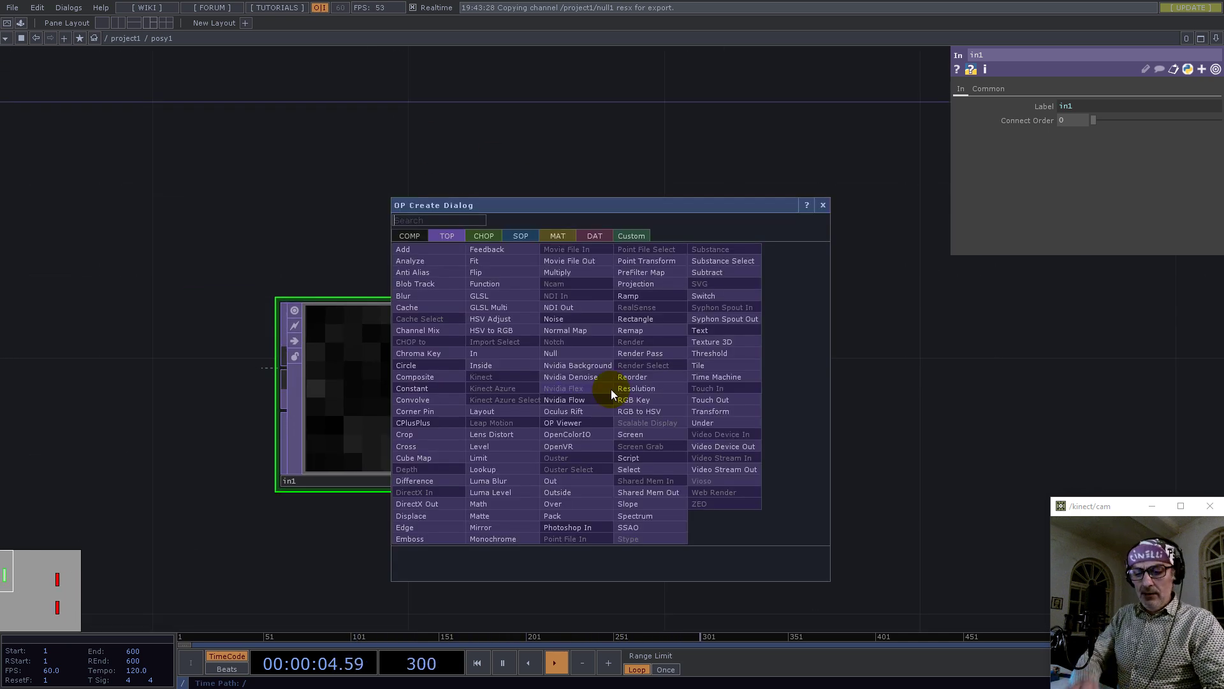
# - Search 'fi' to place a Fit TOP, fit1, beside in1, then scroll out to project1
pyautogui.write('fi')
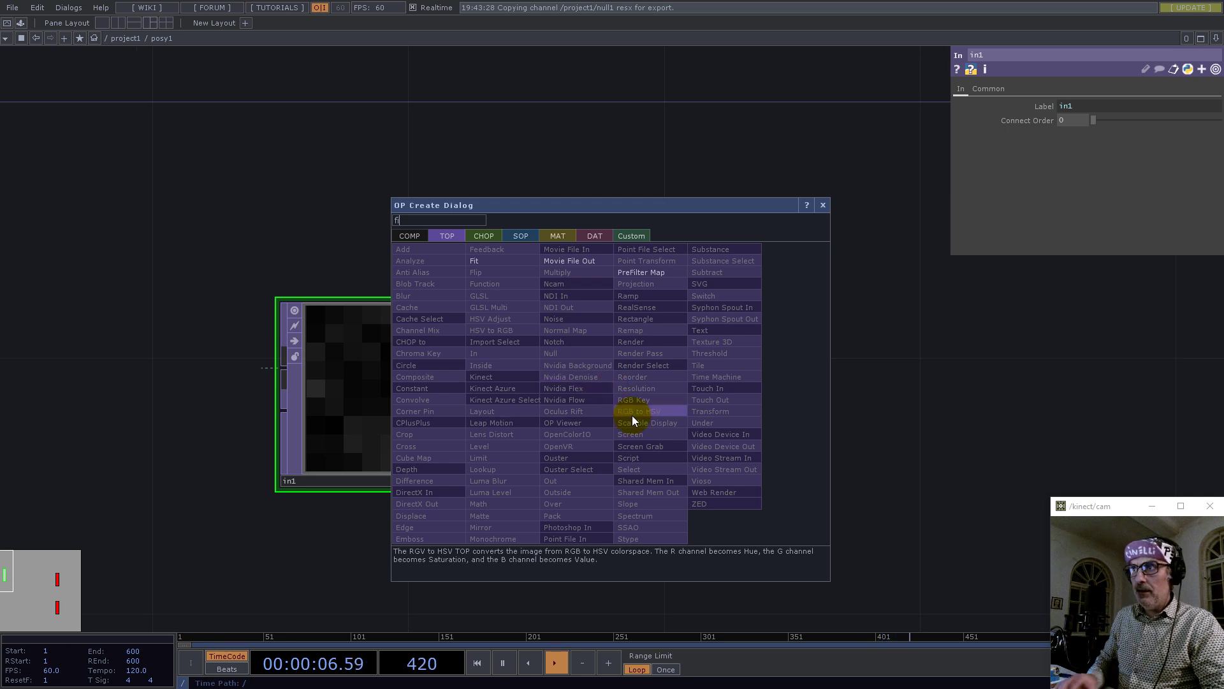
pyautogui.press('Return')
pyautogui.click(869, 396)
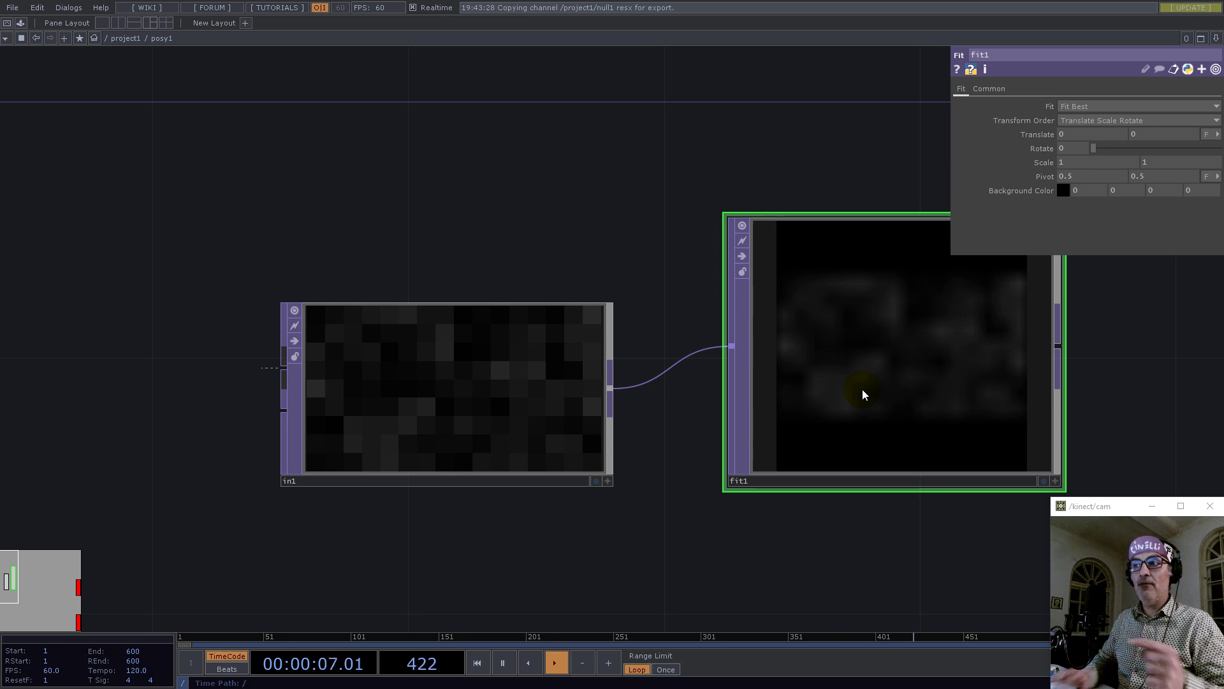
pyautogui.scroll(-5, 738, 382)
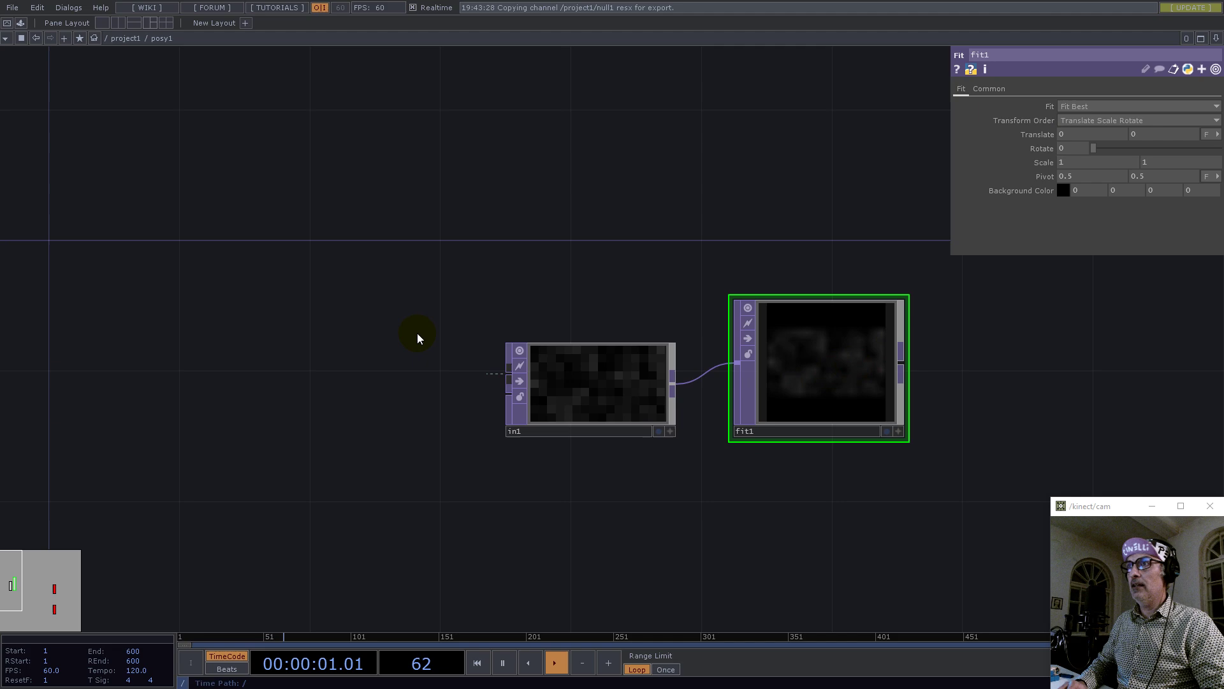
pyautogui.scroll(-6, 415, 336)
pyautogui.scroll(-8, 583, 355)
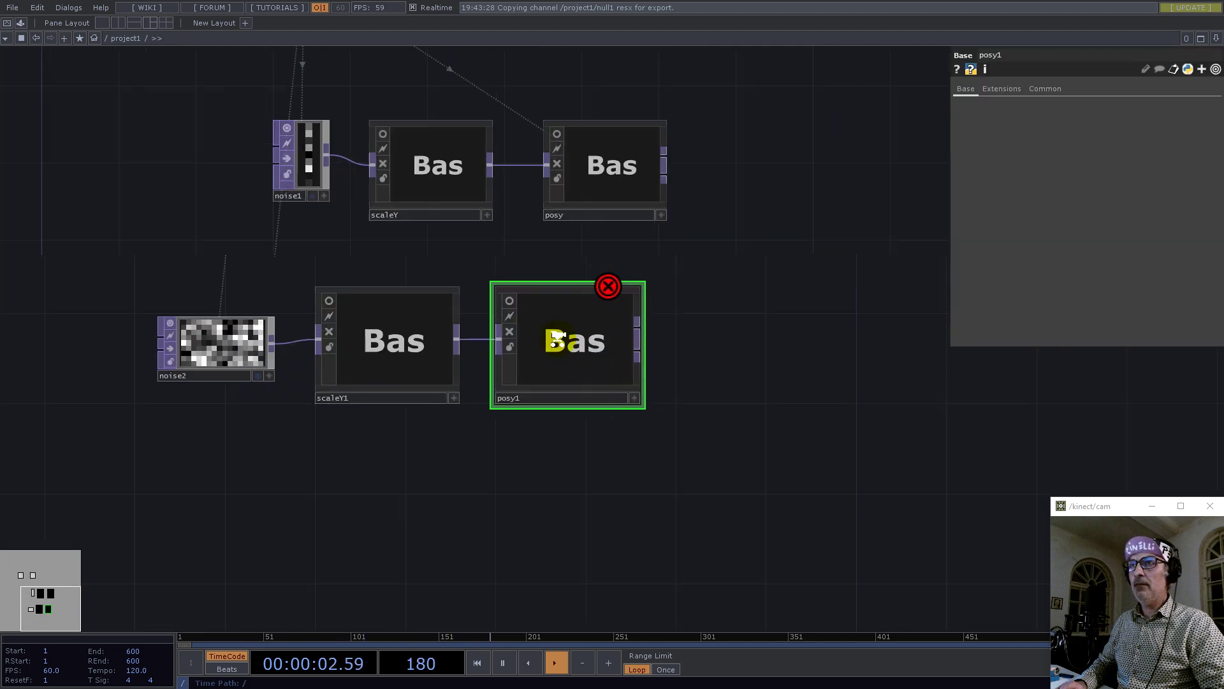
# - Open null1's values in a resized floating viewer, then enter posy1
pyautogui.rightClick(384, 90)
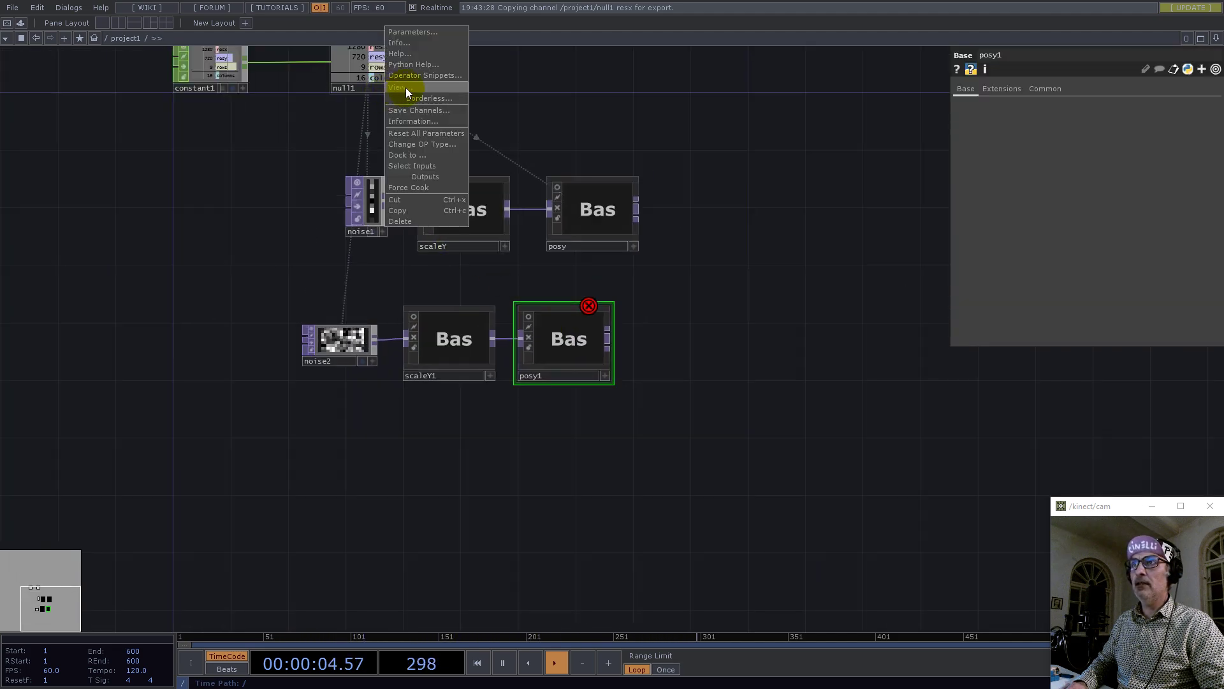
pyautogui.click(406, 88)
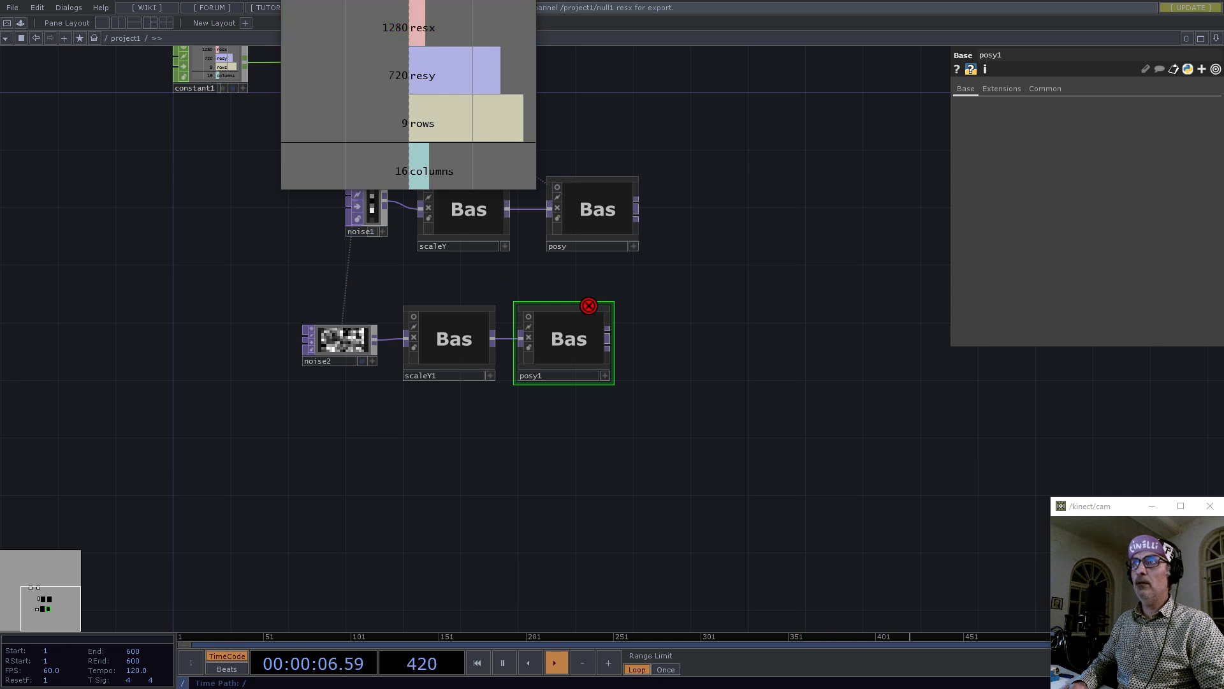
pyautogui.moveTo(436, 1); pyautogui.dragTo(248, 299)
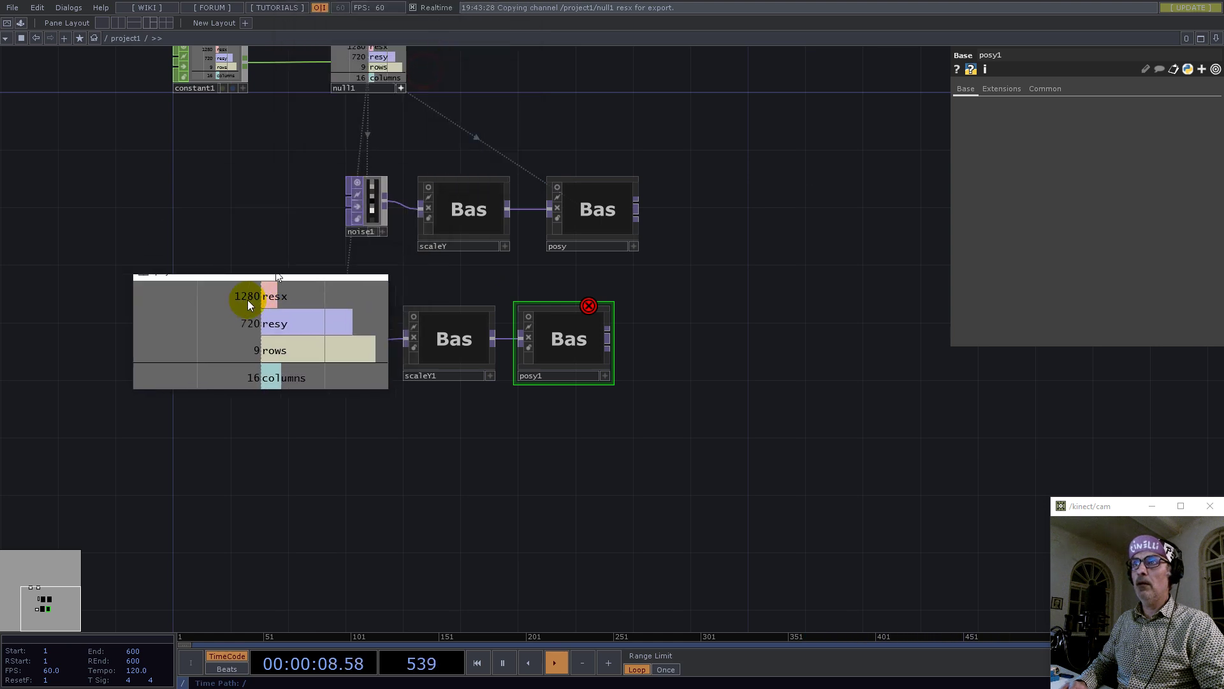
pyautogui.moveTo(237, 418); pyautogui.dragTo(221, 503)
pyautogui.click(557, 344)
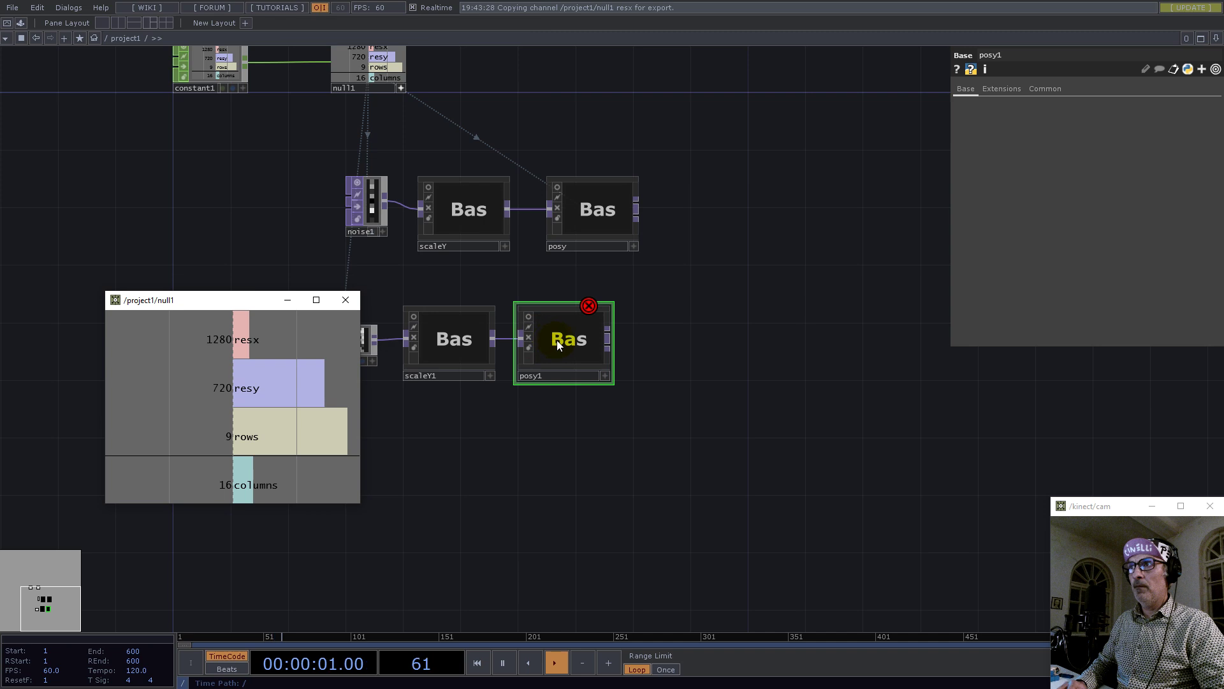
pyautogui.press('i')
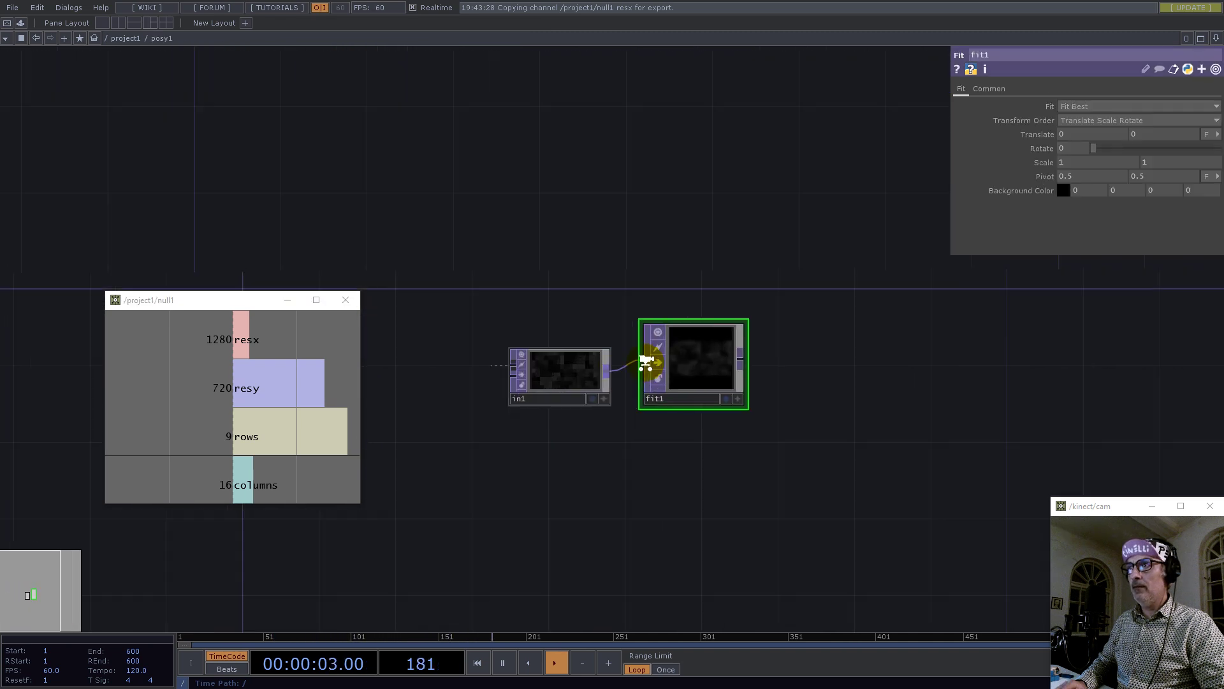
# - Link fit1's resolution to null1's columns value
pyautogui.scroll(3, 646, 361)
pyautogui.scroll(4, 732, 415)
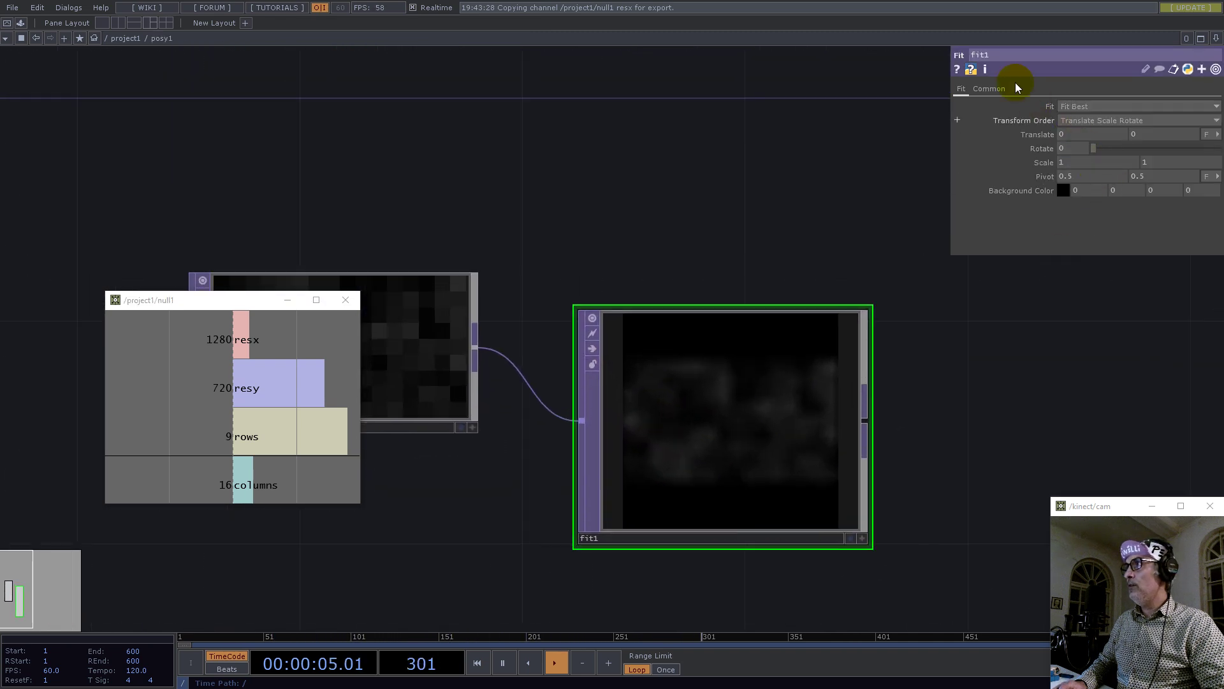
pyautogui.click(991, 92)
pyautogui.moveTo(216, 482); pyautogui.dragTo(1034, 118)
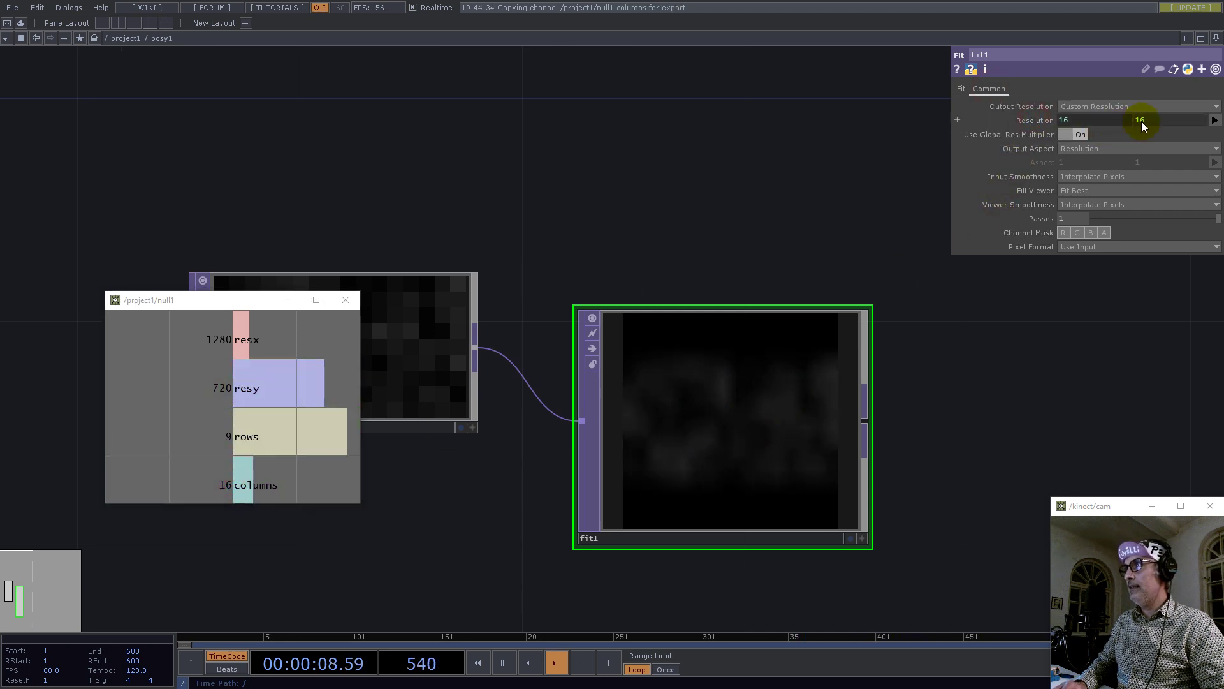
pyautogui.click(1154, 120)
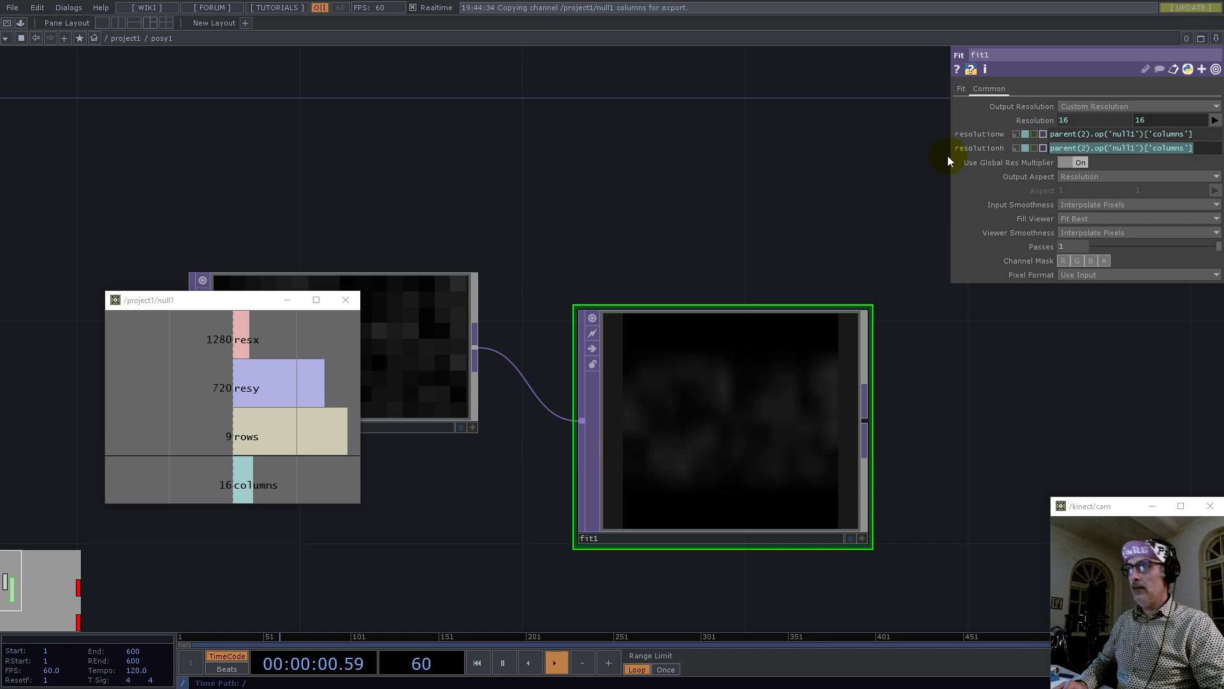
# - Change fit1's resolution height expression to columns*rows (144)
pyautogui.click(1206, 151)
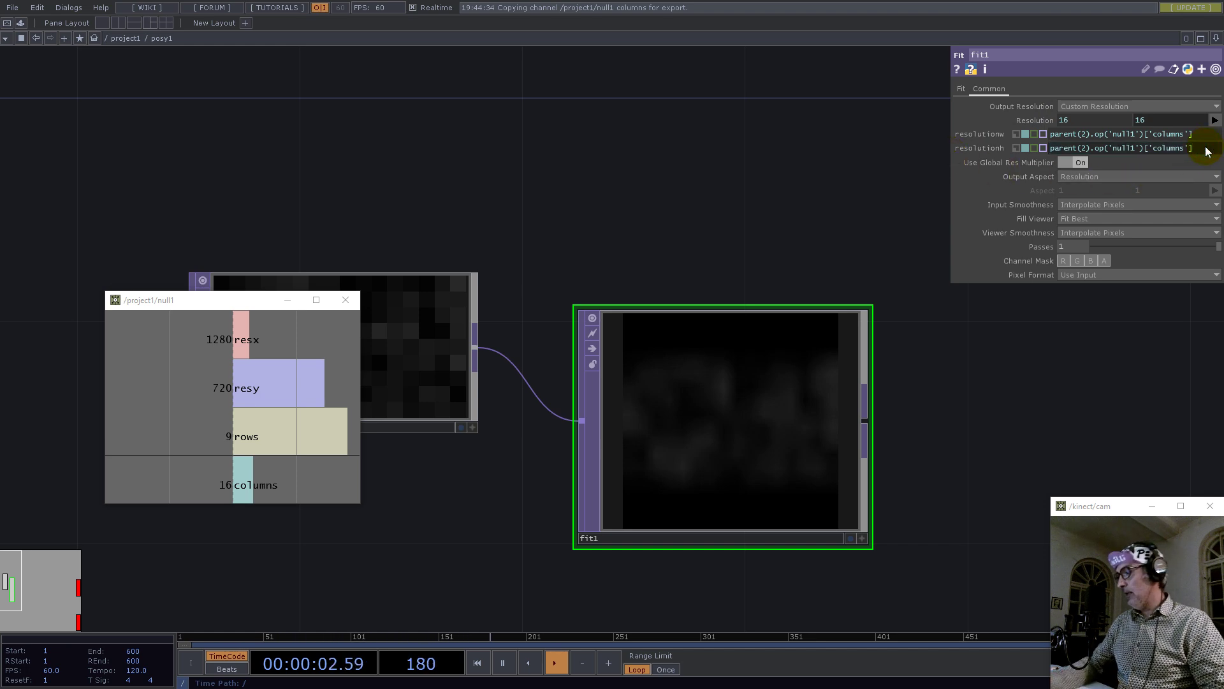
pyautogui.write('*')
pyautogui.write("parent(2).op('null1')['columns']")
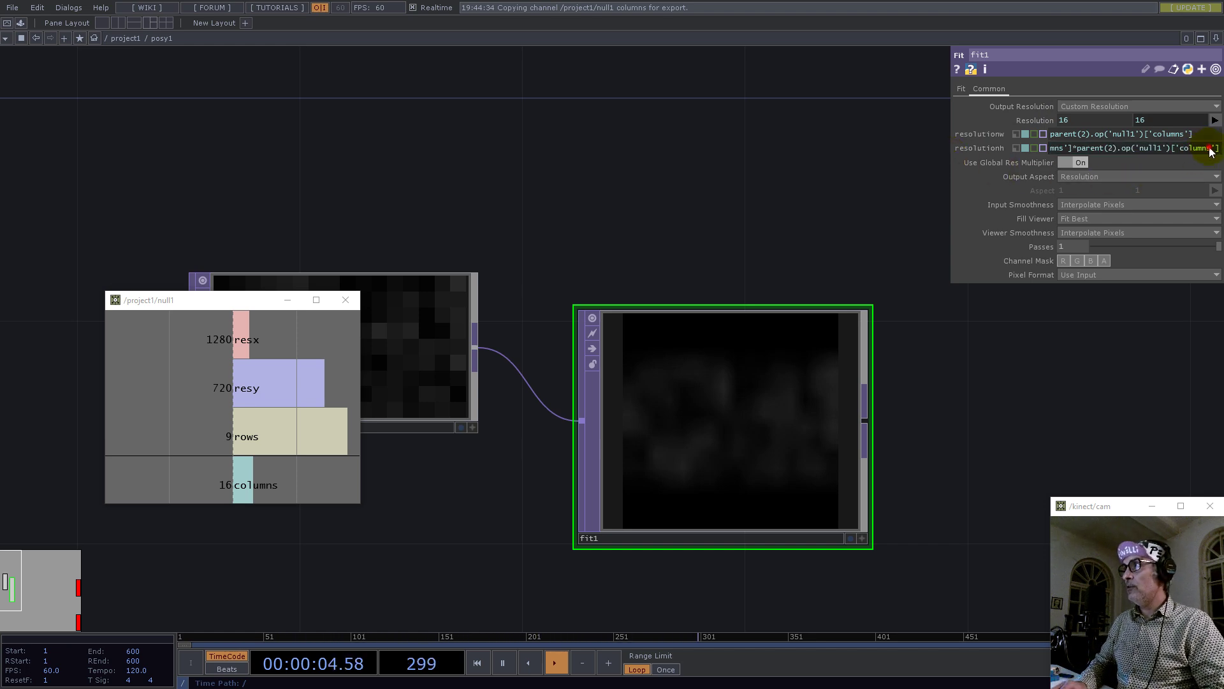
pyautogui.doubleClick(1185, 148)
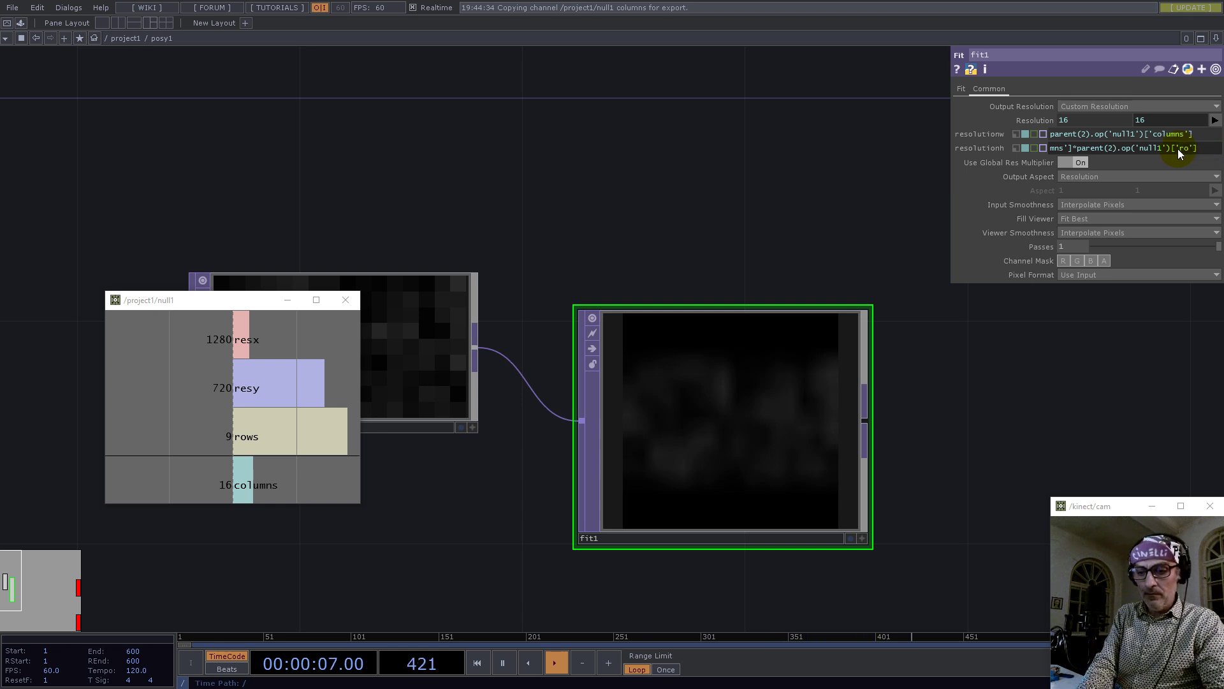
pyautogui.write('rows')
pyautogui.press('Return')
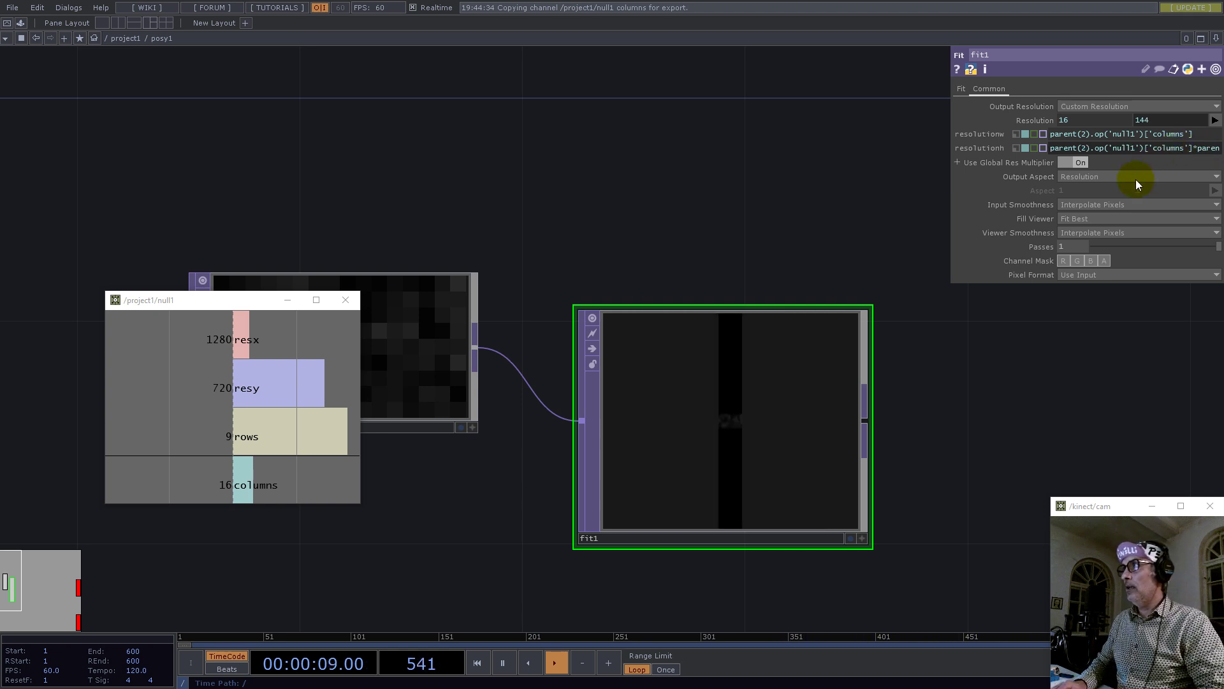
pyautogui.click(744, 443)
# - Confirm fit1's input smoothness and set its fit mode to Fill
pyautogui.scroll(5, 744, 443)
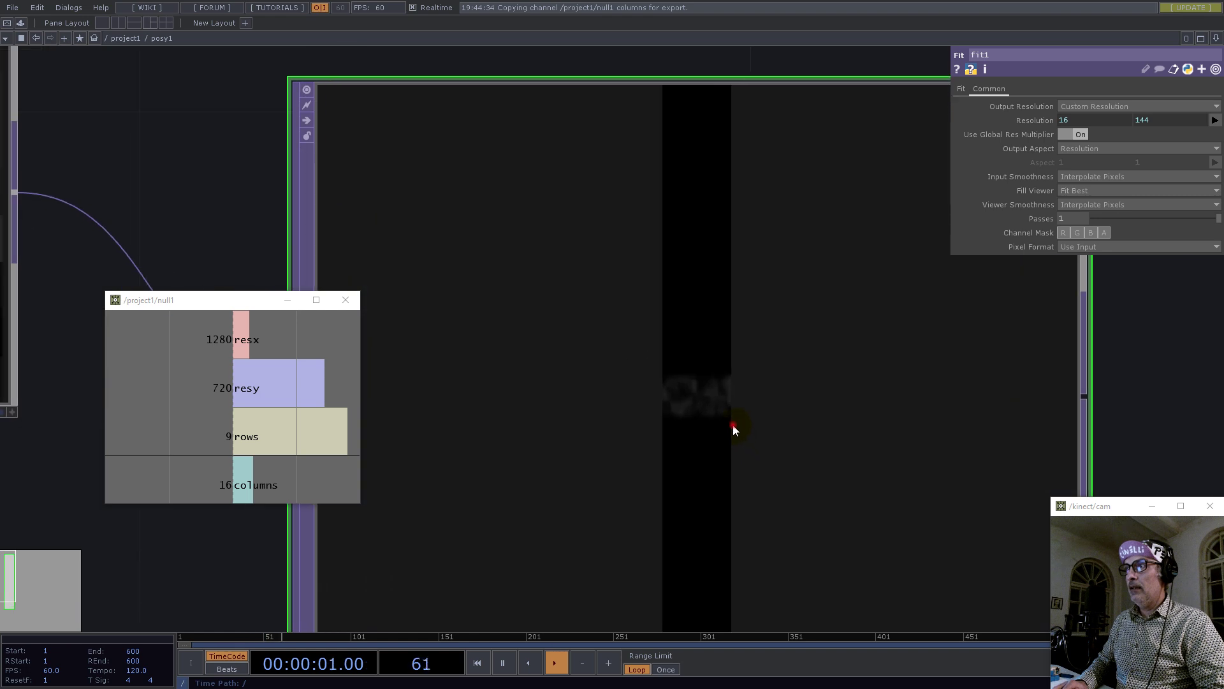
pyautogui.click(1086, 179)
pyautogui.click(1084, 199)
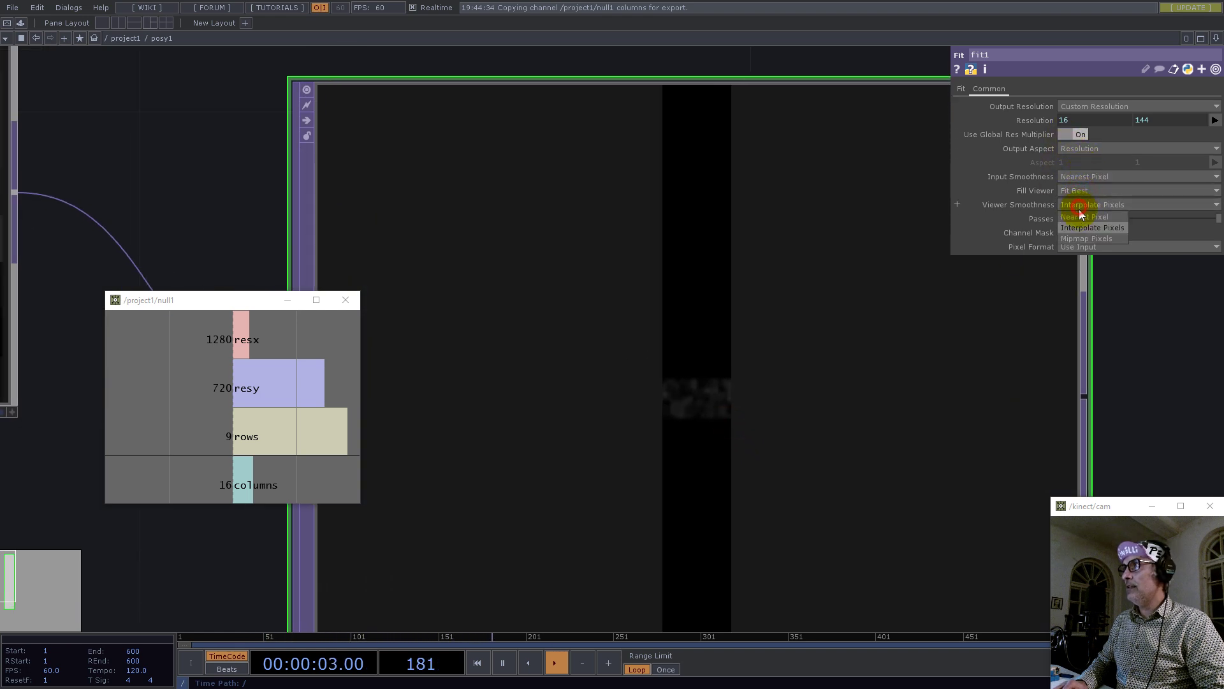
pyautogui.click(961, 88)
pyautogui.click(1082, 108)
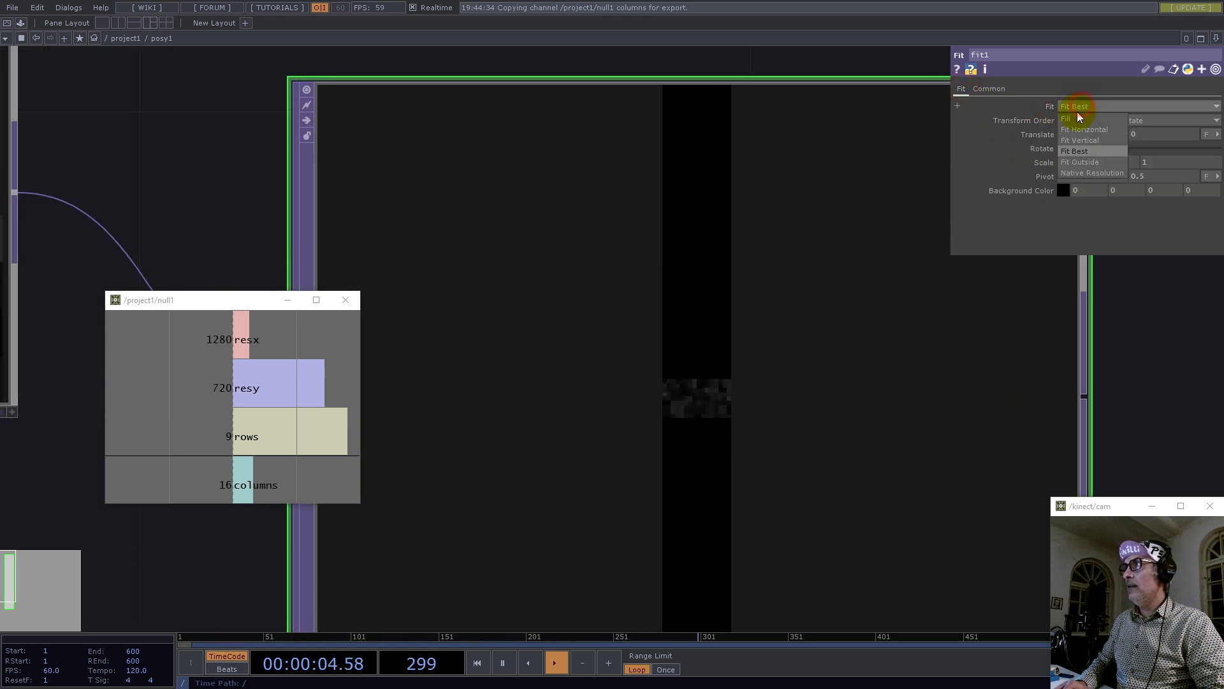
pyautogui.click(1081, 171)
pyautogui.scroll(3, 768, 293)
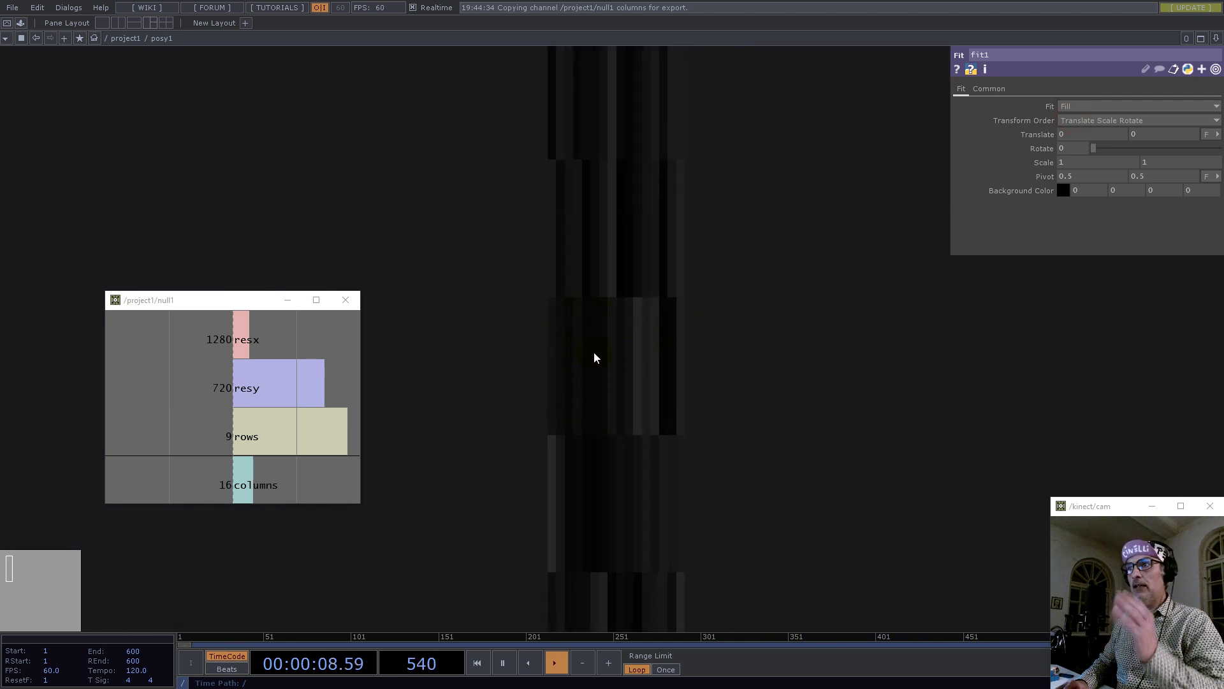
pyautogui.scroll(-6, 677, 342)
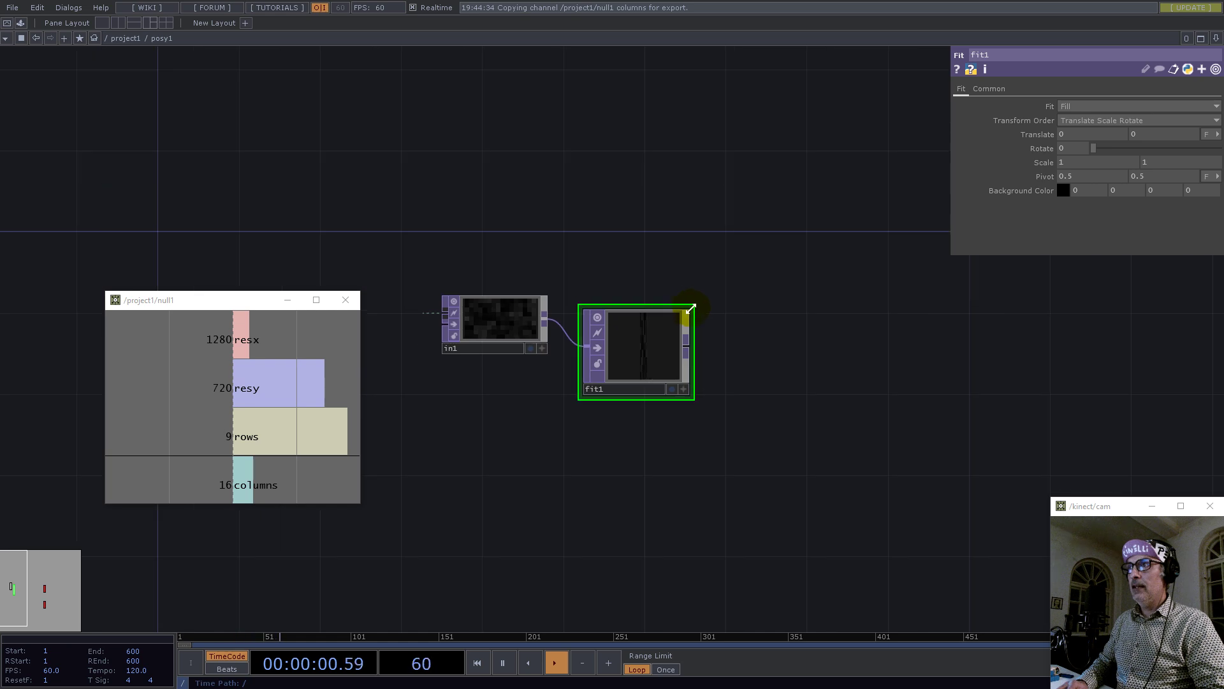
# - Move fit1 up and to the right of in1 and tidy the network view
pyautogui.moveTo(620, 352); pyautogui.dragTo(642, 330)
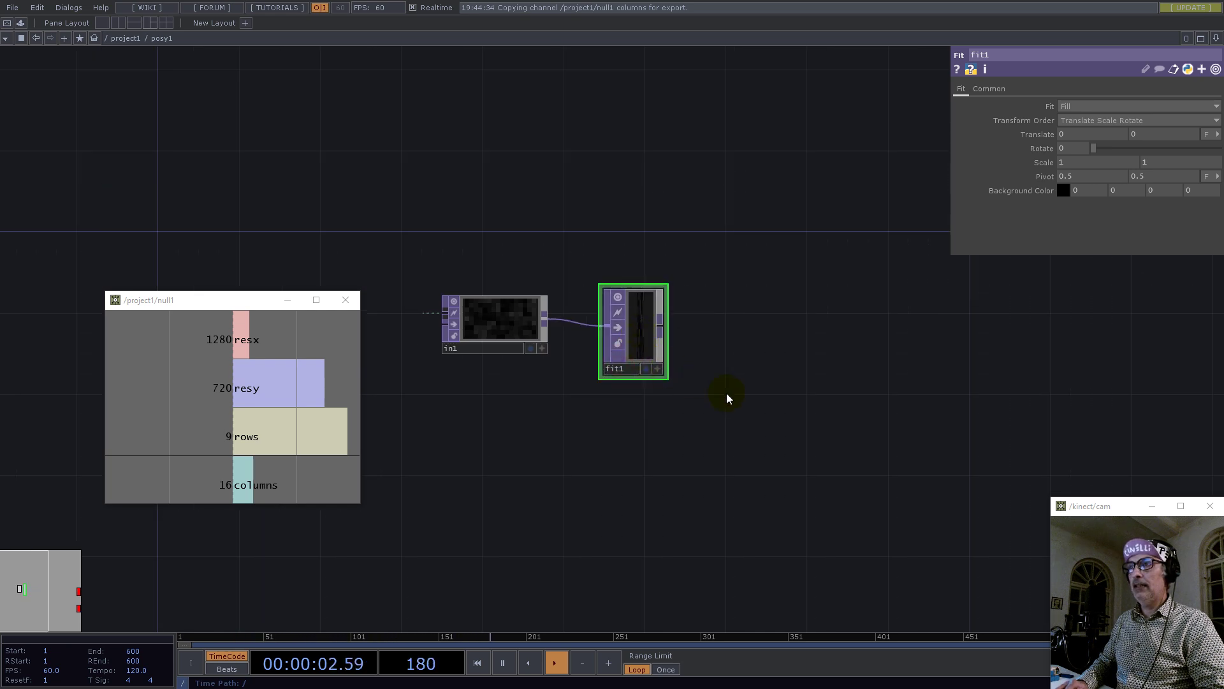
pyautogui.moveTo(779, 404); pyautogui.dragTo(823, 304)
pyautogui.doubleClick(596, 409)
pyautogui.click(789, 182)
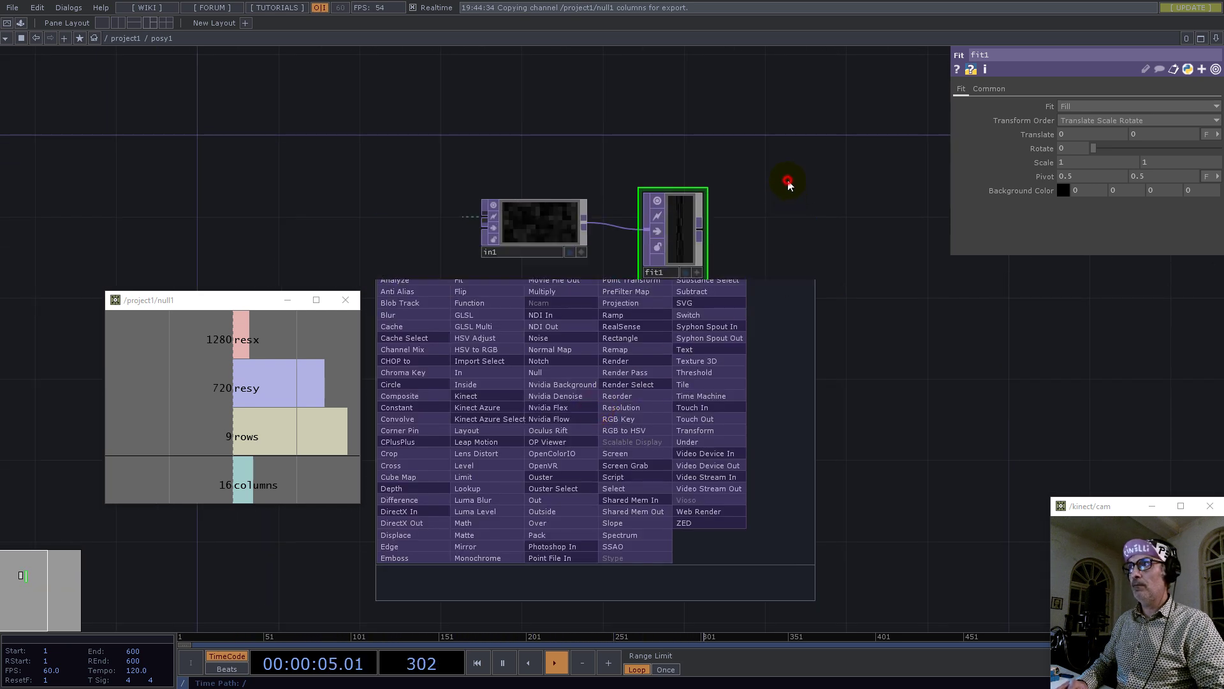
pyautogui.scroll(-4, 590, 317)
pyautogui.scroll(-10, 598, 325)
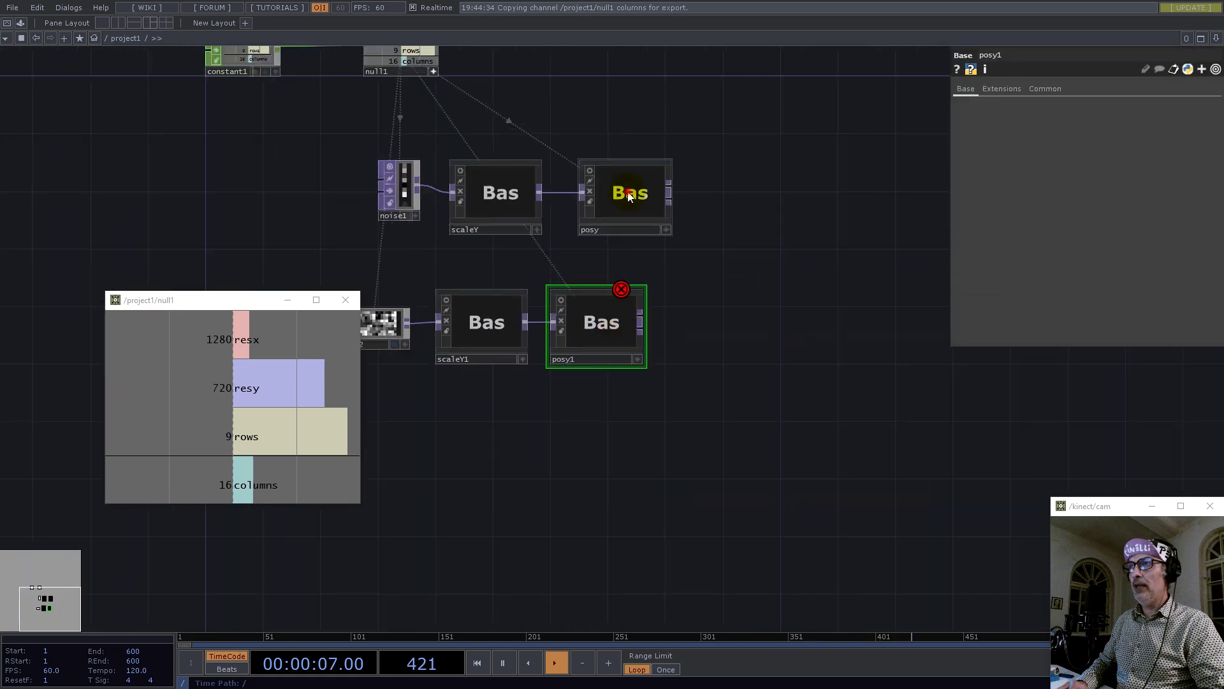
# - Copy ramp1 and math1 from inside posy and paste them into posy1
pyautogui.doubleClick(629, 193)
pyautogui.moveTo(644, 224); pyautogui.dragTo(884, 143)
pyautogui.moveTo(635, 386); pyautogui.dragTo(511, 324, button='right')
pyautogui.hotkey('ctrl', 'c')
pyautogui.press('u')
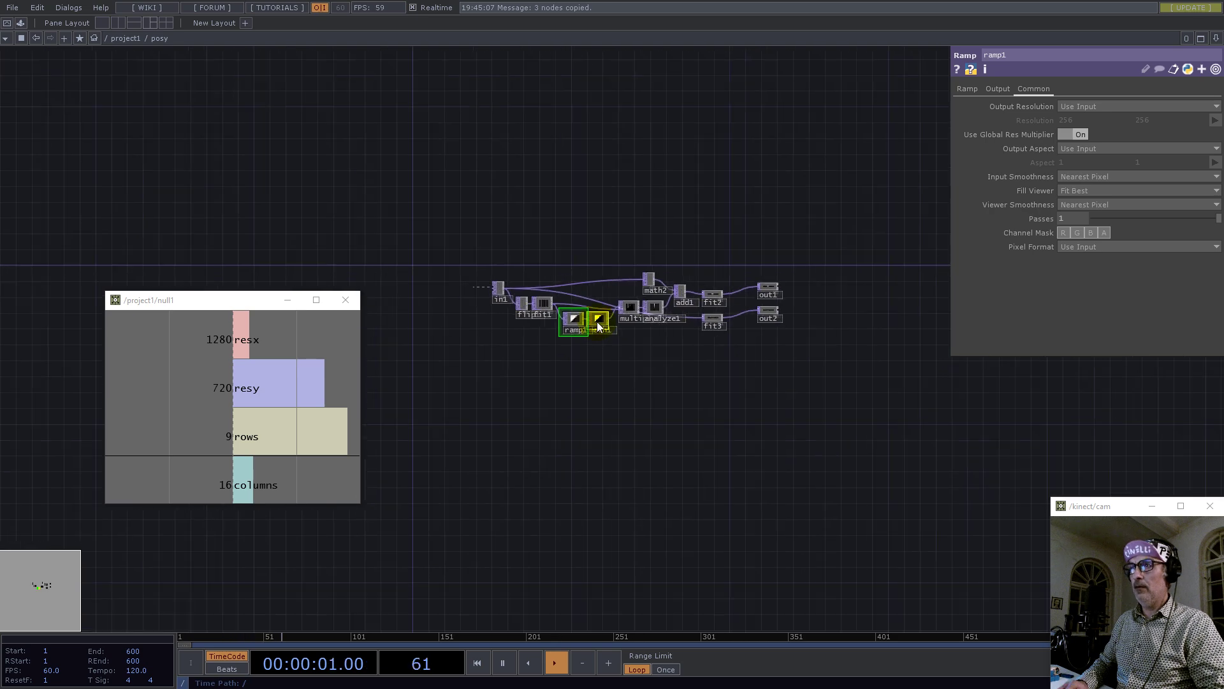
pyautogui.scroll(-5, 597, 321)
pyautogui.scroll(5, 580, 502)
pyautogui.moveTo(727, 434); pyautogui.dragTo(804, 291)
pyautogui.moveTo(603, 307); pyautogui.dragTo(1048, 422)
pyautogui.hotkey('ctrl', 'v')
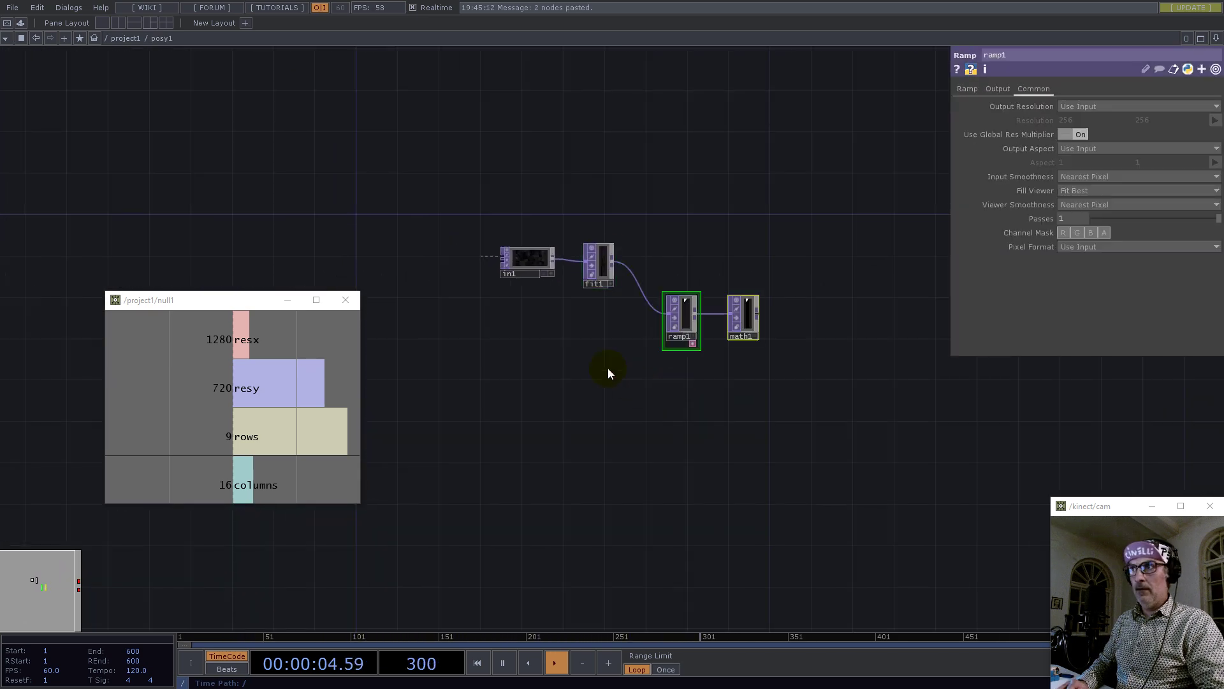
# - Disconnect the fit1→ramp1 wire and move the pasted ramp1 and math1 down-left
pyautogui.scroll(5, 592, 306)
pyautogui.rightClick(713, 252)
pyautogui.click(748, 288)
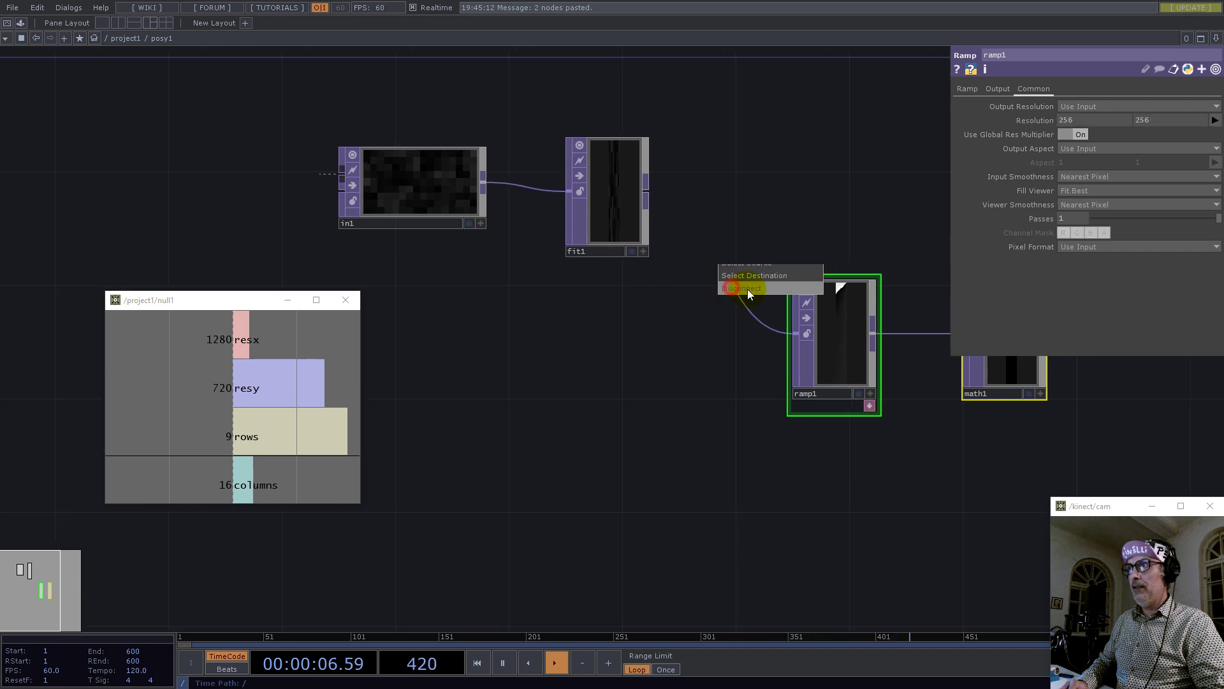
pyautogui.moveTo(752, 303); pyautogui.dragTo(618, 312)
pyautogui.moveTo(637, 231); pyautogui.dragTo(929, 434, button='right')
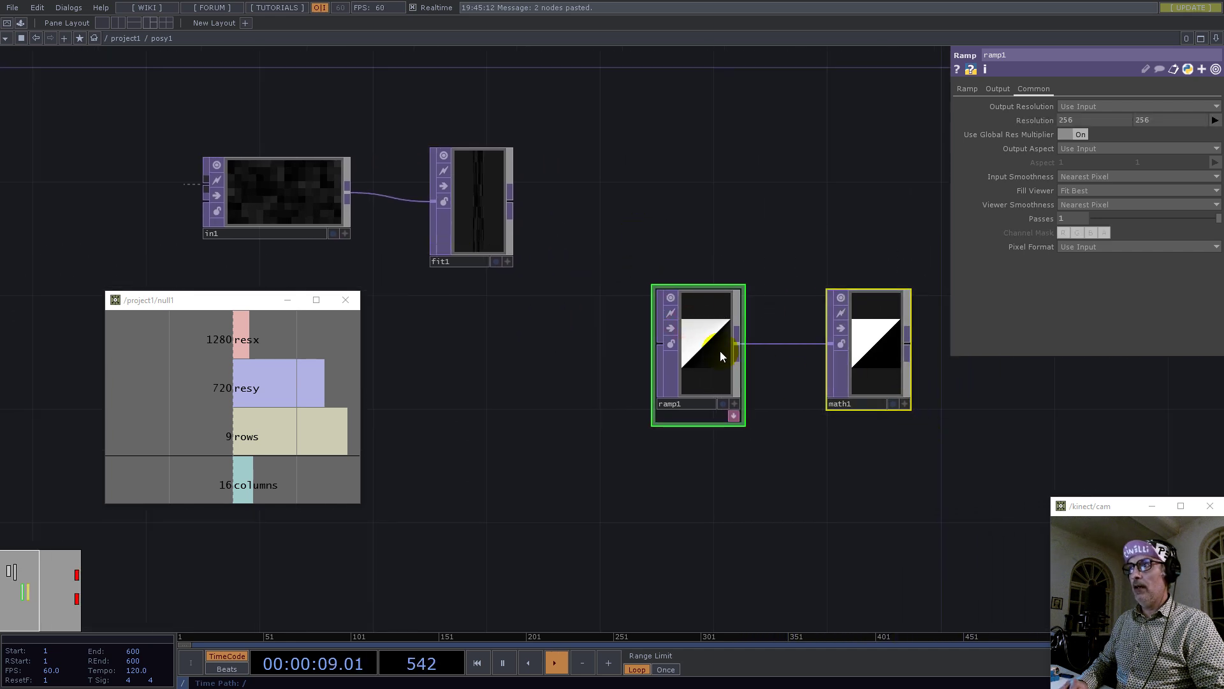
pyautogui.moveTo(720, 351); pyautogui.dragTo(608, 407)
# - Enlarge the ramp1 and math1 node previews, shifting math1 to the right
pyautogui.click(638, 297)
pyautogui.moveTo(627, 339); pyautogui.dragTo(620, 358)
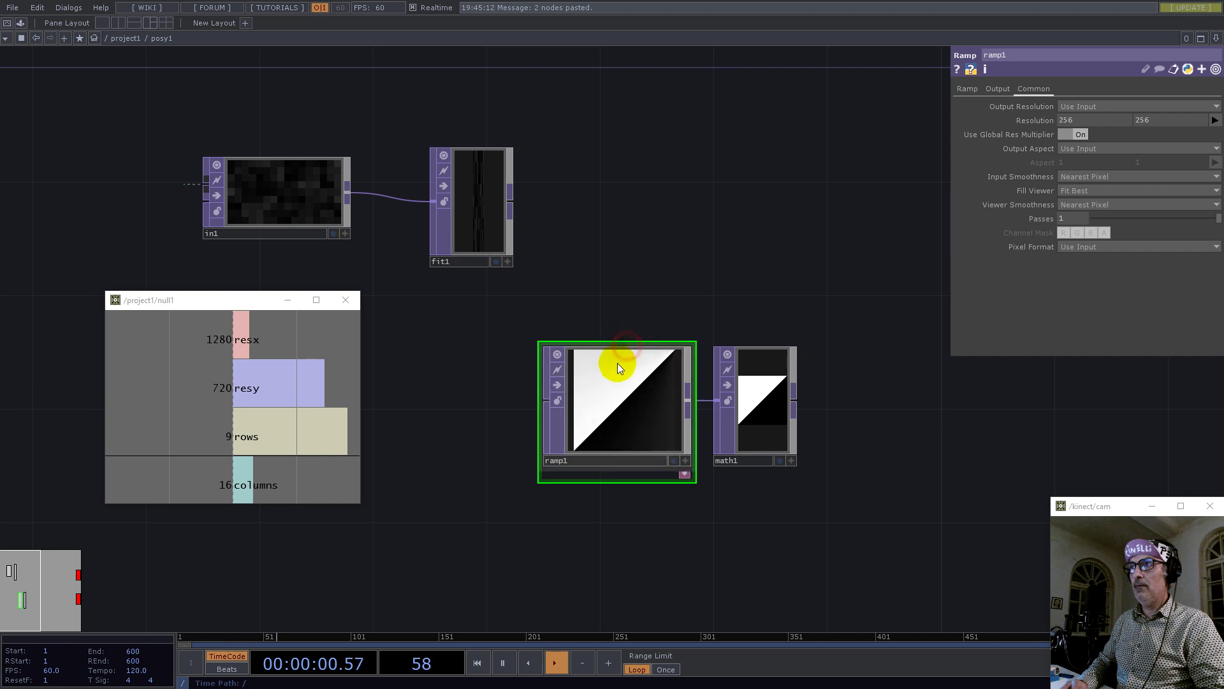
pyautogui.click(630, 297)
pyautogui.click(762, 401)
pyautogui.click(798, 340)
pyautogui.moveTo(777, 391); pyautogui.dragTo(919, 417)
pyautogui.click(748, 298)
# - Link ramp1's Resolution to null1's columns channel (16) and place math1 beside ramp1
pyautogui.click(623, 401)
pyautogui.moveTo(242, 483); pyautogui.dragTo(1029, 118)
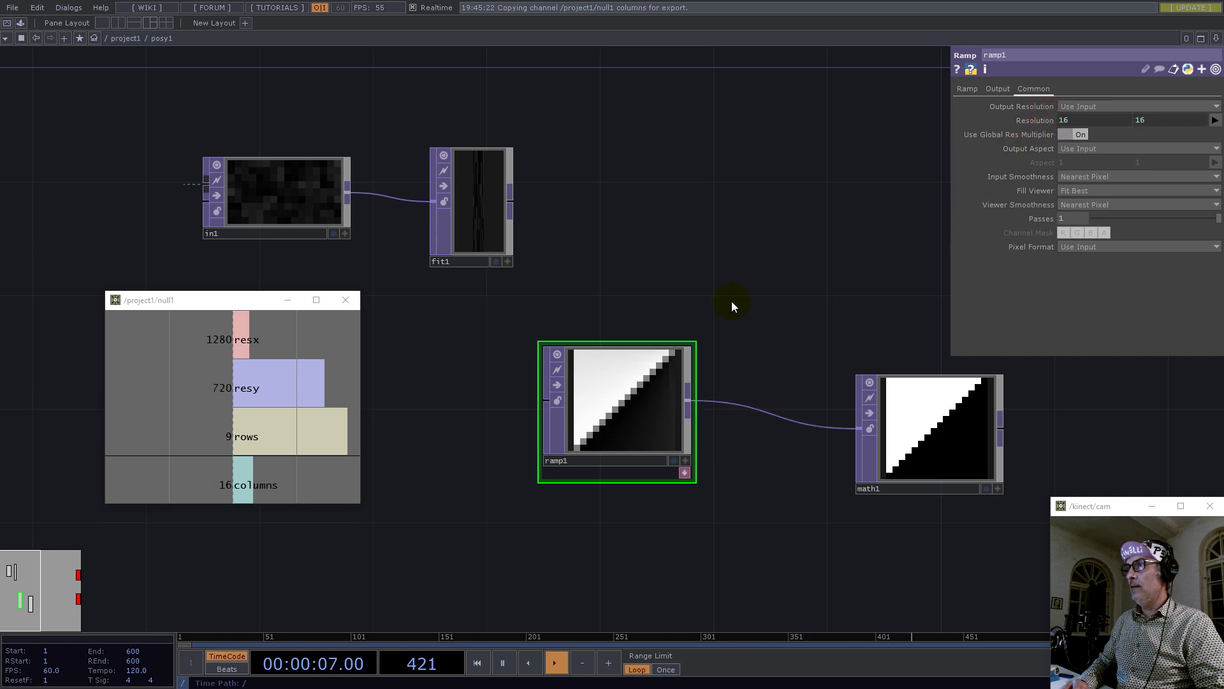
pyautogui.moveTo(859, 473); pyautogui.dragTo(861, 475, button='right')
pyautogui.moveTo(920, 435); pyautogui.dragTo(759, 452)
pyautogui.moveTo(751, 287); pyautogui.dragTo(935, 247)
pyautogui.scroll(-2, 829, 326)
pyautogui.moveTo(916, 404); pyautogui.dragTo(844, 374)
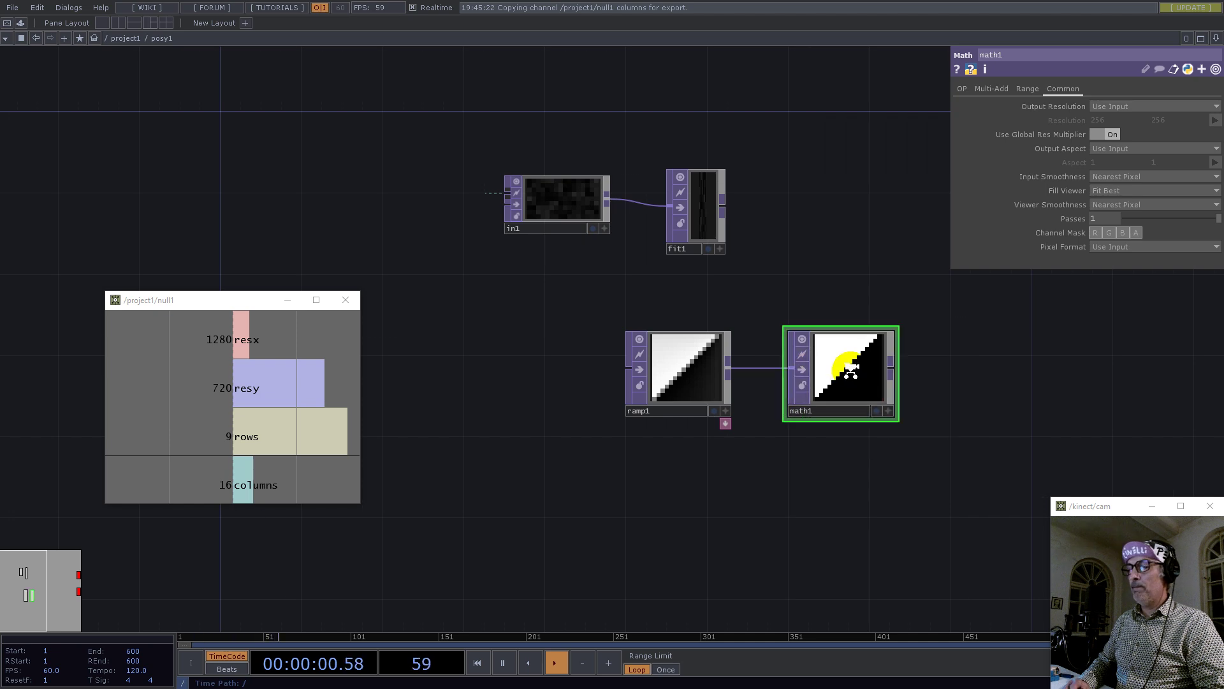
pyautogui.scroll(2, 839, 386)
pyautogui.scroll(4, 837, 385)
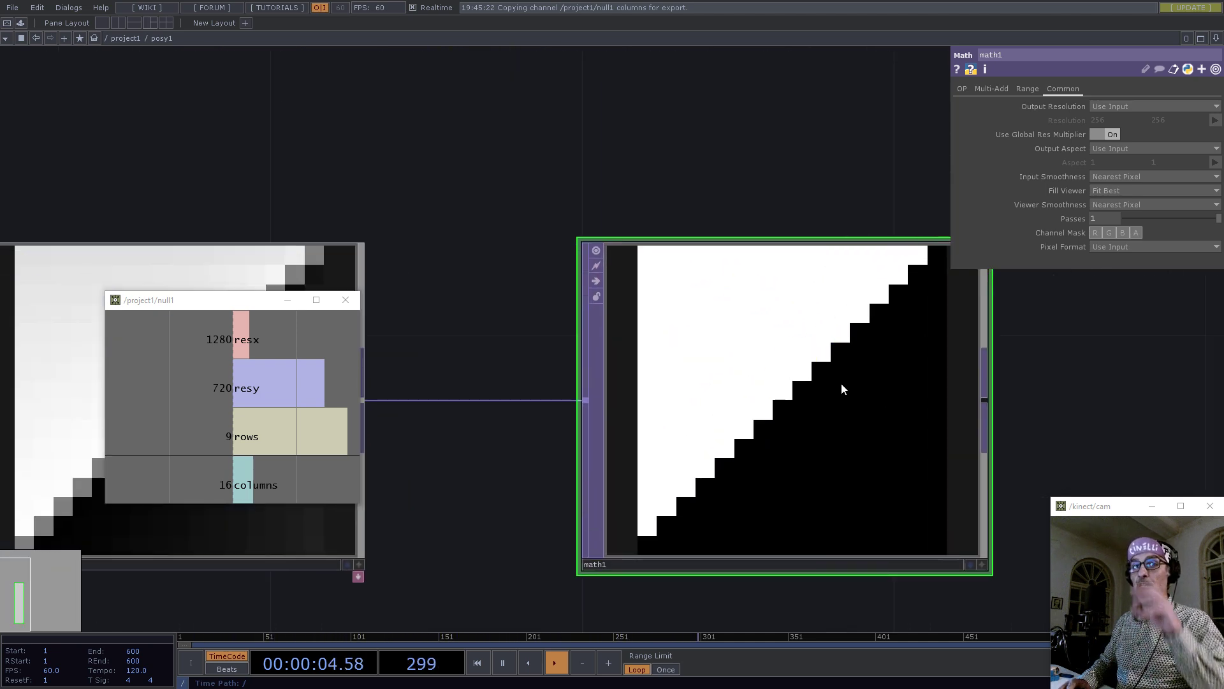
pyautogui.scroll(-4, 765, 338)
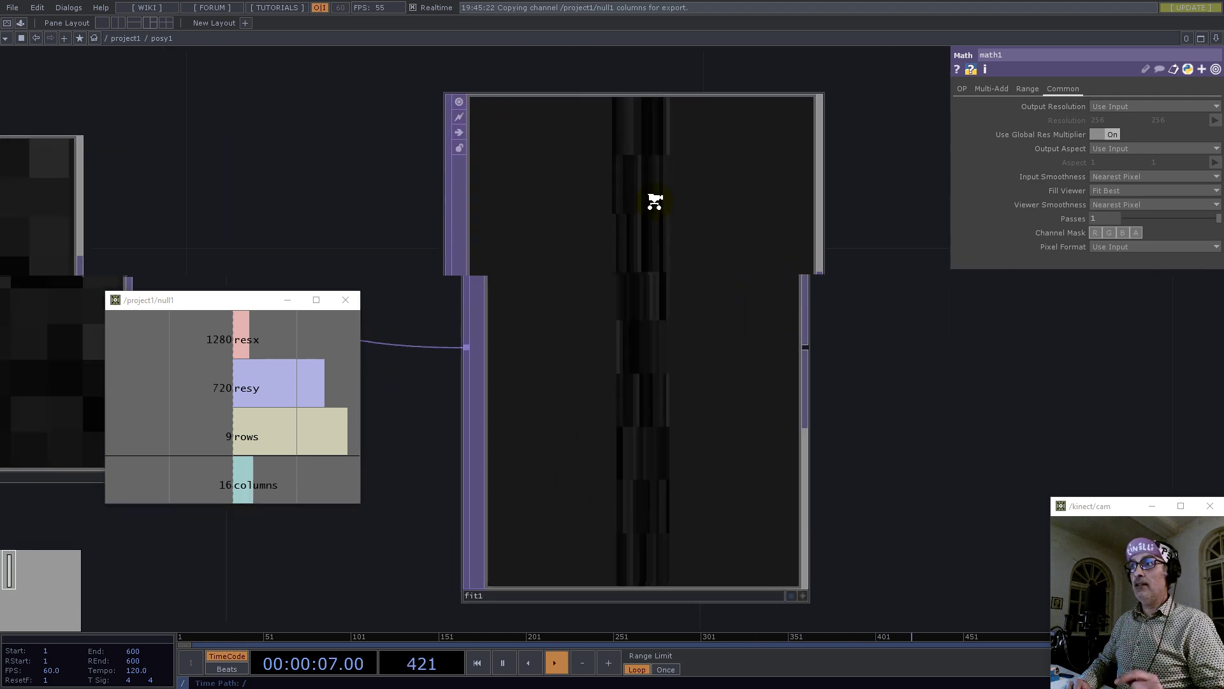
pyautogui.scroll(-5, 579, 219)
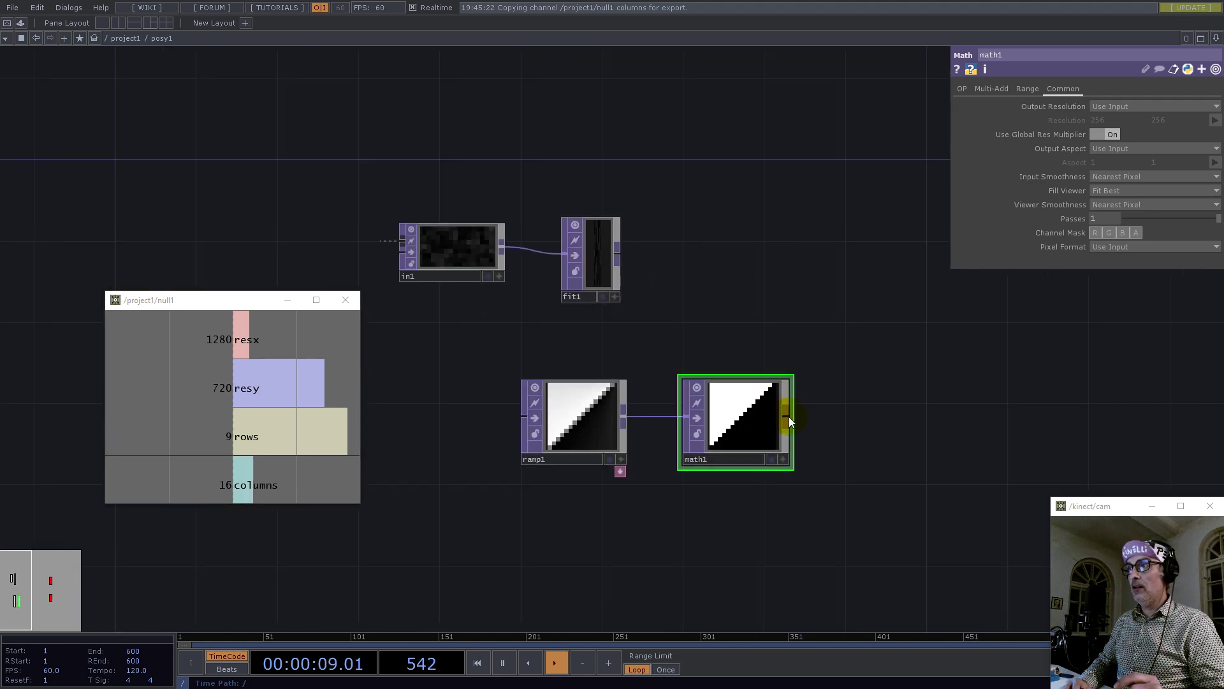
pyautogui.rightClick(789, 415)
# - Add crop1 after math1, tie its Crop Top to null1's rows, and use nearest-pixel viewer smoothness
pyautogui.write('cro')
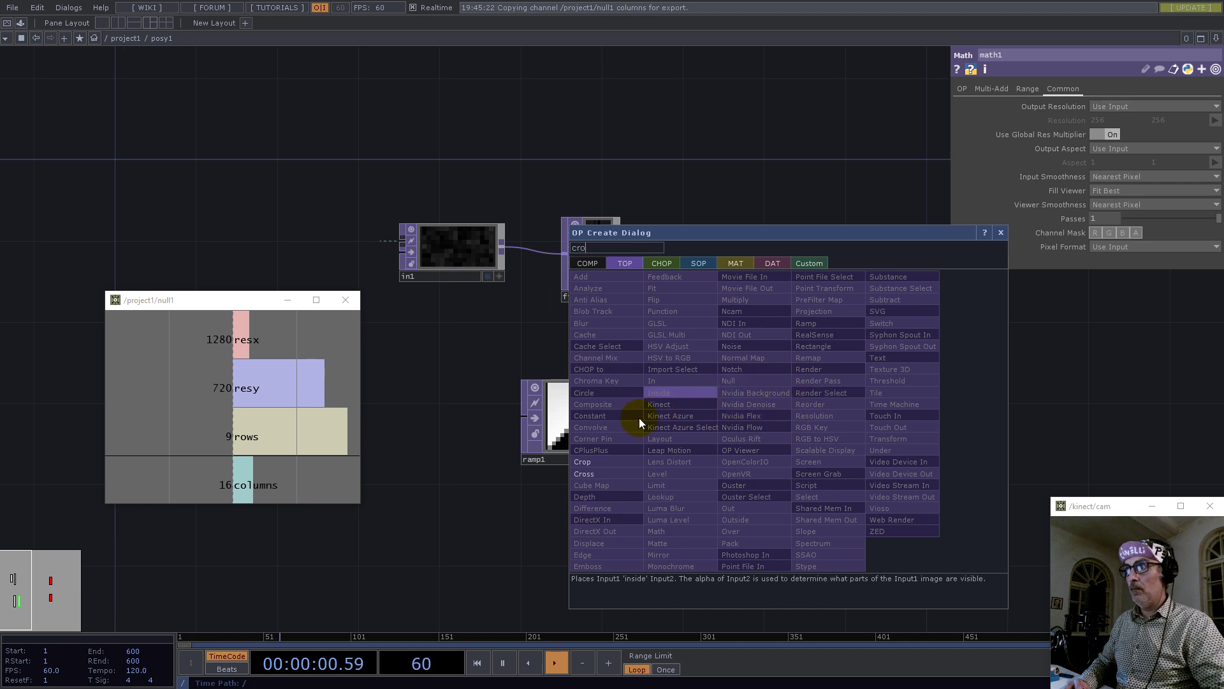
pyautogui.click(591, 461)
pyautogui.click(863, 424)
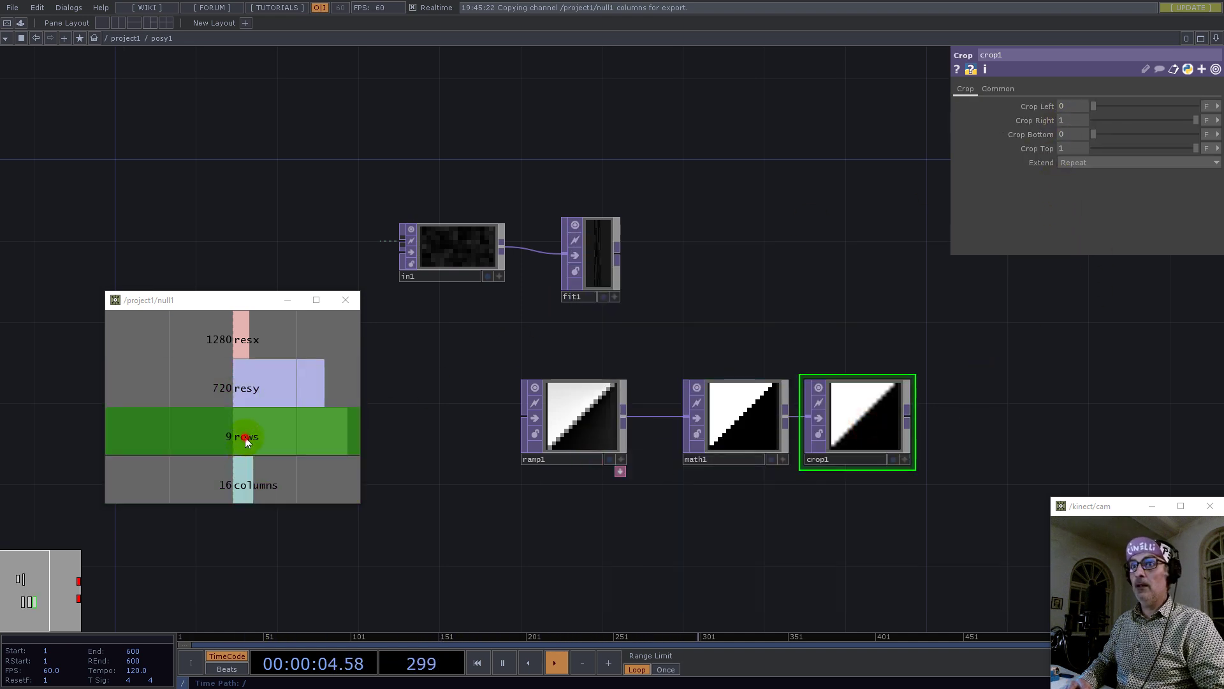
pyautogui.moveTo(242, 436); pyautogui.dragTo(1073, 144)
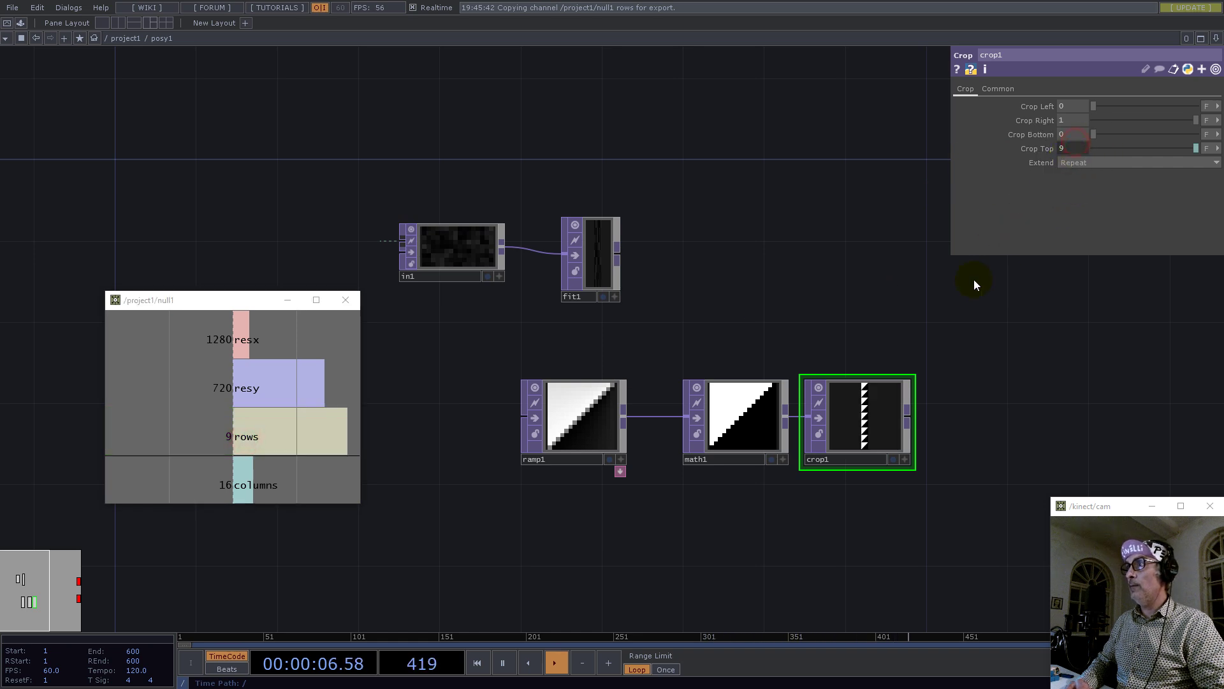
pyautogui.scroll(4, 917, 377)
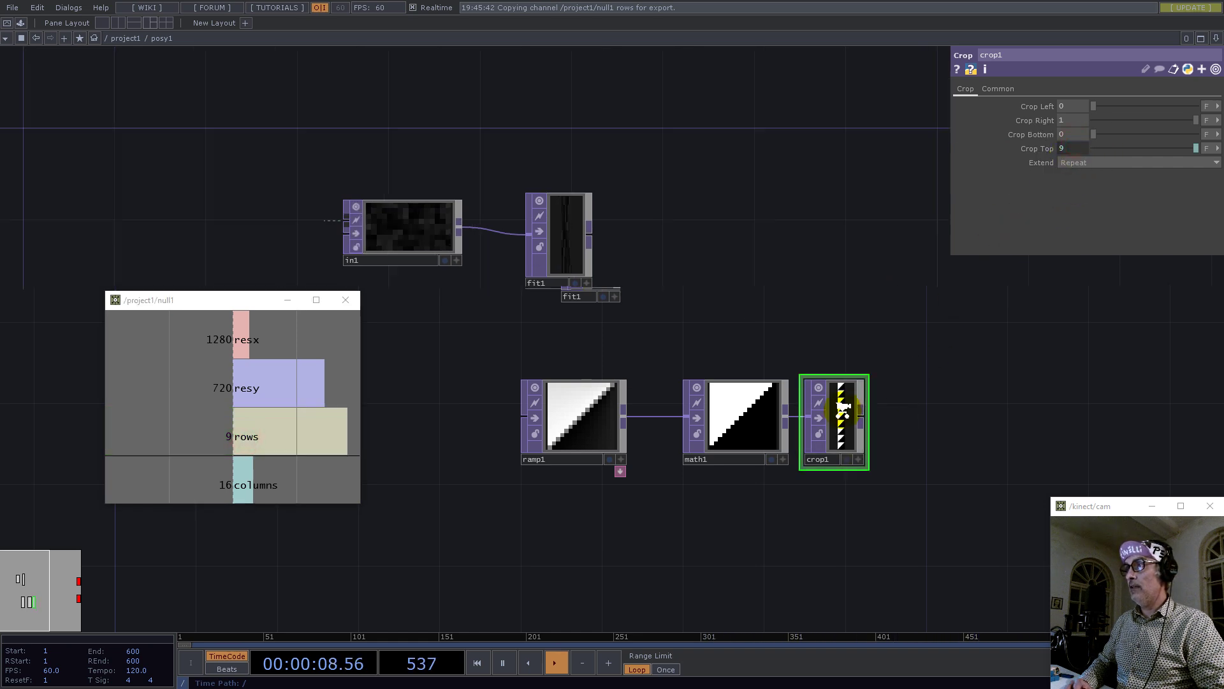
pyautogui.click(1014, 91)
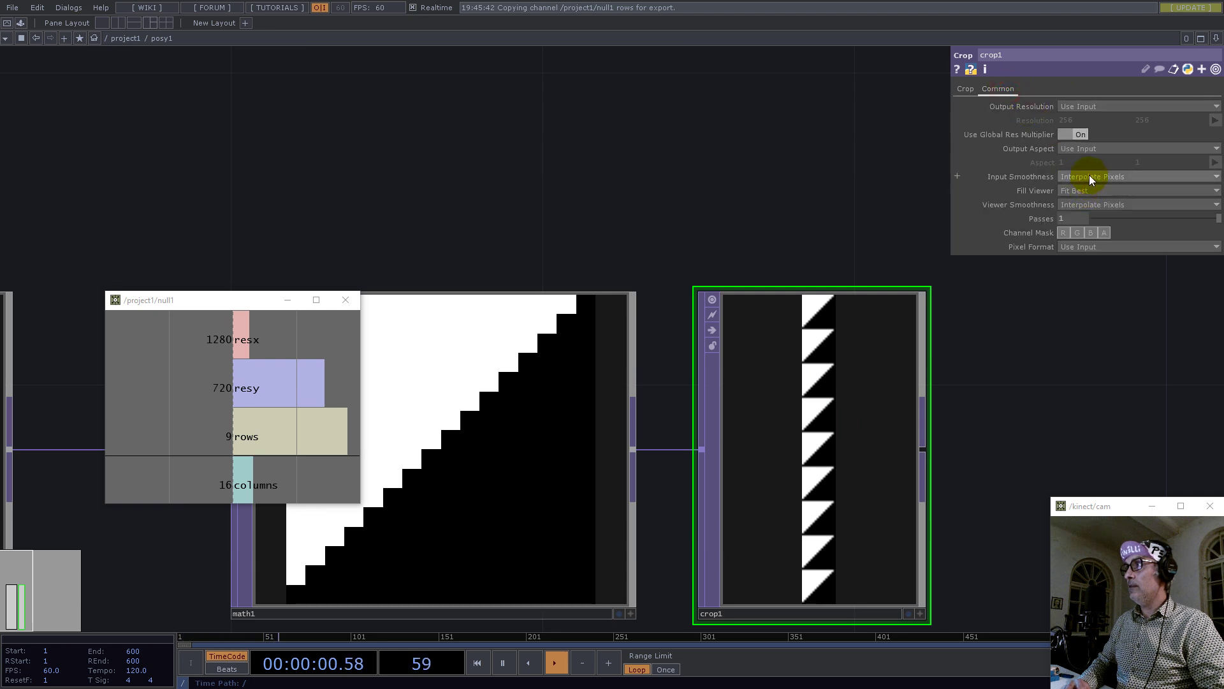
pyautogui.click(1092, 205)
pyautogui.click(1093, 216)
pyautogui.scroll(-5, 870, 342)
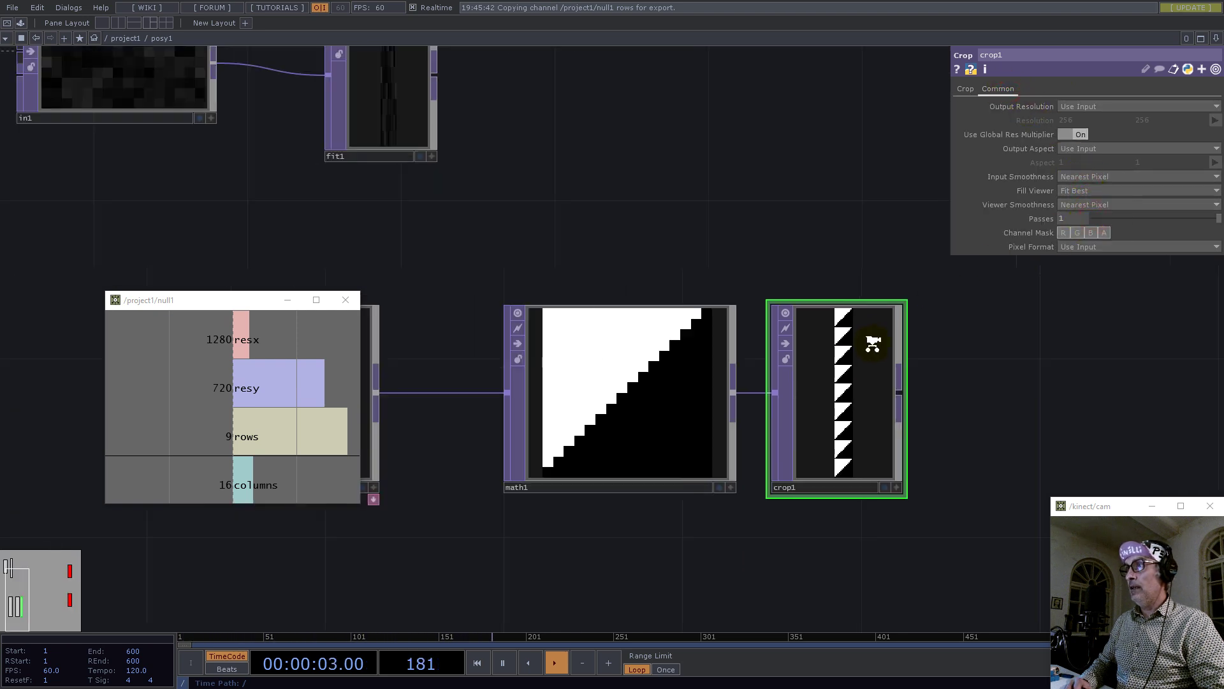
# - Add multiply1 combining crop1 and fit1, with Nearest Pixel input and viewer smoothness
pyautogui.rightClick(885, 351)
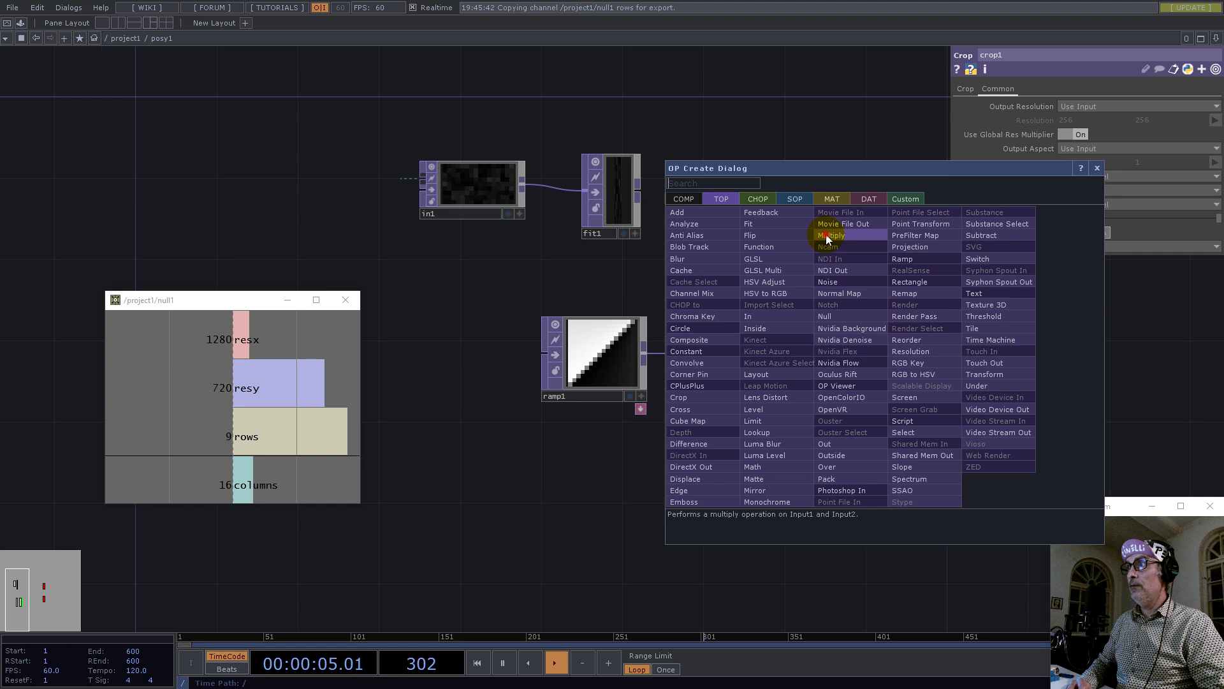
pyautogui.click(825, 234)
pyautogui.click(1020, 299)
pyautogui.moveTo(642, 193); pyautogui.dragTo(966, 309)
pyautogui.scroll(5, 870, 358)
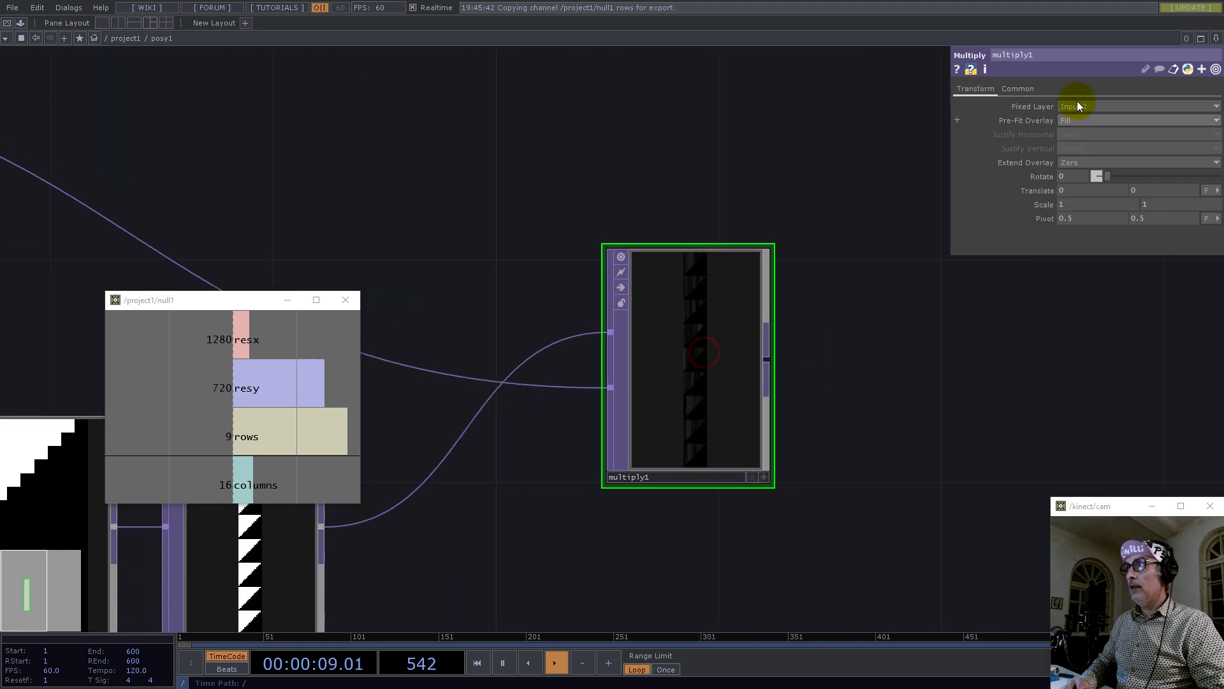
pyautogui.click(1019, 89)
pyautogui.click(1097, 176)
pyautogui.click(1083, 189)
pyautogui.click(1098, 204)
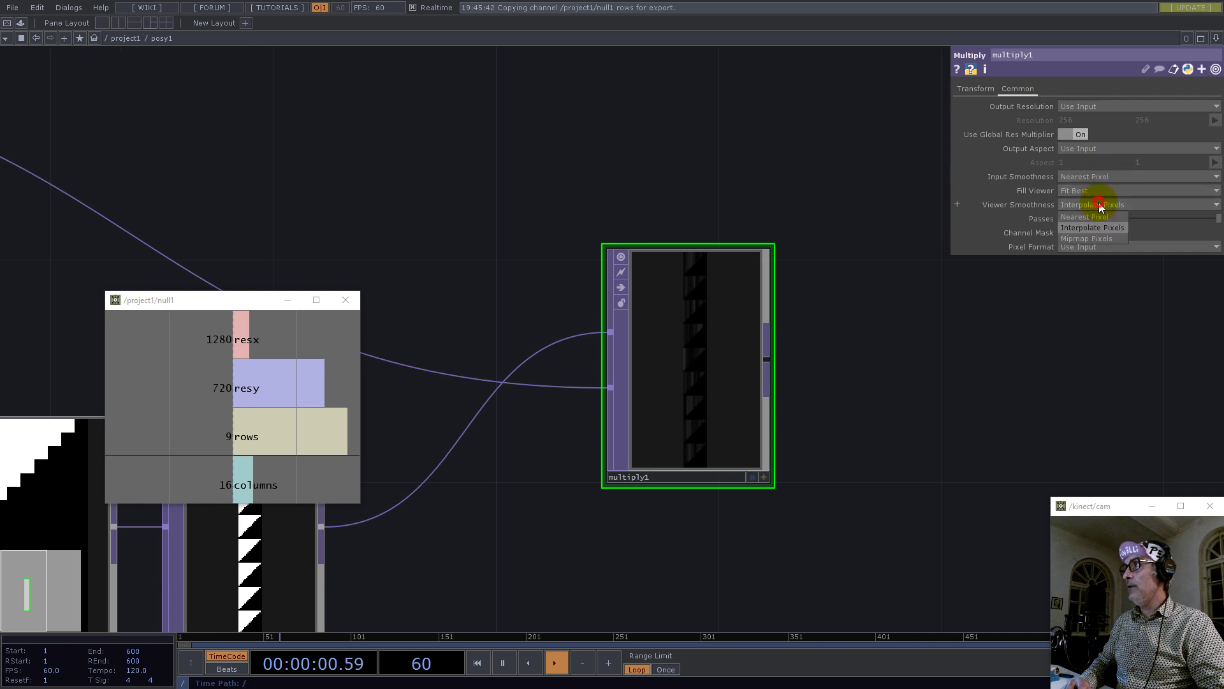
pyautogui.click(1087, 217)
# - Add analyze1 after multiply1 with Scope set to Rows and Operation set to Sum
pyautogui.rightClick(766, 360)
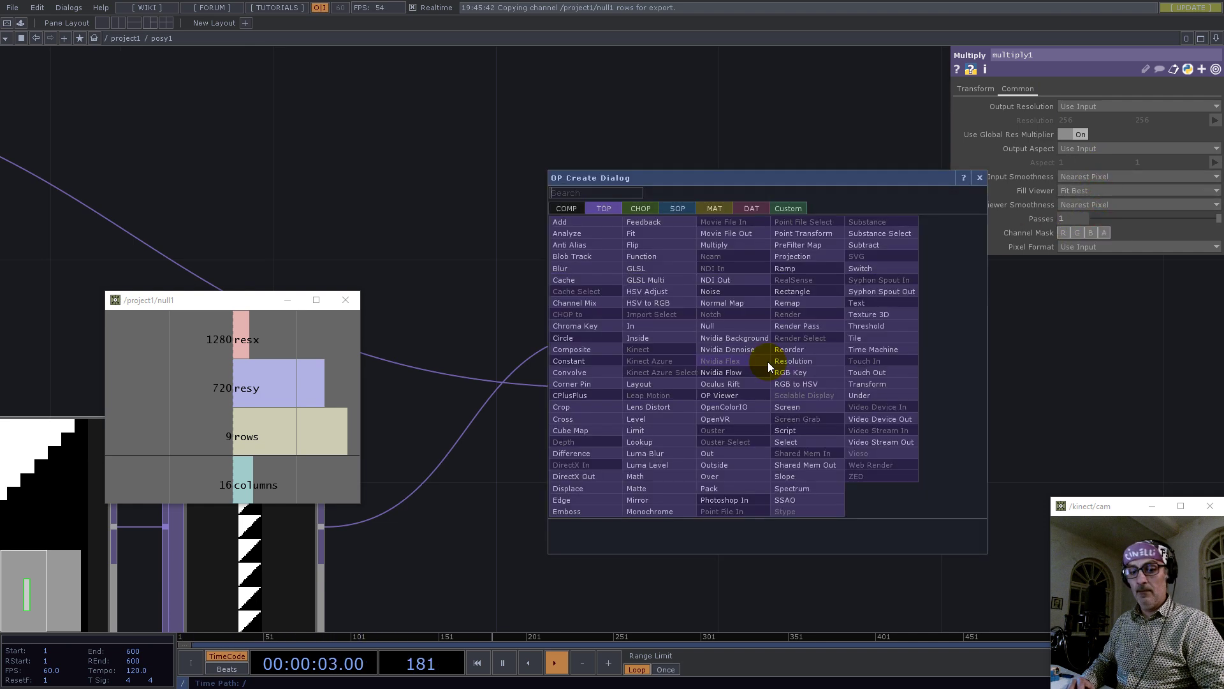
pyautogui.write('an')
pyautogui.click(583, 235)
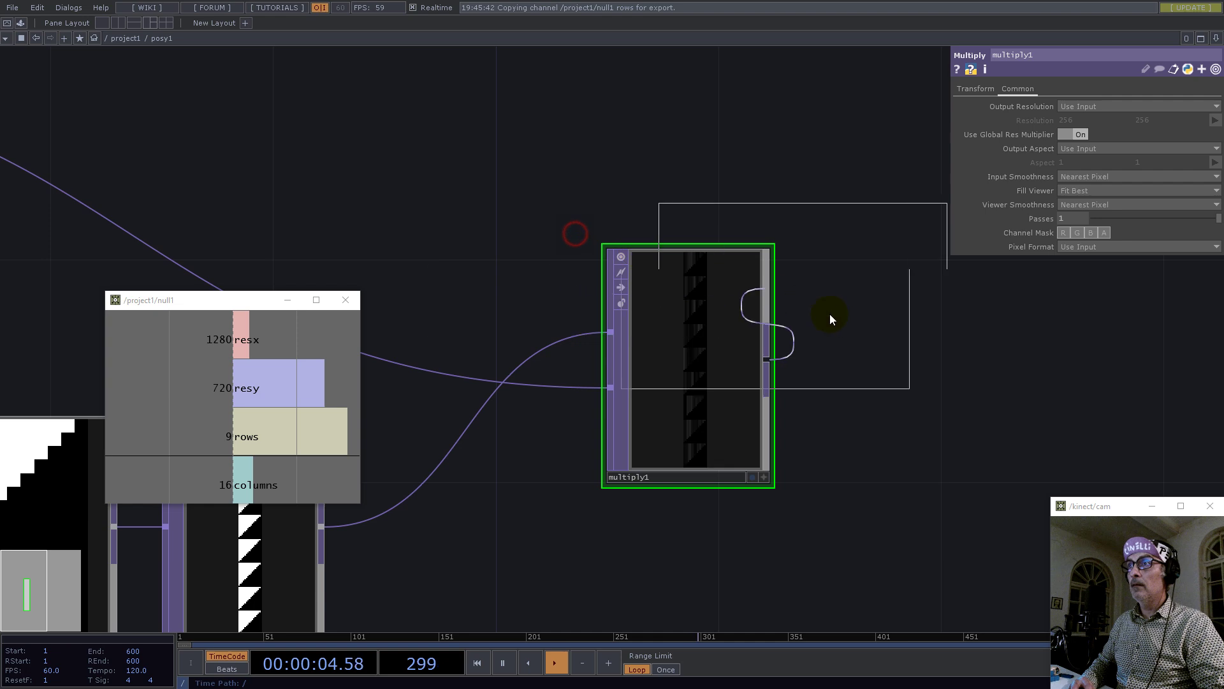
pyautogui.click(956, 369)
pyautogui.click(1080, 135)
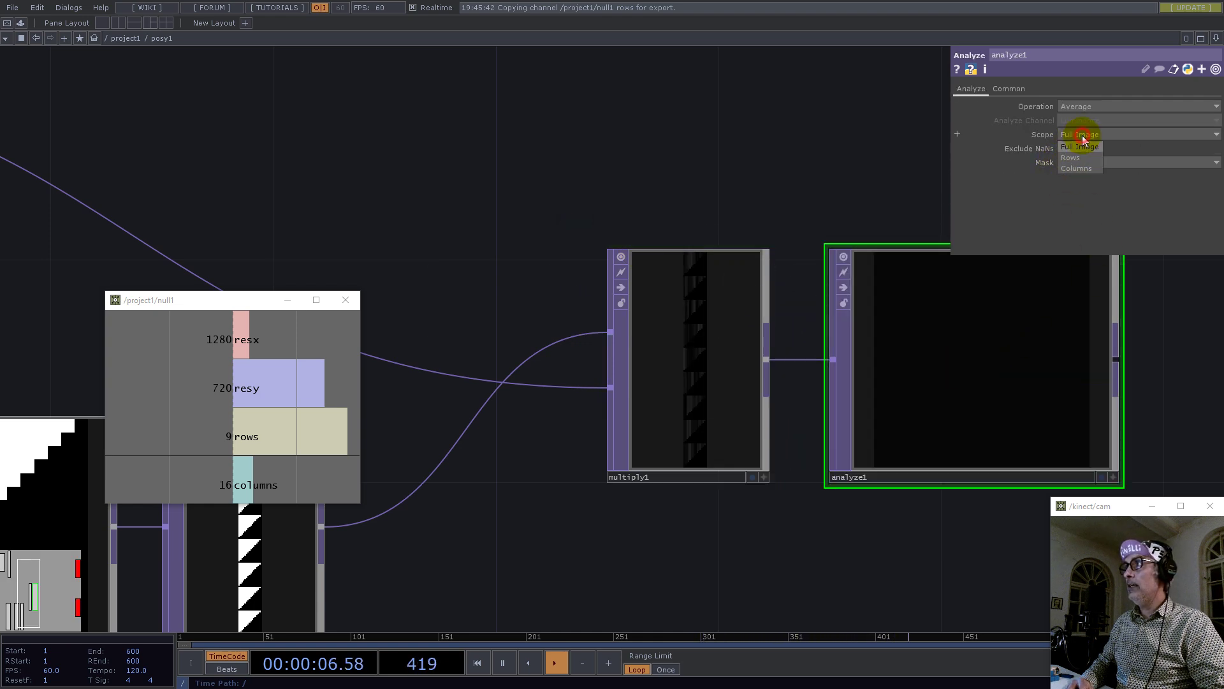
pyautogui.click(1079, 158)
pyautogui.click(1084, 106)
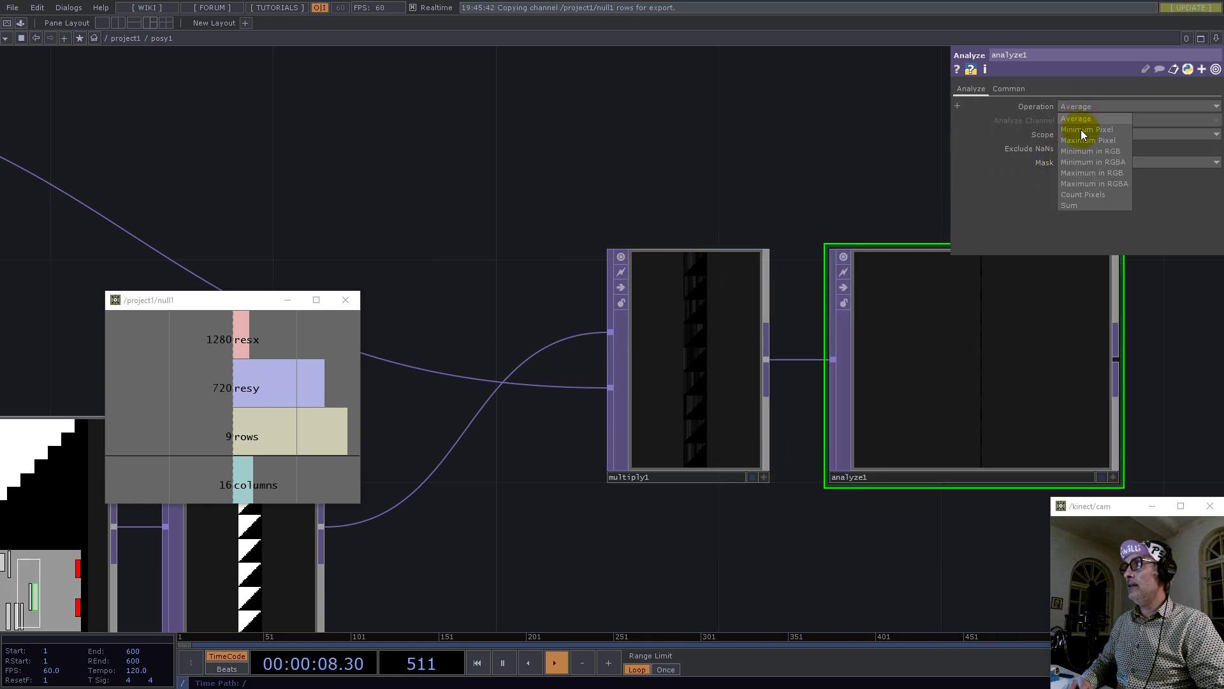
pyautogui.click(1080, 205)
pyautogui.moveTo(784, 172); pyautogui.dragTo(423, 218)
pyautogui.scroll(8, 635, 343)
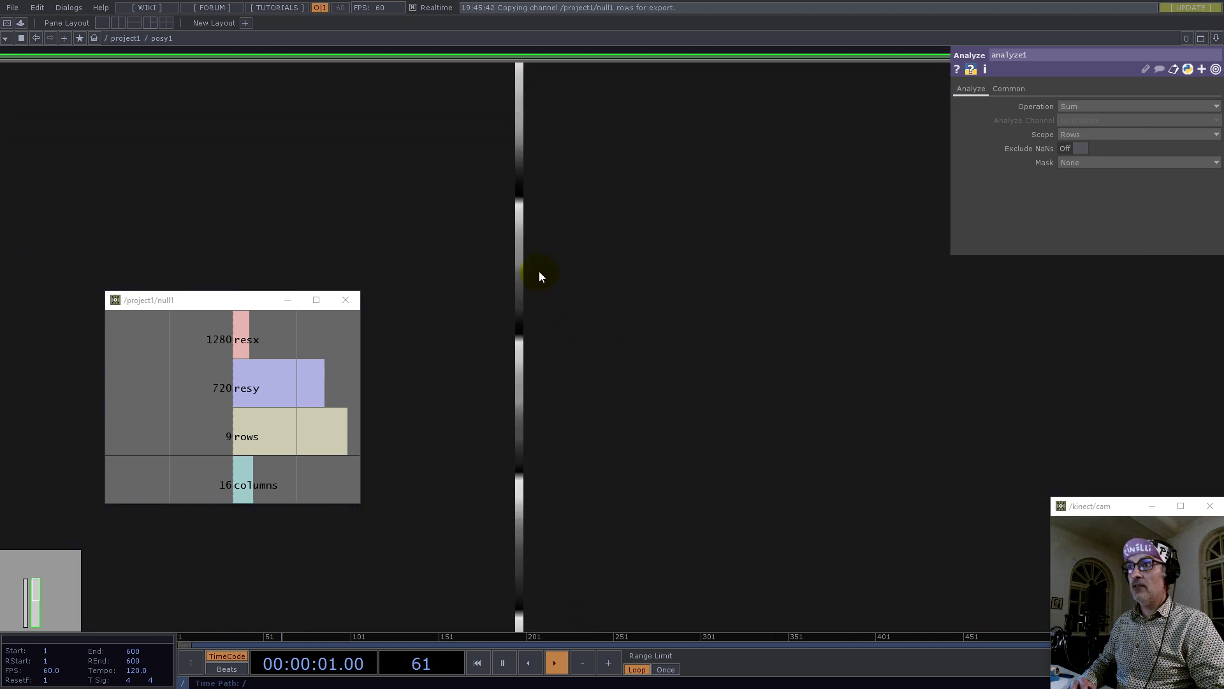
pyautogui.scroll(-6, 539, 271)
# - Set analyze1's input and viewer smoothness to Nearest Pixel and narrow the node
pyautogui.click(1009, 88)
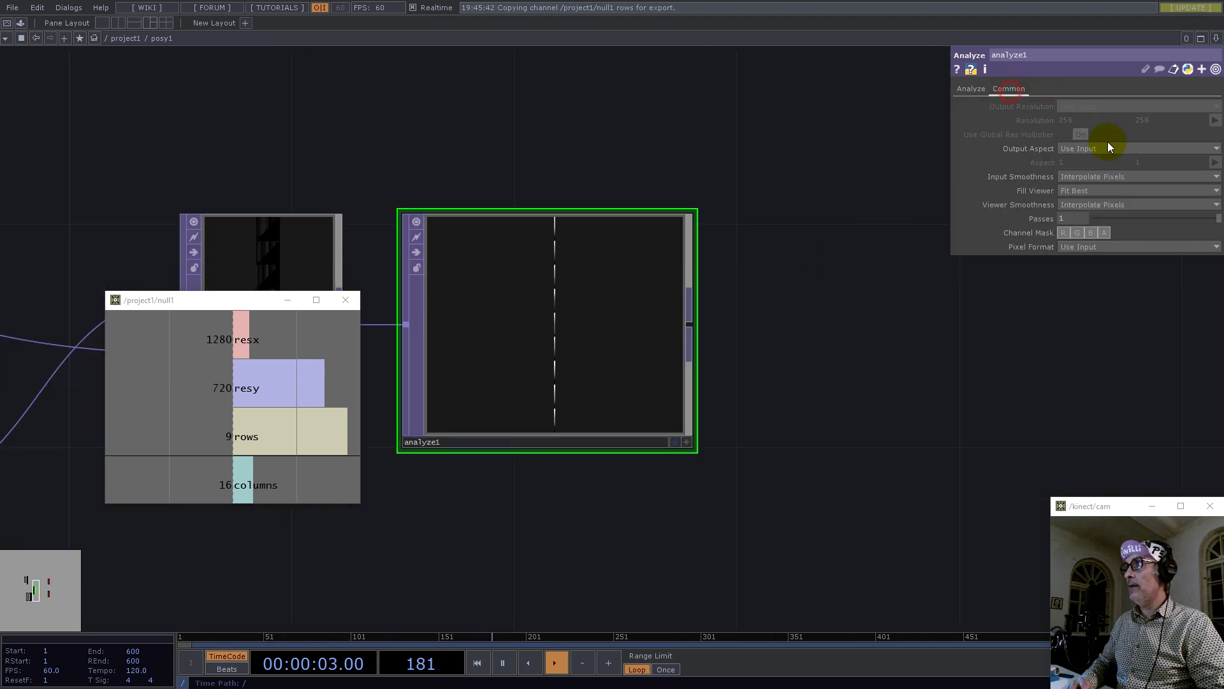
pyautogui.click(1110, 178)
pyautogui.click(1103, 190)
pyautogui.click(1108, 205)
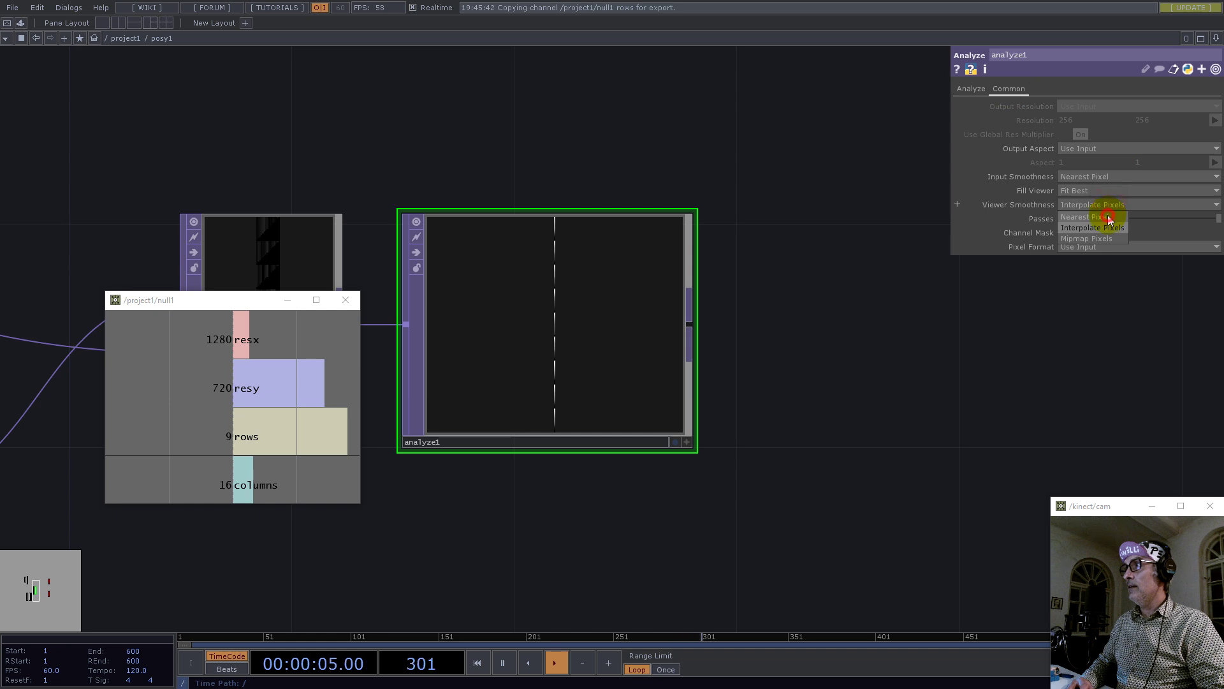
pyautogui.click(1110, 218)
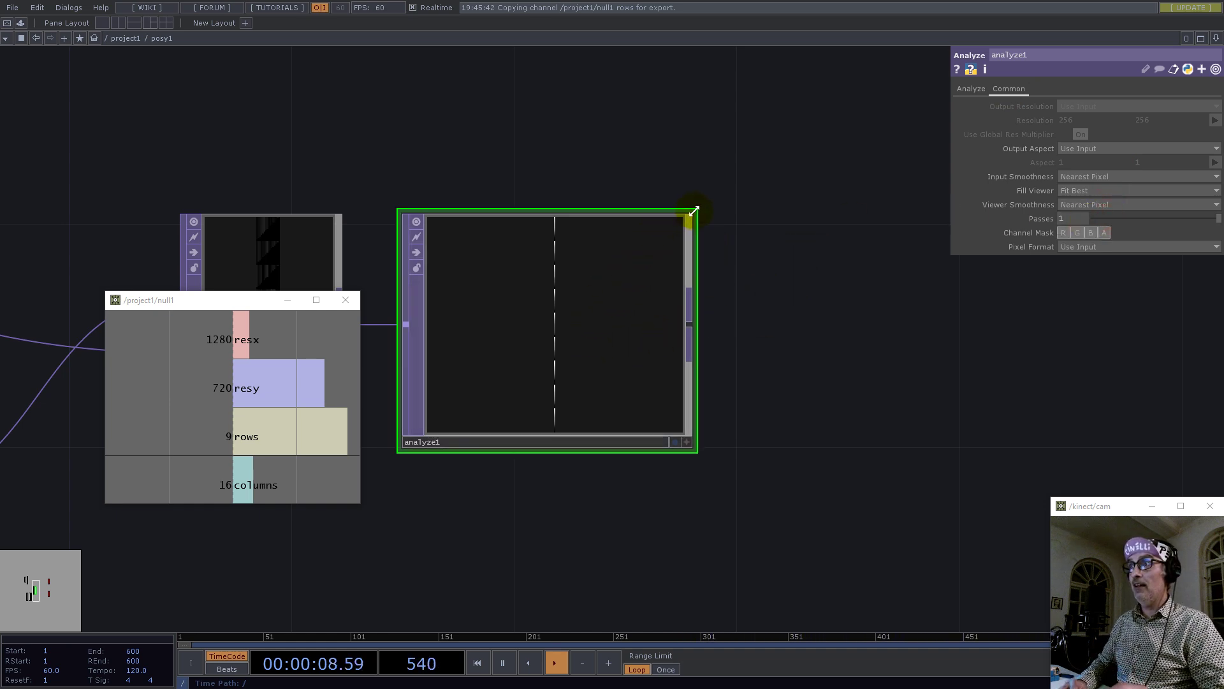
pyautogui.moveTo(694, 211); pyautogui.dragTo(565, 213)
pyautogui.scroll(-5, 637, 312)
pyautogui.moveTo(633, 315); pyautogui.dragTo(764, 317)
pyautogui.scroll(4, 764, 317)
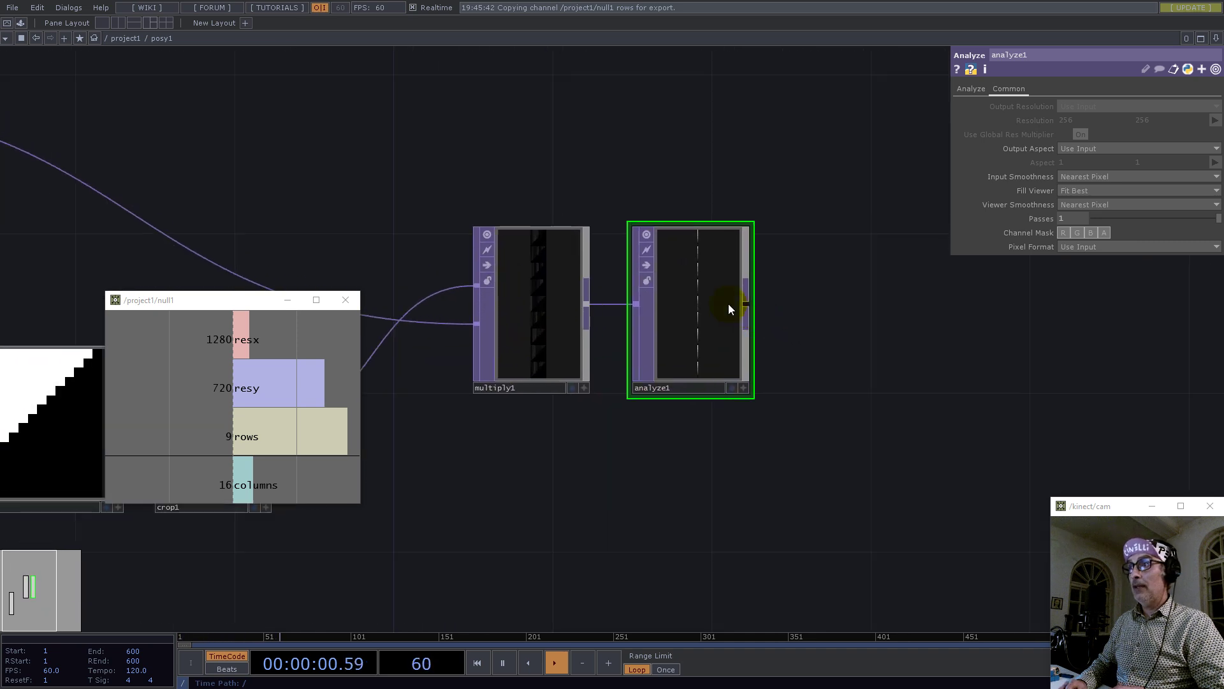
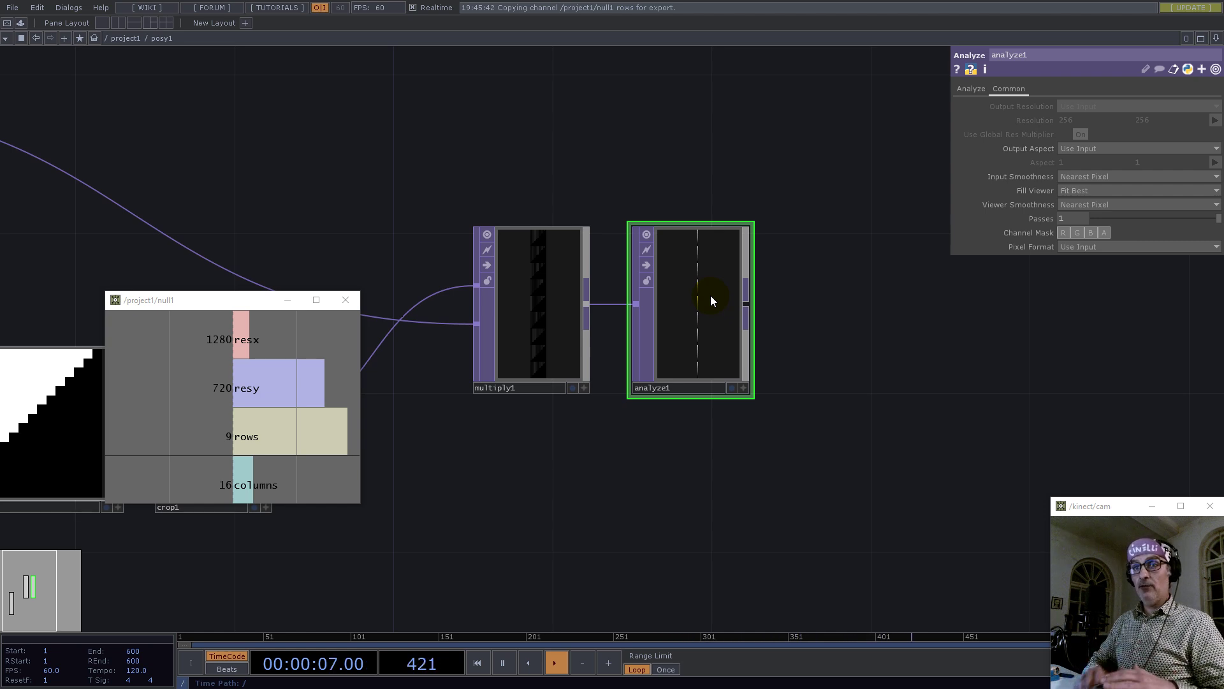
# - Add a pointRepack component from the Palette next to analyze1 and wire analyze1 into it
pyautogui.scroll(-2, 713, 300)
pyautogui.click(20, 23)
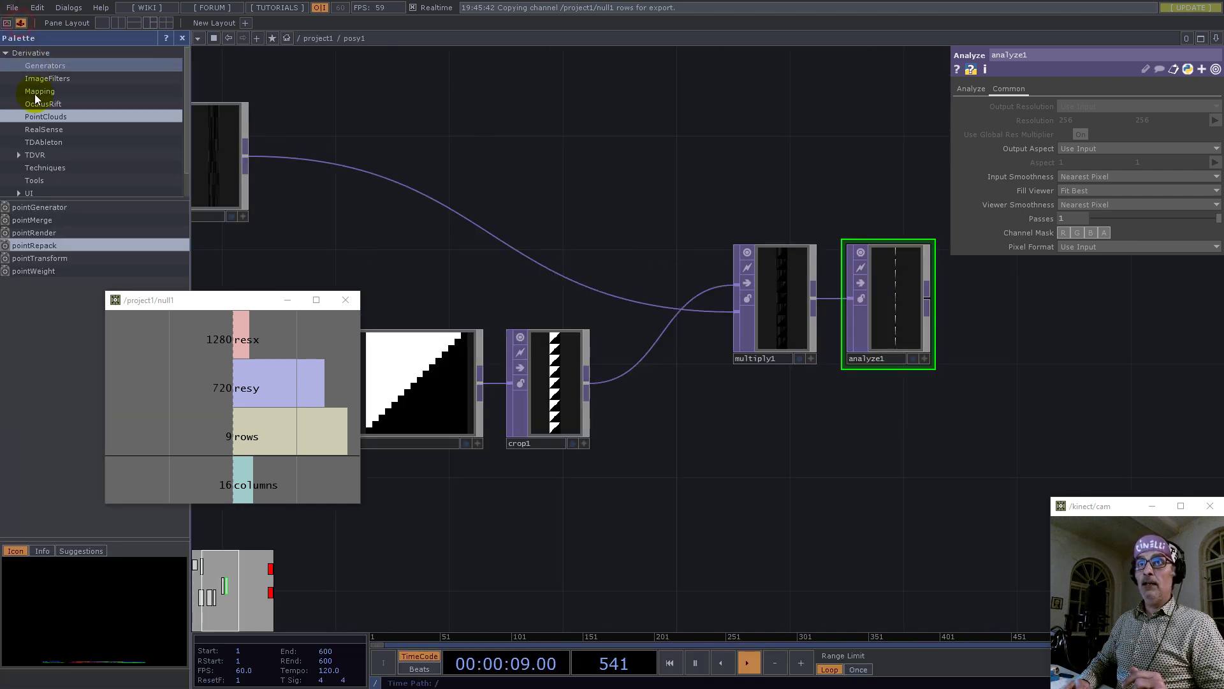
pyautogui.moveTo(40, 247); pyautogui.dragTo(883, 333)
pyautogui.click(182, 38)
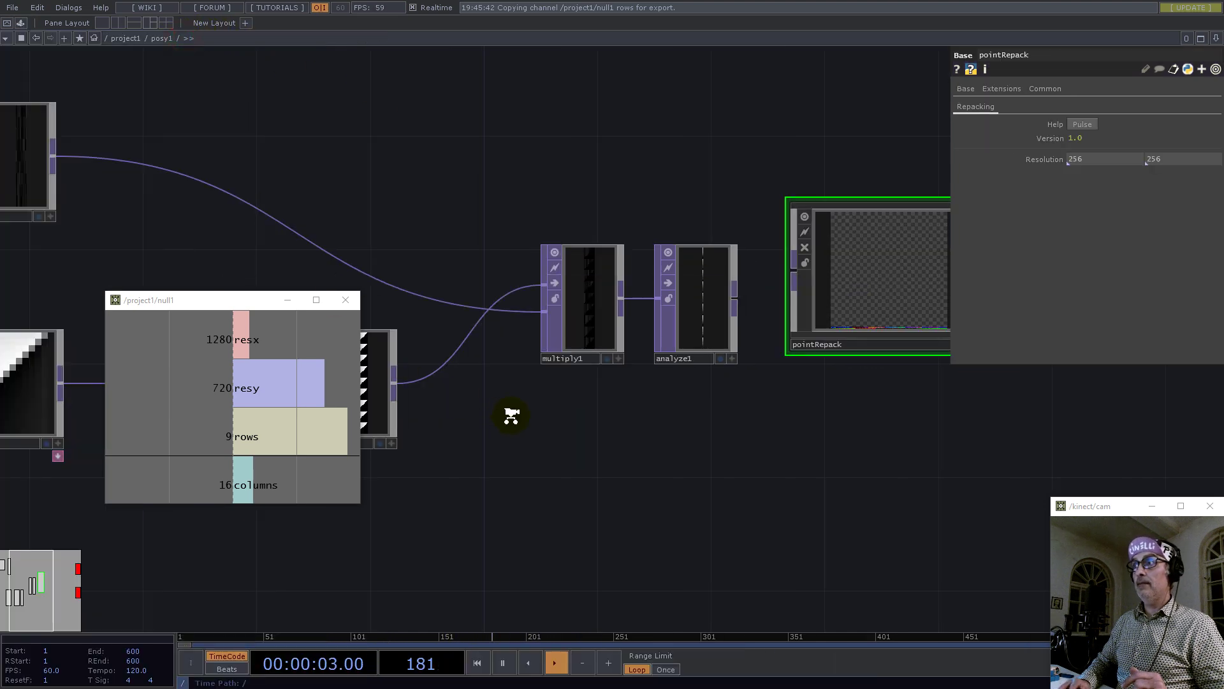
pyautogui.scroll(-3, 715, 346)
pyautogui.scroll(5, 626, 350)
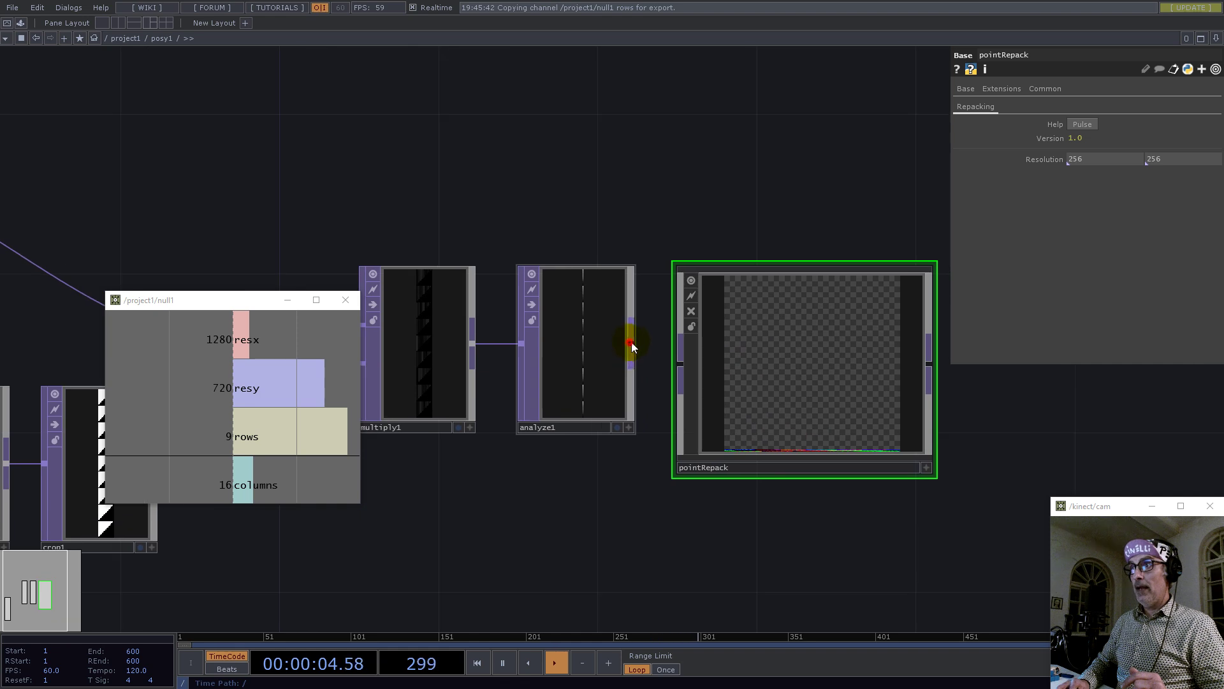
pyautogui.moveTo(628, 348); pyautogui.dragTo(678, 362)
# - Link pointRepack's Resolution to null1's columns and rows, giving 16 by 9
pyautogui.moveTo(237, 483); pyautogui.dragTo(1100, 159)
pyautogui.click(1104, 163)
pyautogui.moveTo(182, 417); pyautogui.dragTo(1171, 163)
pyautogui.click(1174, 167)
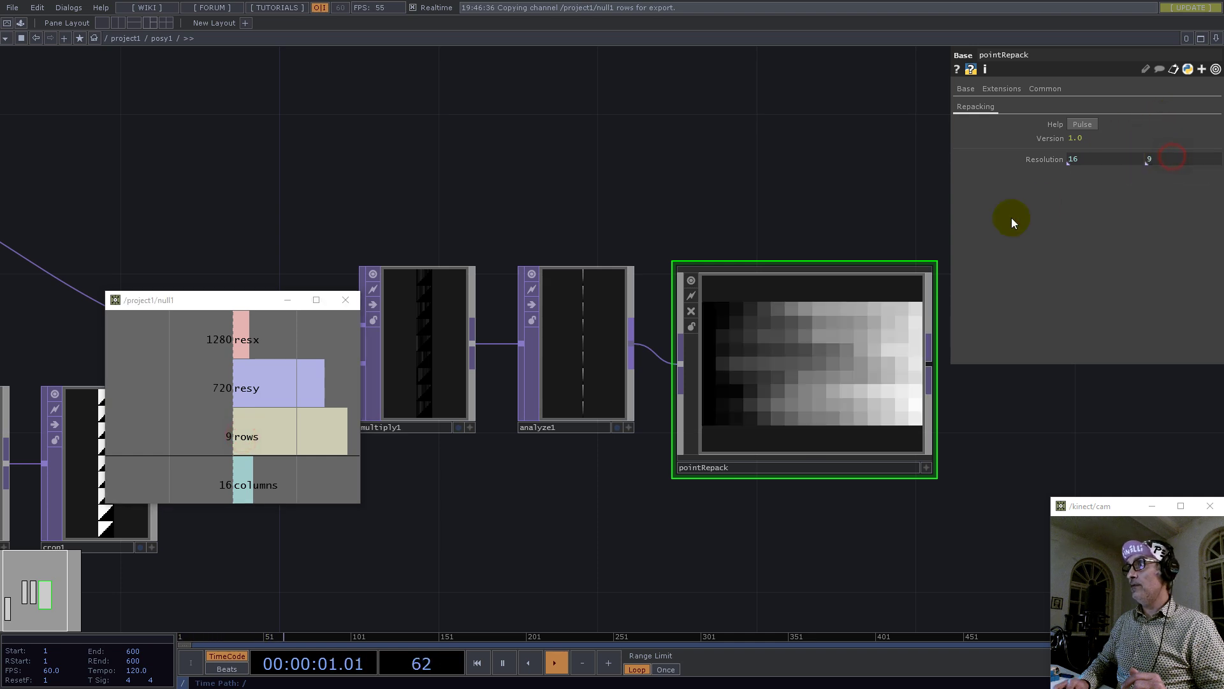
# - Tidy the network by repositioning pointRepack and the in1 node
pyautogui.moveTo(758, 380); pyautogui.dragTo(799, 344)
pyautogui.scroll(-4, 800, 344)
pyautogui.scroll(-4, 799, 345)
pyautogui.moveTo(798, 244); pyautogui.dragTo(814, 287)
pyautogui.press('c')
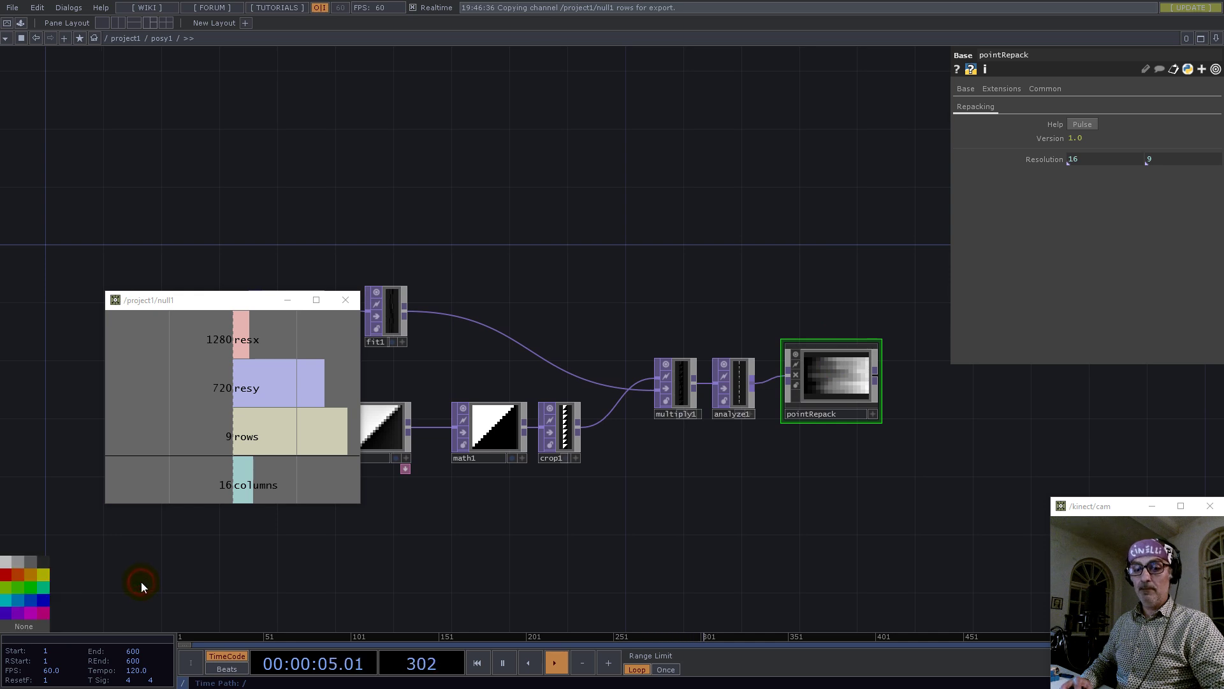
pyautogui.moveTo(630, 279); pyautogui.dragTo(845, 366)
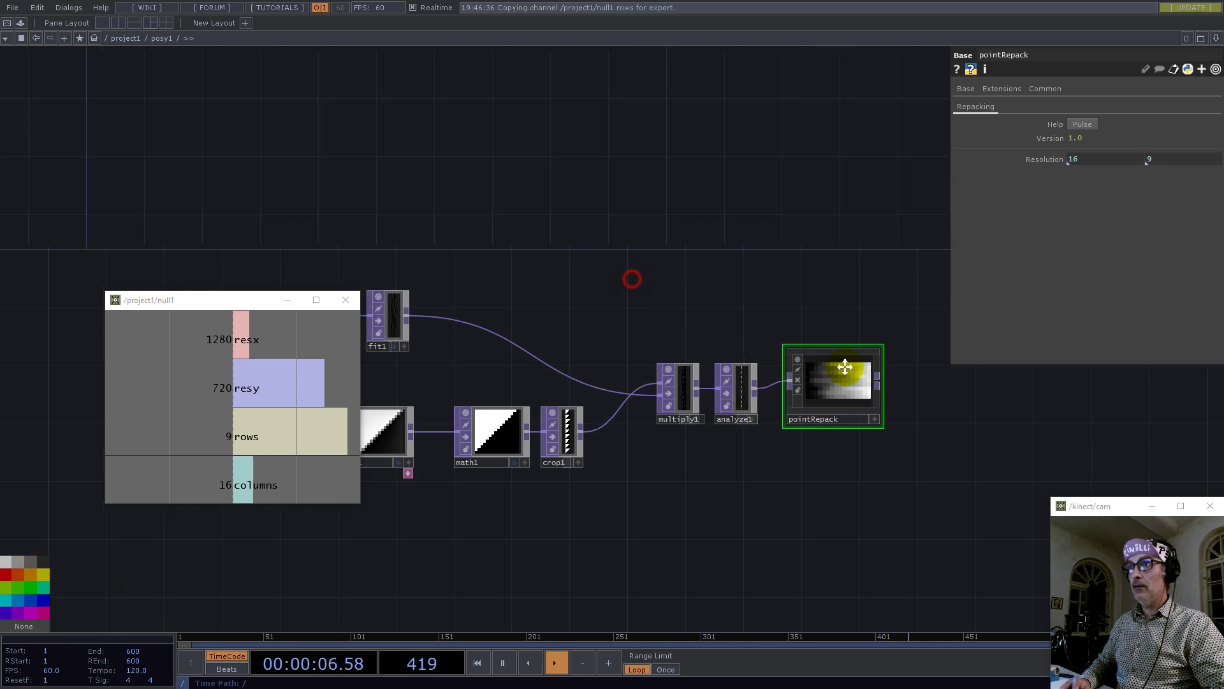
pyautogui.moveTo(518, 413); pyautogui.dragTo(459, 343)
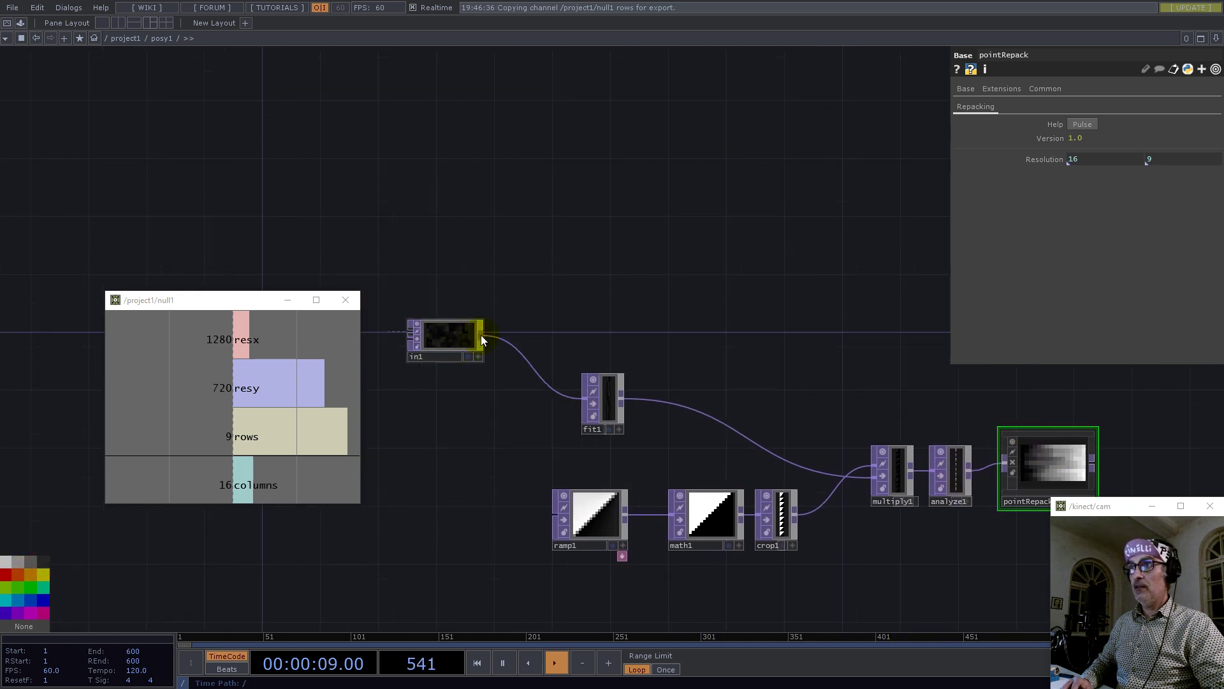
pyautogui.rightClick(481, 335)
# - Add a math2 node fed by in1 with Nearest Pixel input and viewer smoothness
pyautogui.write('math')
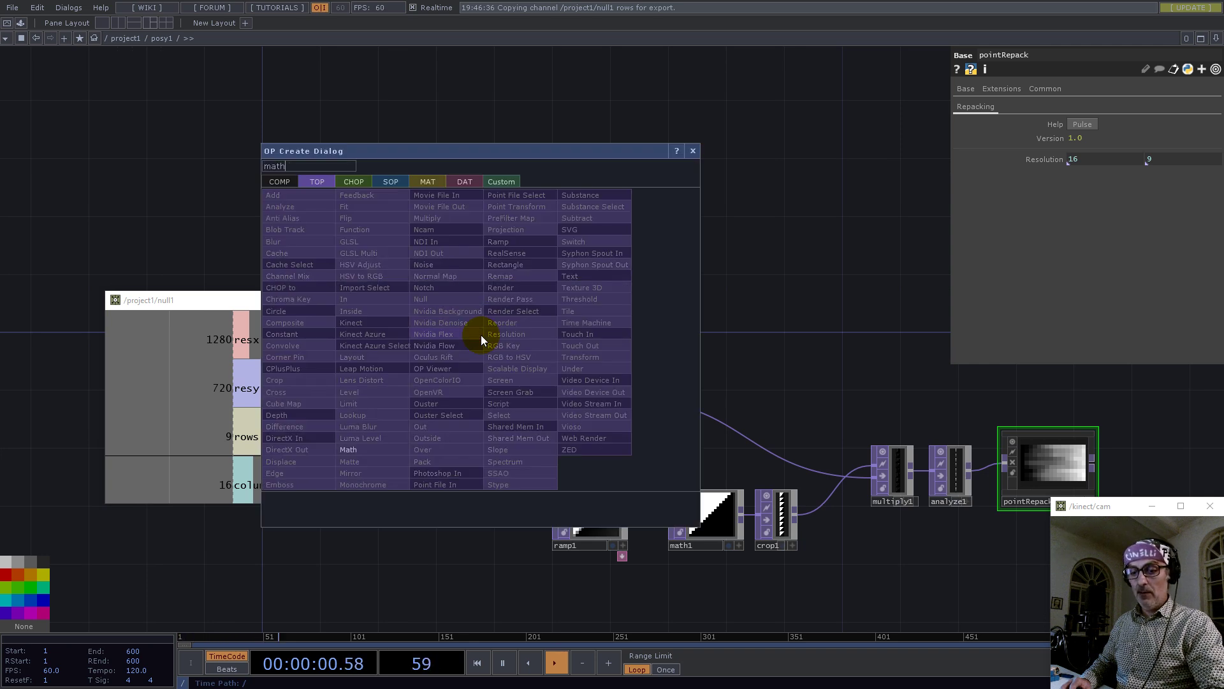
pyautogui.click(354, 449)
pyautogui.click(1039, 382)
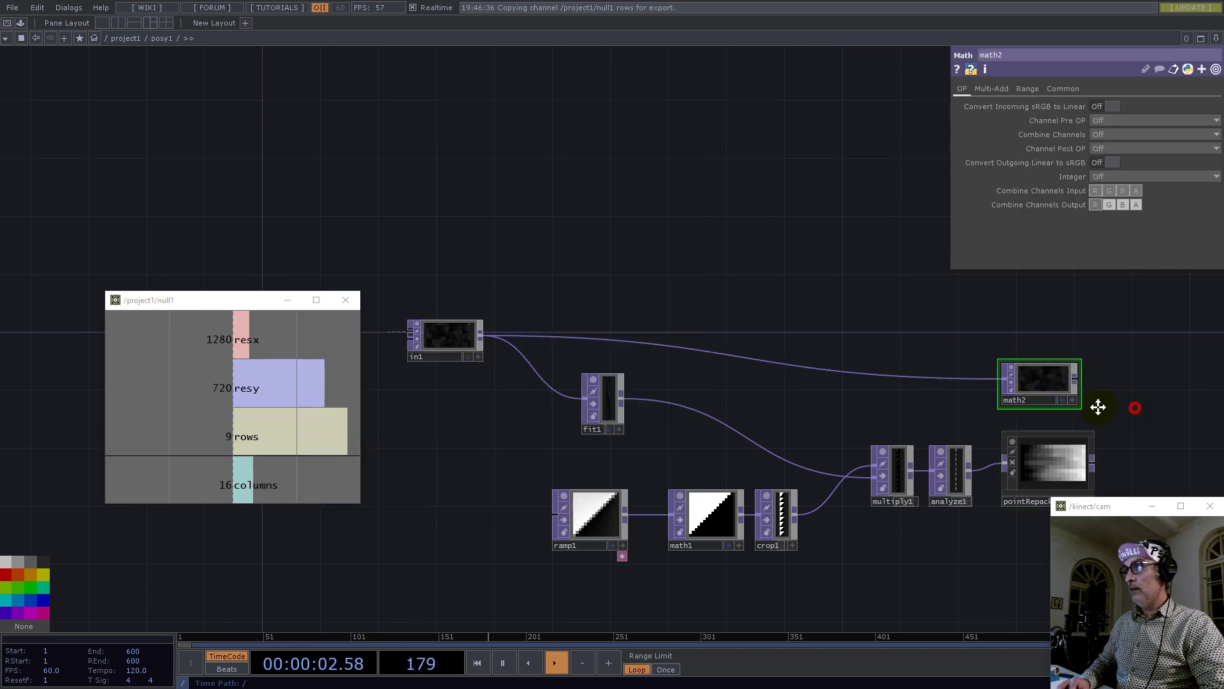
pyautogui.click(994, 89)
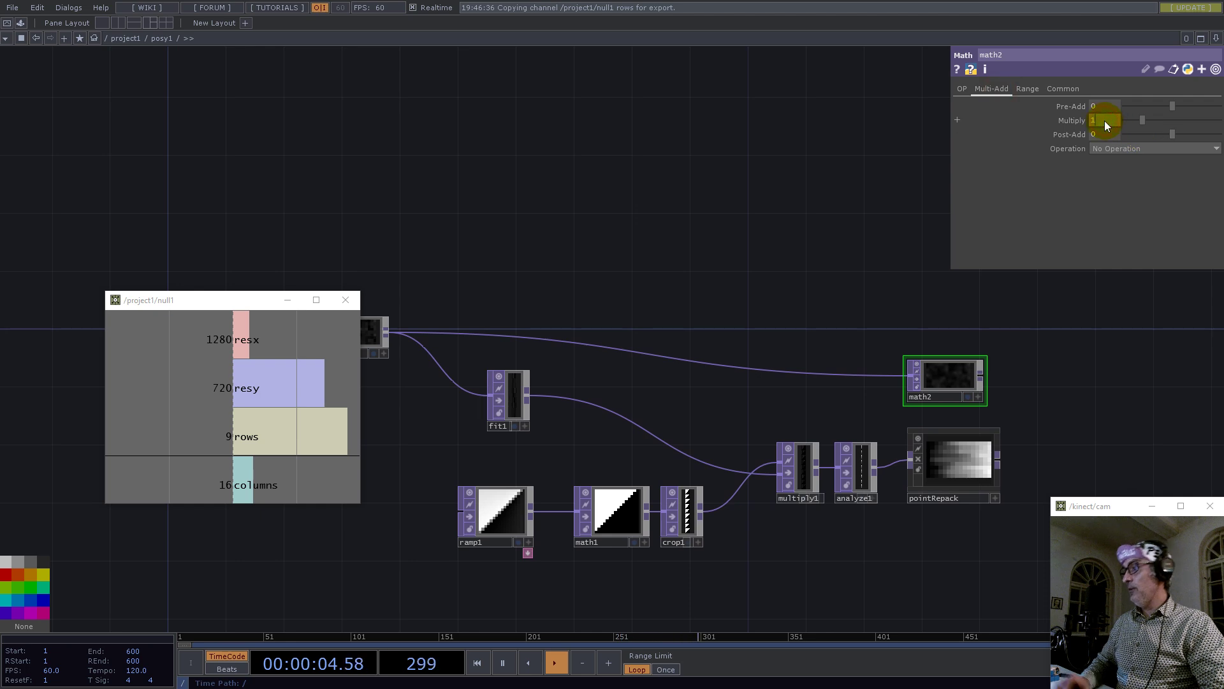
pyautogui.click(1058, 89)
pyautogui.click(1121, 189)
pyautogui.click(1122, 204)
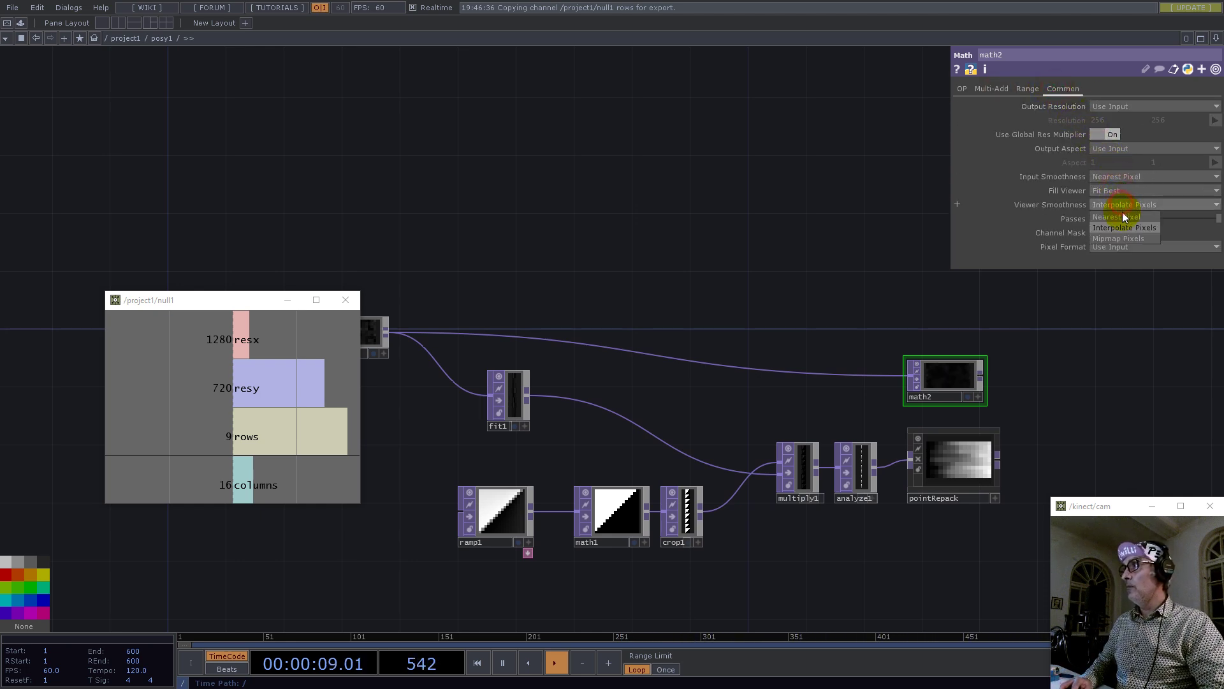
pyautogui.click(1123, 217)
# - Add add1 after pointRepack, wire math2 into its second input, and use Nearest Pixel smoothness
pyautogui.moveTo(802, 296); pyautogui.dragTo(694, 261)
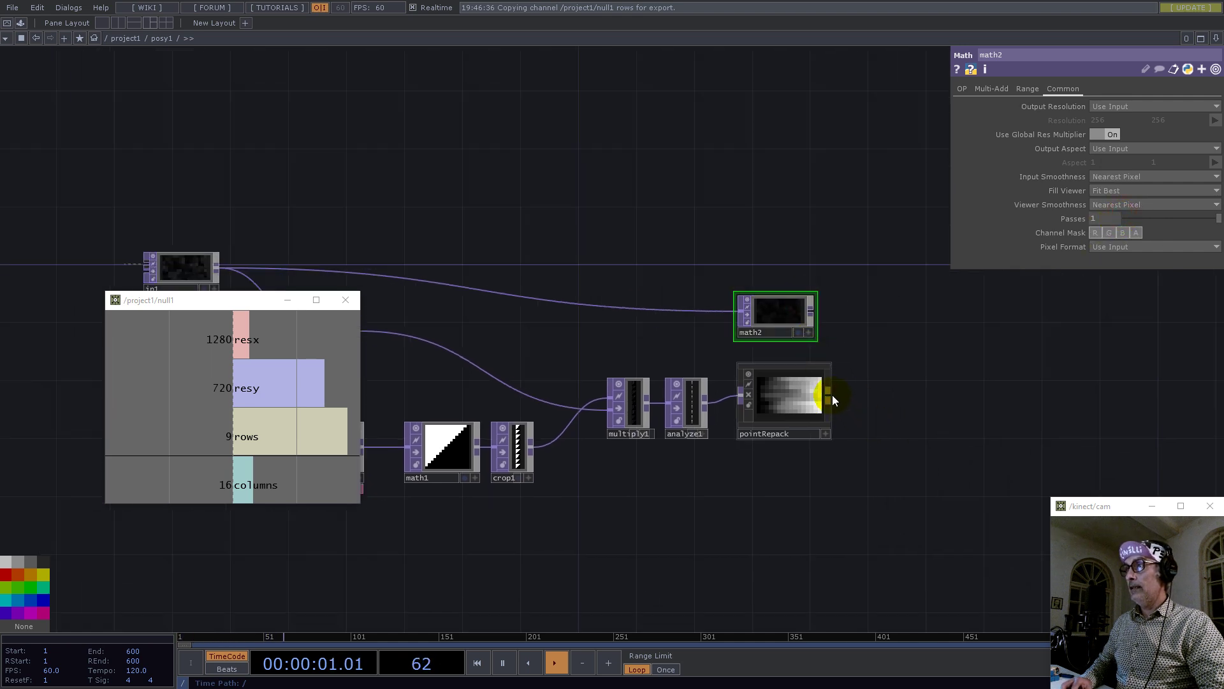
pyautogui.rightClick(830, 395)
pyautogui.click(632, 255)
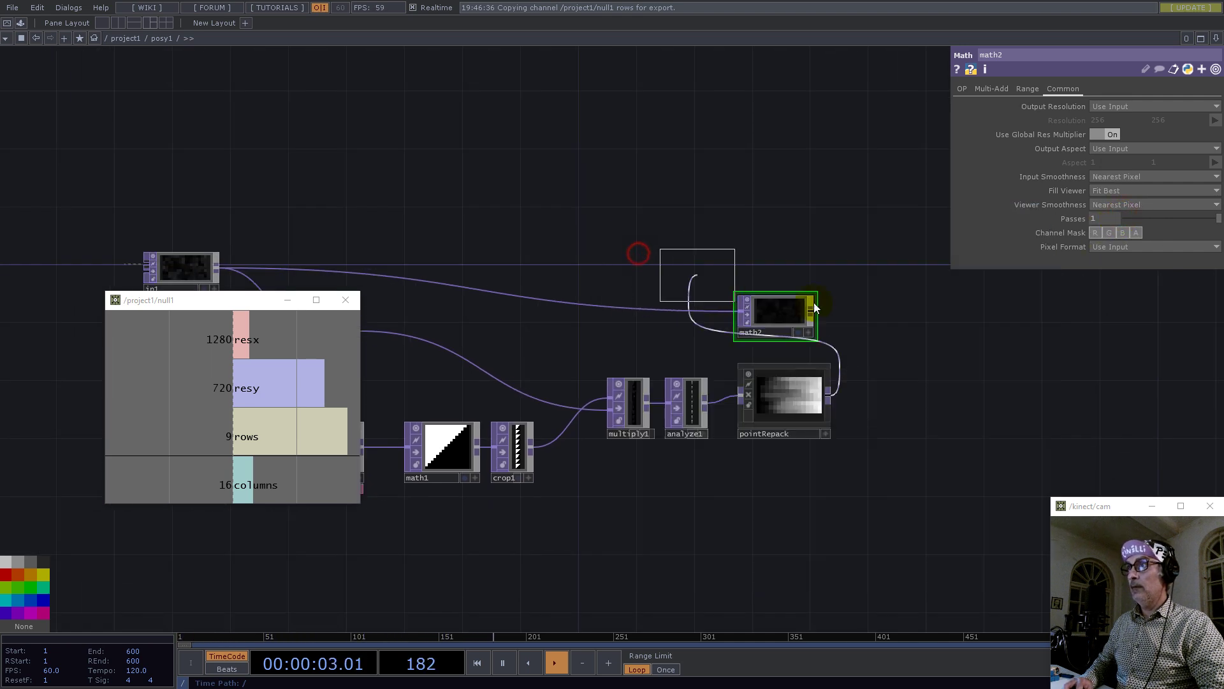
pyautogui.click(829, 298)
pyautogui.moveTo(811, 313); pyautogui.dragTo(943, 349)
pyautogui.click(1015, 88)
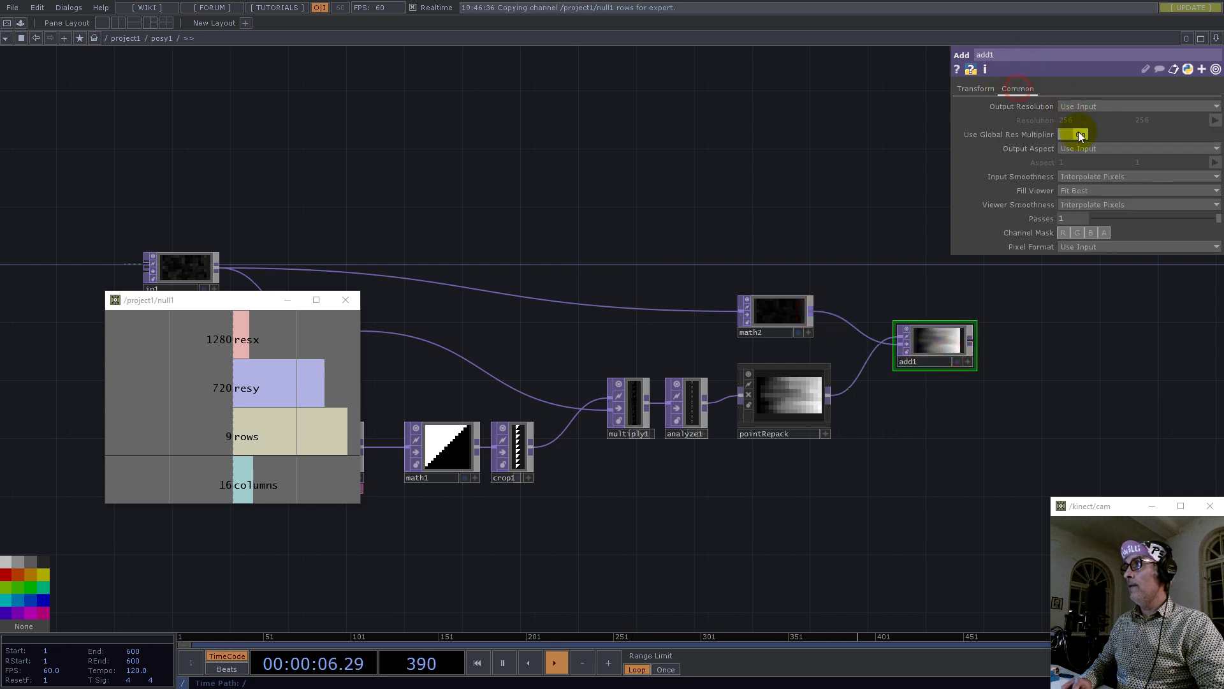
pyautogui.click(1088, 177)
pyautogui.click(1085, 188)
pyautogui.click(1090, 204)
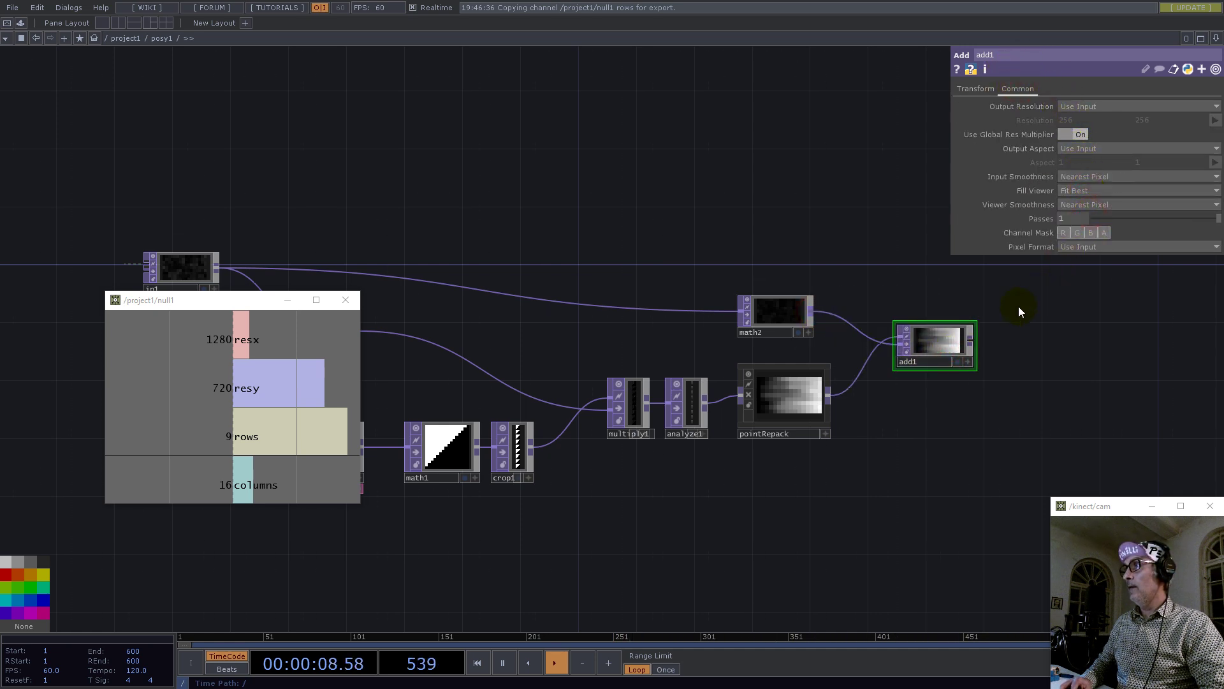
# - Create an Out node after add1, then delete the unneeded out3
pyautogui.rightClick(968, 341)
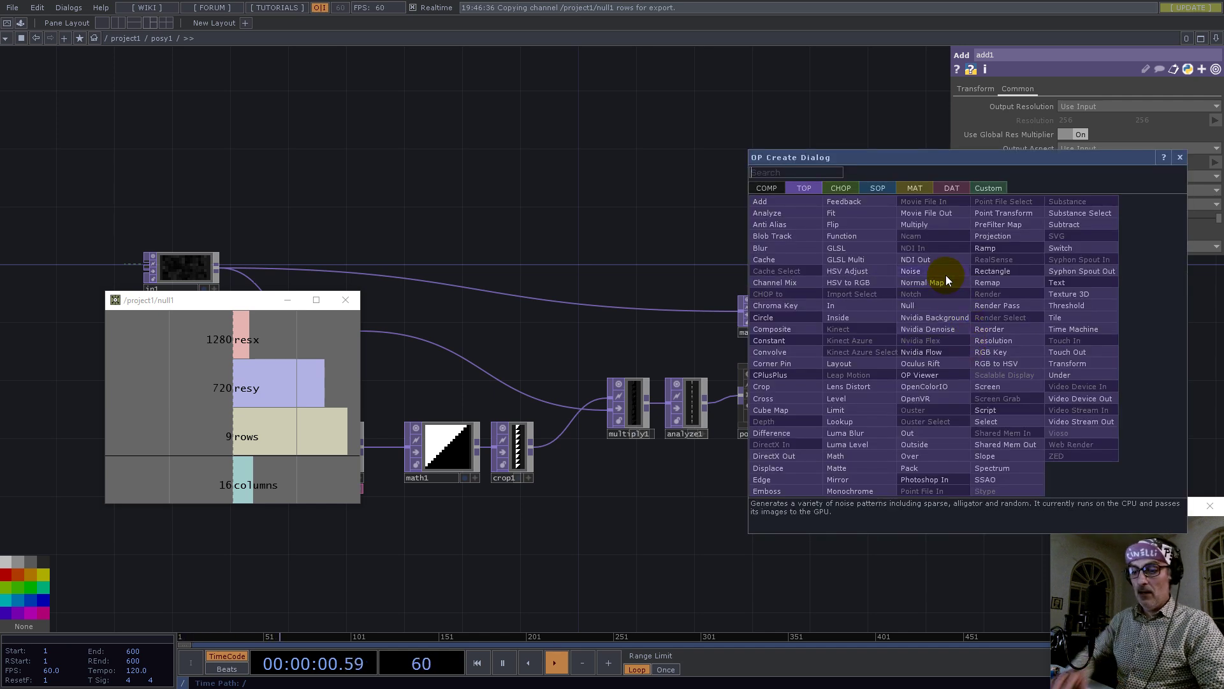
pyautogui.write('out')
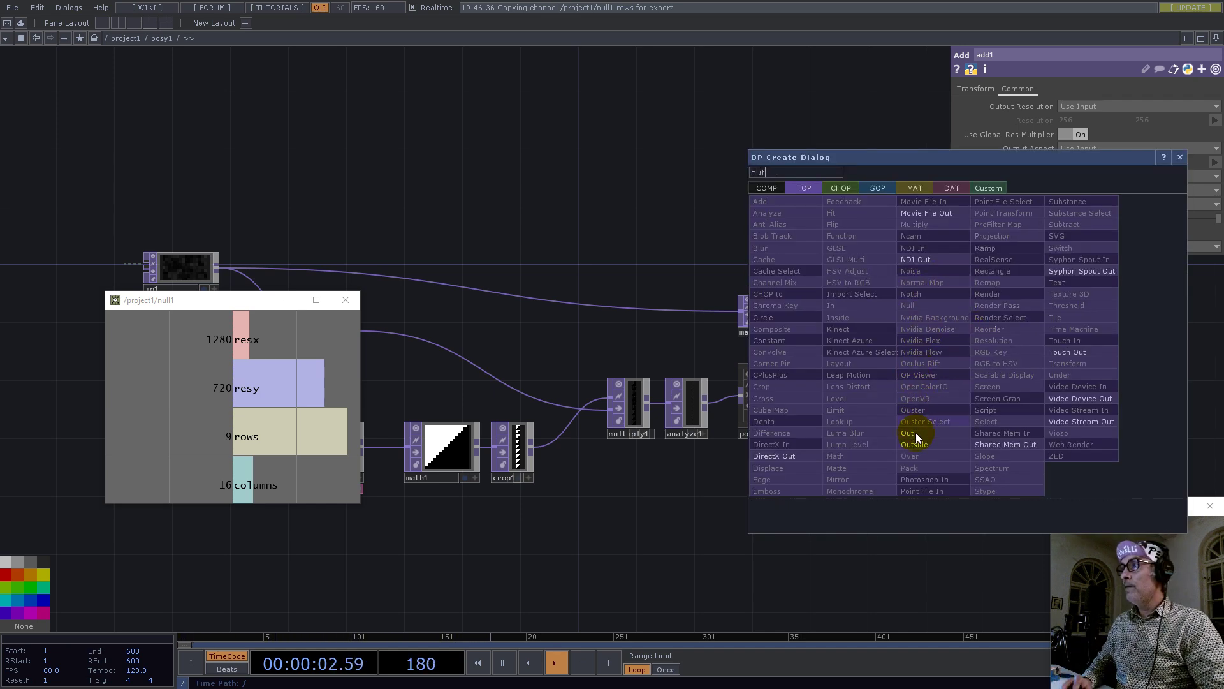
pyautogui.click(916, 432)
pyautogui.click(1087, 343)
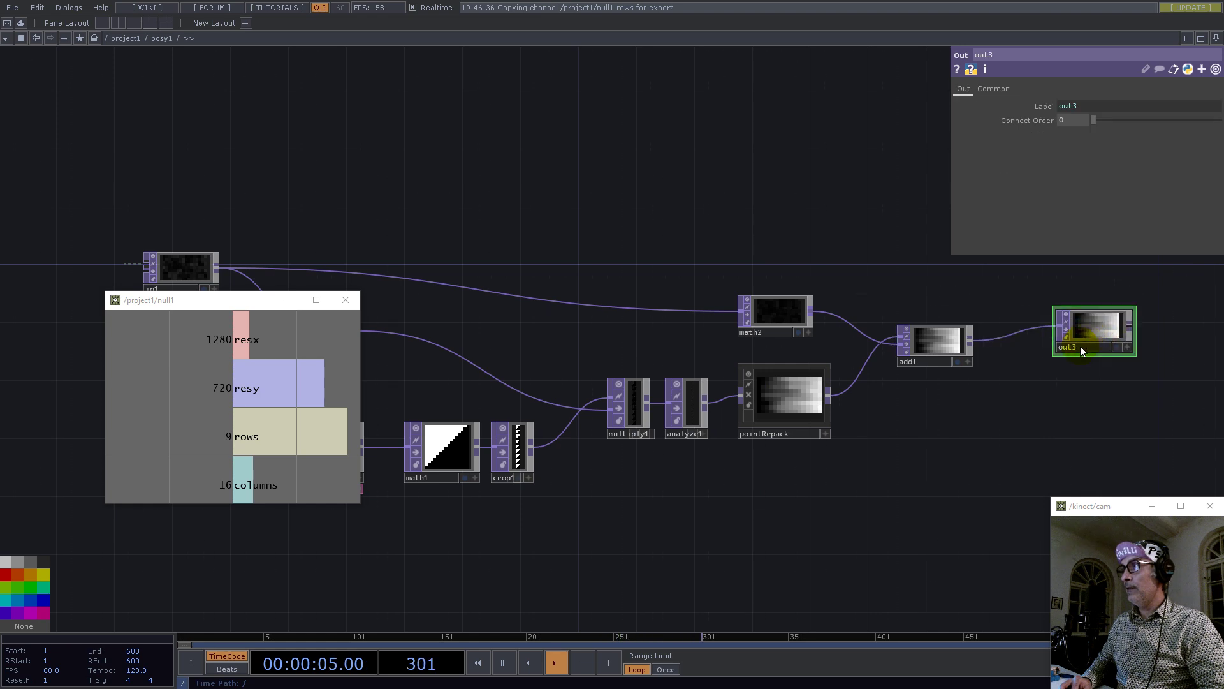
pyautogui.moveTo(1032, 407); pyautogui.dragTo(989, 401)
pyautogui.scroll(-3, 990, 402)
pyautogui.scroll(3, 1049, 352)
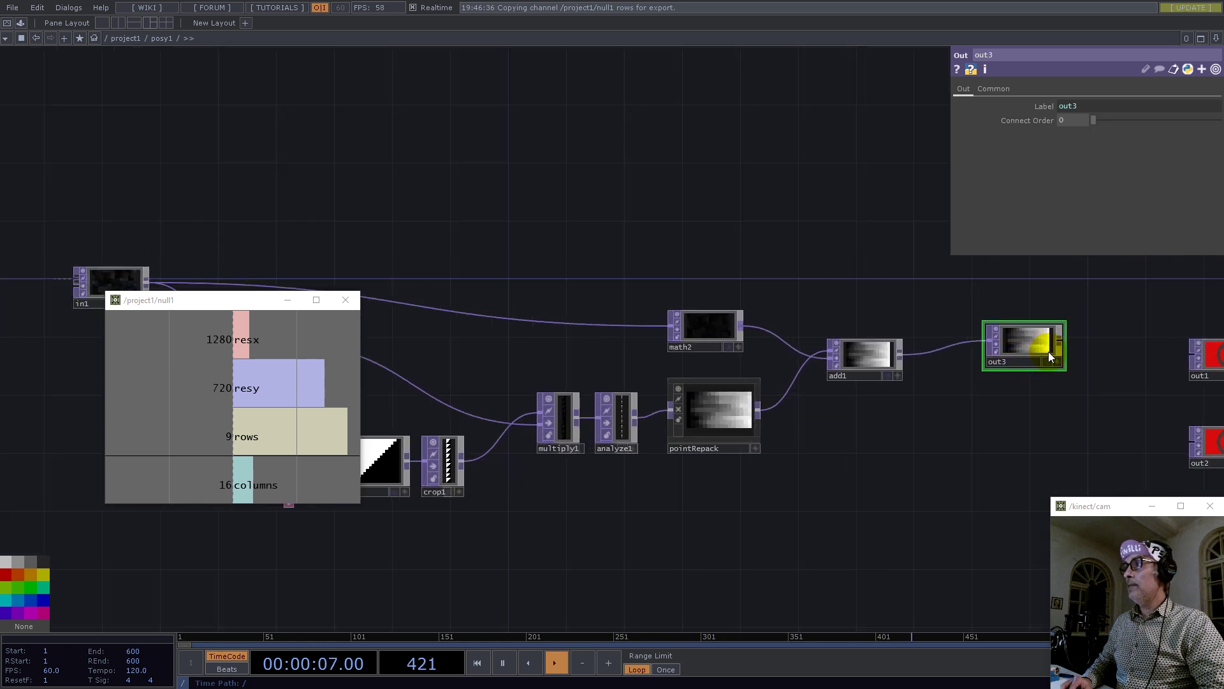
pyautogui.moveTo(959, 278); pyautogui.dragTo(761, 311)
pyautogui.press('Delete')
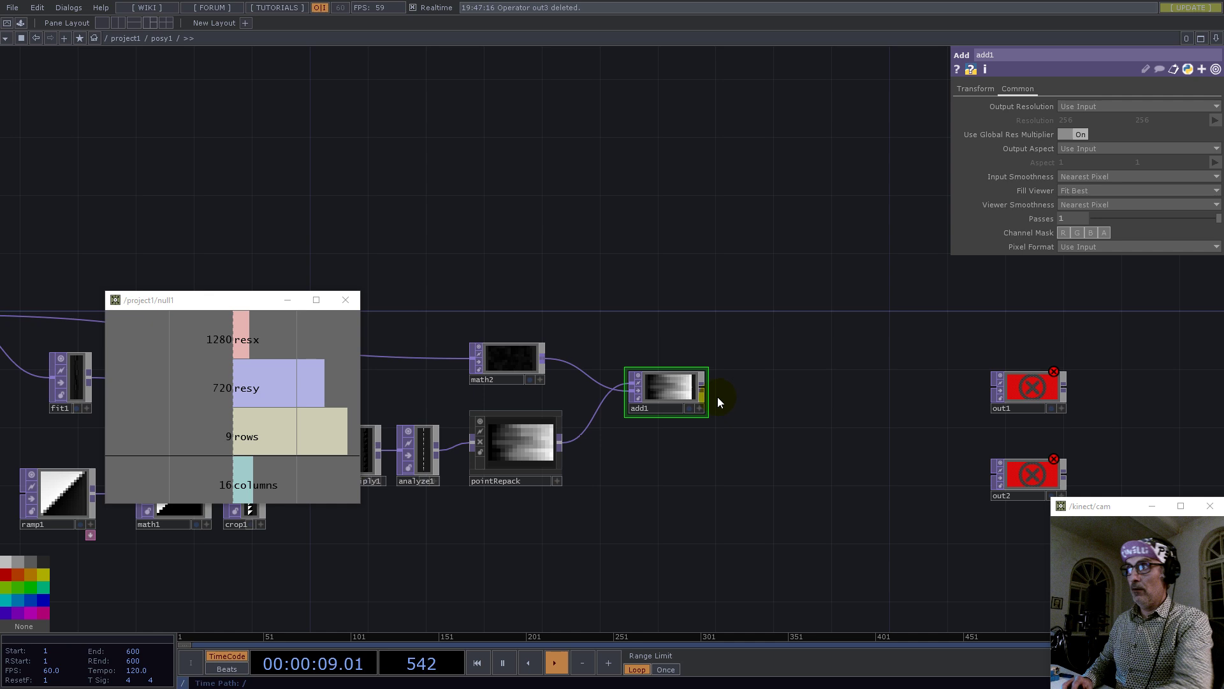
# - Wire add1 into out1 and in1 directly into out2
pyautogui.moveTo(703, 390); pyautogui.dragTo(1001, 391)
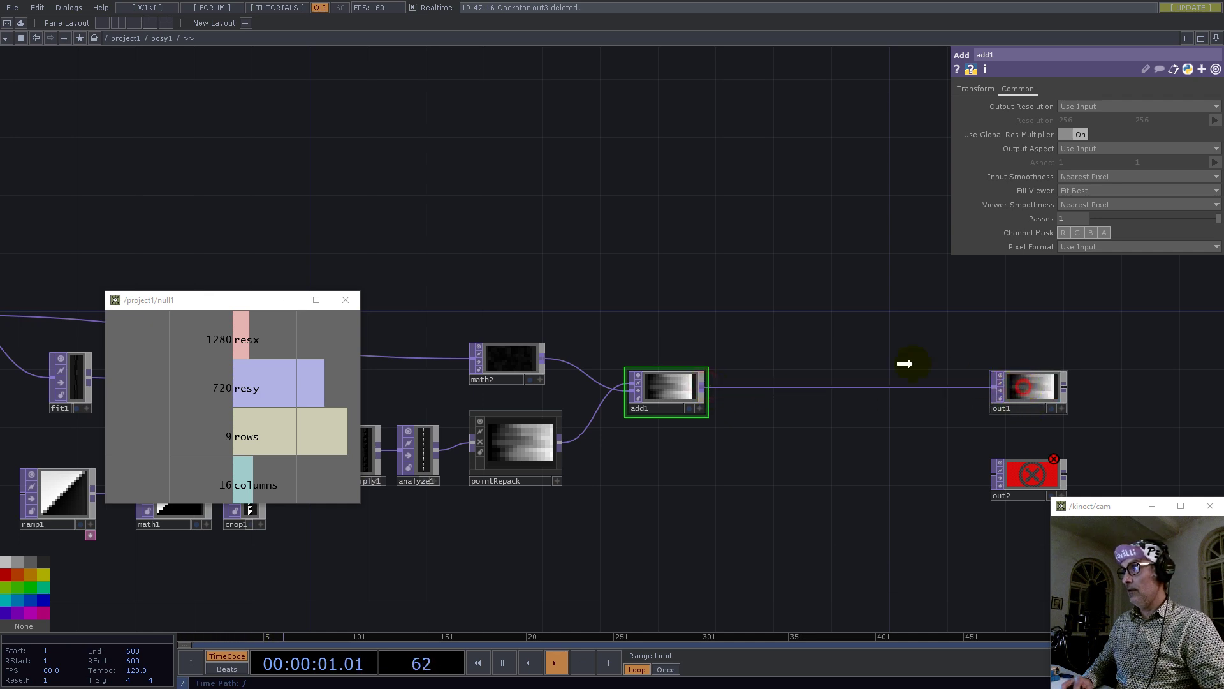
pyautogui.moveTo(913, 363); pyautogui.dragTo(892, 358)
pyautogui.moveTo(787, 462); pyautogui.dragTo(1045, 387)
pyautogui.scroll(-3, 956, 385)
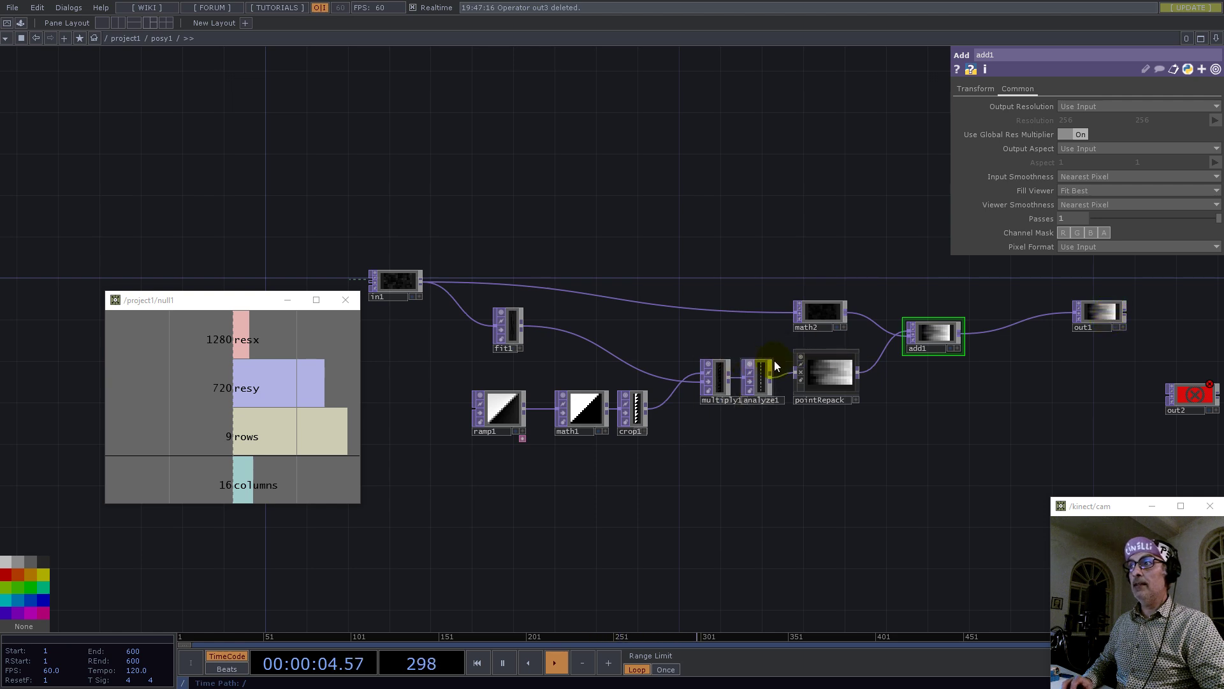
pyautogui.moveTo(419, 280); pyautogui.dragTo(1171, 404)
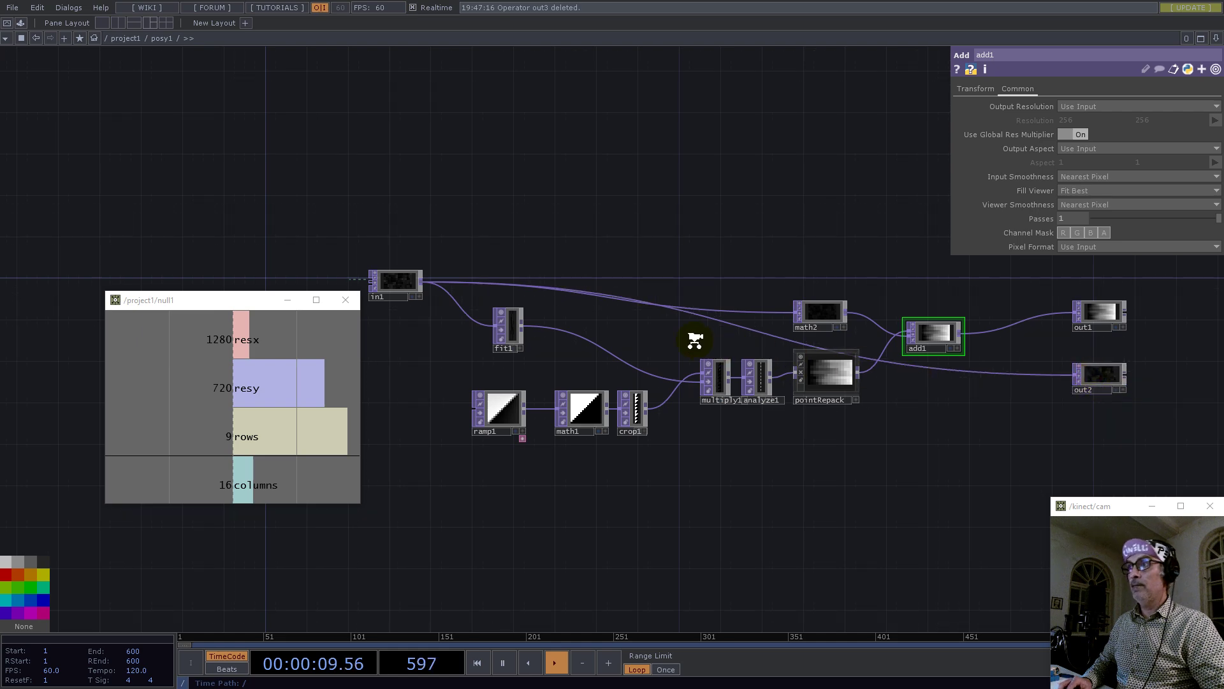
# - Return to project1 and rearrange the noise2, scaleY1 and posy1 nodes
pyautogui.press('u')
pyautogui.moveTo(759, 357); pyautogui.dragTo(878, 410)
pyautogui.scroll(-3, 849, 452)
pyautogui.moveTo(858, 495); pyautogui.dragTo(516, 343, button='right')
pyautogui.moveTo(777, 392)
pyautogui.mouseDown()
pyautogui.moveTo(809, 380)
pyautogui.moveTo(787, 377)
pyautogui.mouseUp()
pyautogui.click(692, 374)
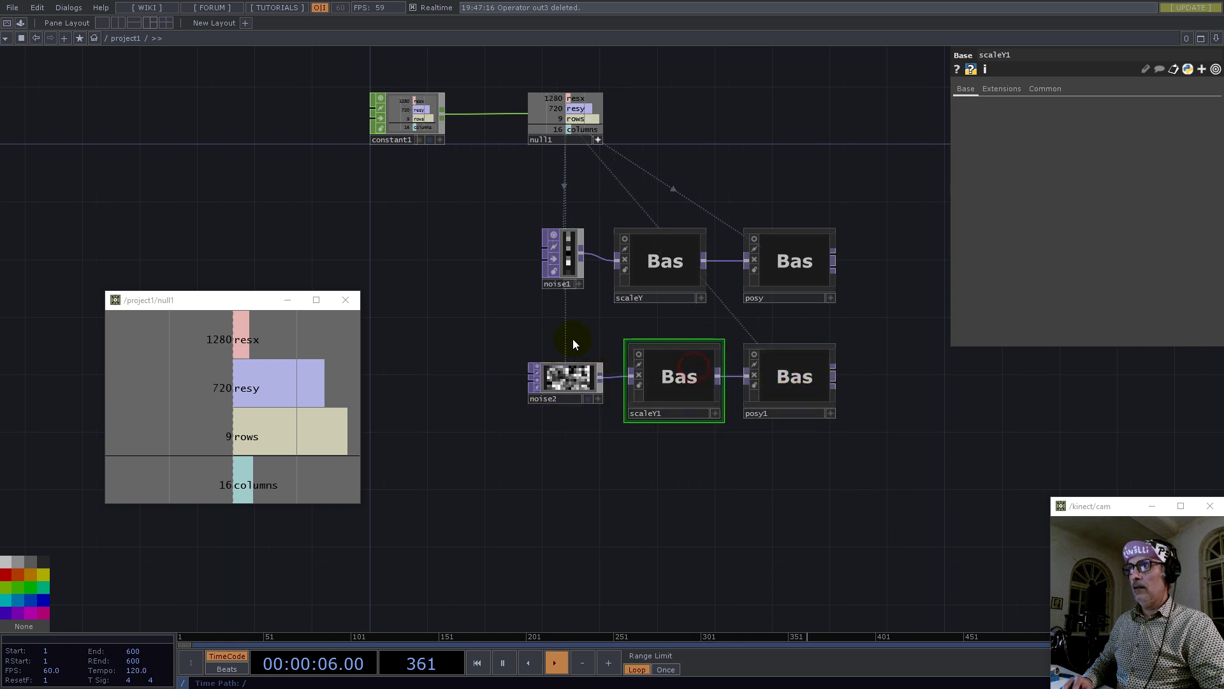
pyautogui.moveTo(564, 333); pyautogui.dragTo(684, 401, button='right')
pyautogui.moveTo(681, 379)
pyautogui.mouseDown()
pyautogui.moveTo(654, 379)
pyautogui.moveTo(665, 380)
pyautogui.mouseUp()
pyautogui.moveTo(931, 325); pyautogui.dragTo(754, 368)
# - Add a reorder1 node wired from posy1 and posy
pyautogui.doubleClick(748, 310)
pyautogui.write('re')
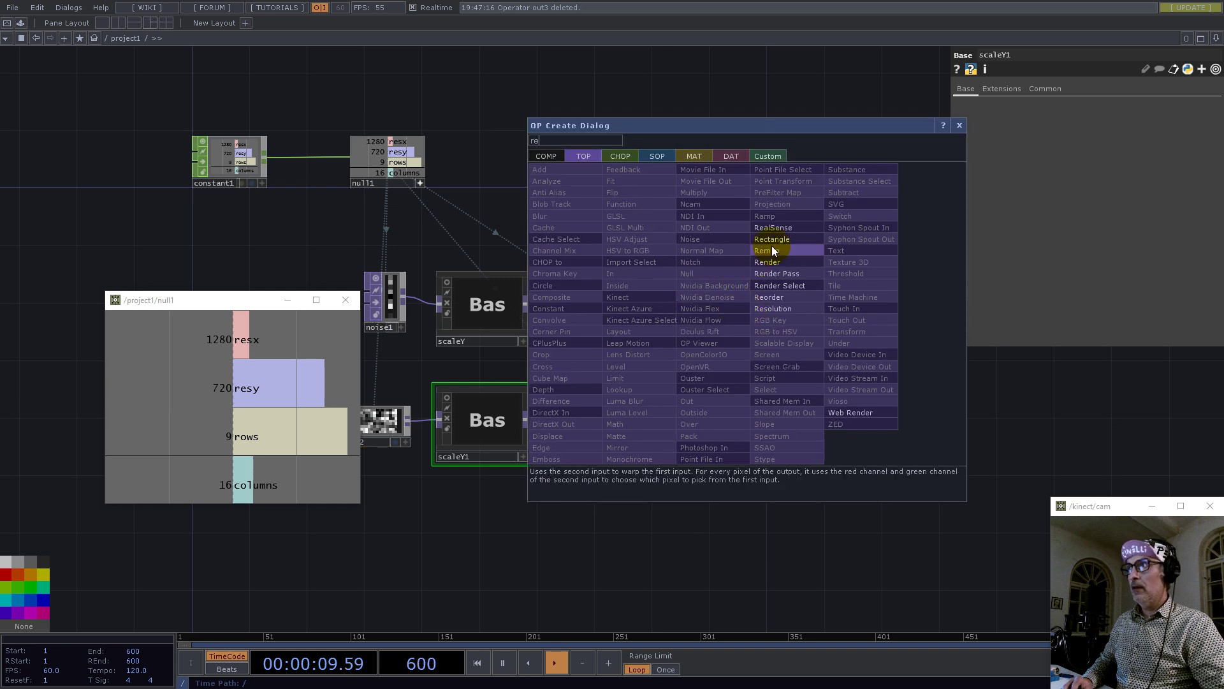
pyautogui.click(776, 298)
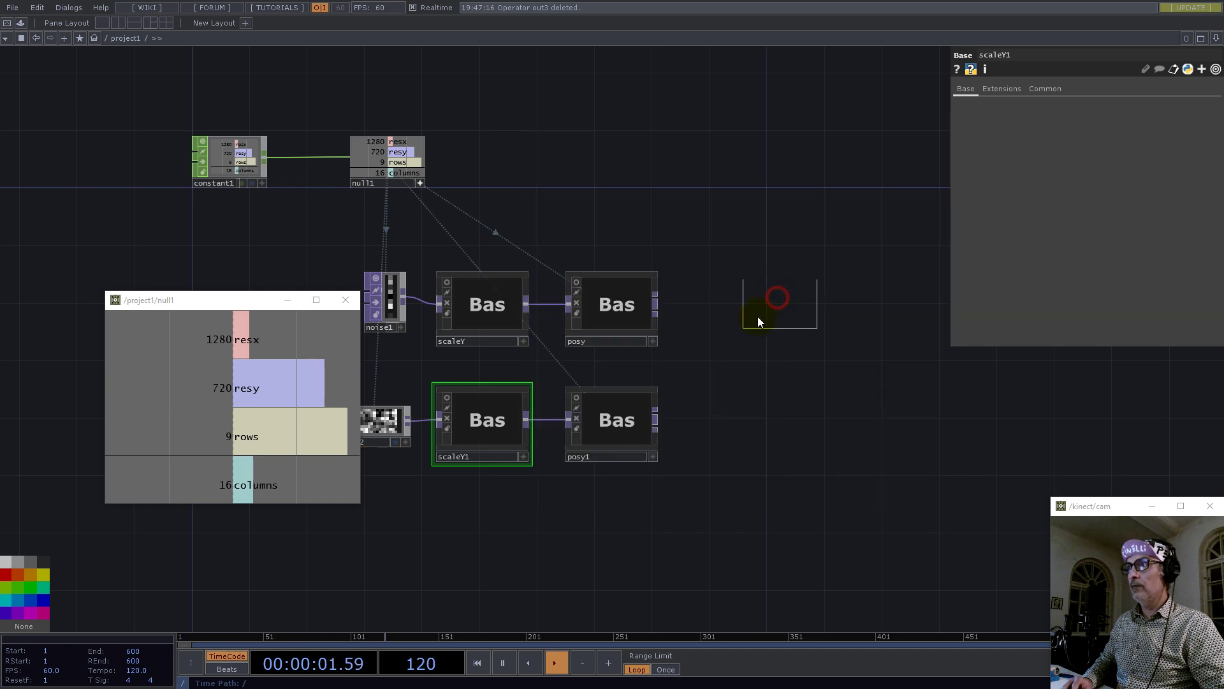
pyautogui.click(748, 308)
pyautogui.moveTo(746, 307); pyautogui.dragTo(774, 306)
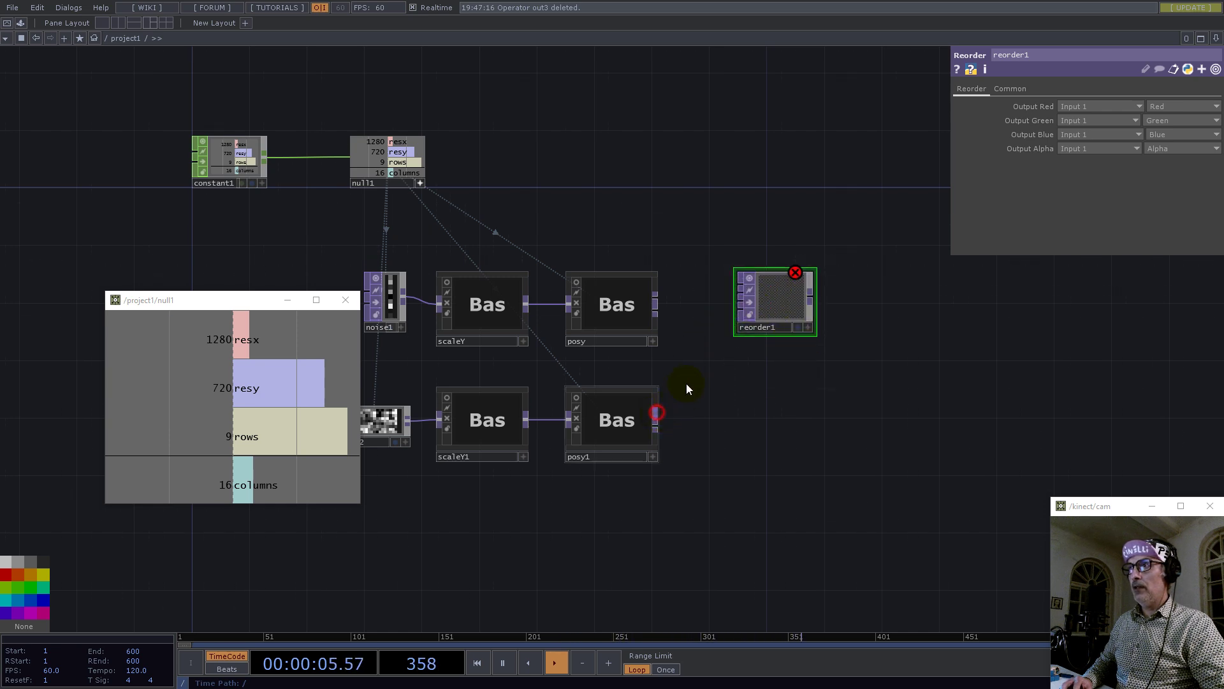
pyautogui.click(739, 284)
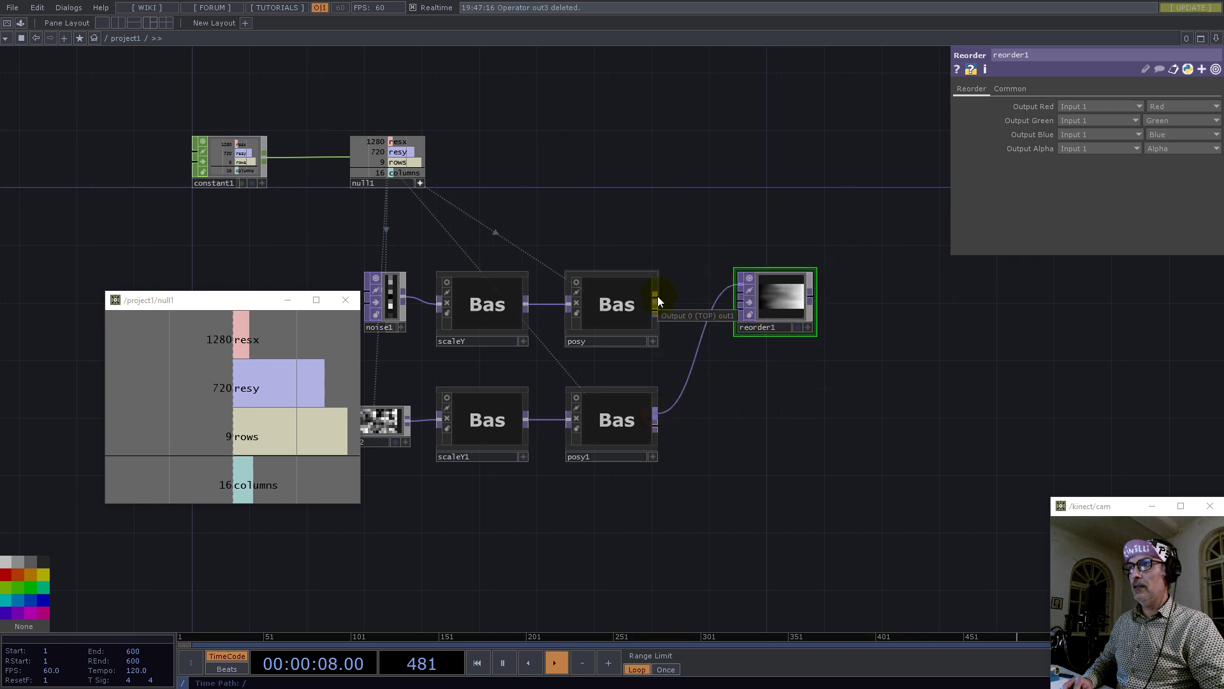
pyautogui.click(656, 296)
pyautogui.click(733, 294)
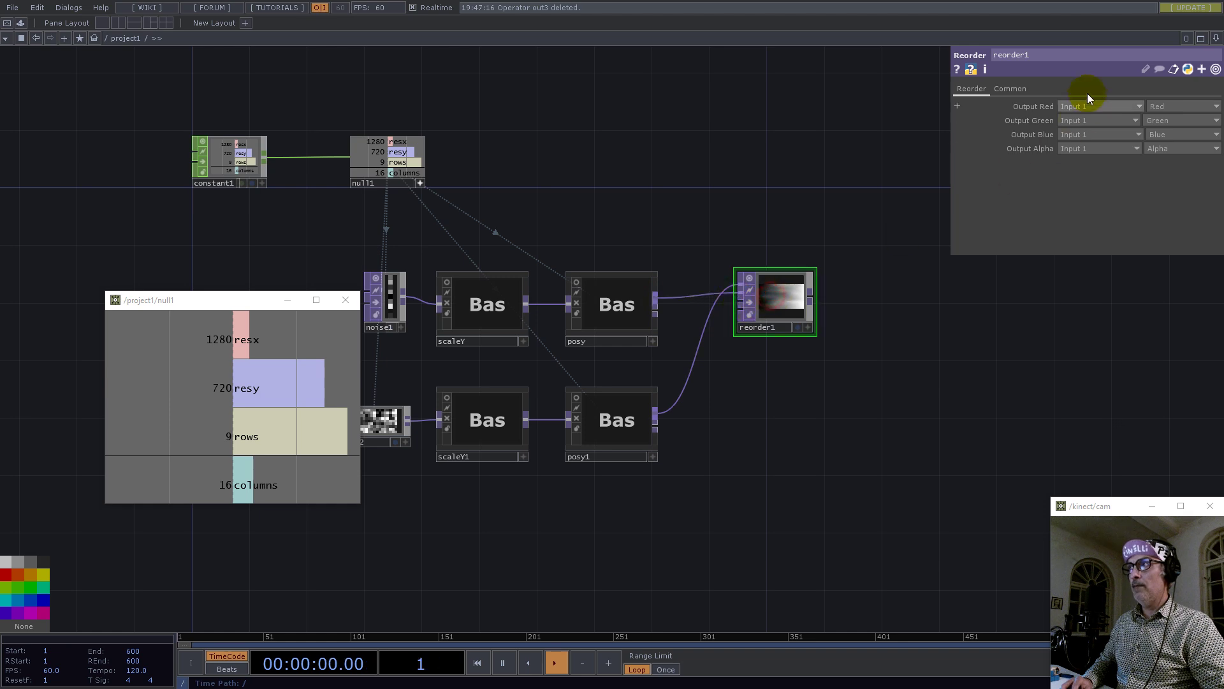
# - Take reorder1's green channel from the second input and set Pixel Format to 32-bit float (RG)
pyautogui.click(1082, 124)
pyautogui.click(1079, 136)
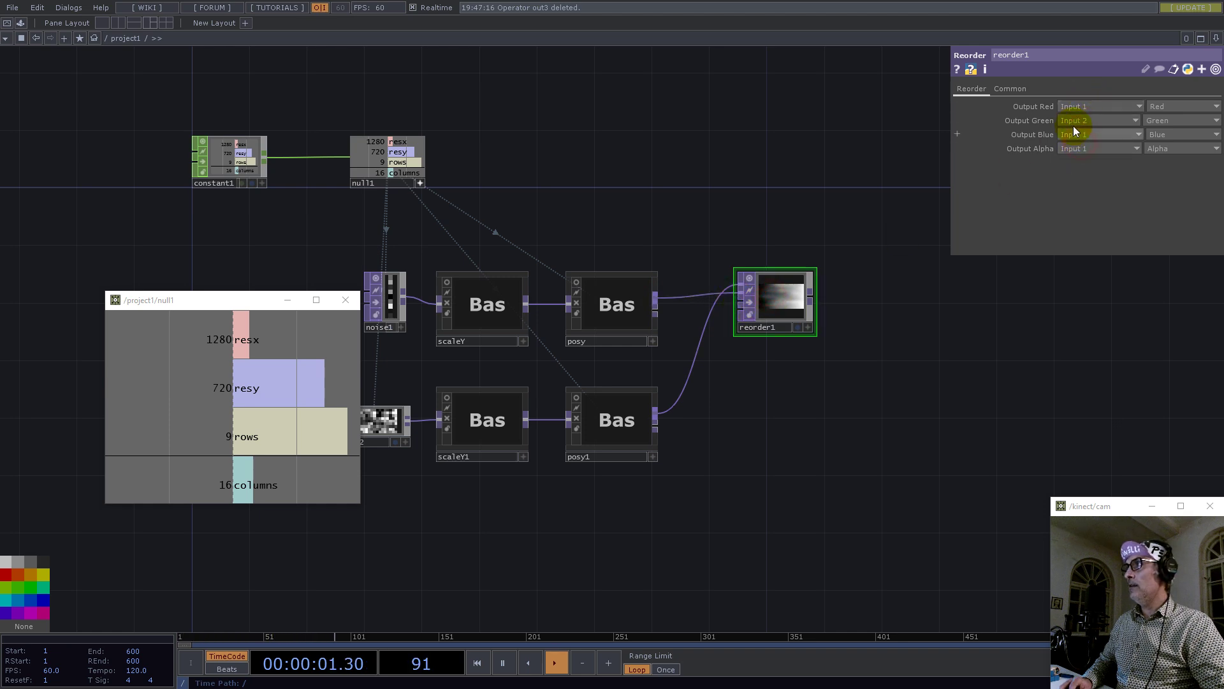
pyautogui.click(1022, 93)
pyautogui.click(1114, 247)
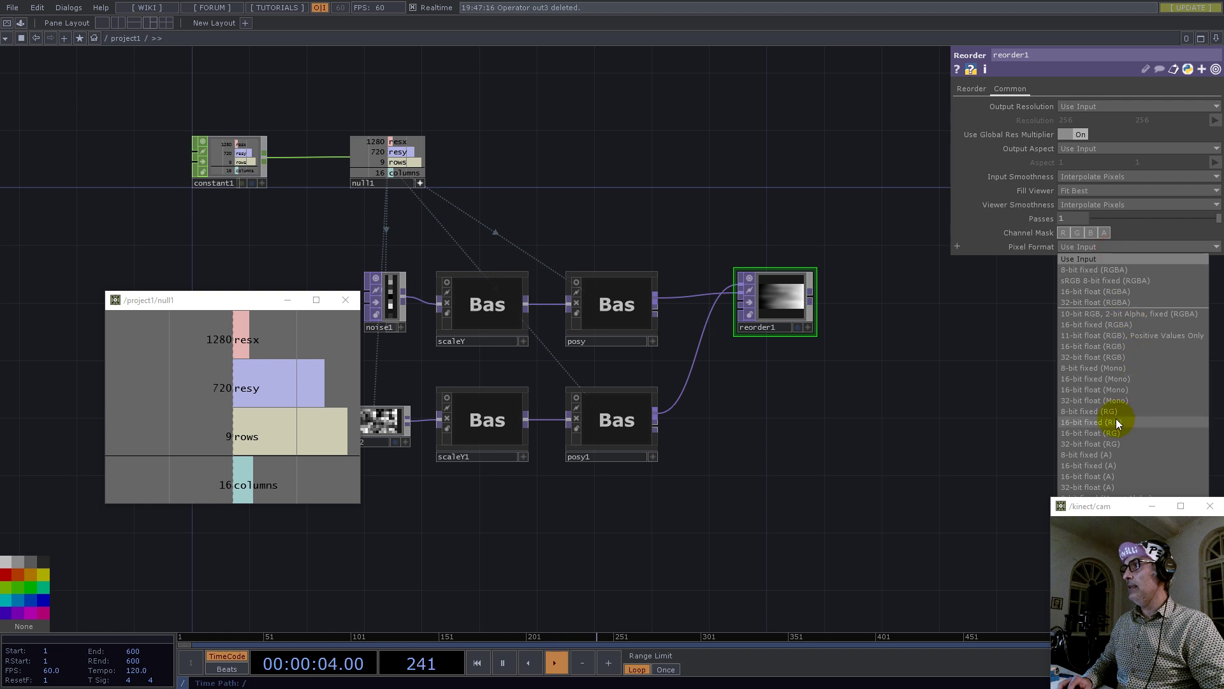
pyautogui.click(1099, 444)
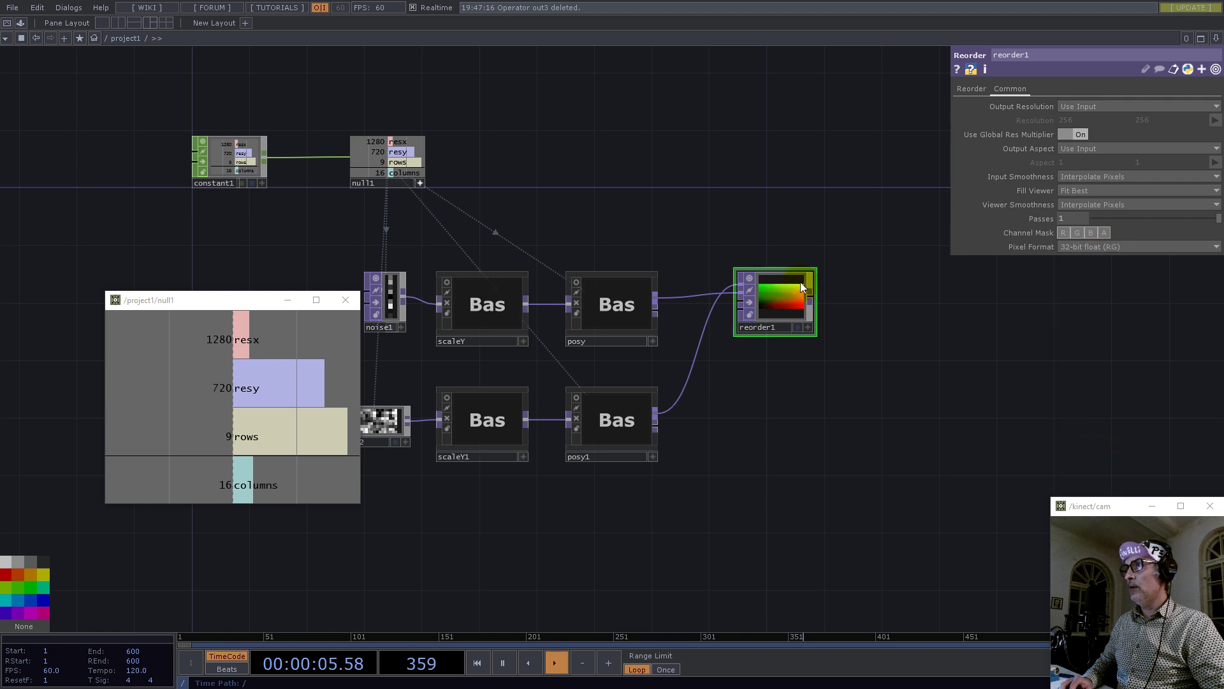
# - Append a null after reorder1 and rename it pos
pyautogui.rightClick(812, 297)
pyautogui.click(769, 262)
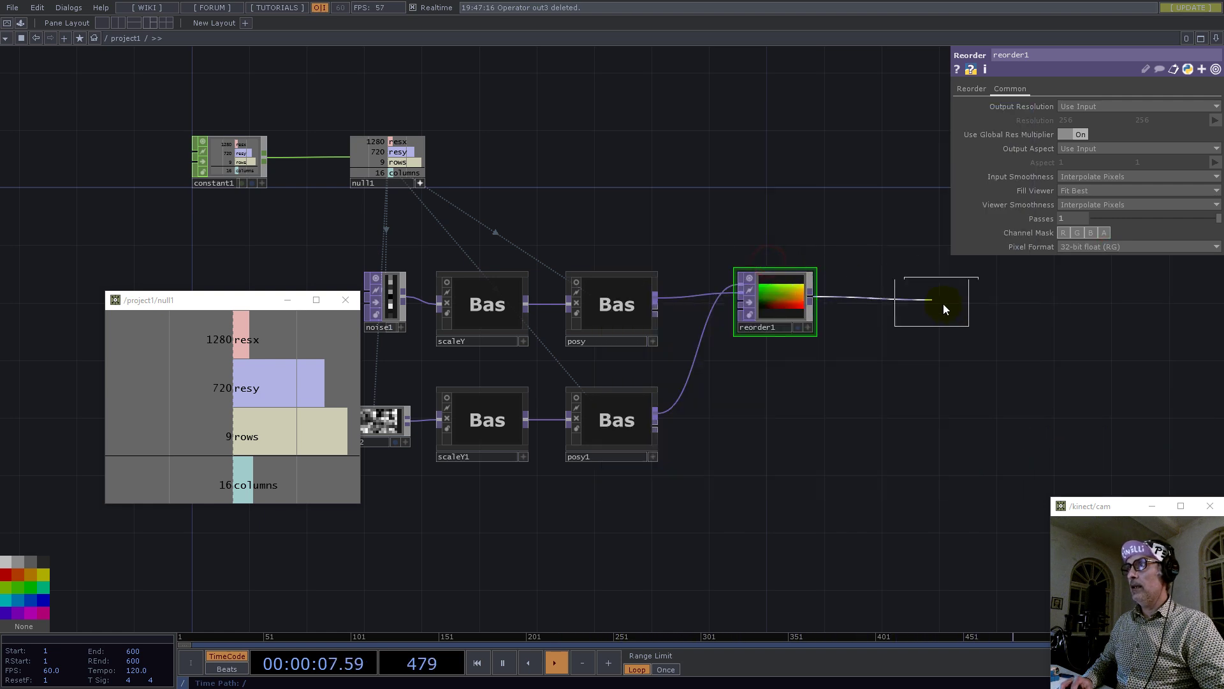
pyautogui.click(946, 311)
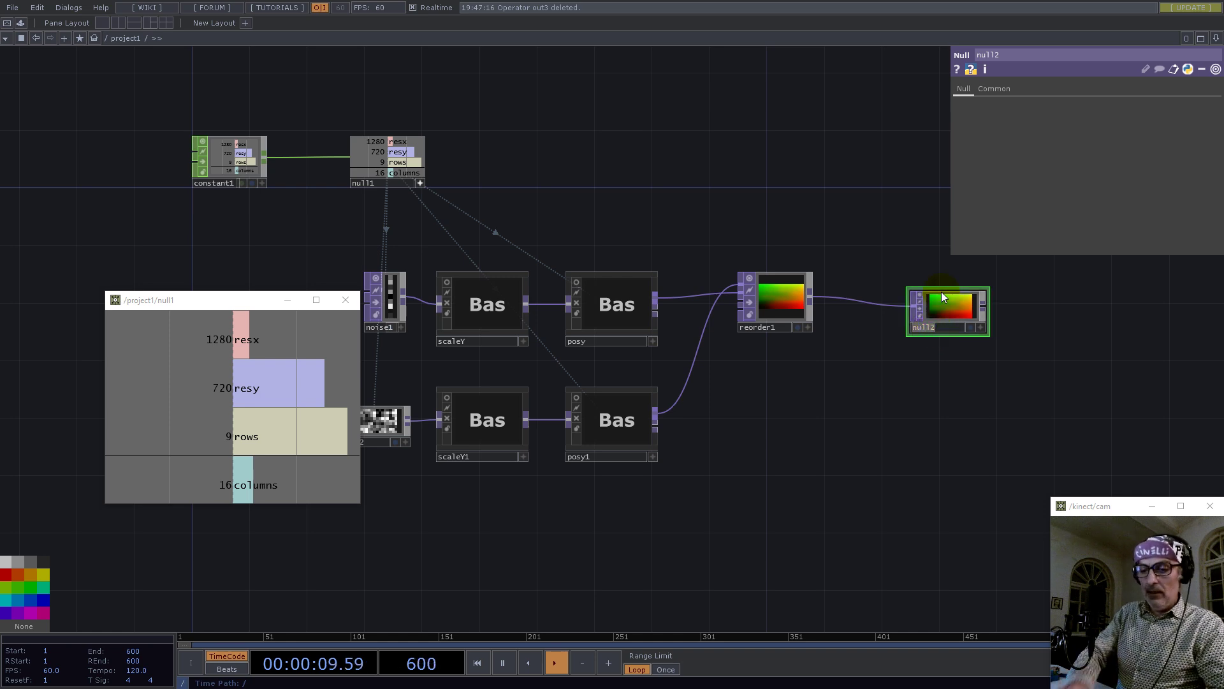
pyautogui.write('po')
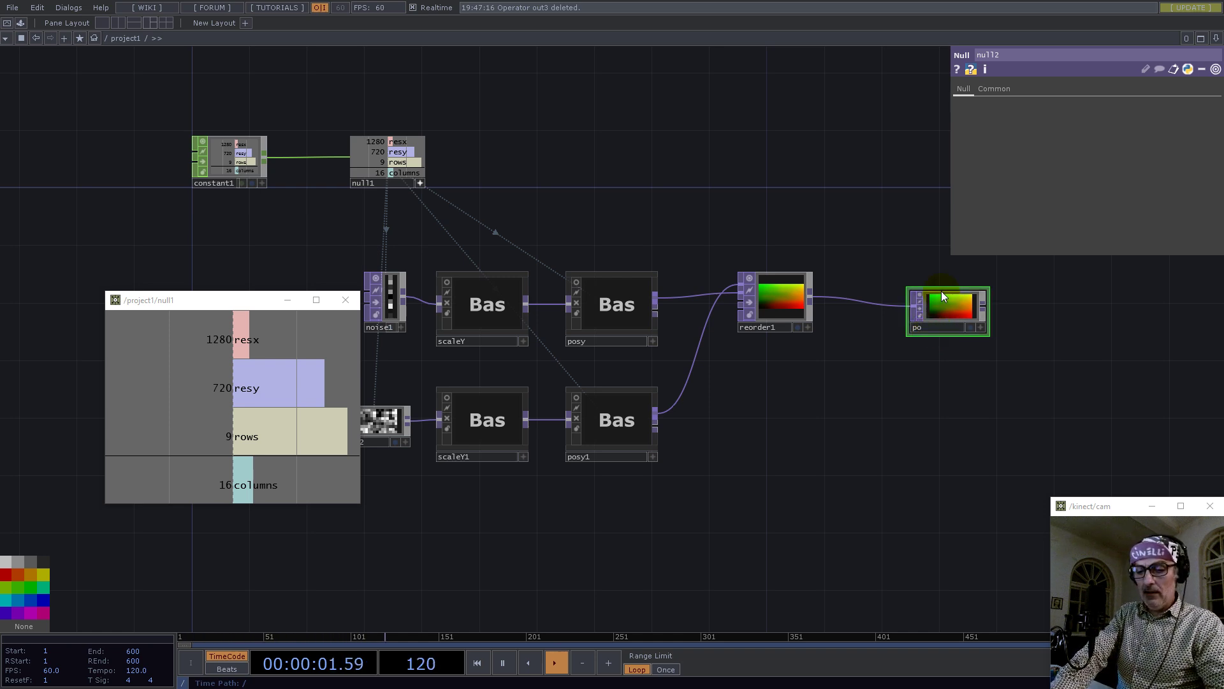
pyautogui.write('s')
pyautogui.press('Return')
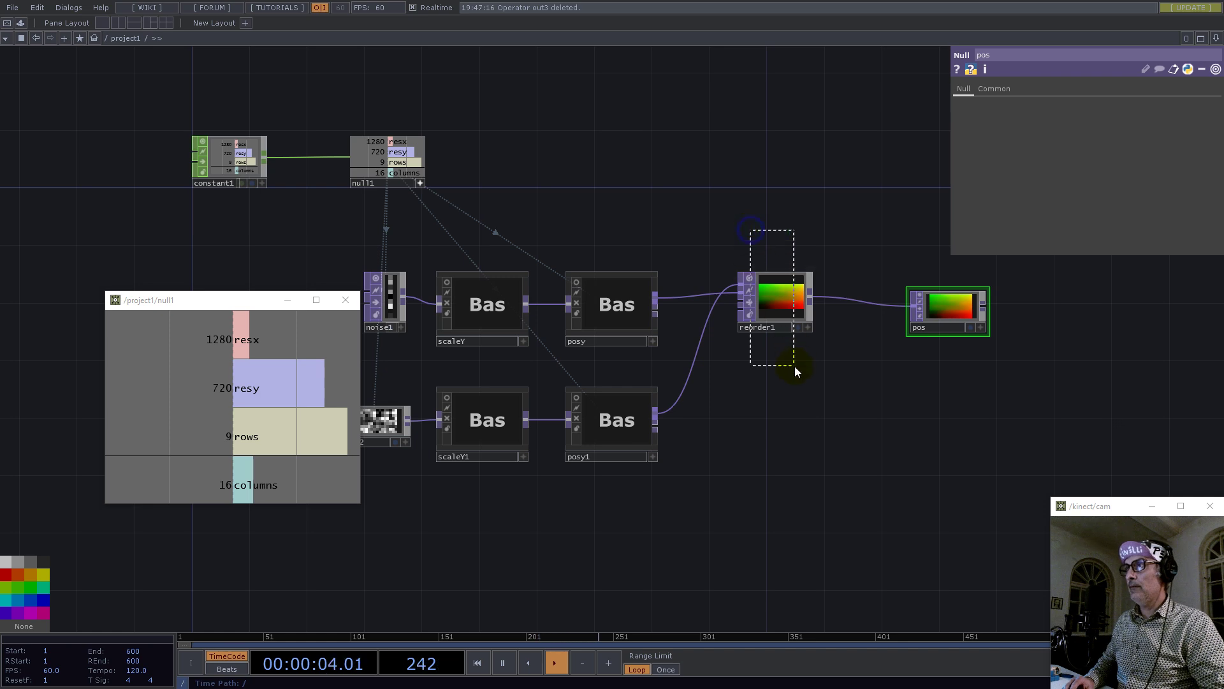
# - Set reorder1's viewer smoothness to Nearest Pixel
pyautogui.moveTo(794, 366); pyautogui.dragTo(796, 368)
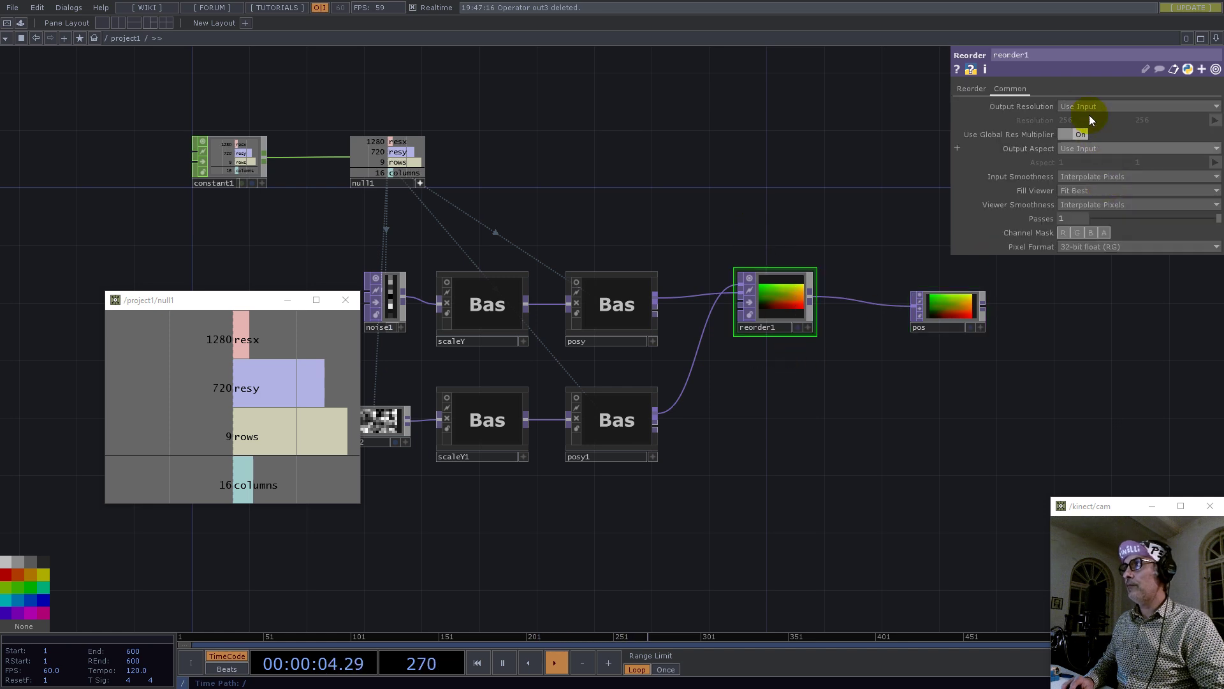
pyautogui.click(1089, 204)
pyautogui.click(1088, 218)
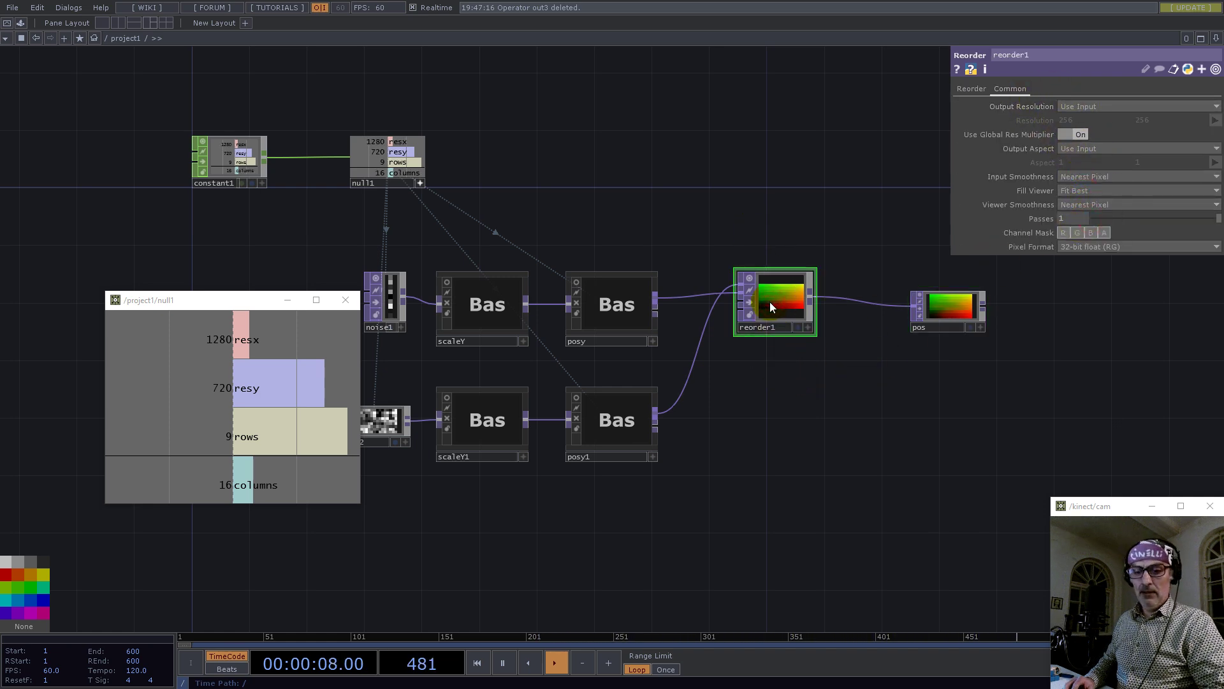
# - Duplicate reorder1 as reorder2 and wire posy1 and posy into it
pyautogui.hotkey('ctrl', 'c')
pyautogui.hotkey('ctrl', 'v')
pyautogui.moveTo(765, 396); pyautogui.dragTo(765, 424)
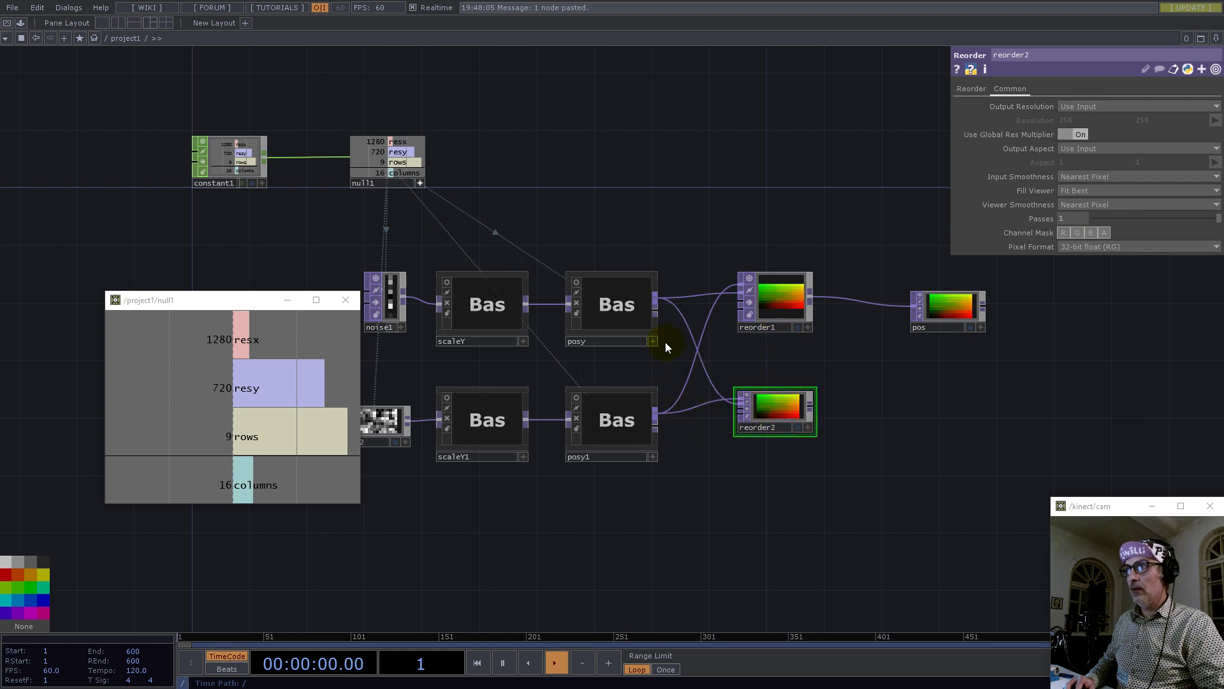
pyautogui.scroll(3, 657, 307)
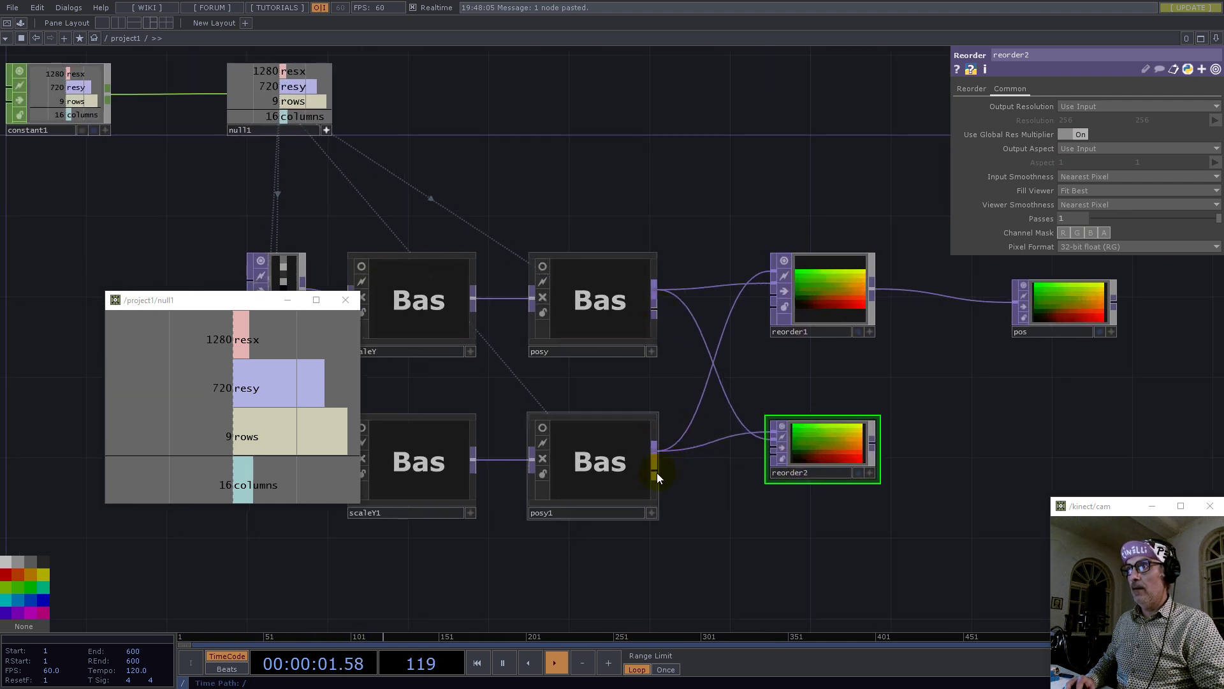
pyautogui.moveTo(656, 473); pyautogui.dragTo(686, 448)
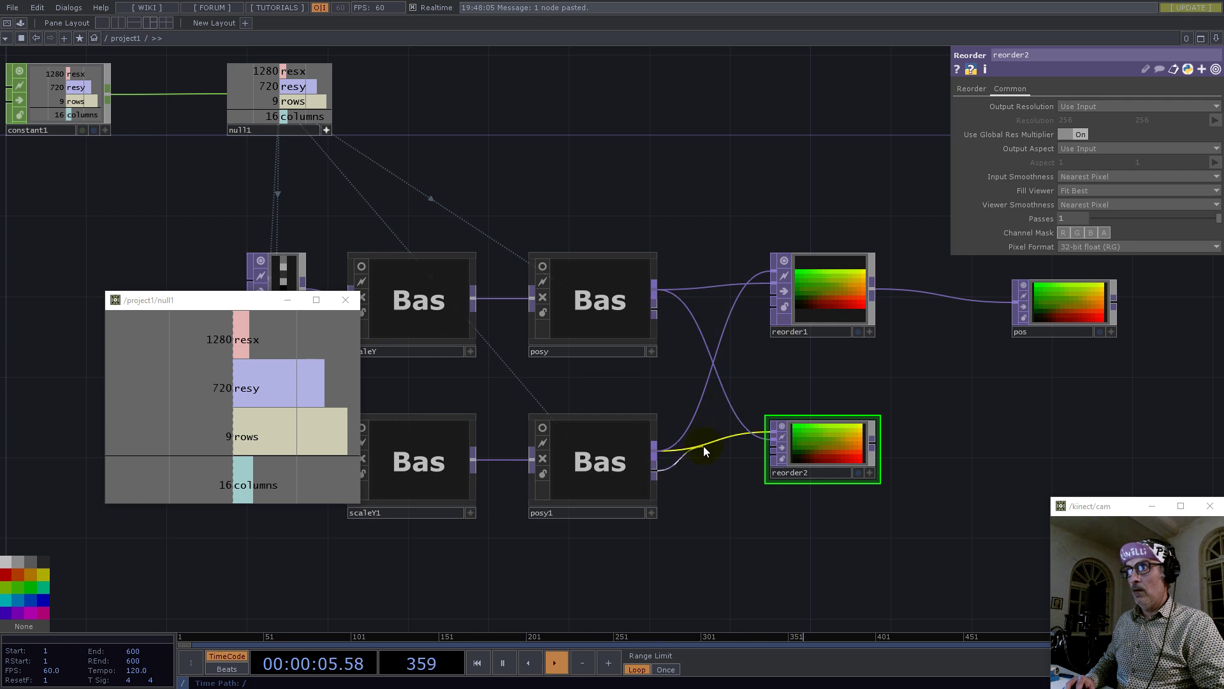
pyautogui.click(703, 446)
pyautogui.click(658, 311)
pyautogui.click(692, 315)
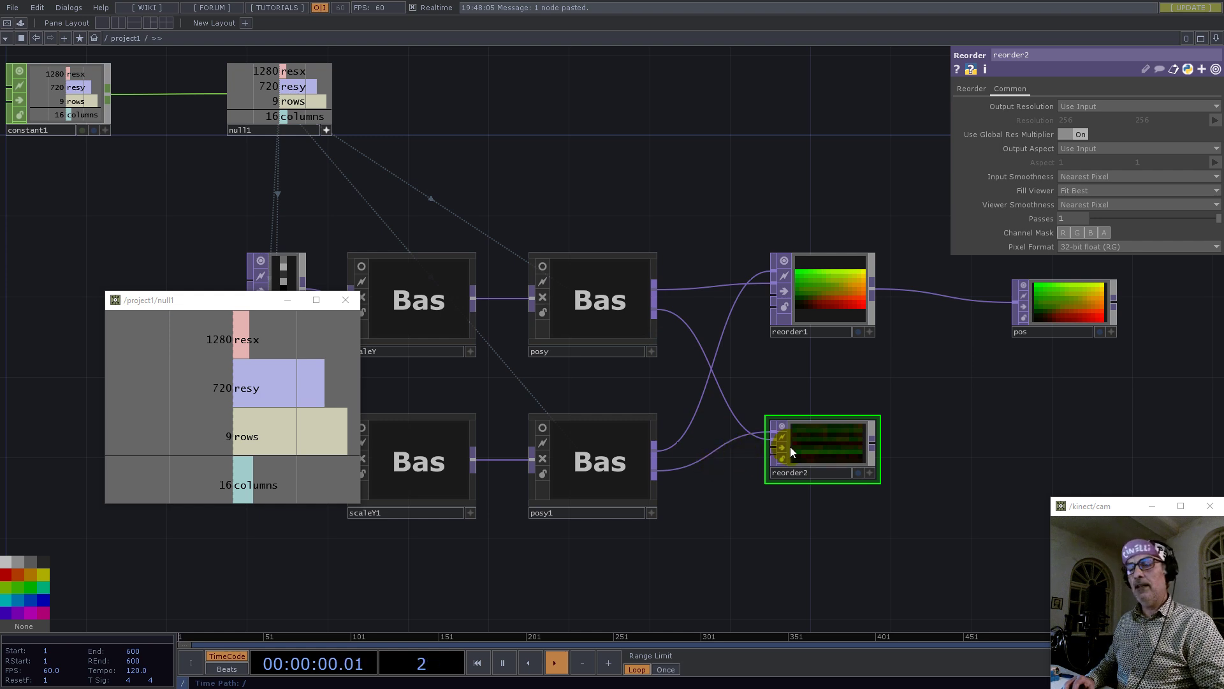
# - Append a null after reorder2 and rename it scale
pyautogui.rightClick(871, 440)
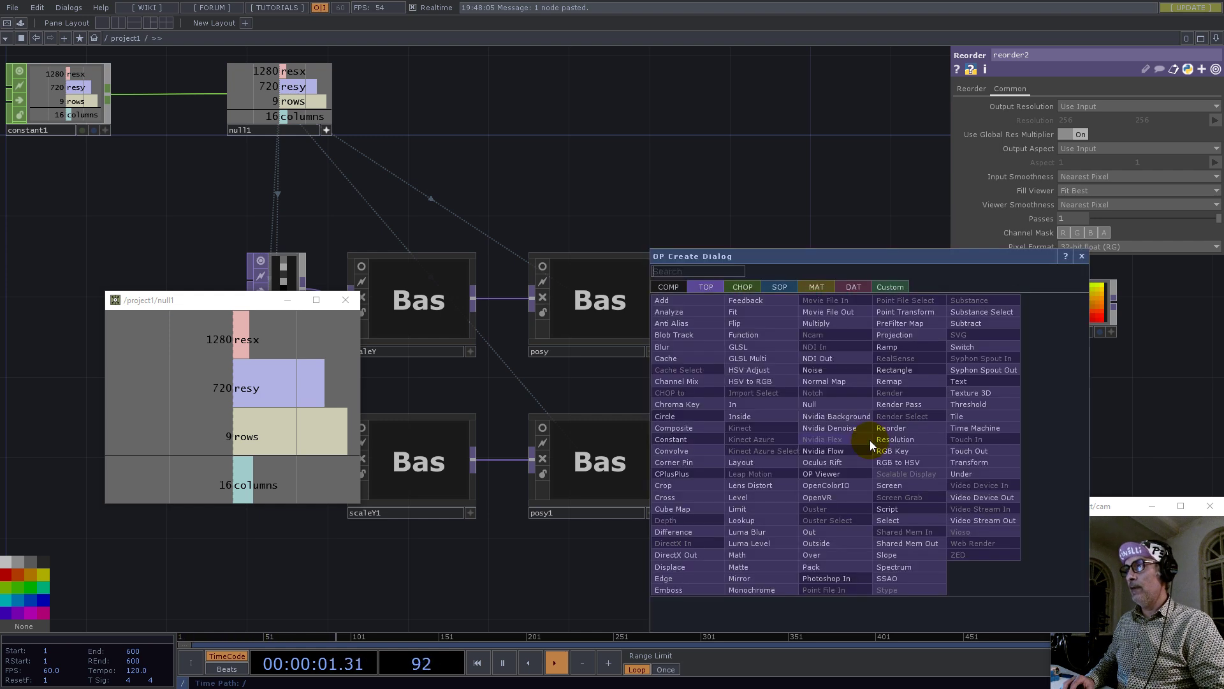
pyautogui.click(811, 404)
pyautogui.click(1071, 428)
pyautogui.click(1029, 454)
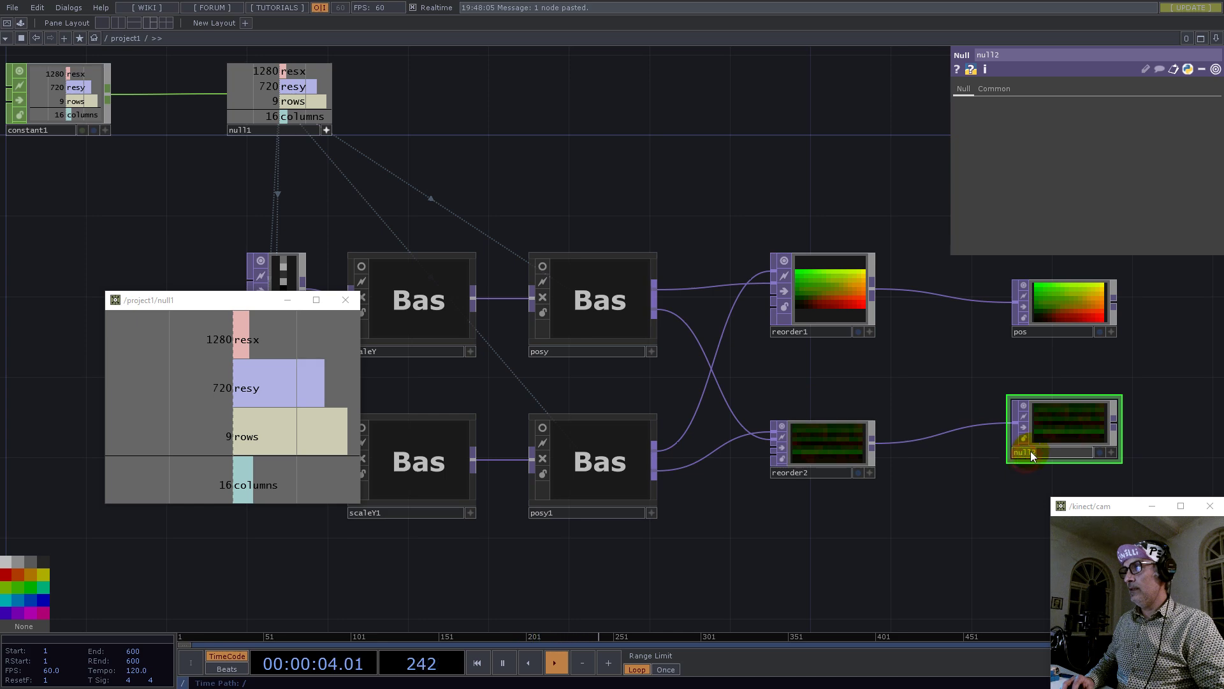
pyautogui.write('scale')
pyautogui.press('Return')
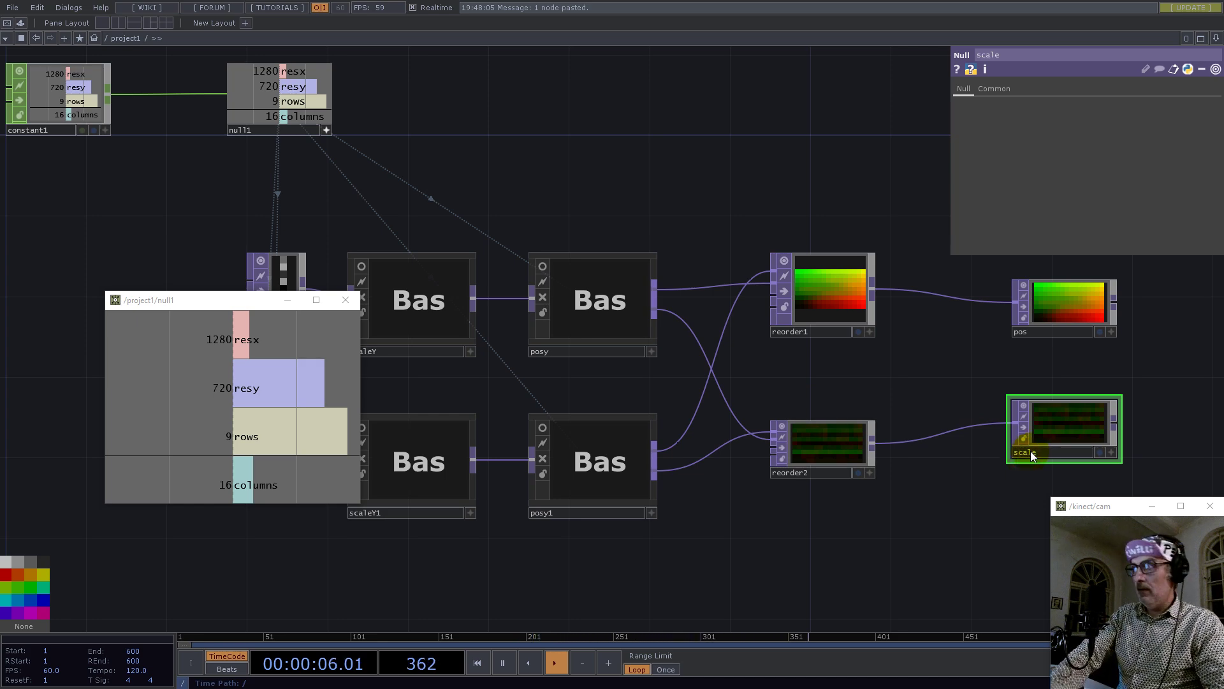
pyautogui.scroll(-5, 547, 350)
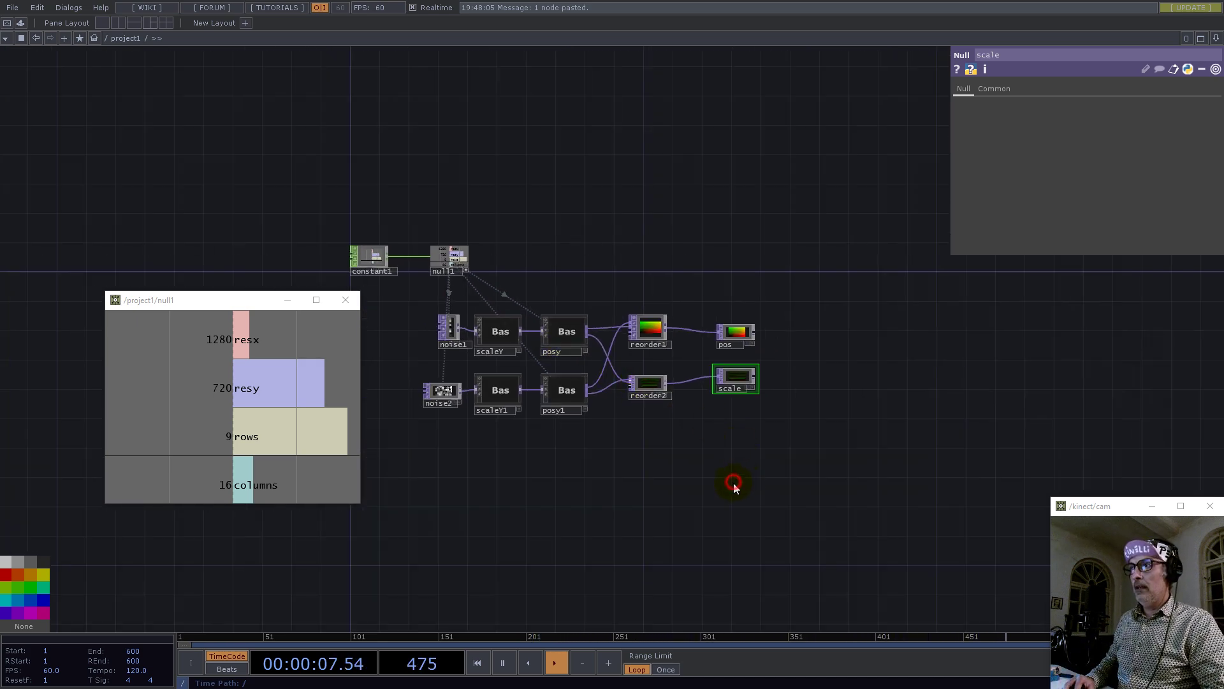
pyautogui.press('Tab')
# - Add a Grid SOP below scale with 2 rows and 2 columns
pyautogui.write('g')
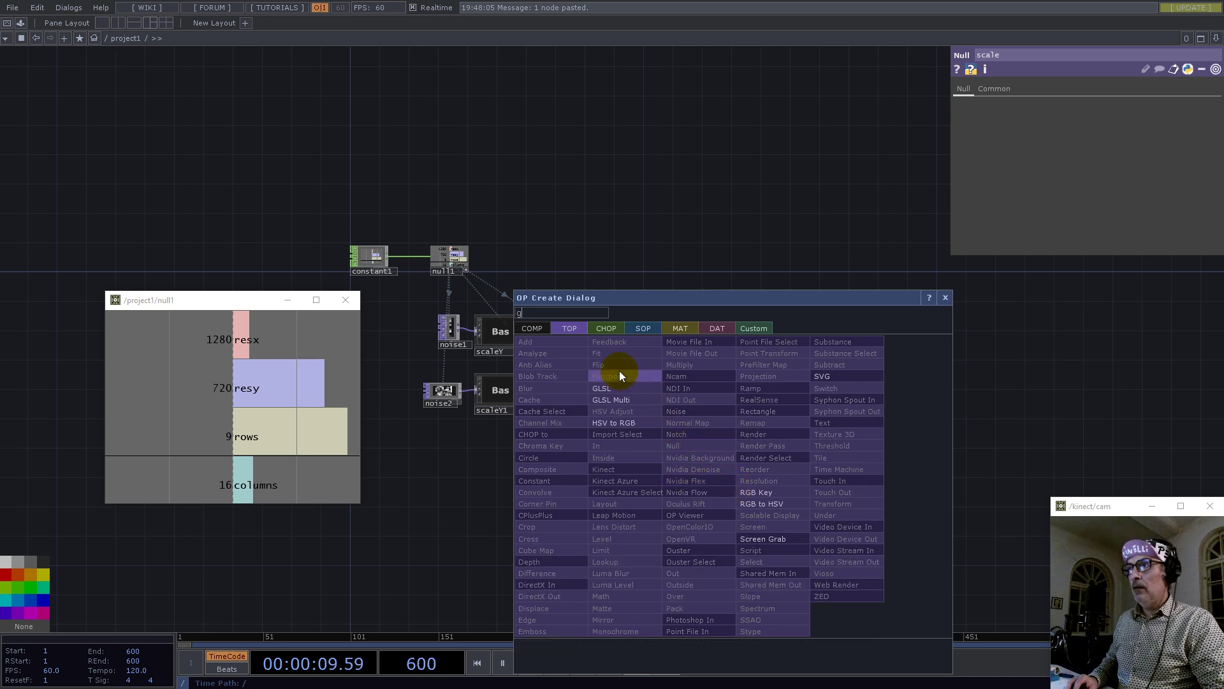
pyautogui.click(641, 329)
pyautogui.click(610, 484)
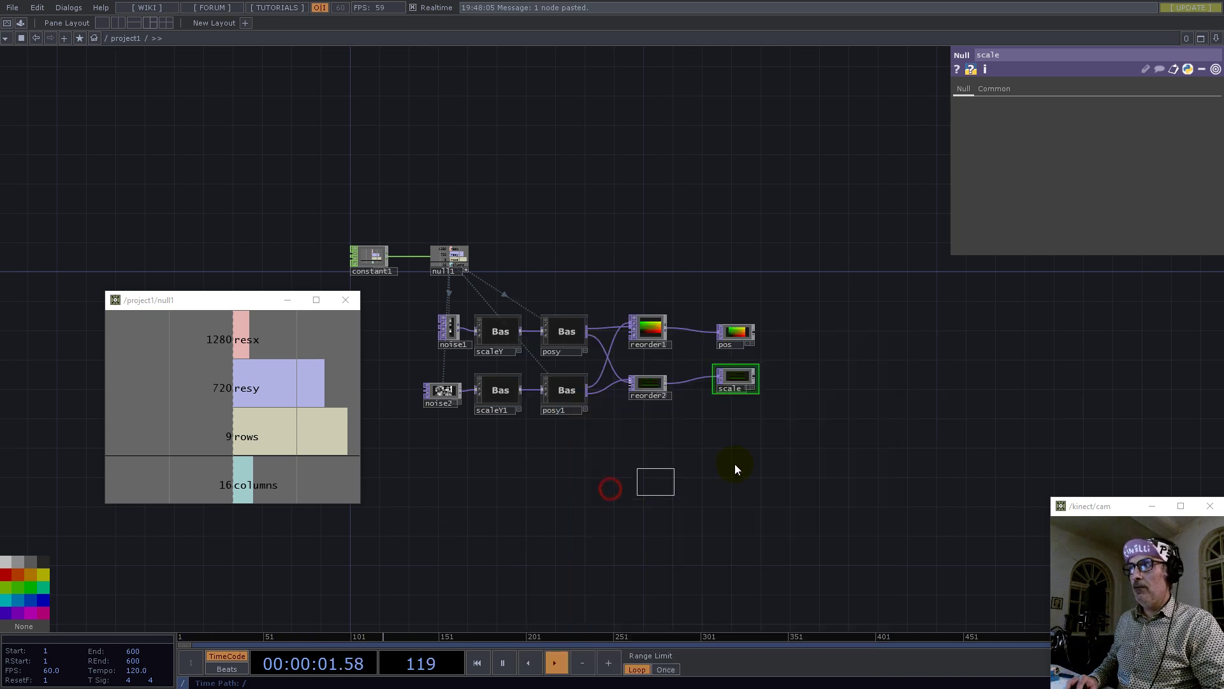
pyautogui.click(734, 464)
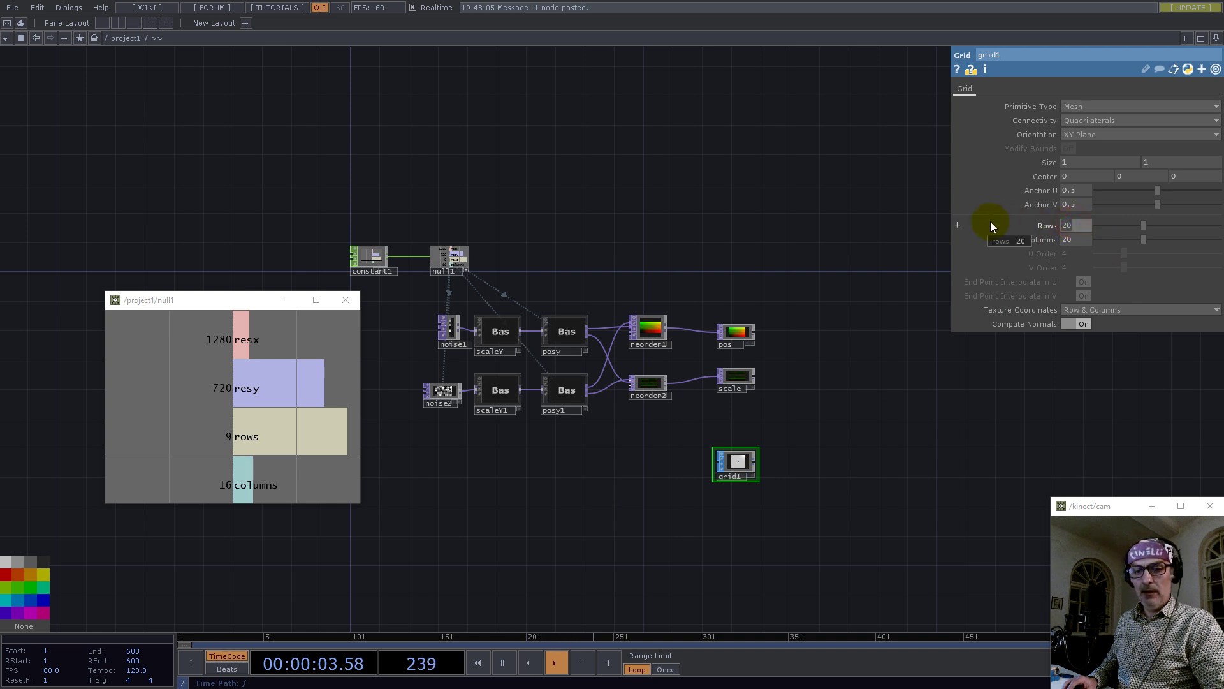
pyautogui.write('22')
pyautogui.click(873, 430)
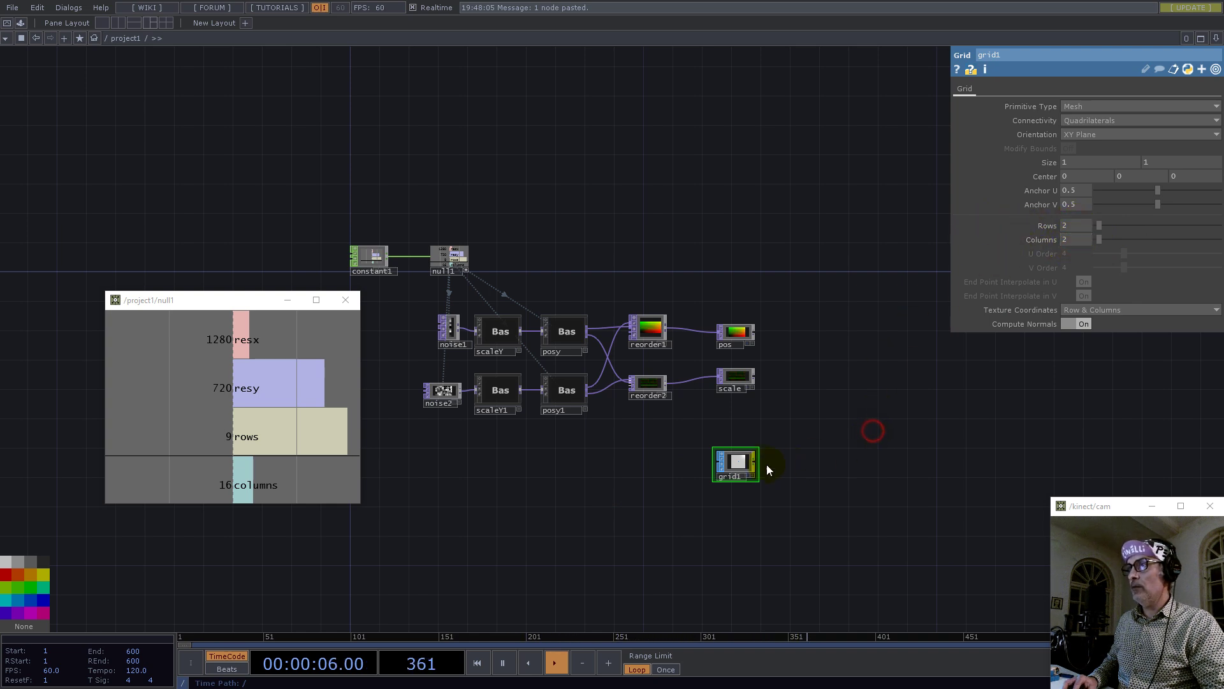
# - Add a geo1 Geometry component fed by grid1 and turn Instancing on
pyautogui.rightClick(755, 462)
pyautogui.click(554, 308)
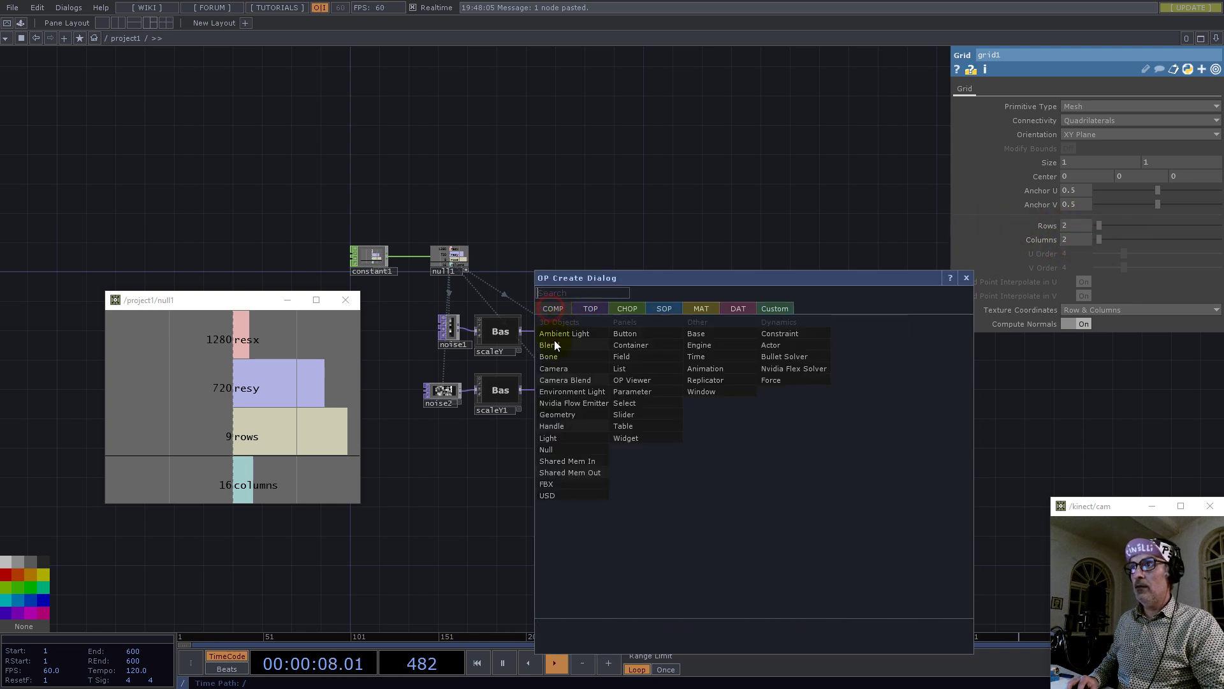
pyautogui.click(565, 413)
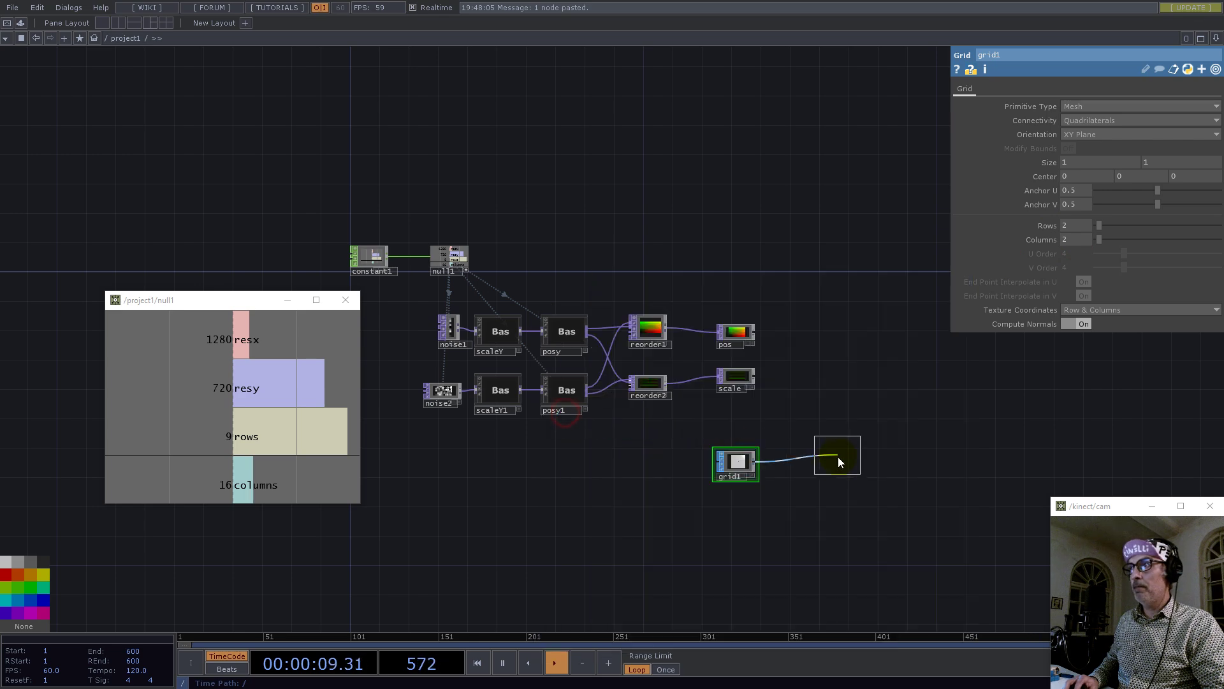
pyautogui.click(798, 464)
pyautogui.scroll(3, 822, 440)
pyautogui.click(1014, 90)
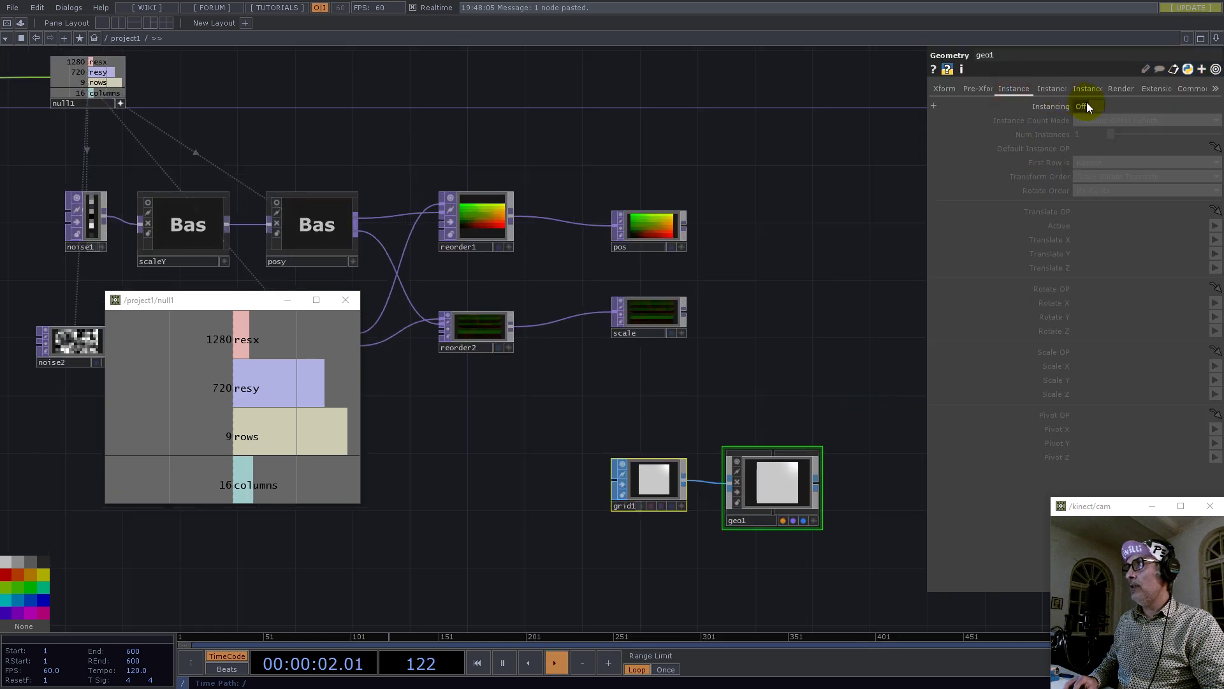
pyautogui.click(1095, 107)
# - Use pos for instance translate (r, g) and scale for instance scale (r, g)
pyautogui.moveTo(654, 224); pyautogui.dragTo(1101, 211)
pyautogui.moveTo(697, 313); pyautogui.dragTo(1083, 352)
pyautogui.click(1083, 240)
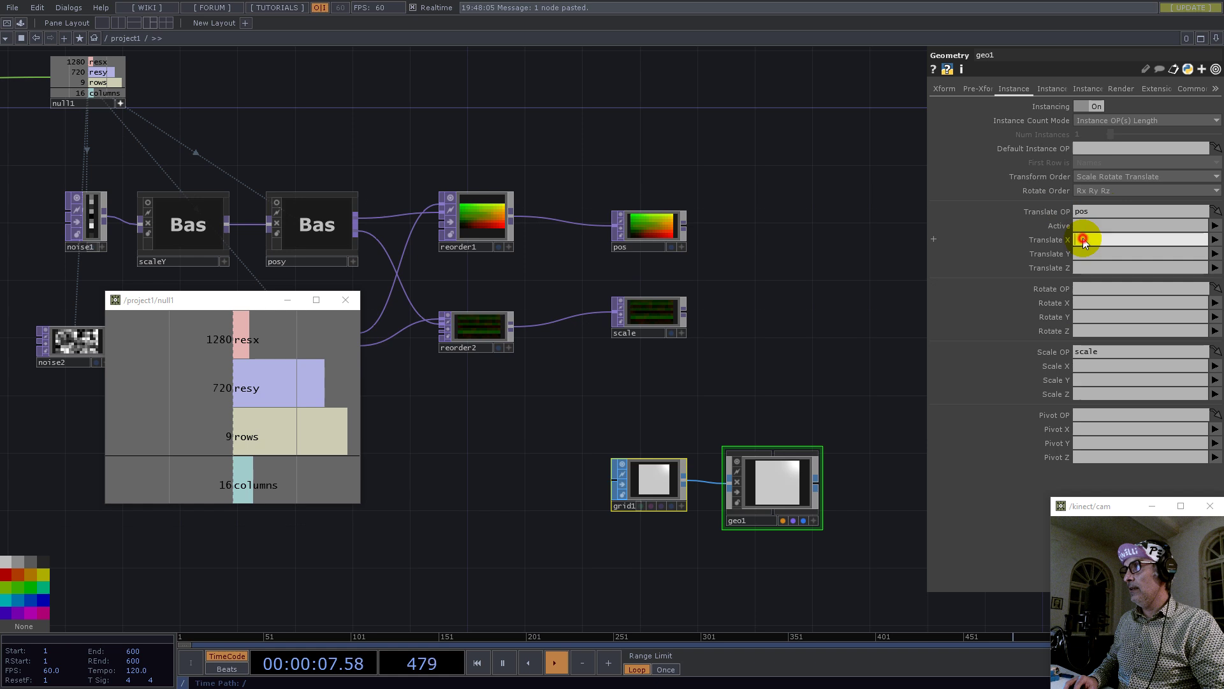
pyautogui.write('r')
pyautogui.press('Tab')
pyautogui.write('g')
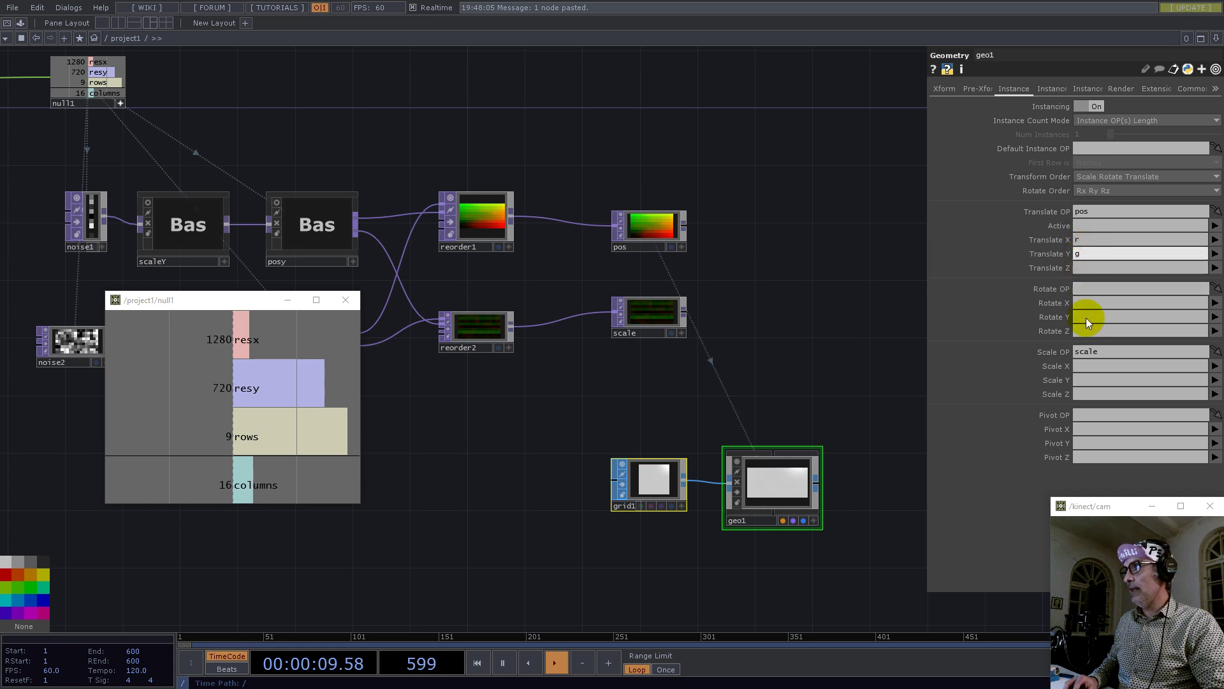
pyautogui.click(1085, 363)
pyautogui.write('r')
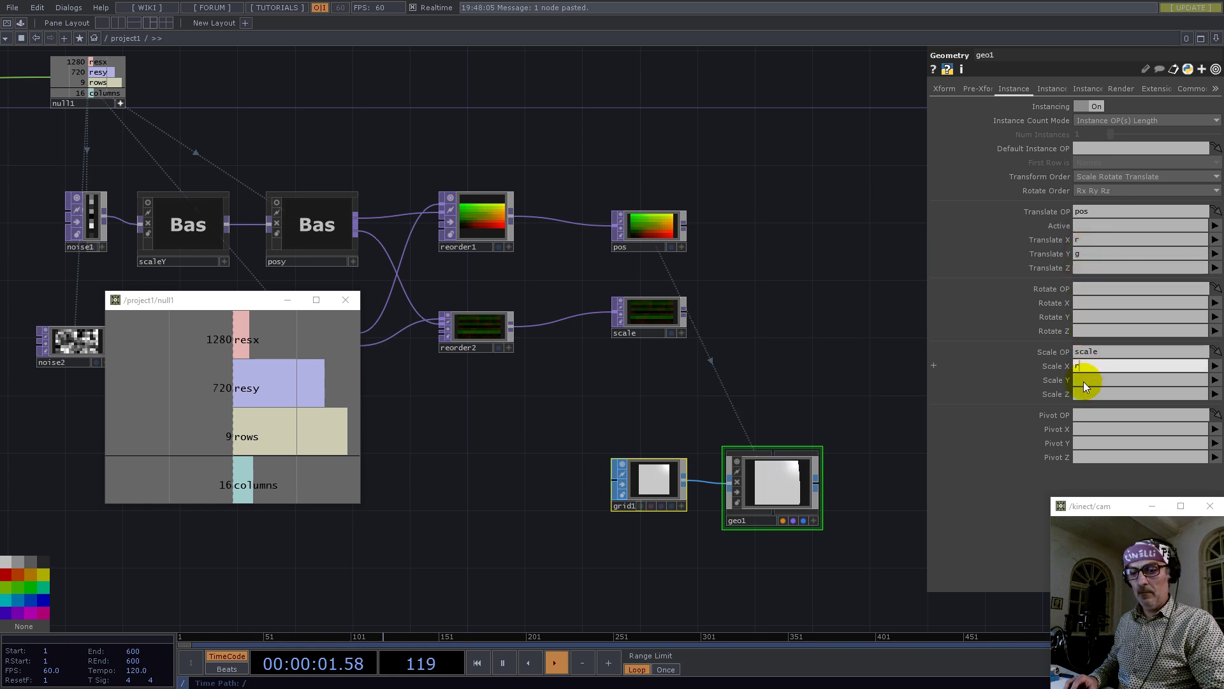
pyautogui.press('Tab')
pyautogui.write('g')
pyautogui.click(883, 445)
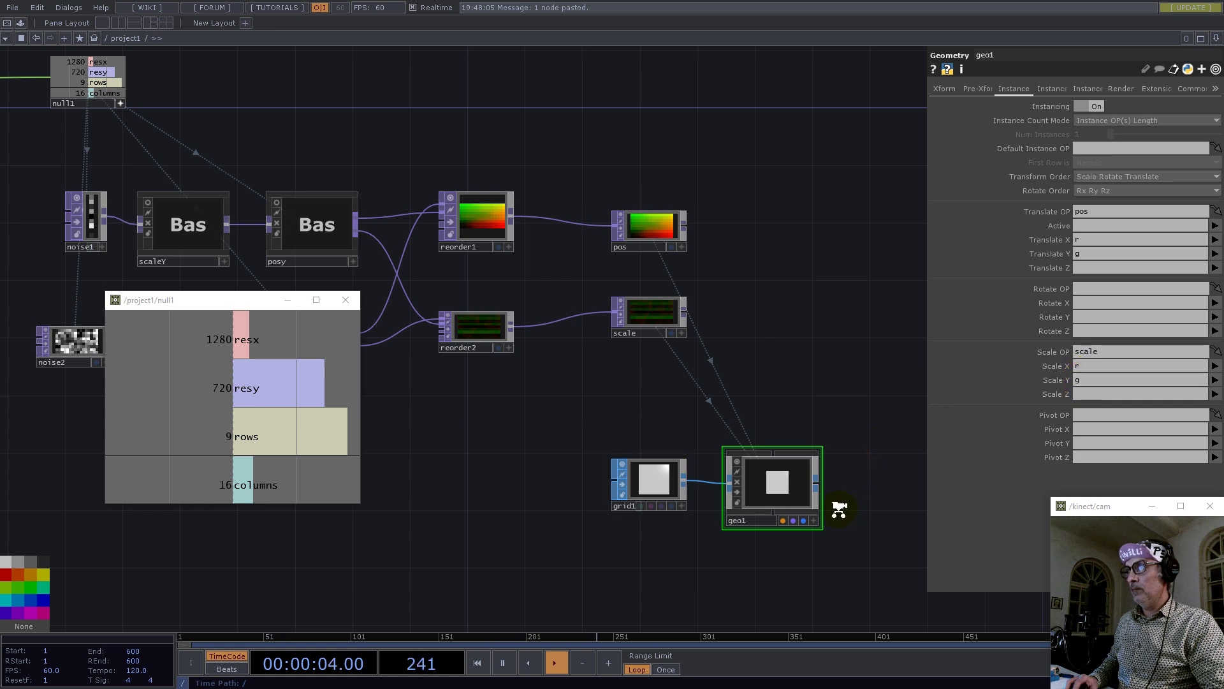
# - Inspect the instanced rectangles as wireframe in geo1's viewer
pyautogui.scroll(6, 839, 508)
pyautogui.click(753, 567)
pyautogui.click(594, 454)
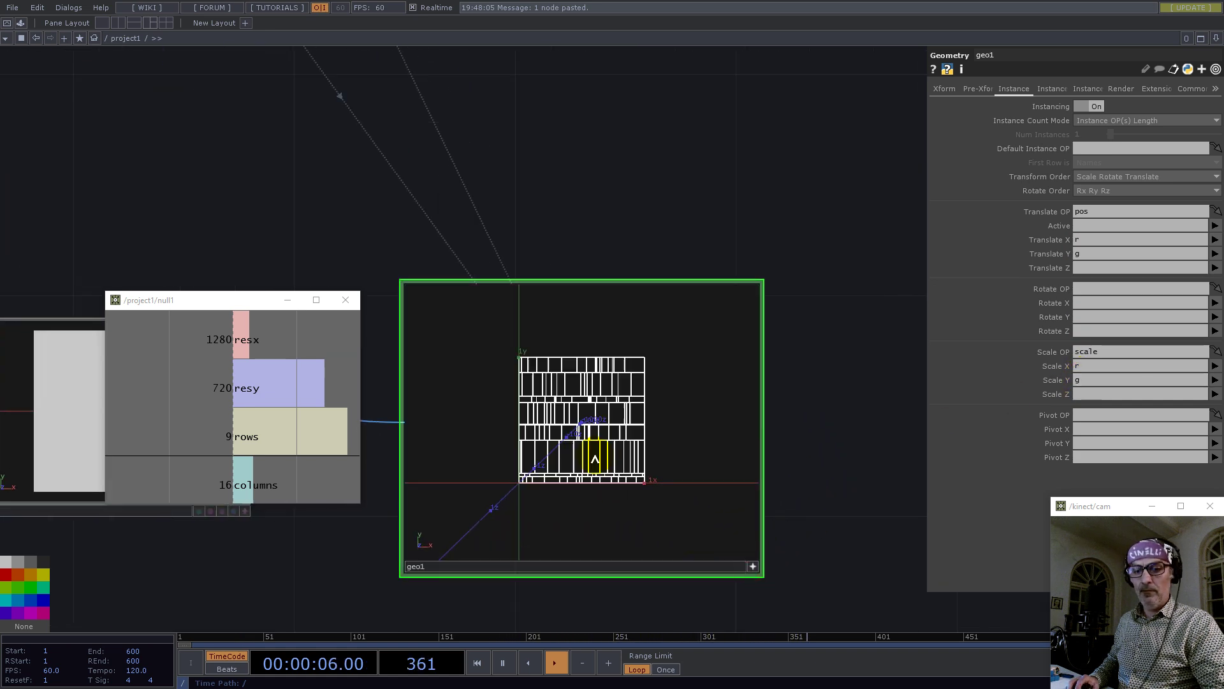
pyautogui.click(752, 565)
pyautogui.scroll(-4, 584, 343)
# - Add a Render TOP, render1, to the network
pyautogui.doubleClick(723, 361)
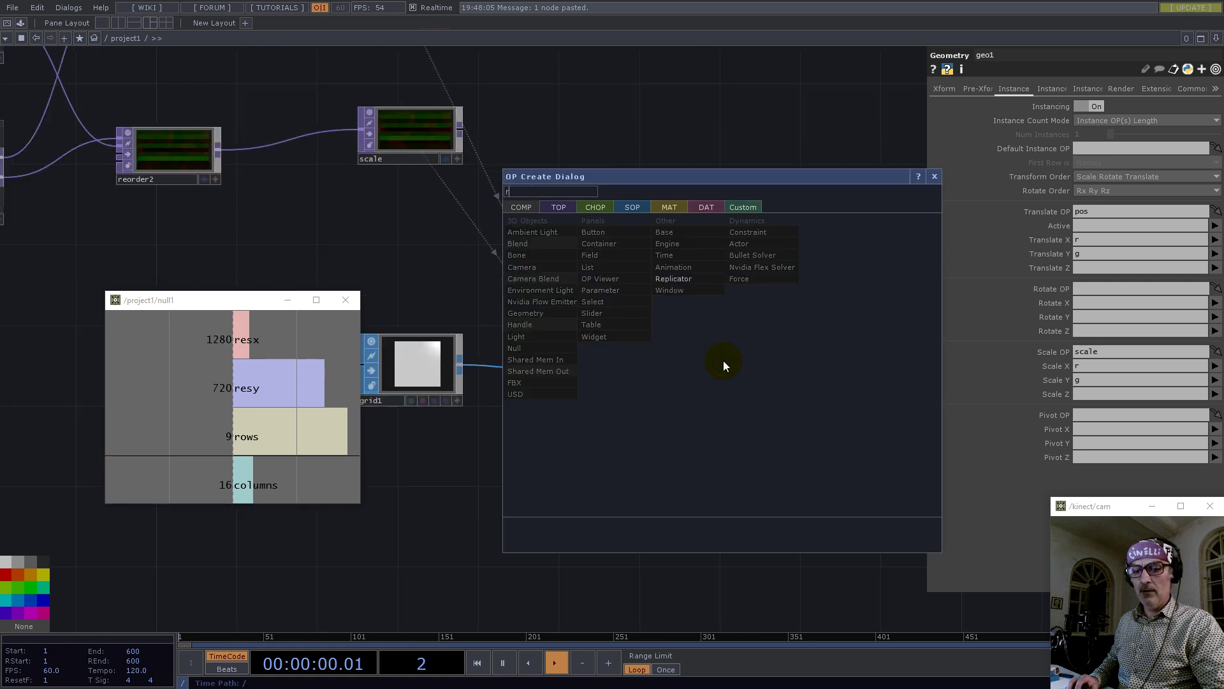
pyautogui.write('r')
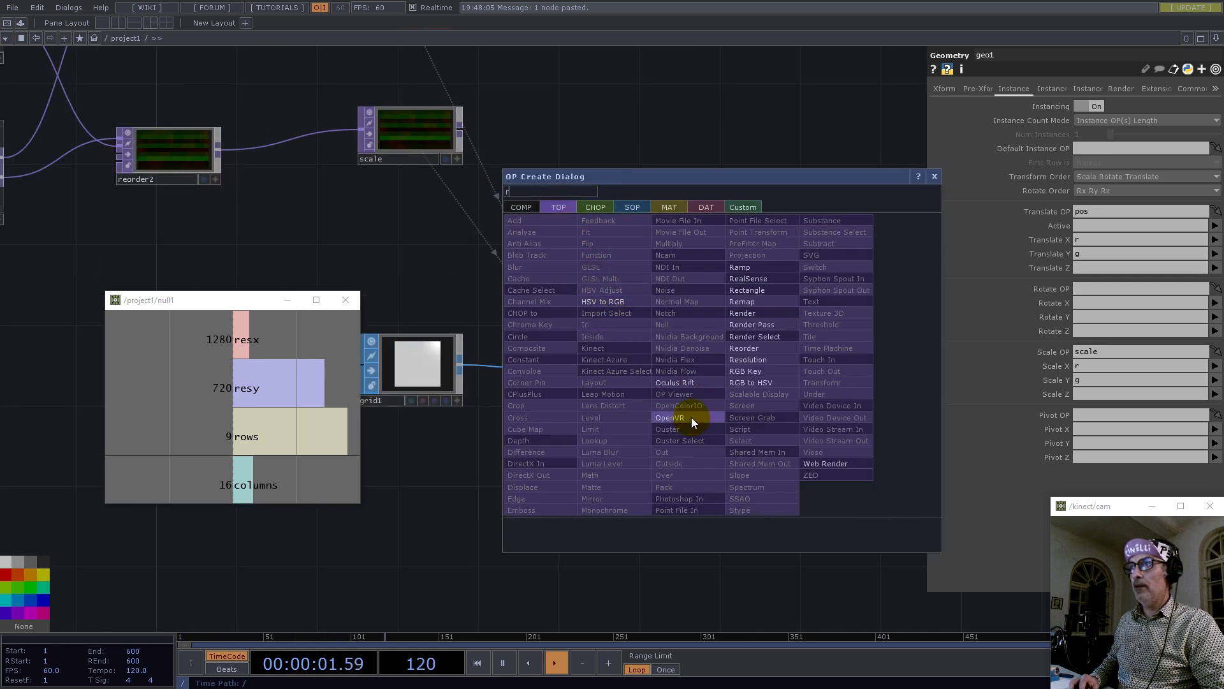
pyautogui.click(746, 313)
pyautogui.click(746, 375)
# - Create camera cam1 above render1 and confirm render1 renders through cam1
pyautogui.doubleClick(715, 249)
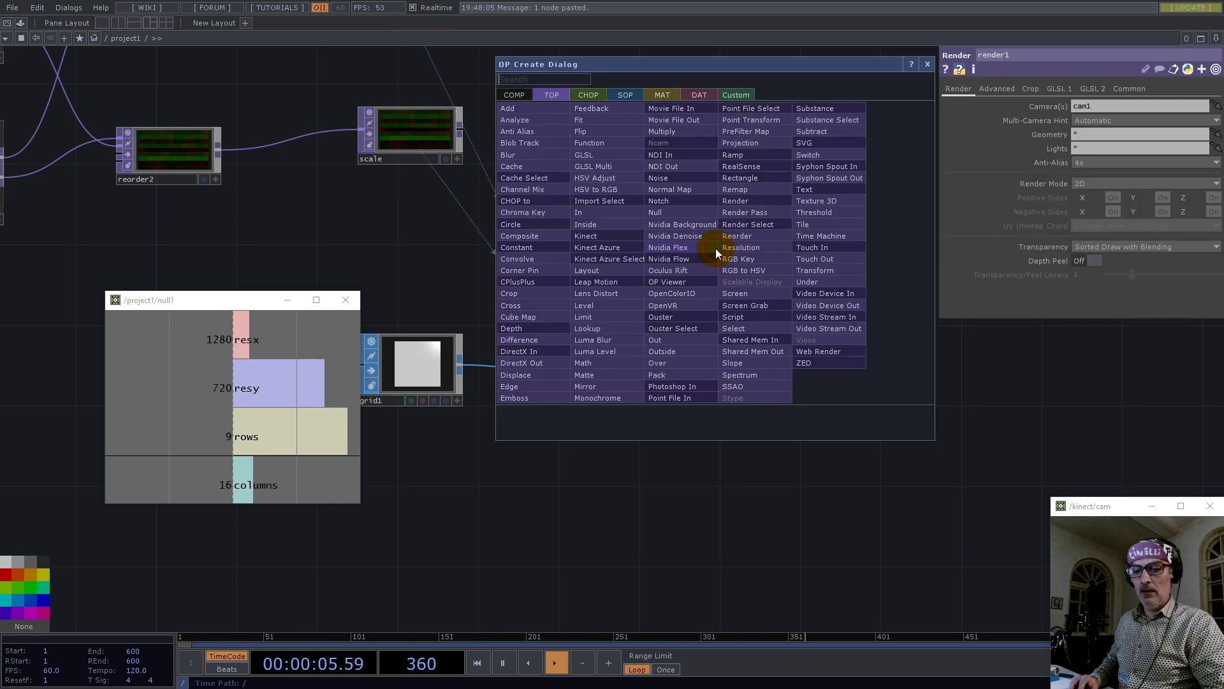
pyautogui.write('caM')
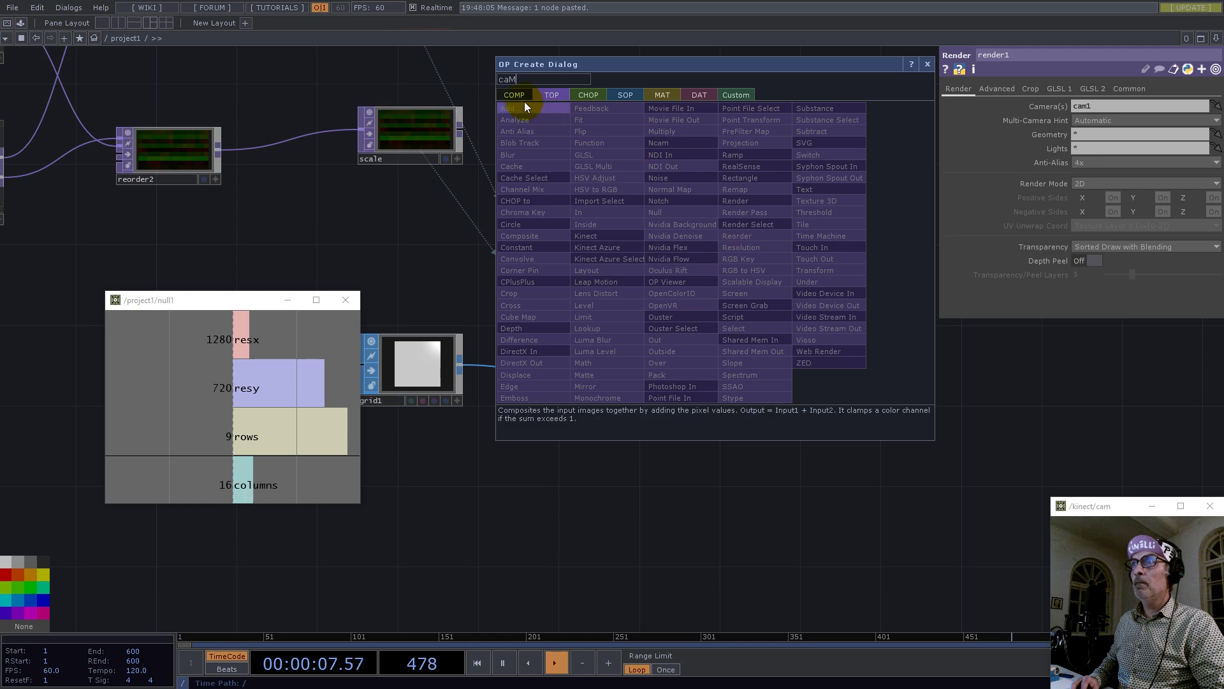
pyautogui.click(520, 95)
pyautogui.click(522, 152)
pyautogui.click(759, 264)
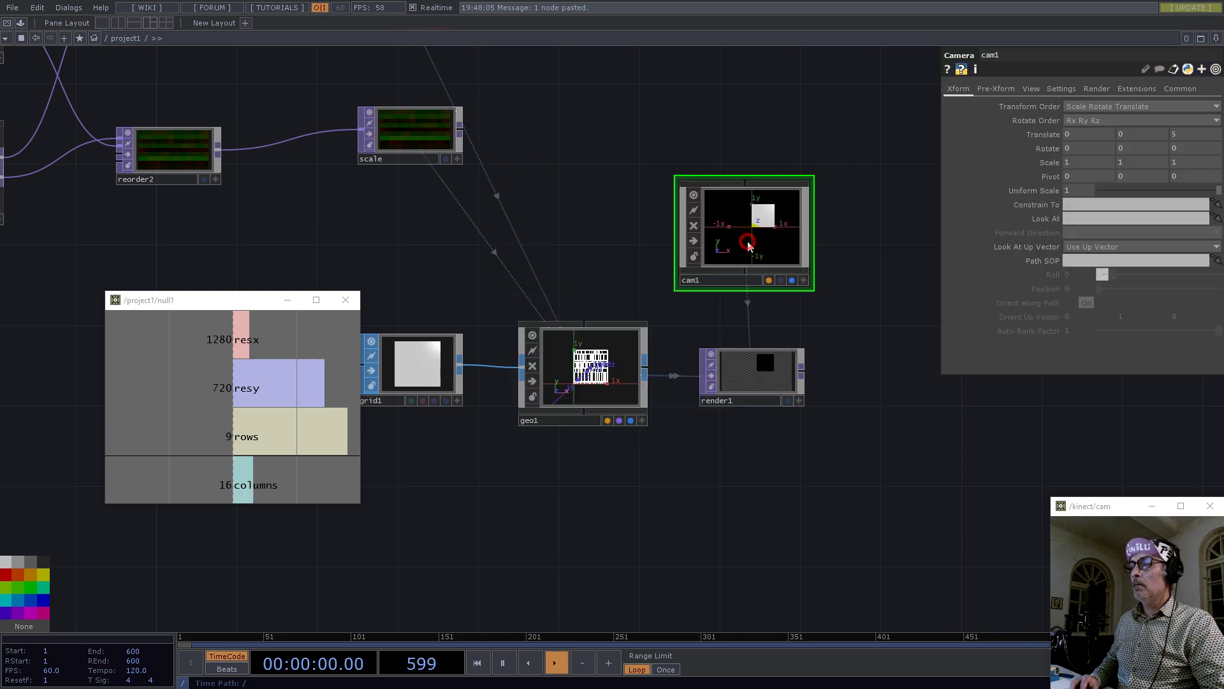
pyautogui.press('h')
pyautogui.click(753, 366)
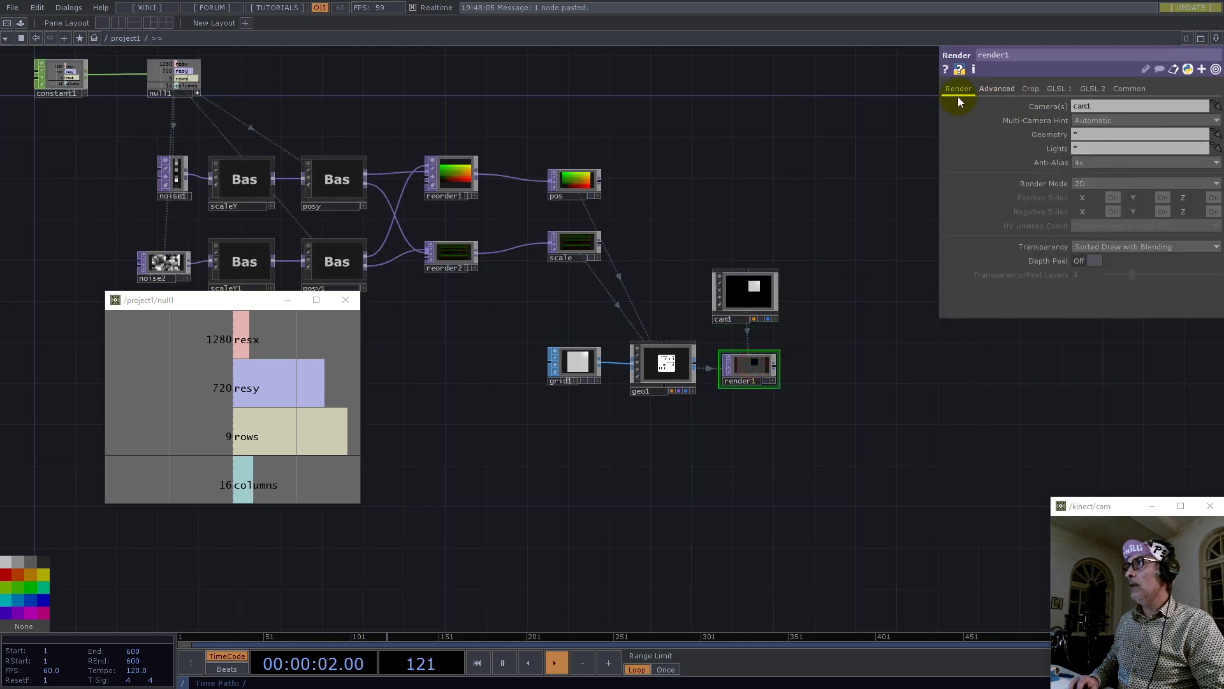
# - Set cam1 to Orthographic projection, Bottom-Left ortho origin, ortho width 1
pyautogui.click(767, 285)
pyautogui.click(1031, 92)
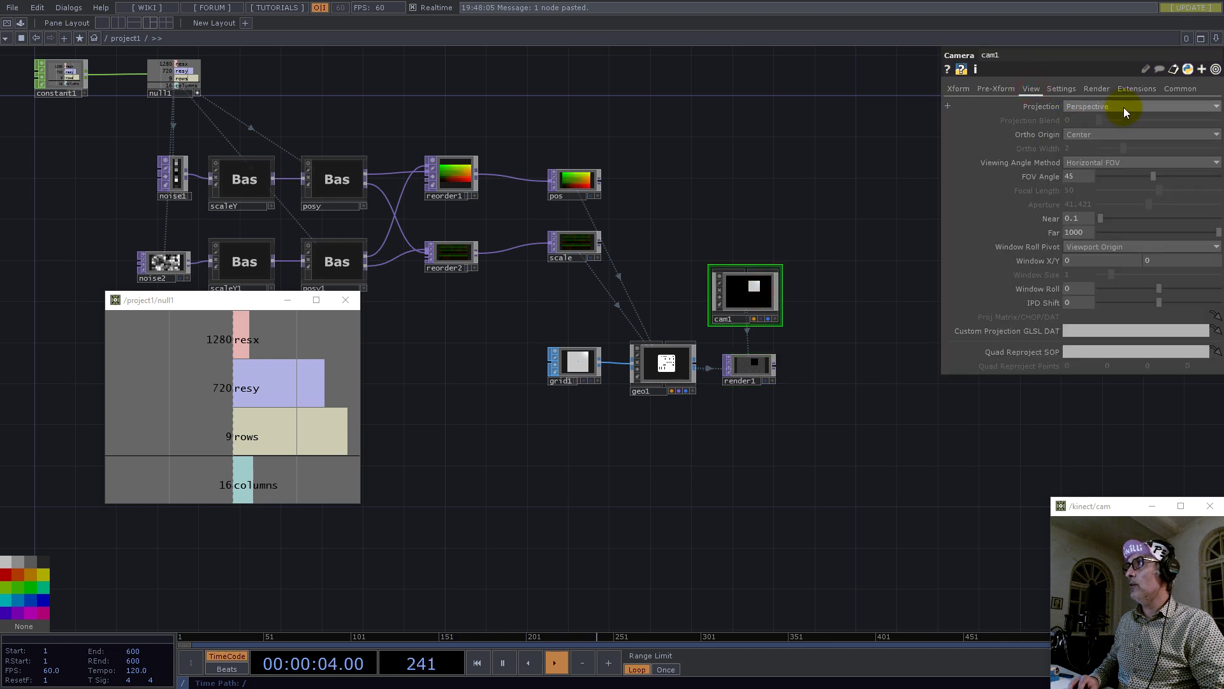
pyautogui.click(1124, 107)
pyautogui.click(1094, 128)
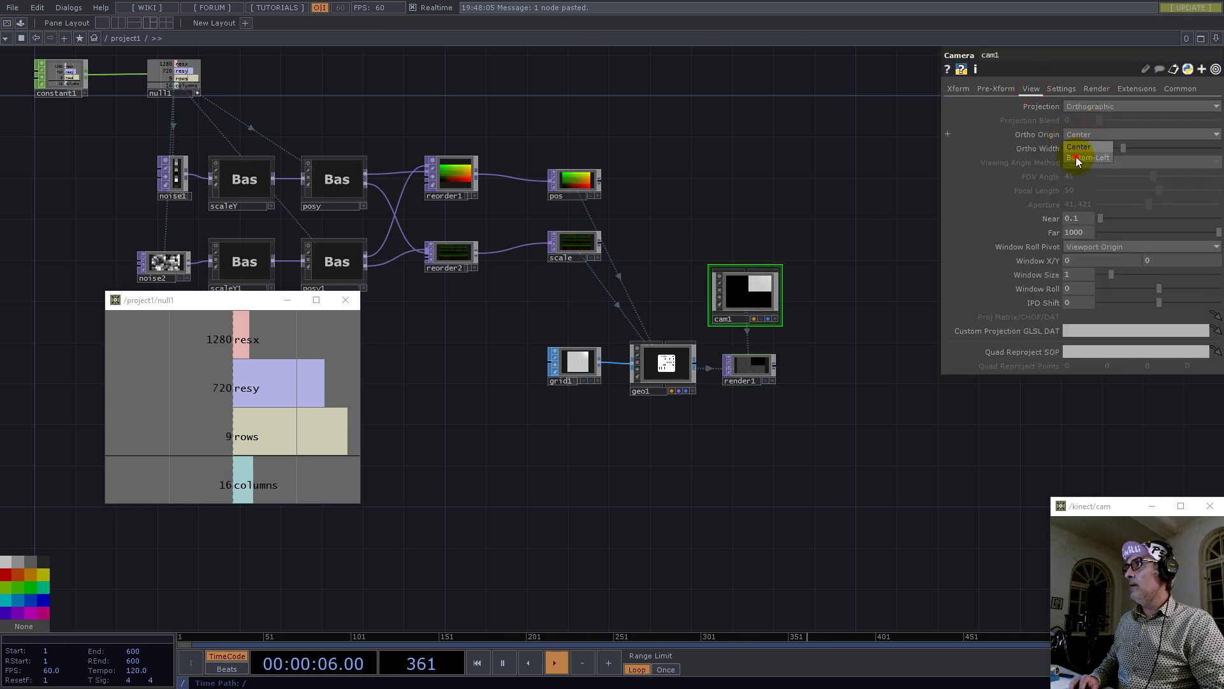
pyautogui.moveTo(1073, 147); pyautogui.dragTo(1004, 153)
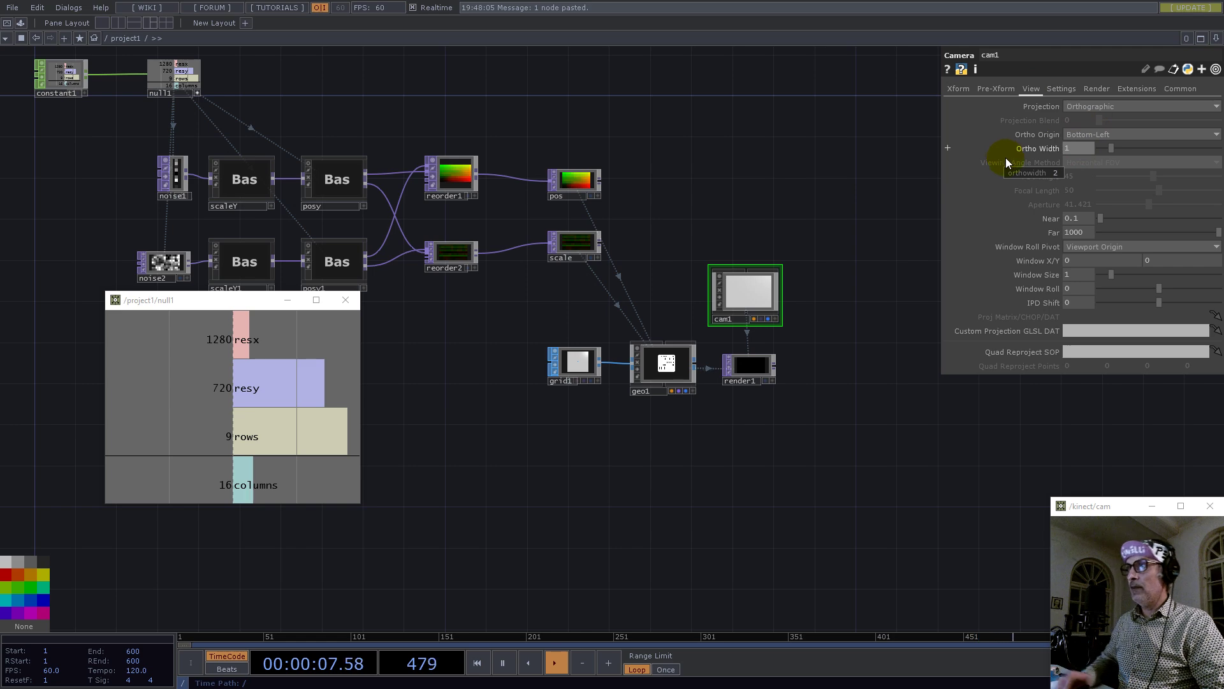
pyautogui.scroll(4, 722, 346)
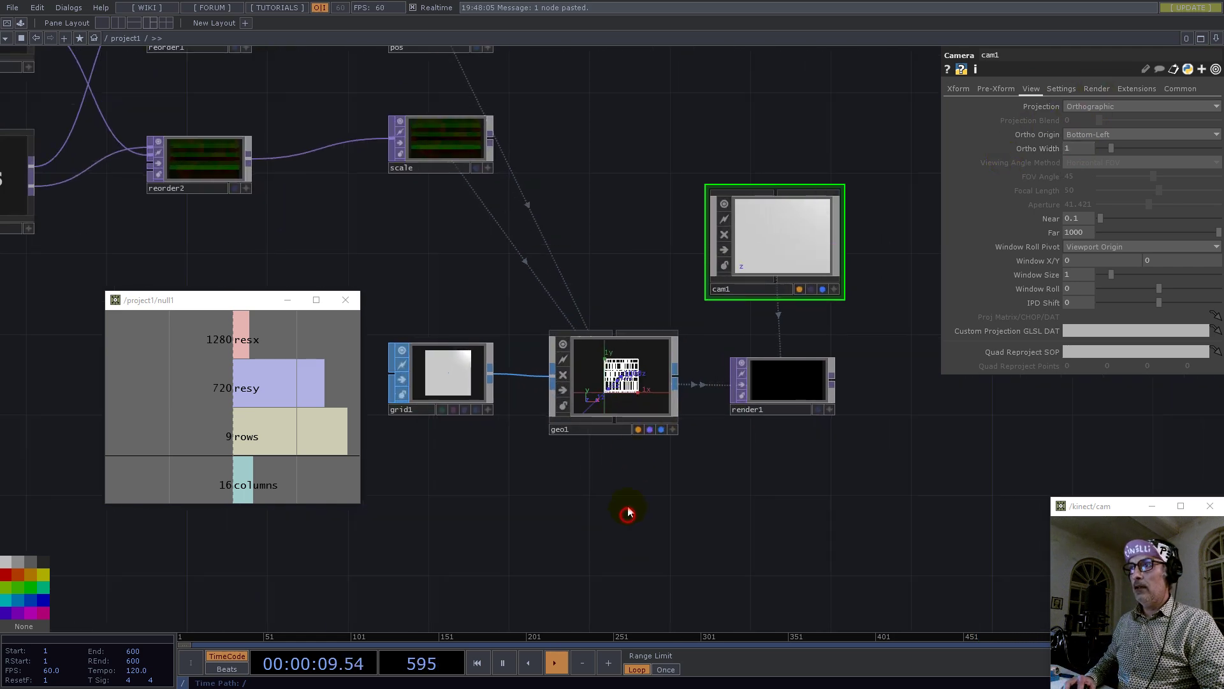
# - Add a Constant MAT, constant2, below geo1
pyautogui.press('Tab')
pyautogui.click(571, 363)
pyautogui.press('Escape')
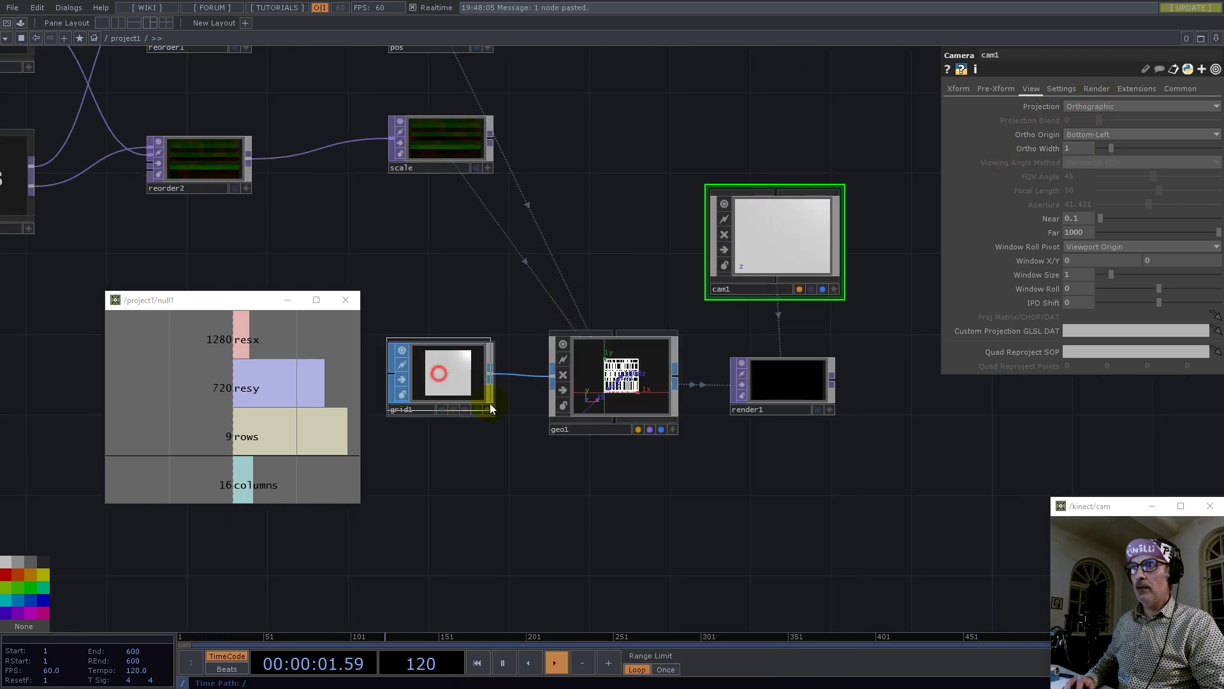
pyautogui.click(614, 518)
# - Assign constant2 as geo1's material on its Render page
pyautogui.click(626, 424)
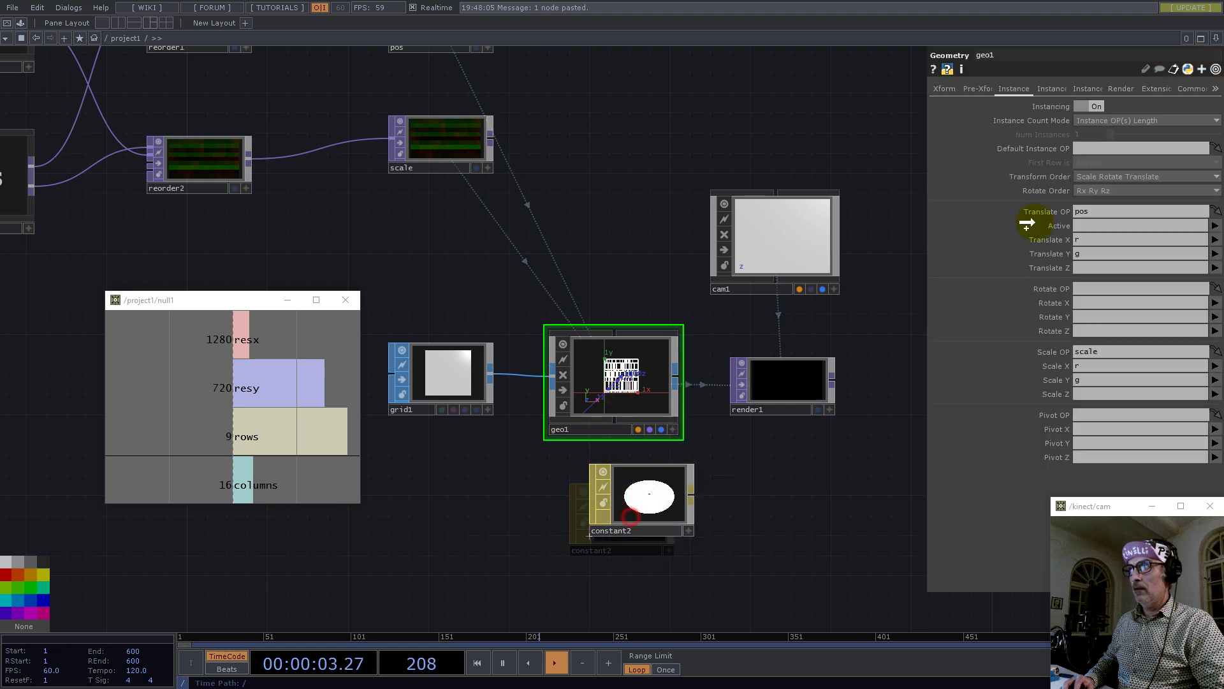
pyautogui.click(1119, 89)
pyautogui.scroll(-3, 749, 454)
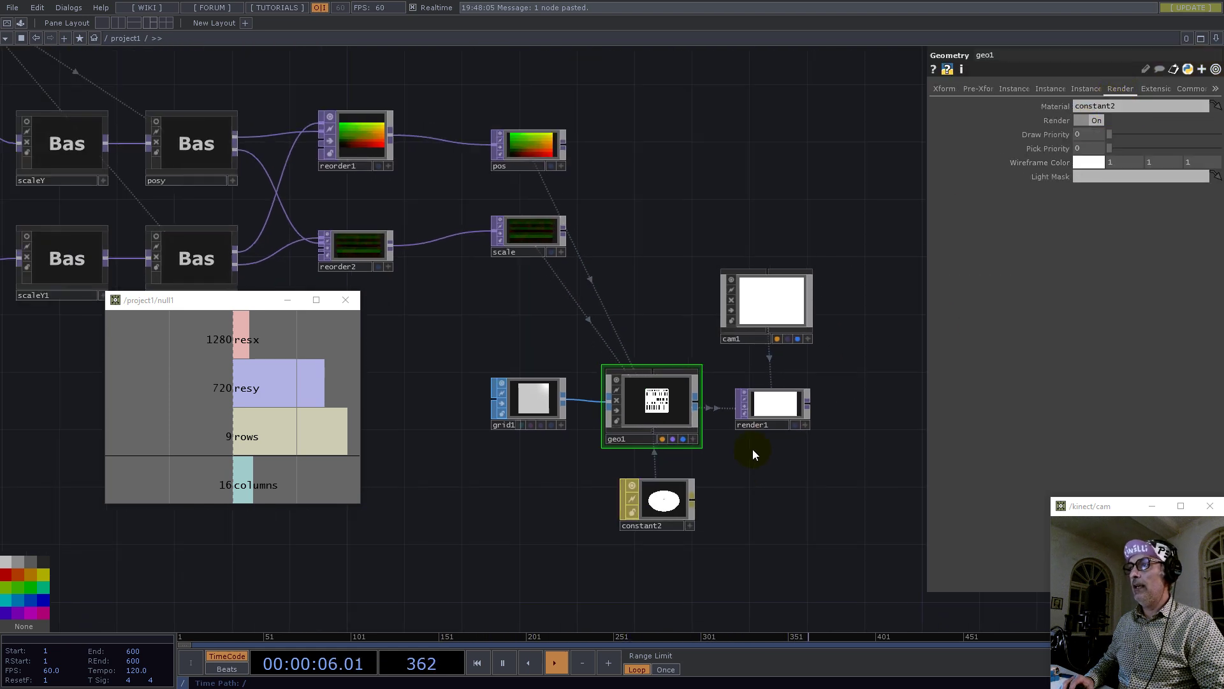
pyautogui.moveTo(661, 188); pyautogui.dragTo(787, 314)
pyautogui.moveTo(438, 128); pyautogui.dragTo(622, 164)
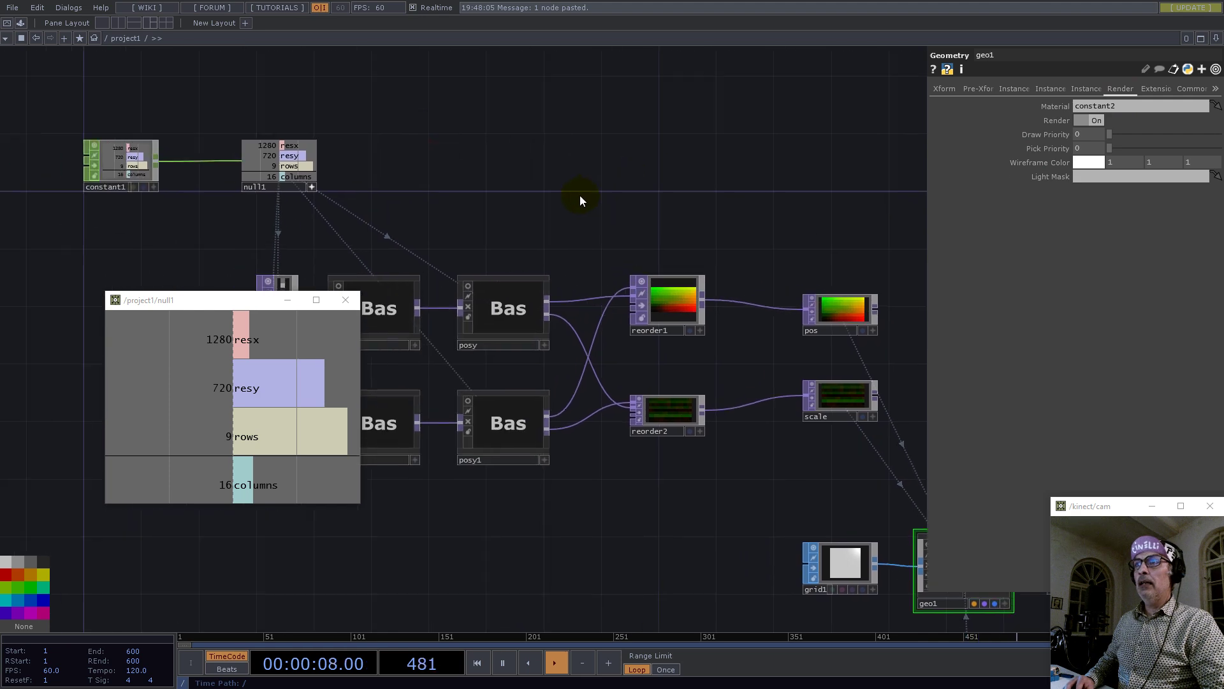
pyautogui.doubleClick(579, 195)
# - Create noise3 with resolution 16×9 linked to null1's columns and rows
pyautogui.write('NOISE')
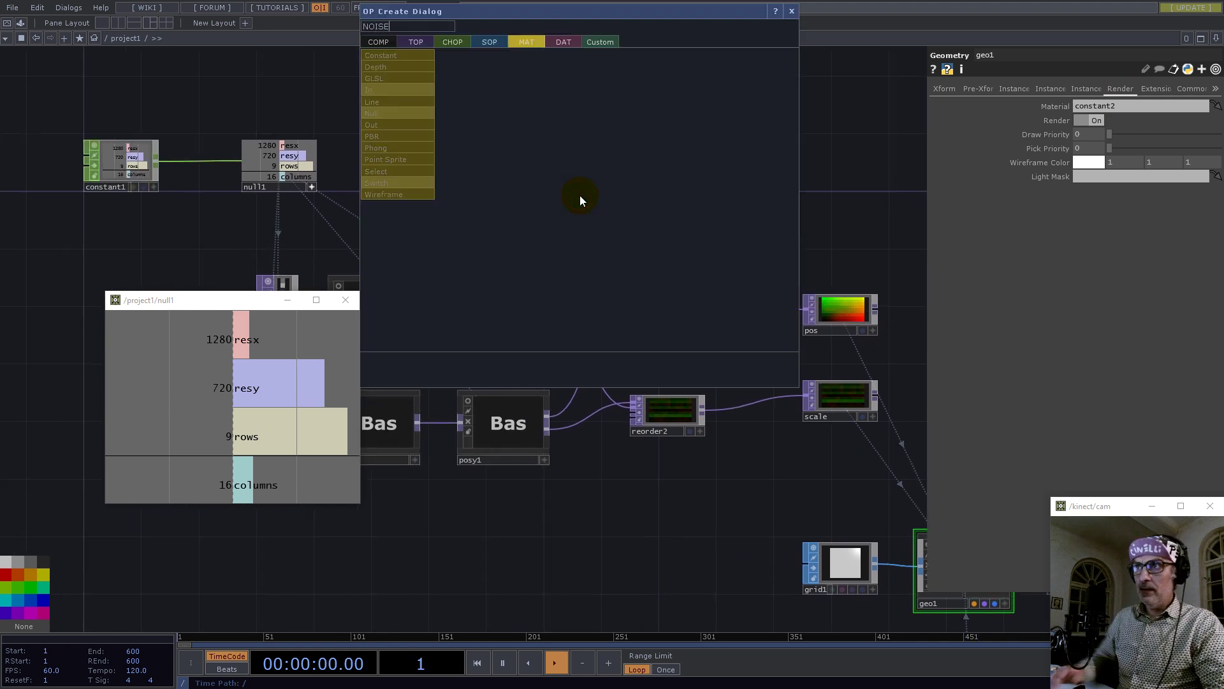
pyautogui.click(415, 41)
pyautogui.click(545, 129)
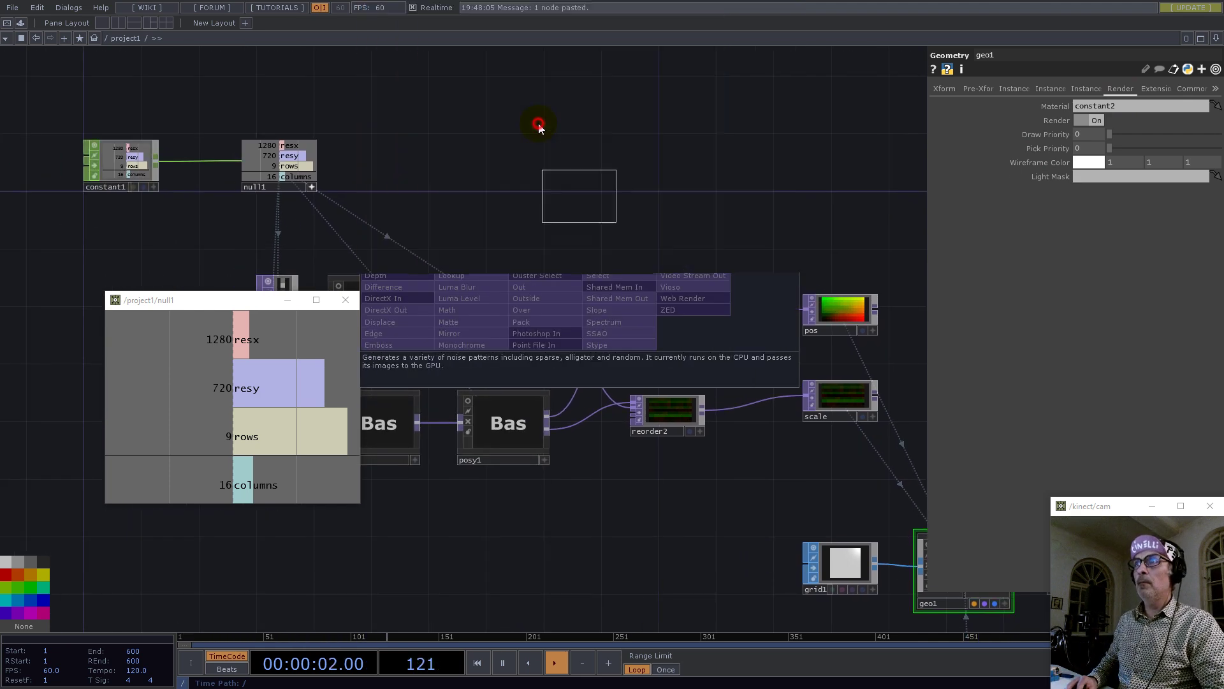
pyautogui.click(529, 178)
pyautogui.moveTo(294, 176); pyautogui.dragTo(1012, 125)
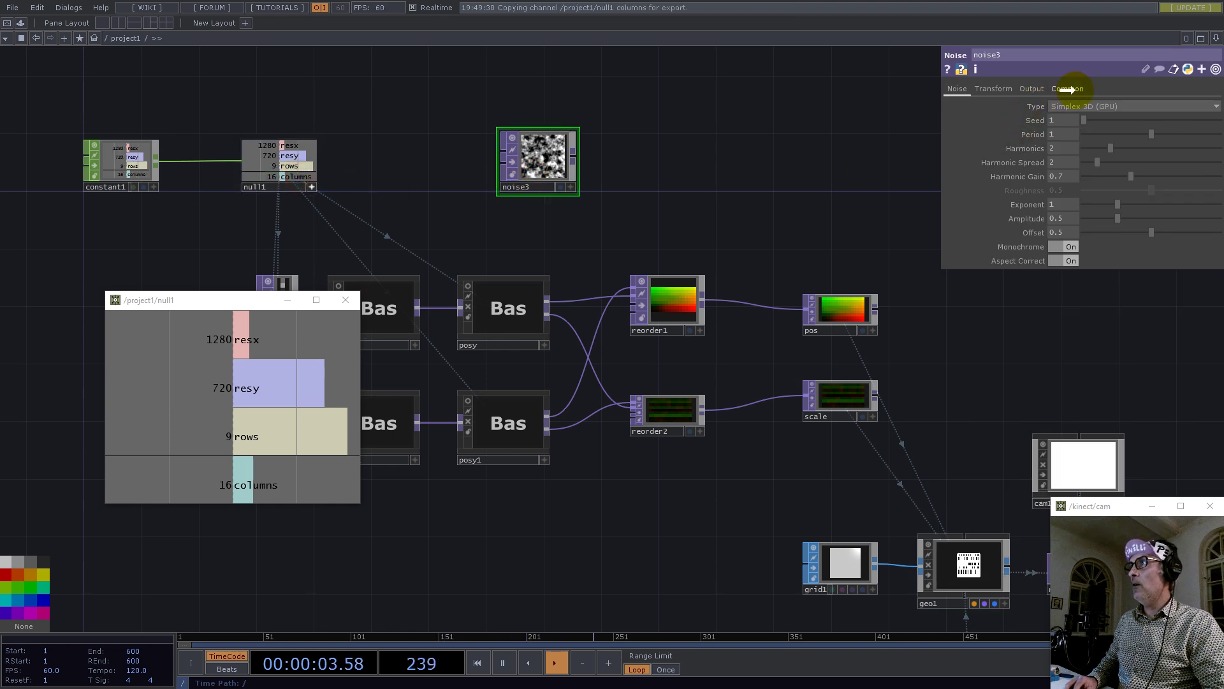
pyautogui.moveTo(1067, 90); pyautogui.dragTo(1056, 121)
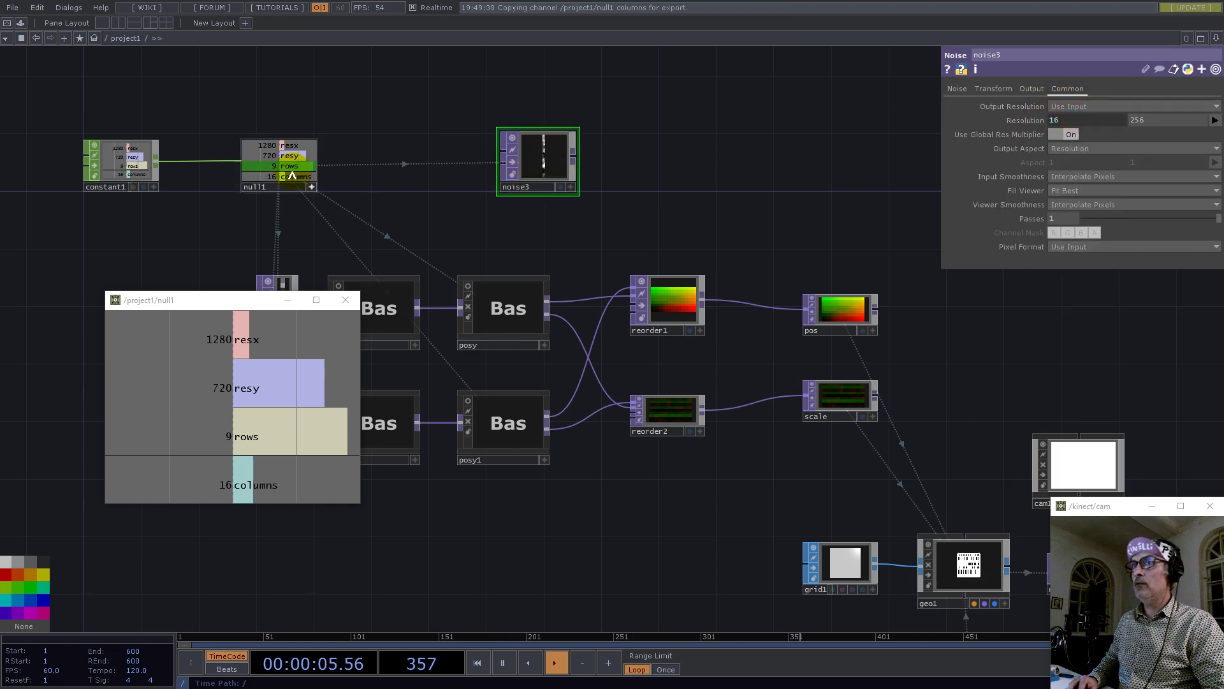
pyautogui.moveTo(716, 158); pyautogui.dragTo(1156, 118)
pyautogui.click(1167, 114)
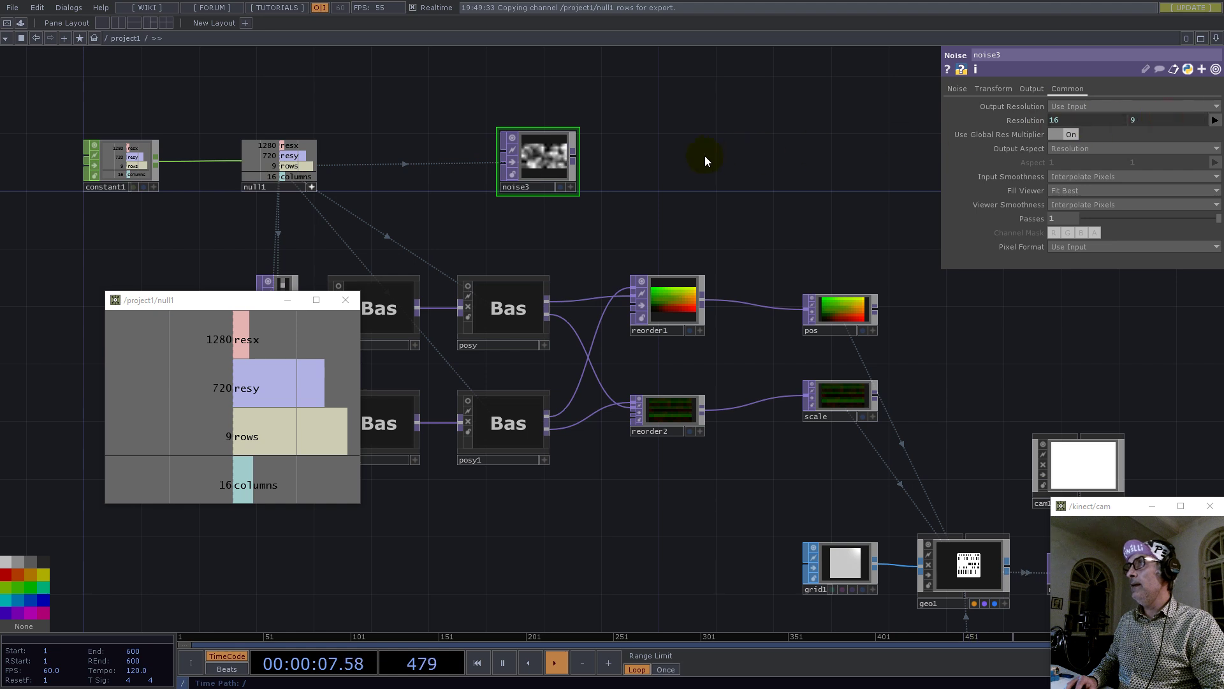
# - Attach a Null named color after noise3
pyautogui.rightClick(576, 153)
pyautogui.click(527, 134)
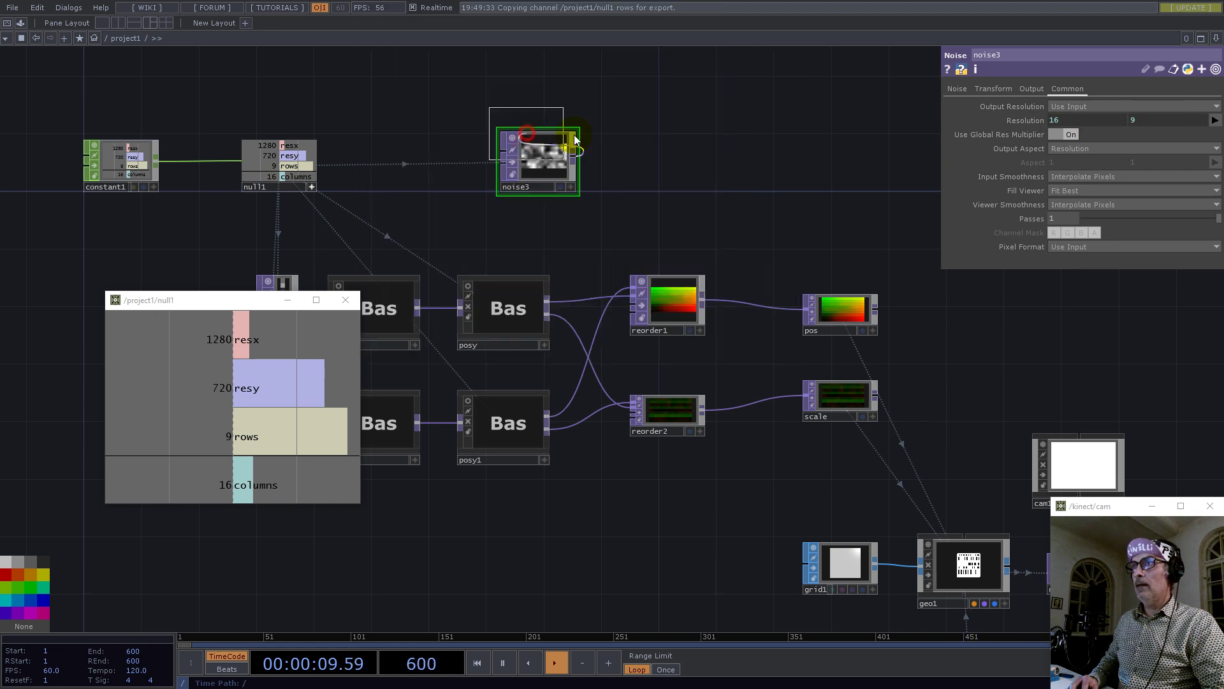
pyautogui.click(838, 191)
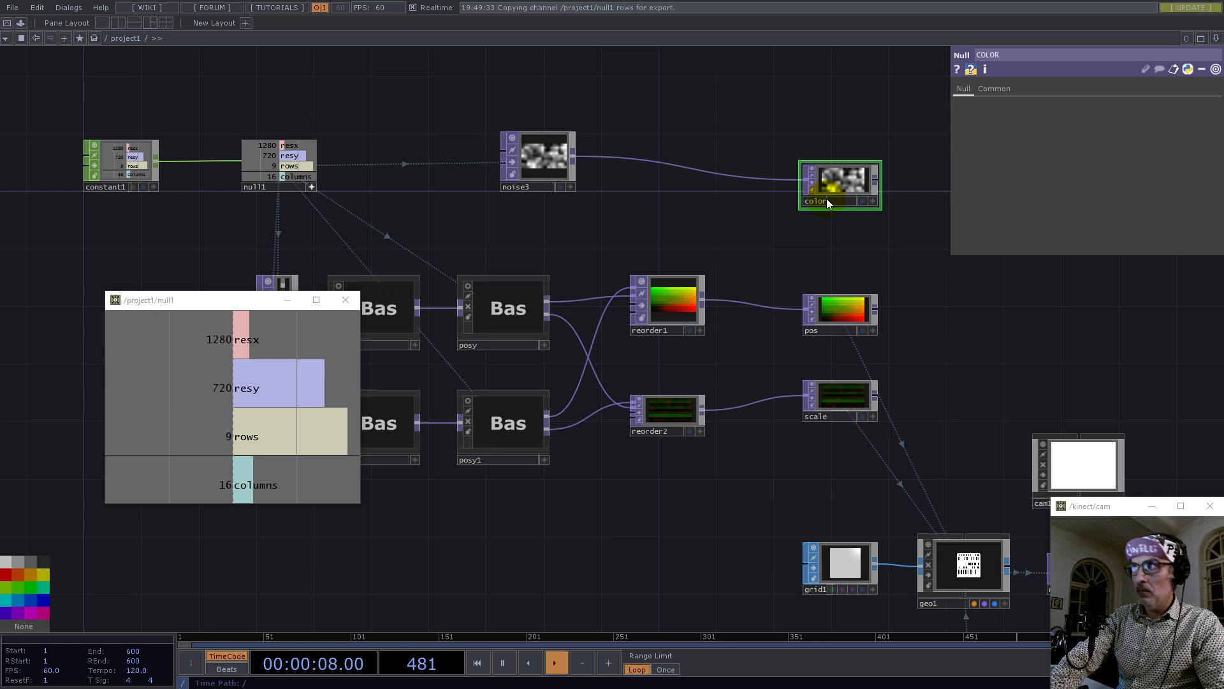
pyautogui.moveTo(796, 136); pyautogui.dragTo(876, 396)
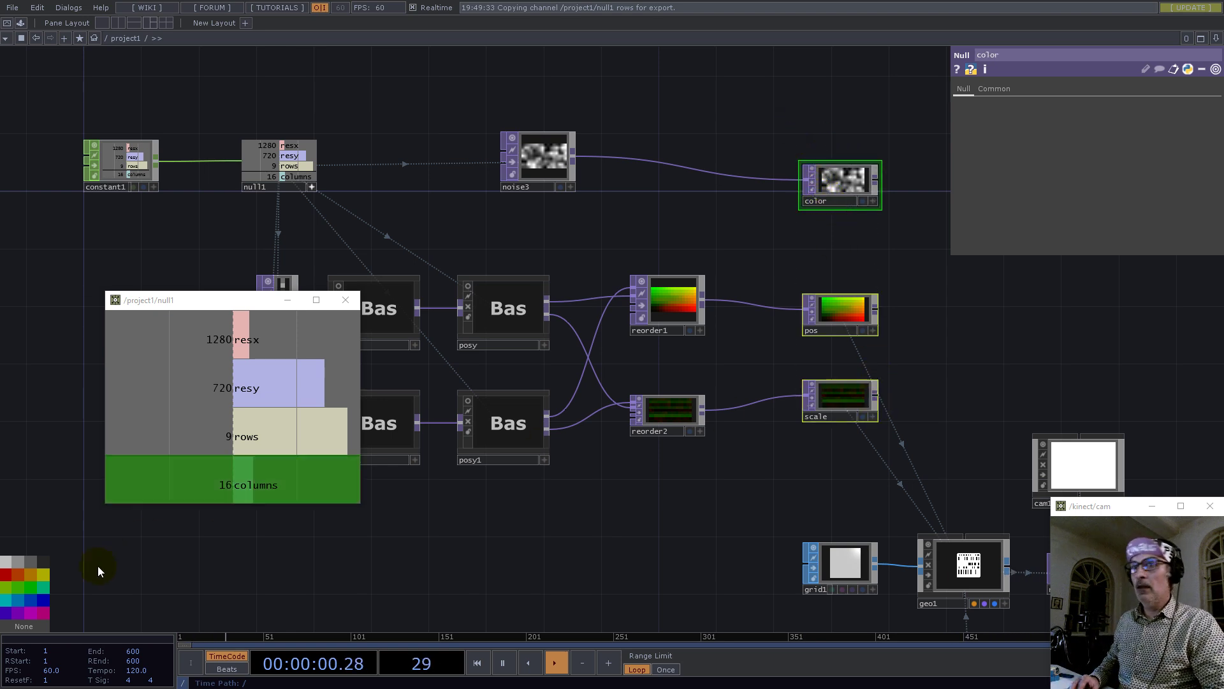
# - Set noise3 to 32-bit float RGB, monochrome off, Nearest Pixel input smoothness
pyautogui.click(538, 159)
pyautogui.click(1109, 247)
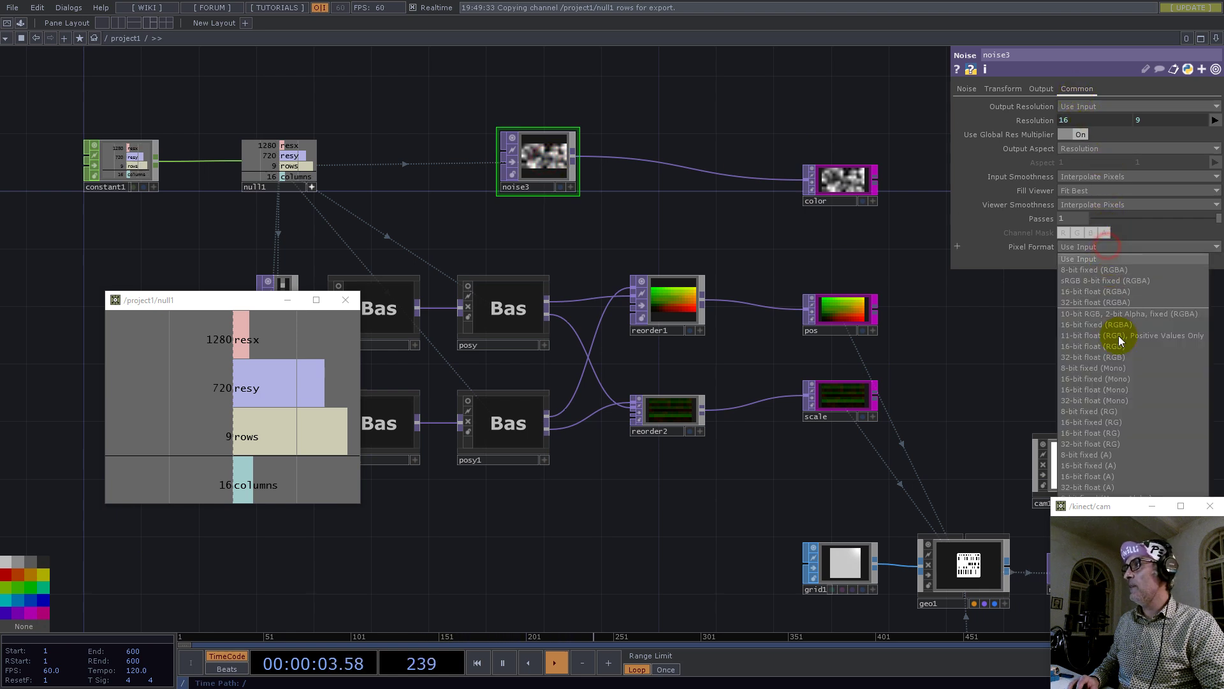
pyautogui.click(1120, 358)
pyautogui.click(967, 89)
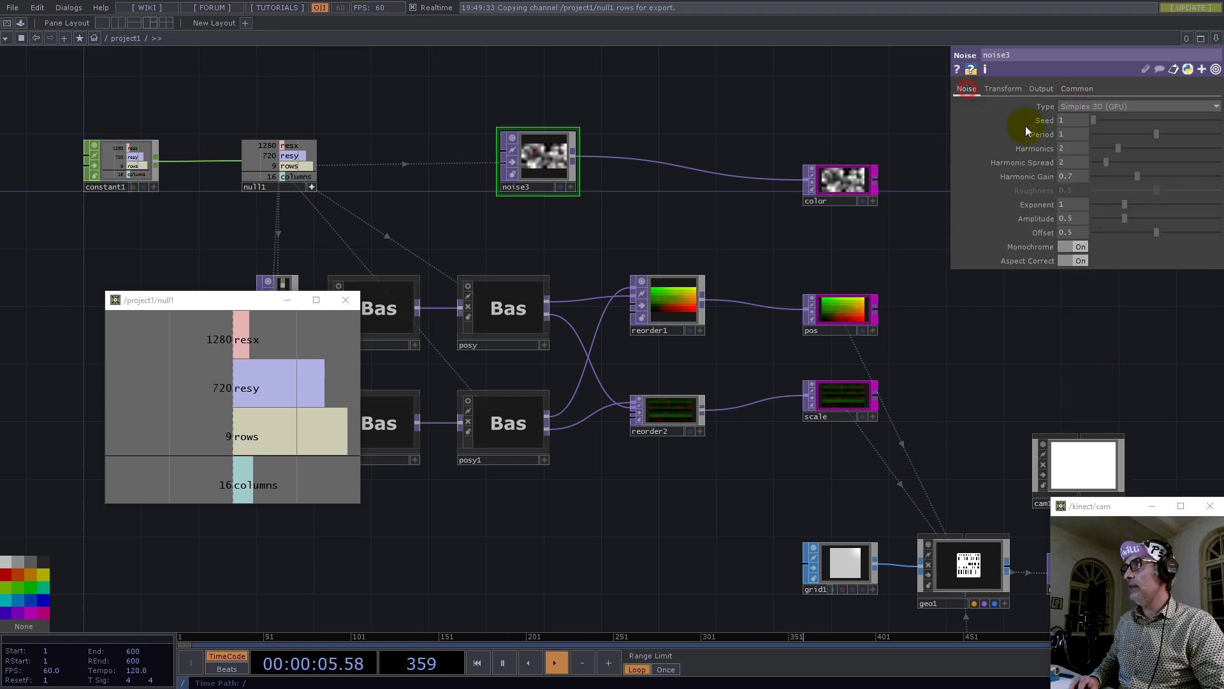
pyautogui.click(1078, 243)
pyautogui.moveTo(977, 274); pyautogui.dragTo(427, 93)
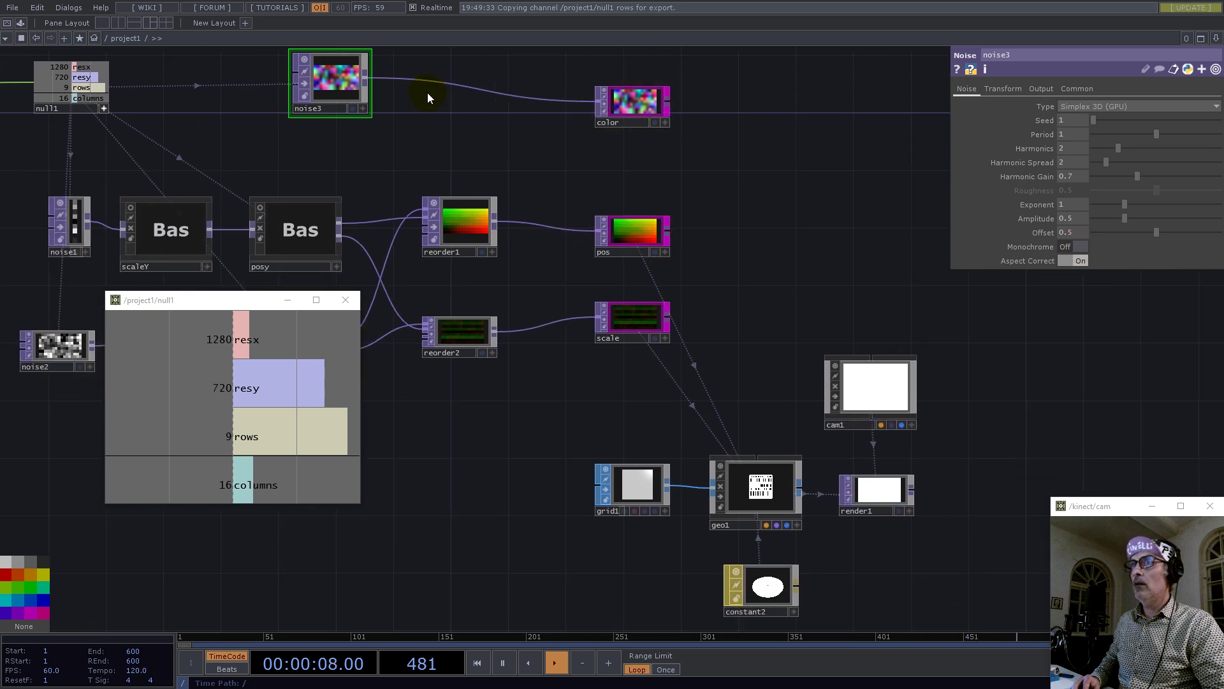
pyautogui.click(1077, 89)
pyautogui.click(1085, 177)
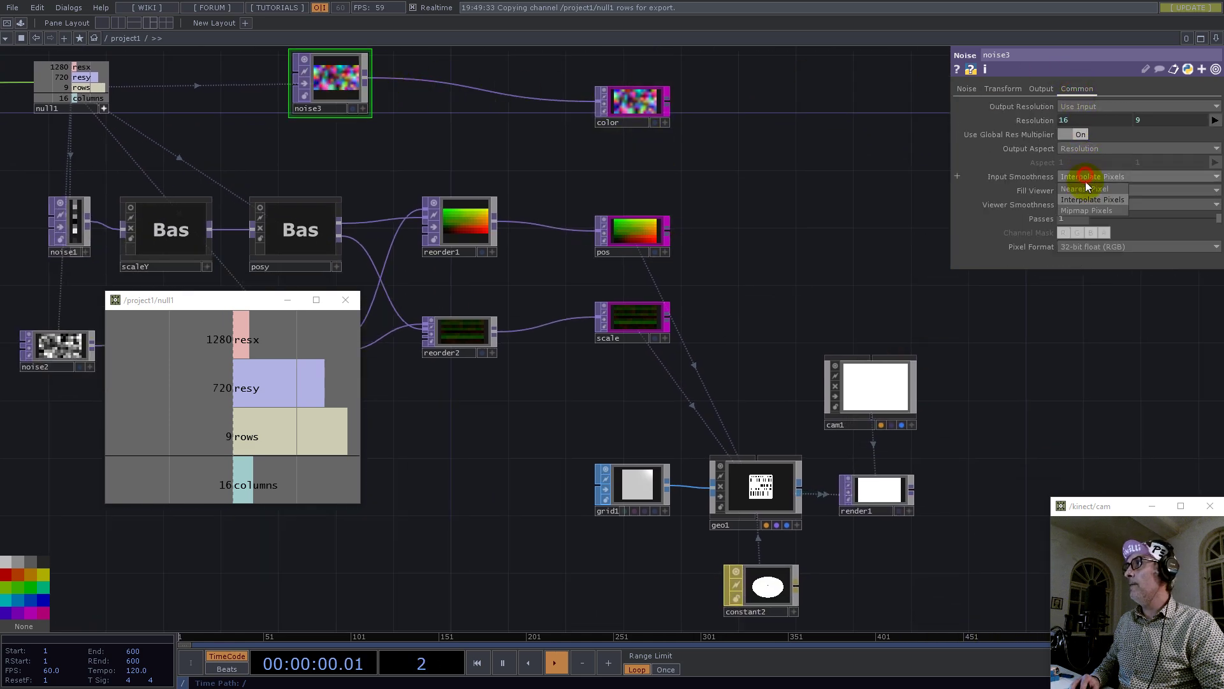
pyautogui.click(1093, 217)
pyautogui.scroll(-4, 849, 274)
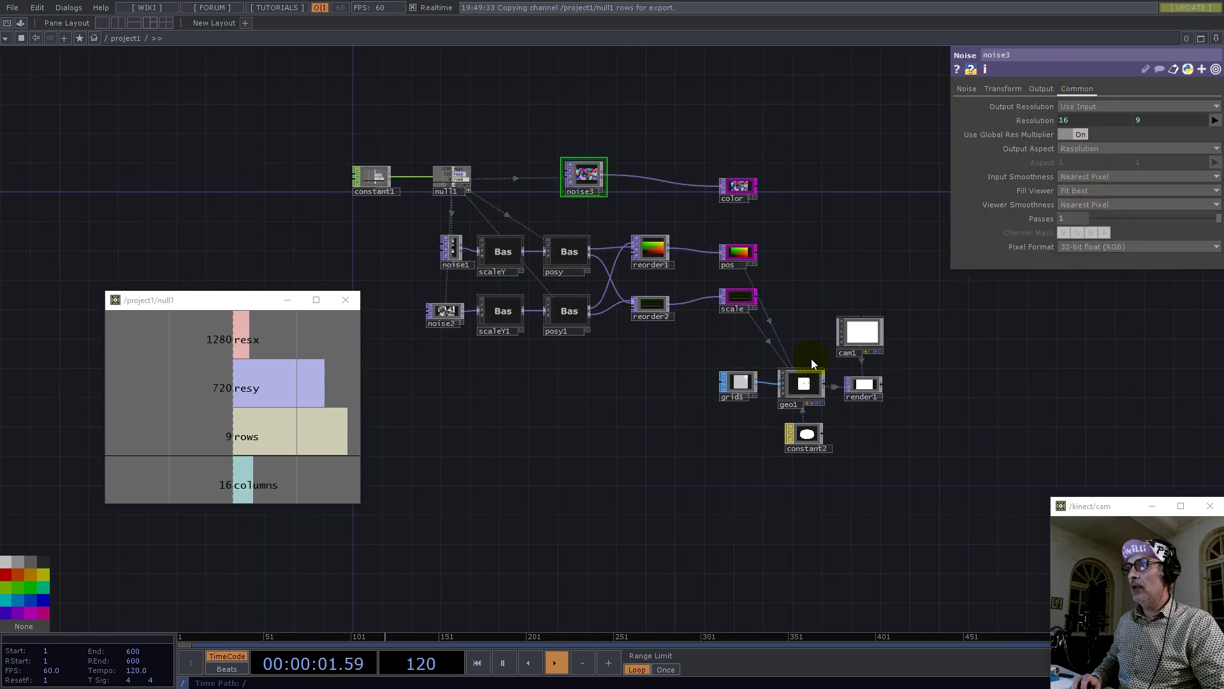
pyautogui.click(803, 381)
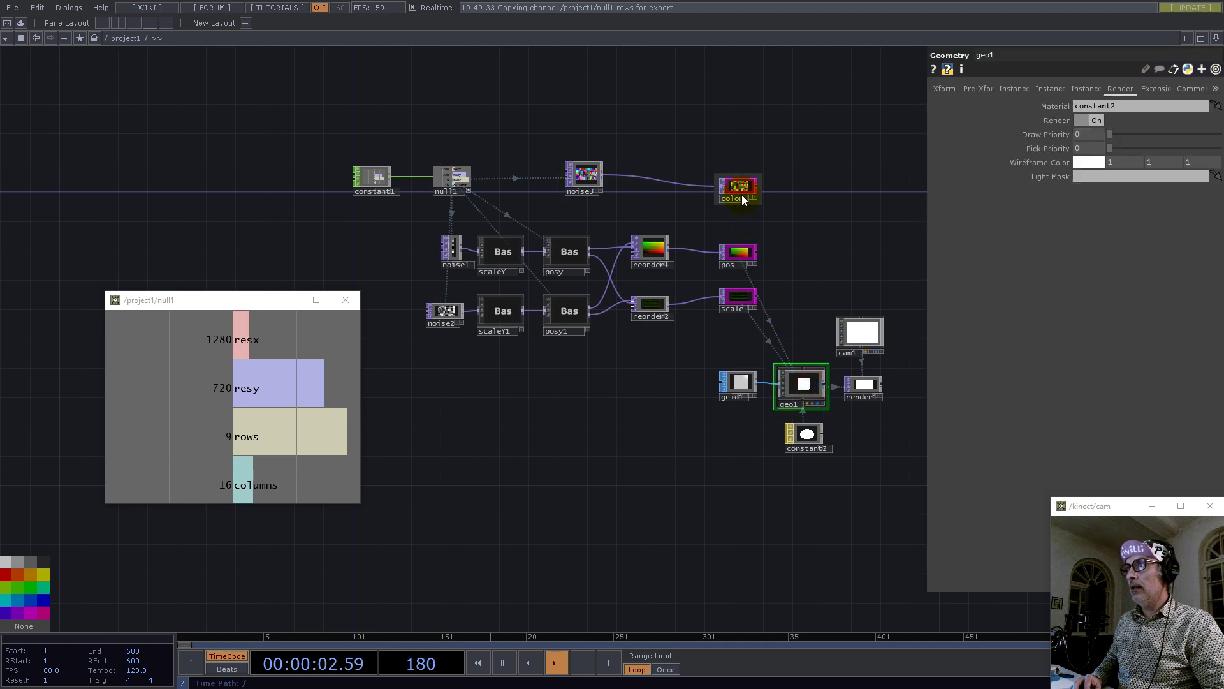
# - Use the color null as geo1's instance colour, mapping red to r and green to g
pyautogui.click(1049, 89)
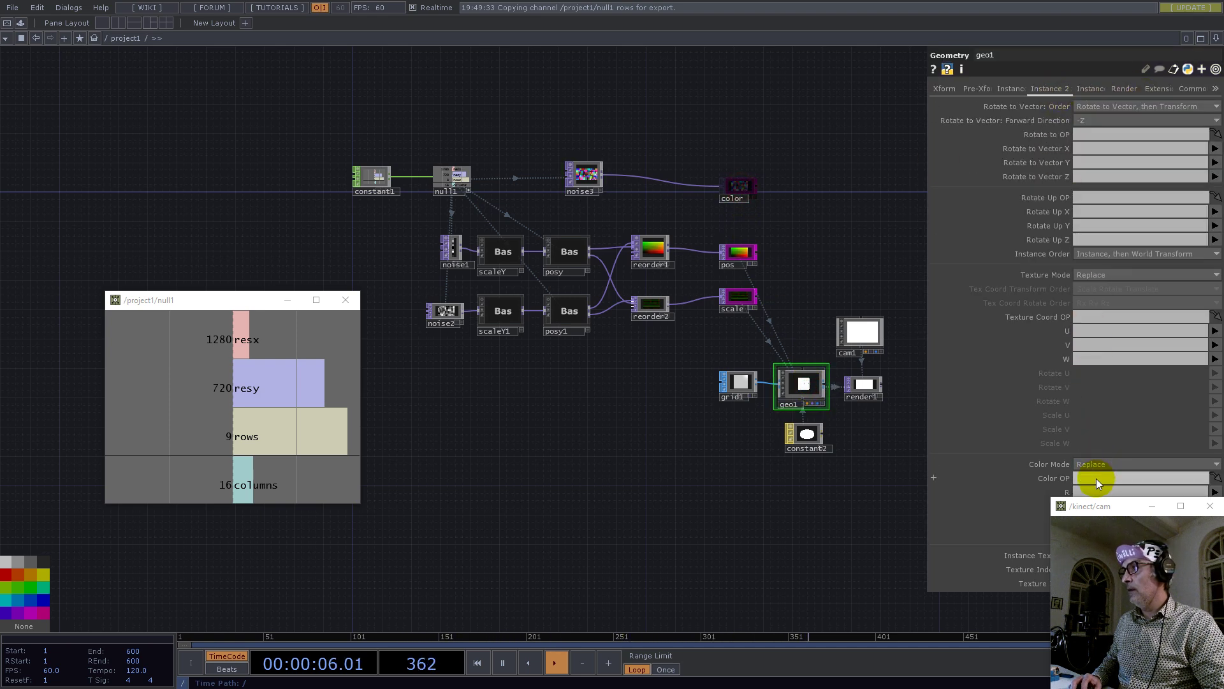
pyautogui.moveTo(1084, 479); pyautogui.dragTo(1085, 479)
pyautogui.click(1151, 507)
pyautogui.click(1099, 494)
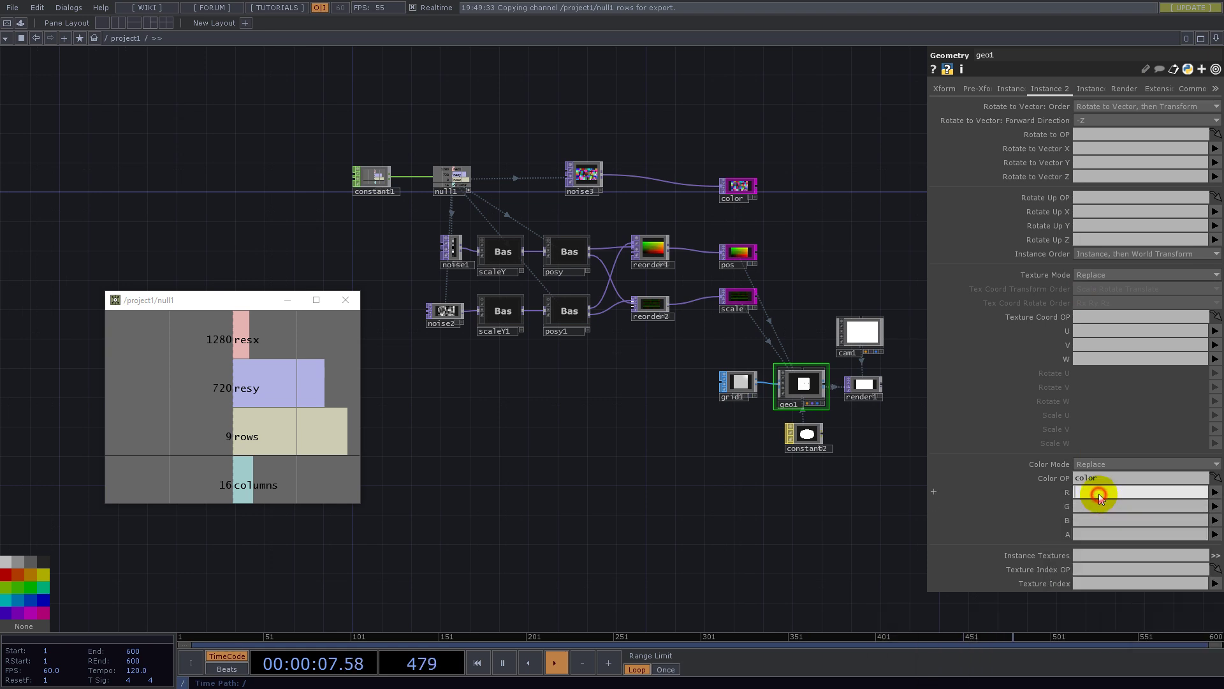
pyautogui.write('r')
pyautogui.press('Tab')
pyautogui.write('g')
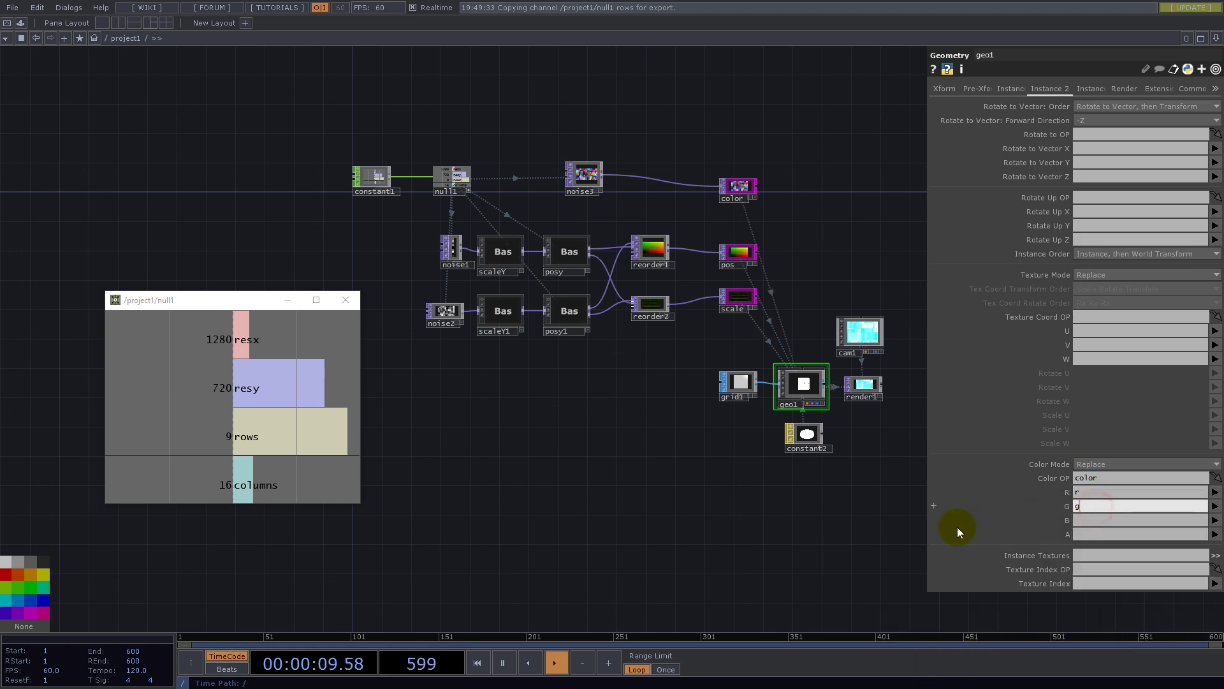
pyautogui.click(820, 544)
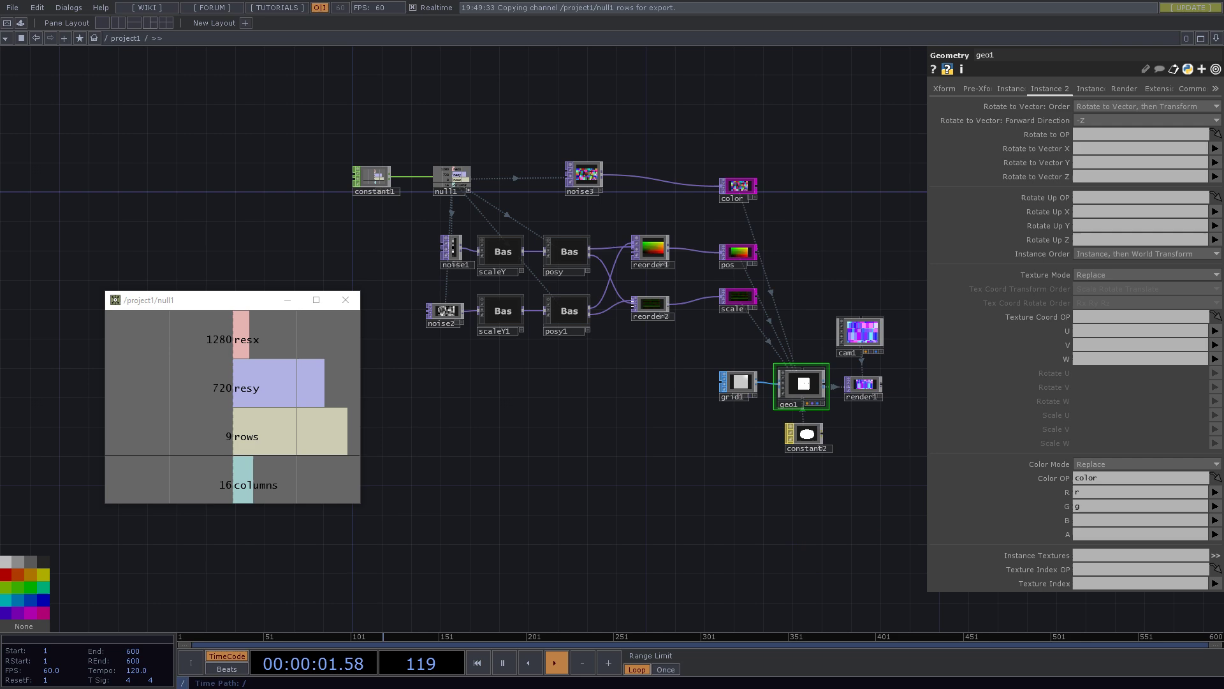
# - Map geo1's blue instance colour channel to b
pyautogui.moveTo(848, 422); pyautogui.dragTo(595, 422)
pyautogui.scroll(5, 593, 418)
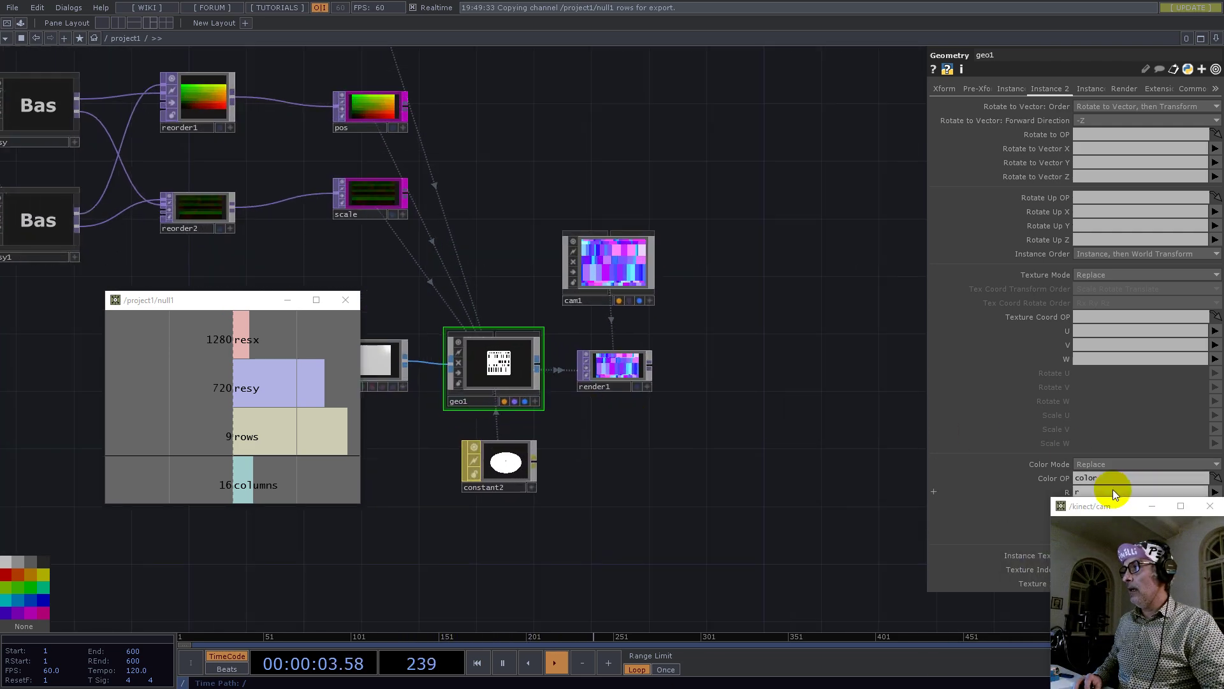
pyautogui.click(989, 502)
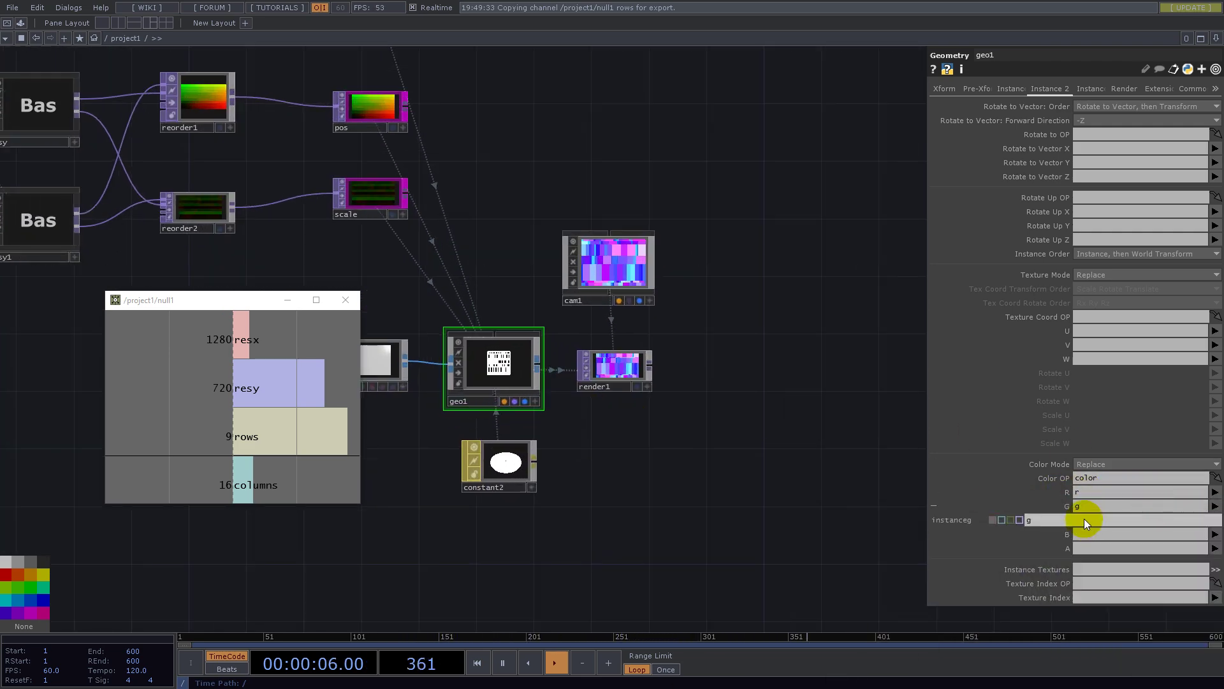
pyautogui.click(1085, 508)
pyautogui.click(1085, 536)
pyautogui.write('b')
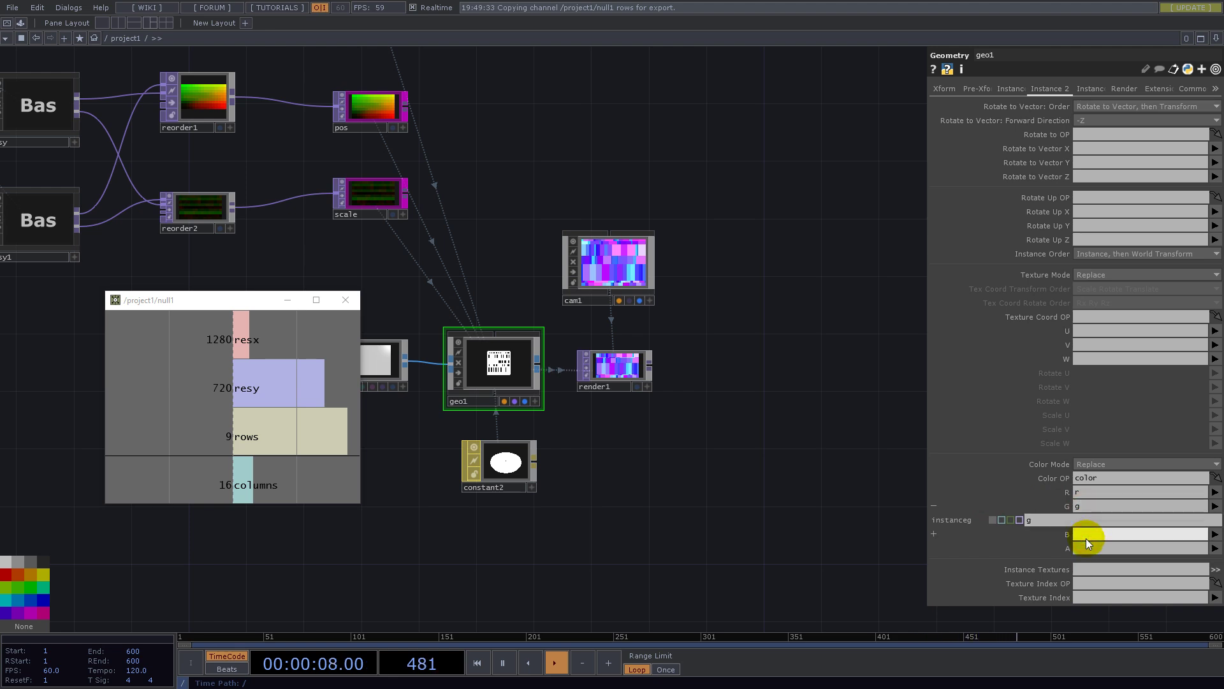
pyautogui.click(795, 518)
# - Add null2 to the right of render1, wired from its output
pyautogui.rightClick(651, 366)
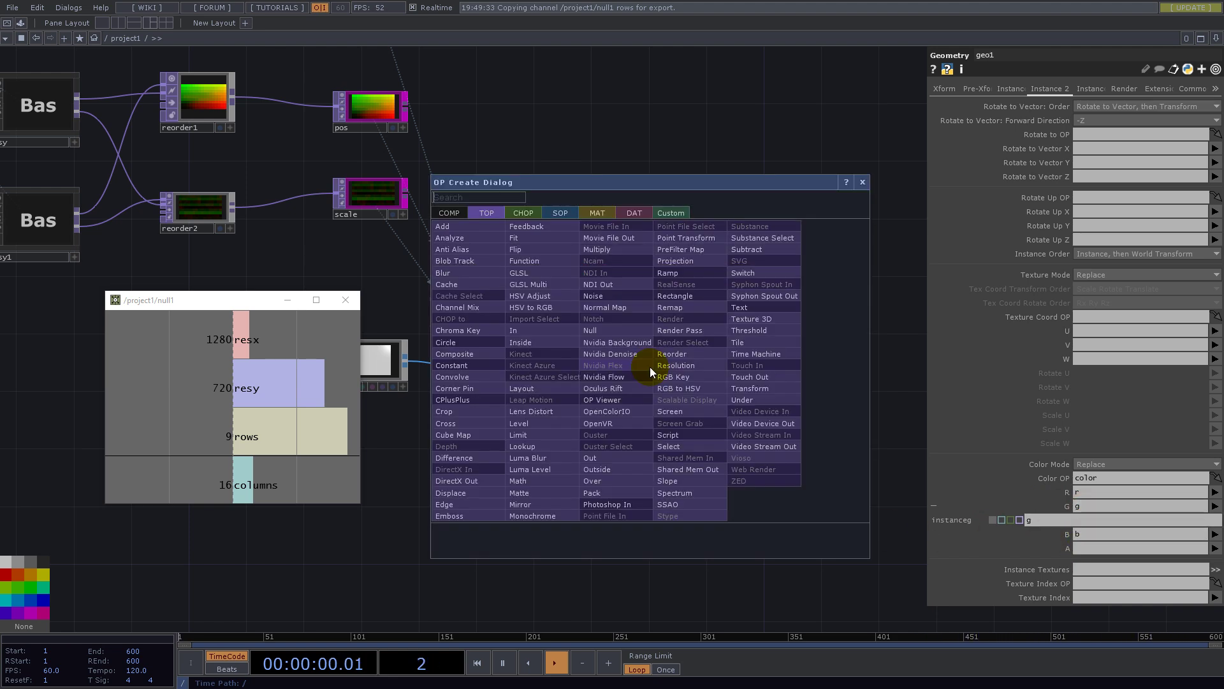
pyautogui.click(595, 324)
pyautogui.click(856, 360)
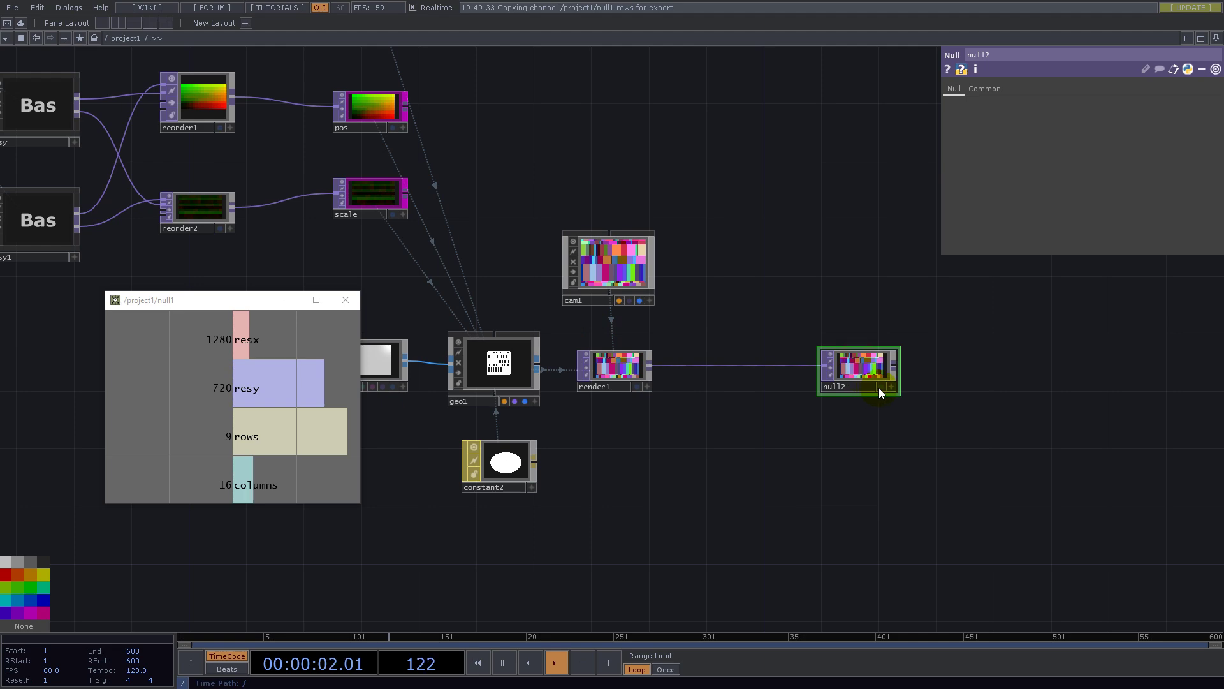
pyautogui.moveTo(648, 500); pyautogui.dragTo(785, 486)
pyautogui.moveTo(504, 260); pyautogui.dragTo(510, 247)
pyautogui.scroll(5, 700, 337)
pyautogui.moveTo(724, 270); pyautogui.dragTo(793, 267)
# - Set noise2's Translate Z to me.seconds/2 so the noise drifts over time
pyautogui.scroll(-5, 826, 379)
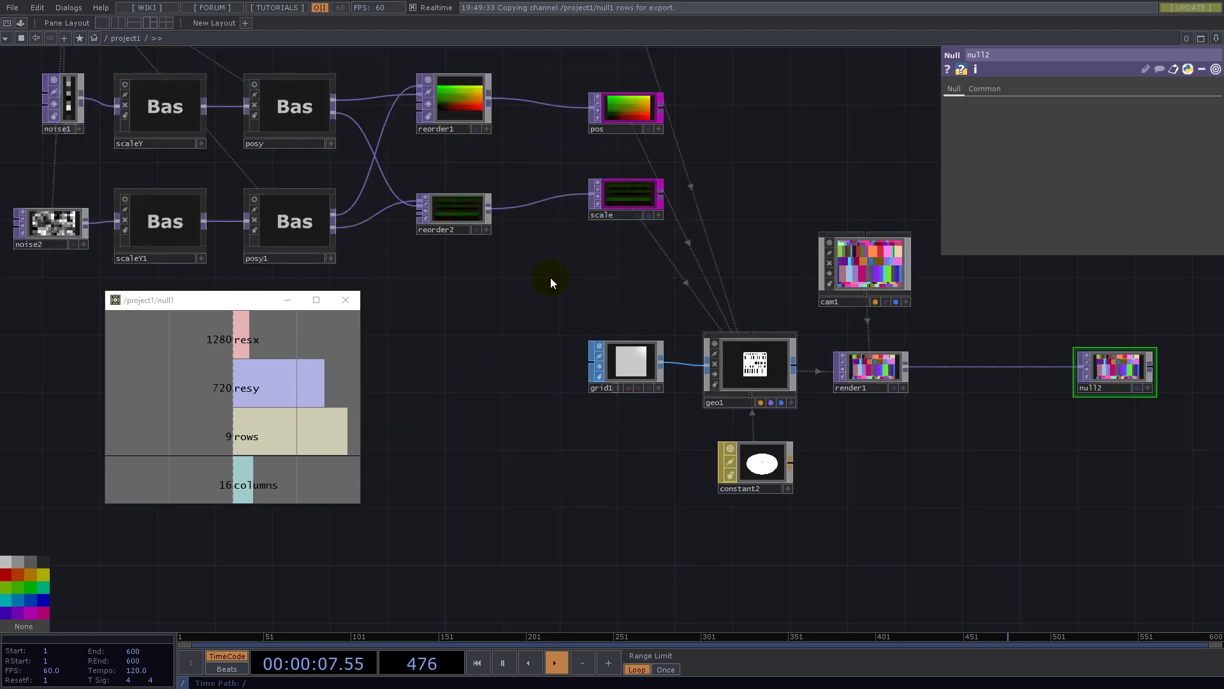
pyautogui.moveTo(489, 271); pyautogui.dragTo(1057, 423)
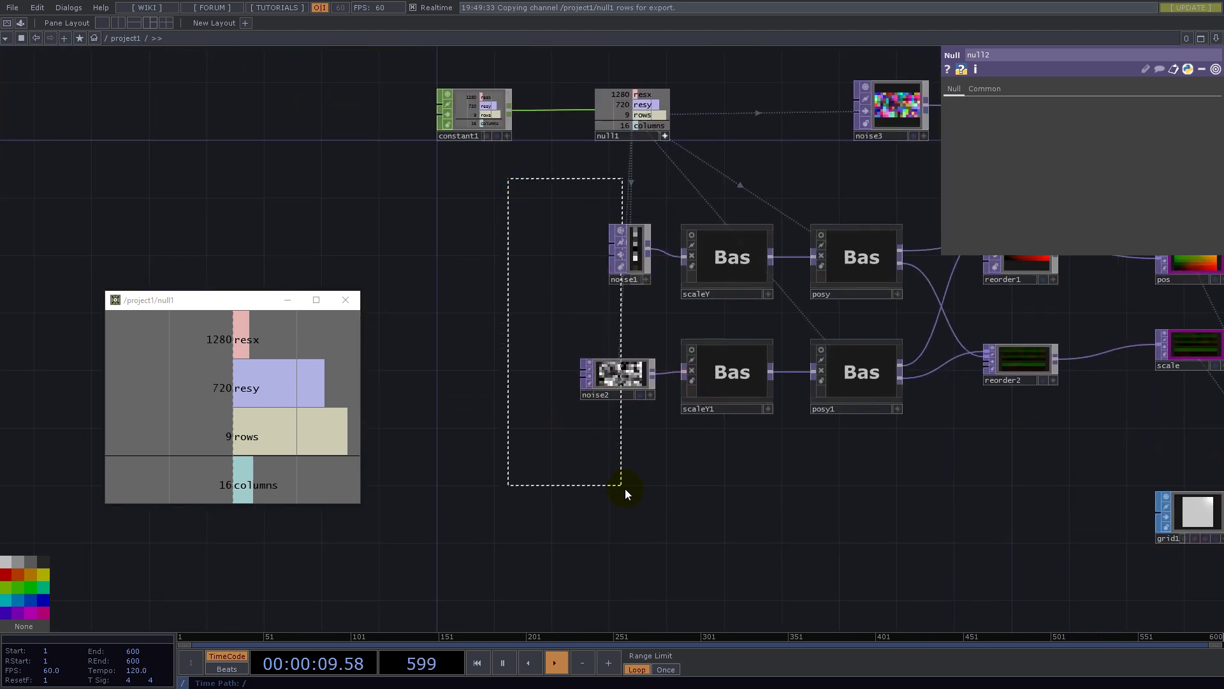
pyautogui.moveTo(625, 488); pyautogui.dragTo(625, 488)
pyautogui.click(1003, 89)
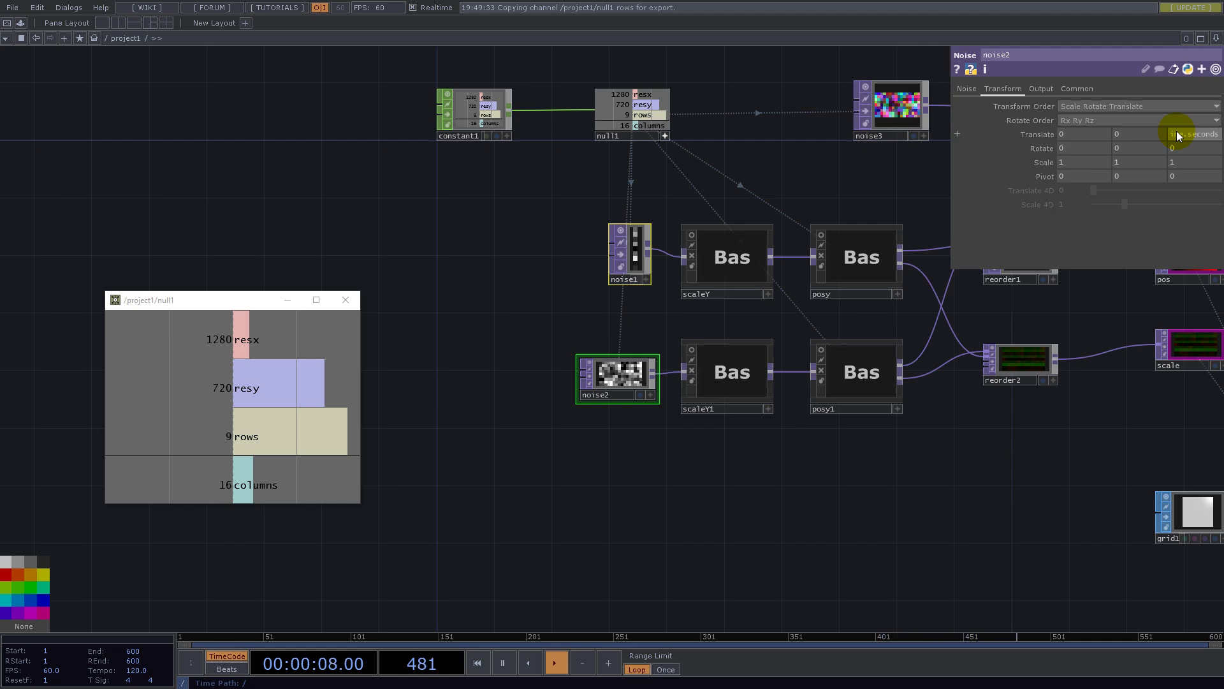
pyautogui.write('2')
pyautogui.press('Return')
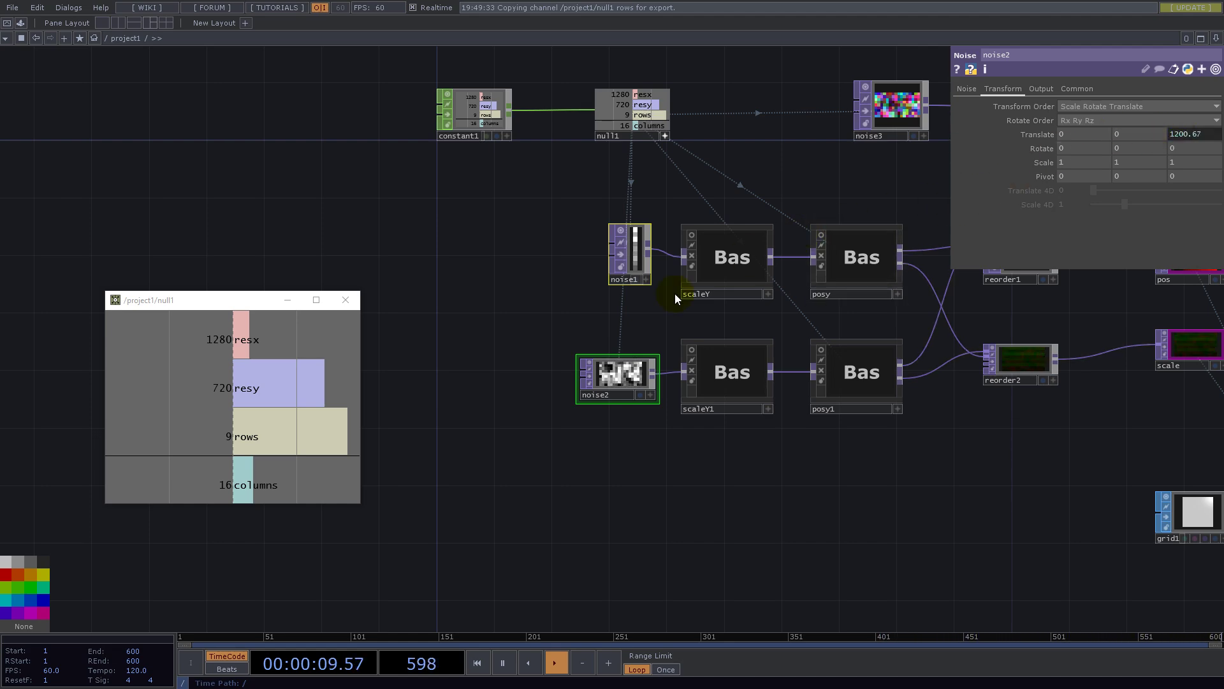
pyautogui.scroll(-5, 675, 299)
pyautogui.scroll(7, 891, 397)
pyautogui.scroll(6, 509, 328)
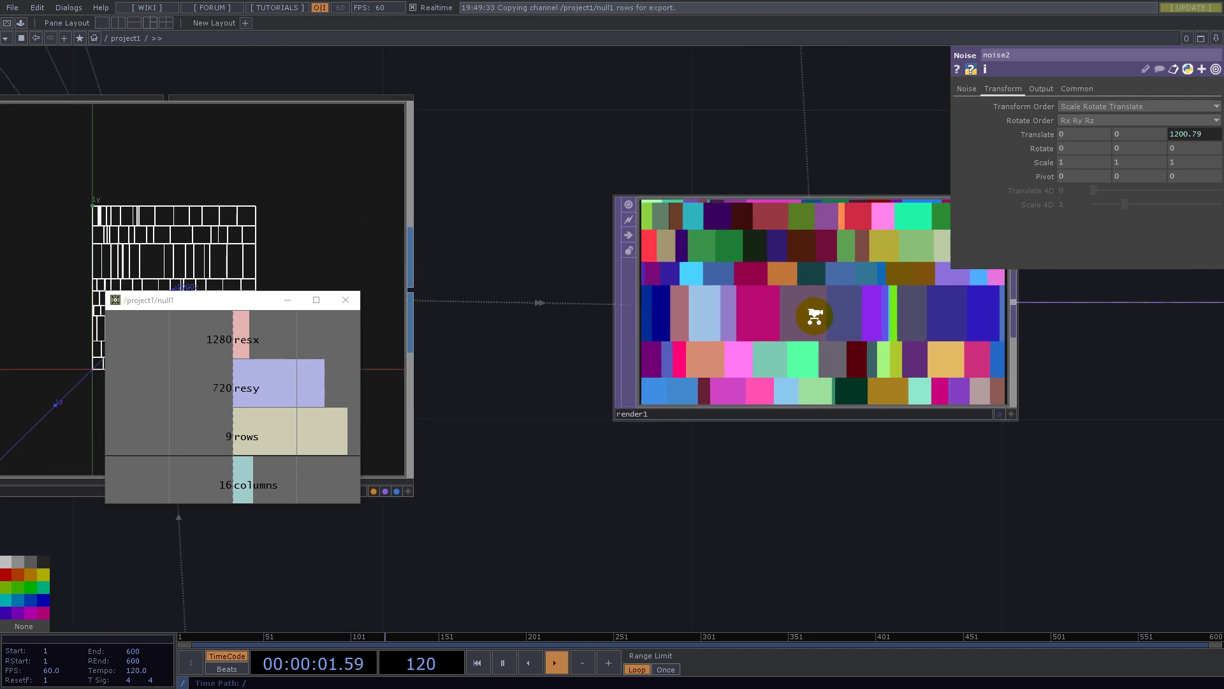
pyautogui.scroll(5, 814, 317)
pyautogui.scroll(-3, 593, 337)
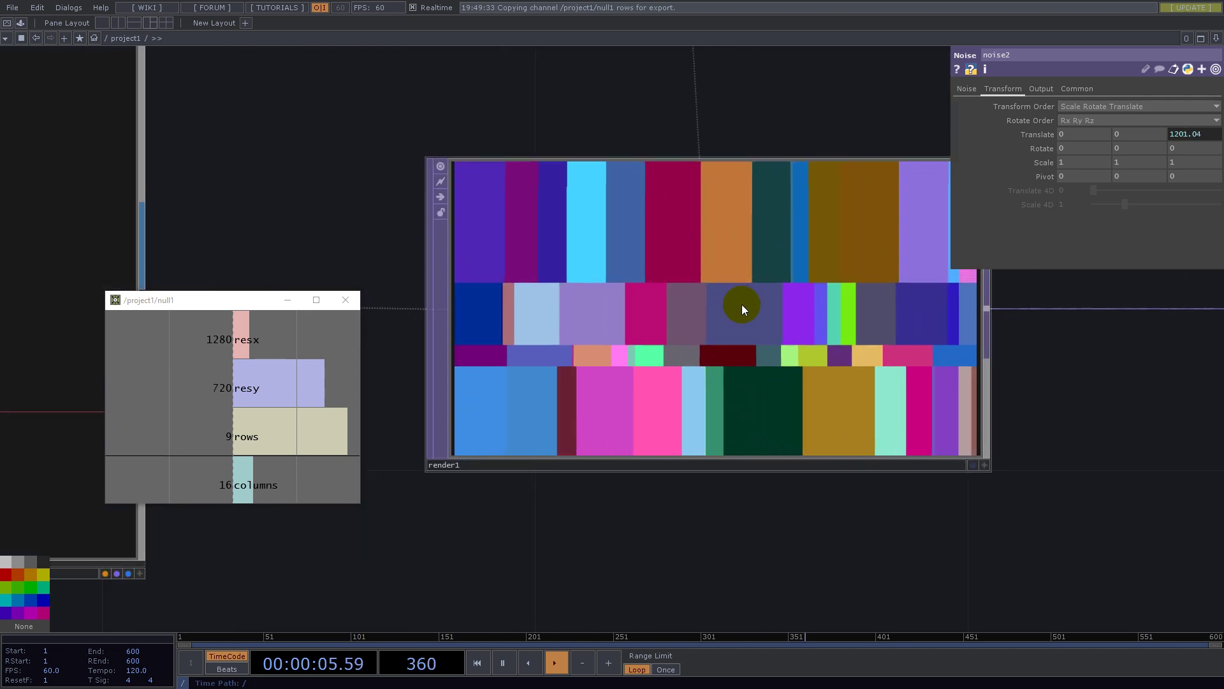
pyautogui.scroll(-5, 778, 328)
pyautogui.moveTo(645, 437); pyautogui.dragTo(884, 454)
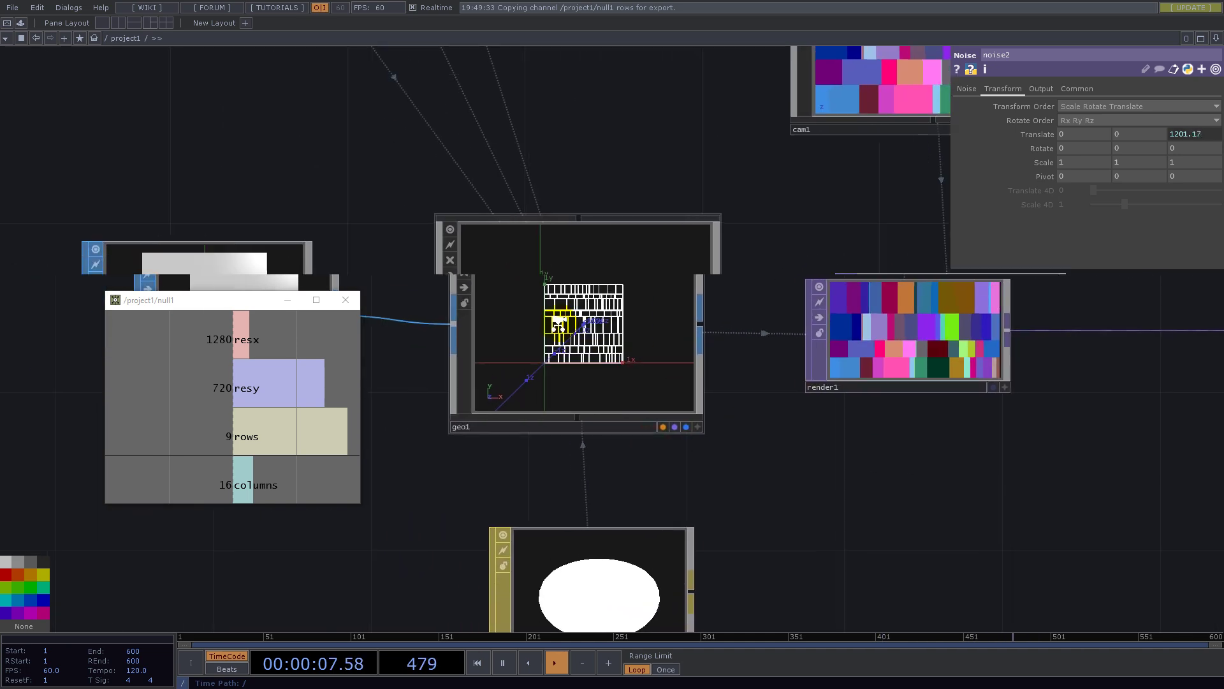
pyautogui.scroll(5, 559, 324)
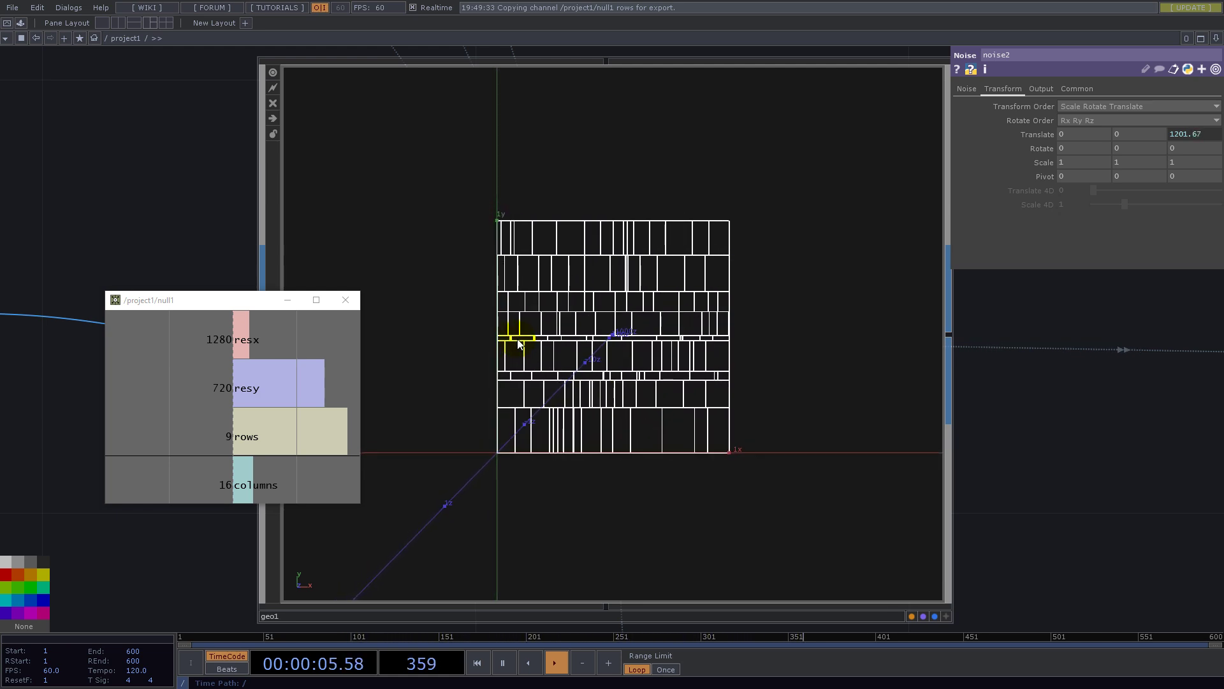
pyautogui.scroll(-8, 438, 376)
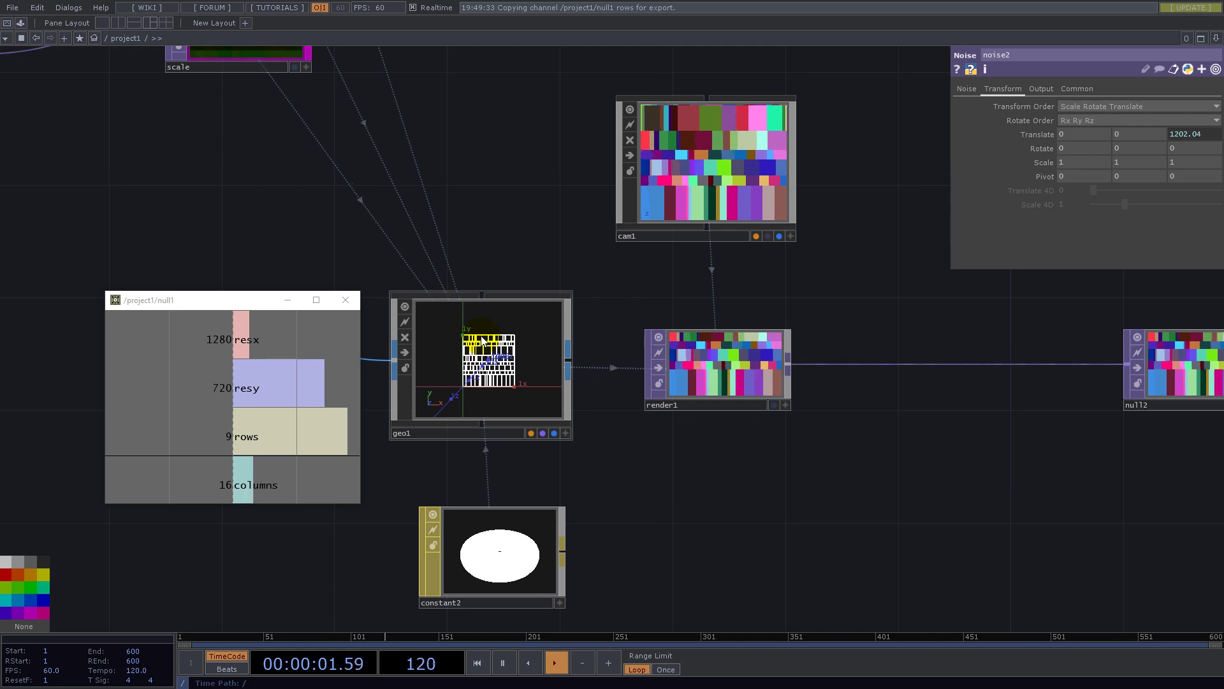
pyautogui.scroll(8, 483, 341)
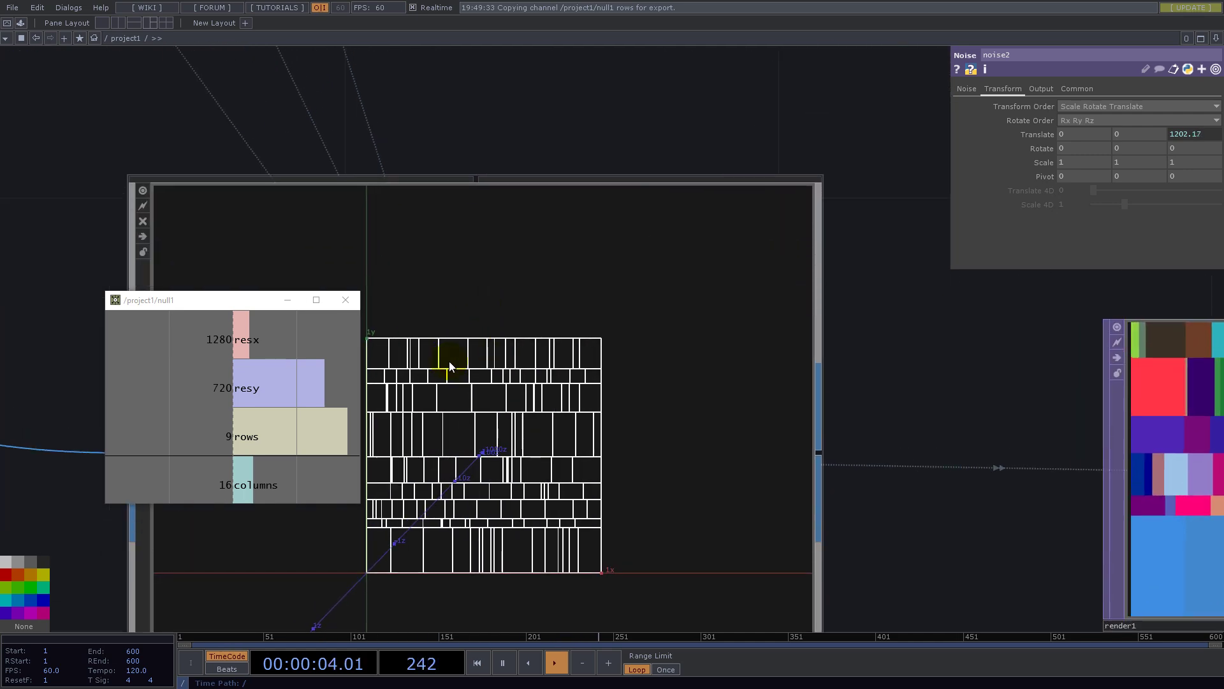
pyautogui.scroll(-8, 807, 344)
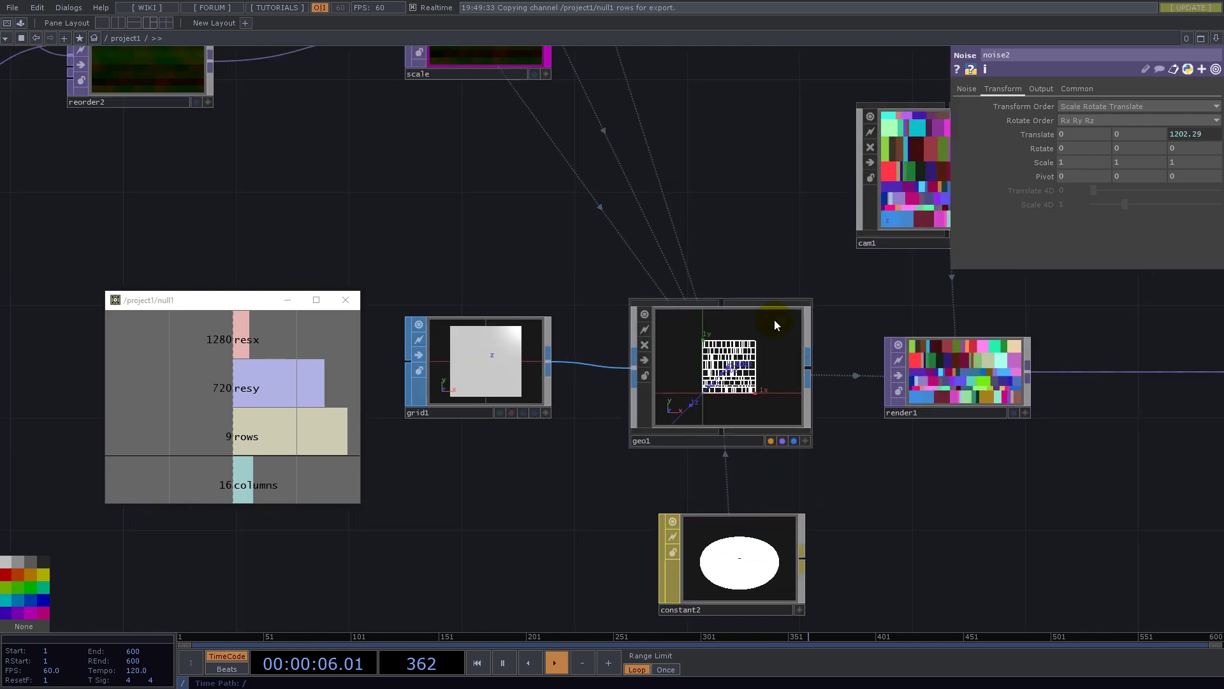
pyautogui.scroll(-6, 841, 398)
pyautogui.moveTo(856, 359); pyautogui.dragTo(956, 469, button='right')
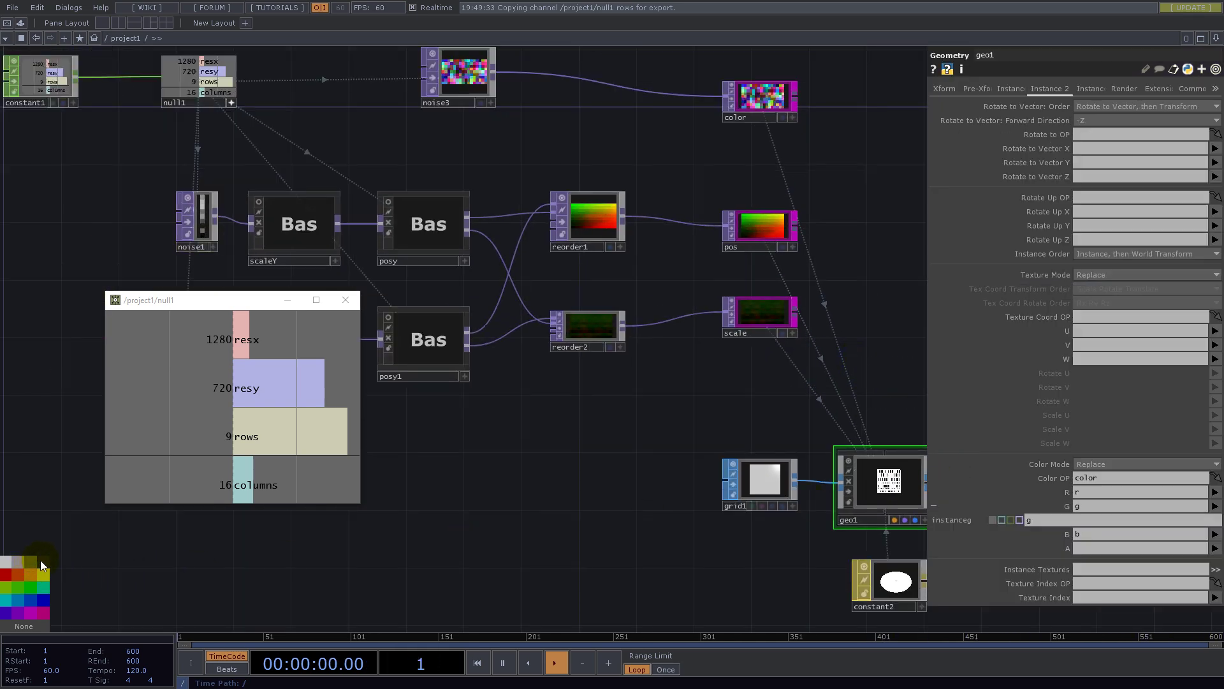
# - Zoom into the scaleY component and centre its comp1 operator in view
pyautogui.scroll(-4, 440, 482)
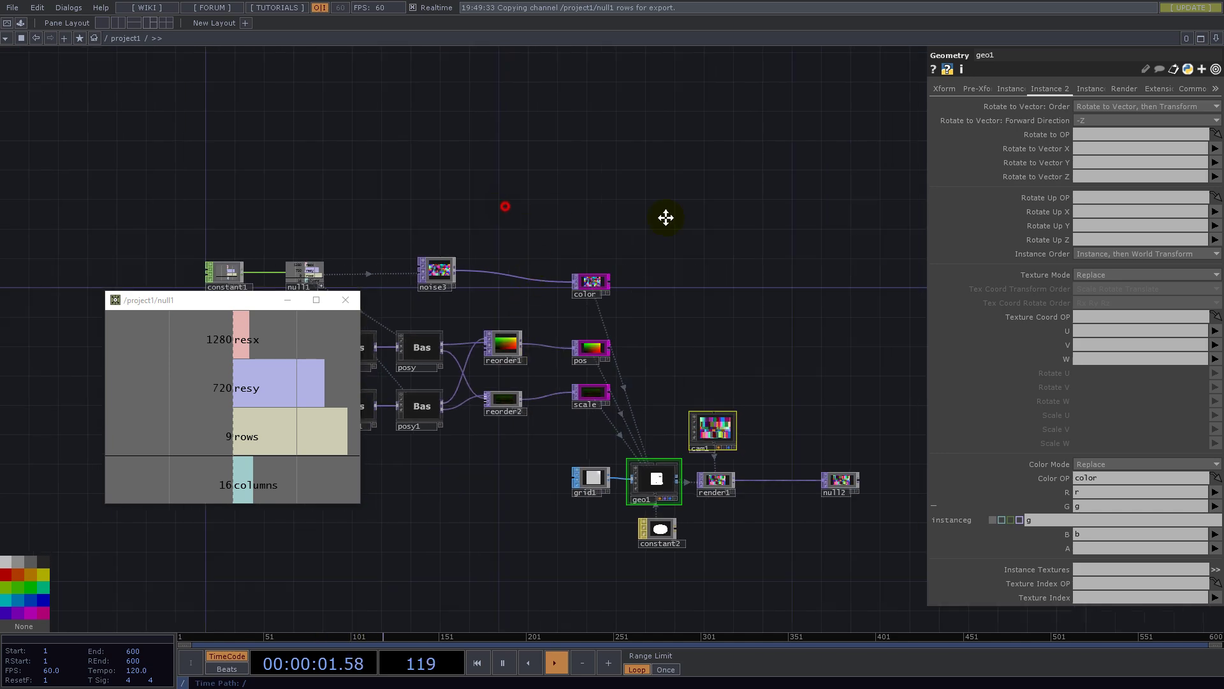
pyautogui.scroll(8, 568, 392)
pyautogui.scroll(3, 561, 274)
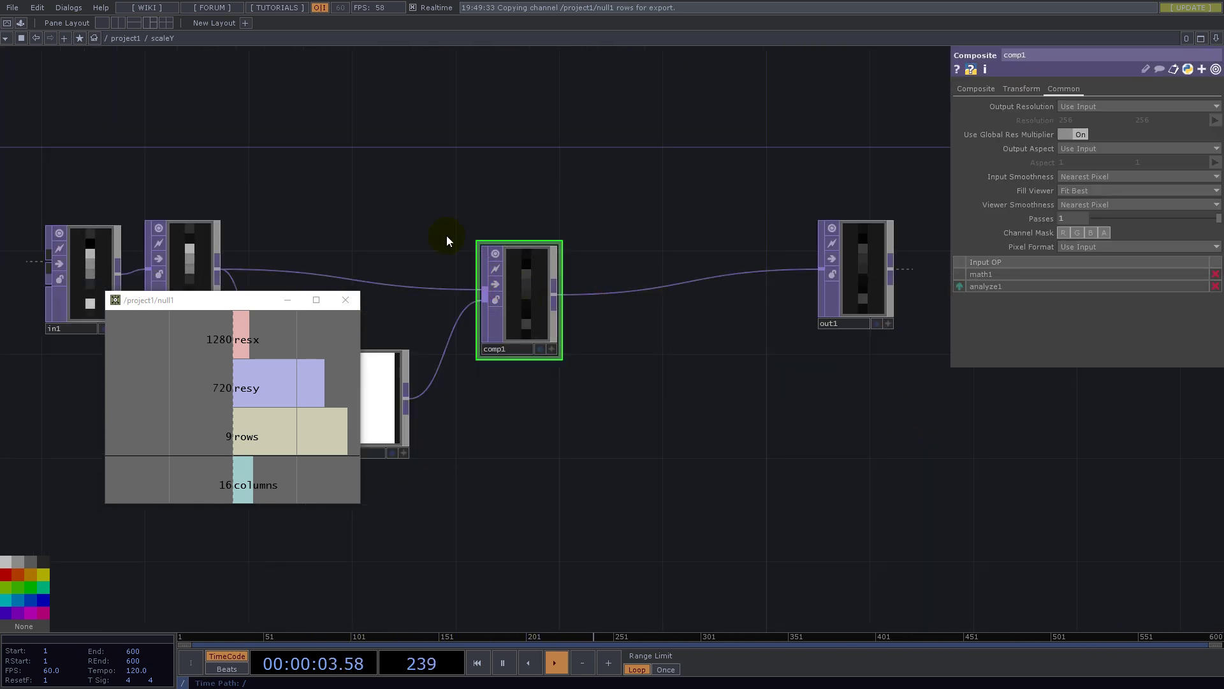
pyautogui.moveTo(447, 236); pyautogui.dragTo(688, 224)
pyautogui.scroll(5, 821, 251)
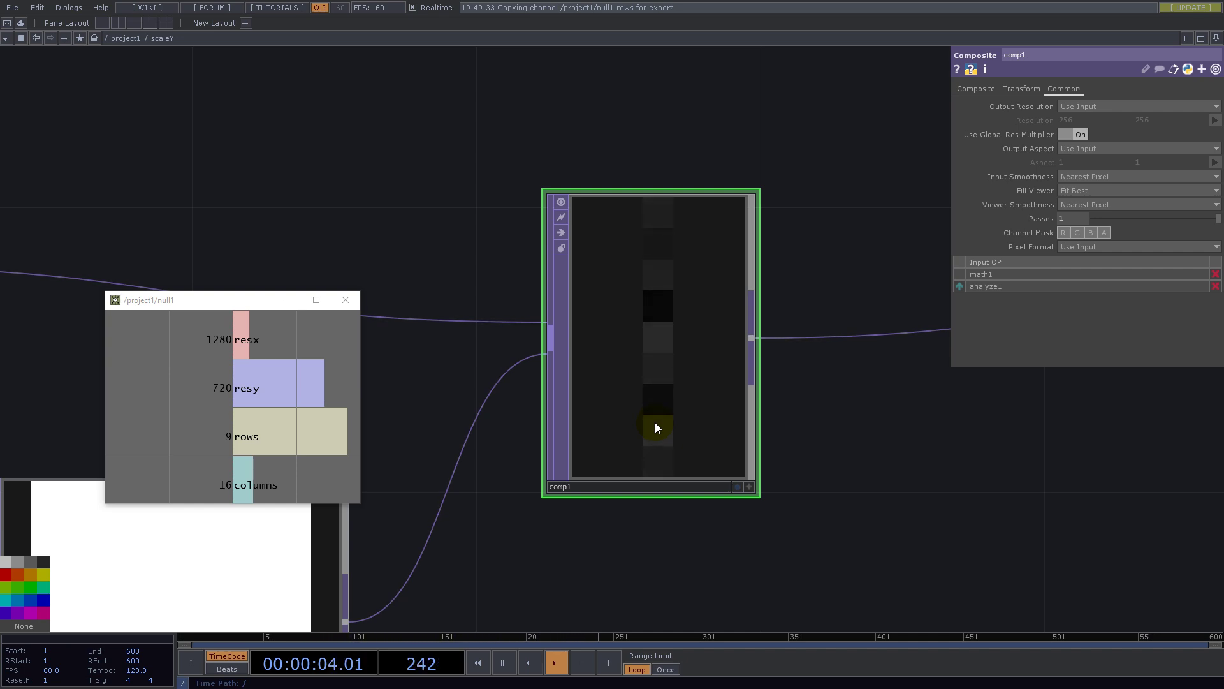
pyautogui.rightClick(826, 335)
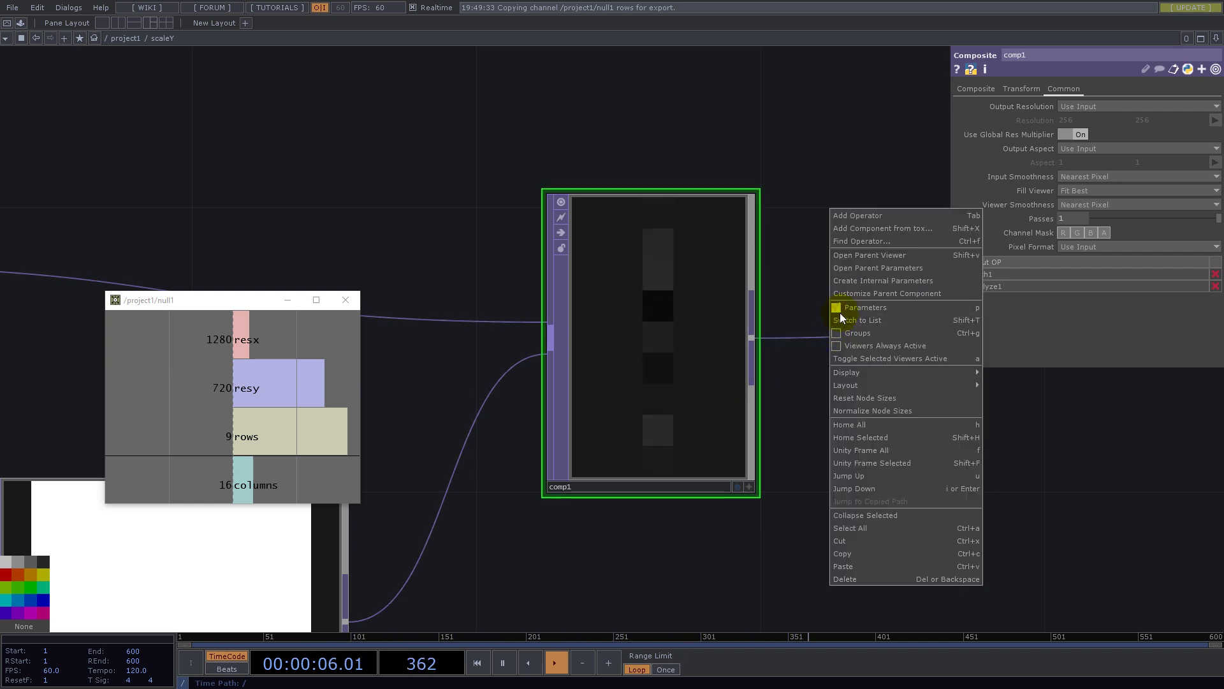
# - Insert a Math TOP, math2, after comp1
pyautogui.rightClick(809, 339)
pyautogui.click(829, 321)
pyautogui.write('ma')
pyautogui.click(697, 435)
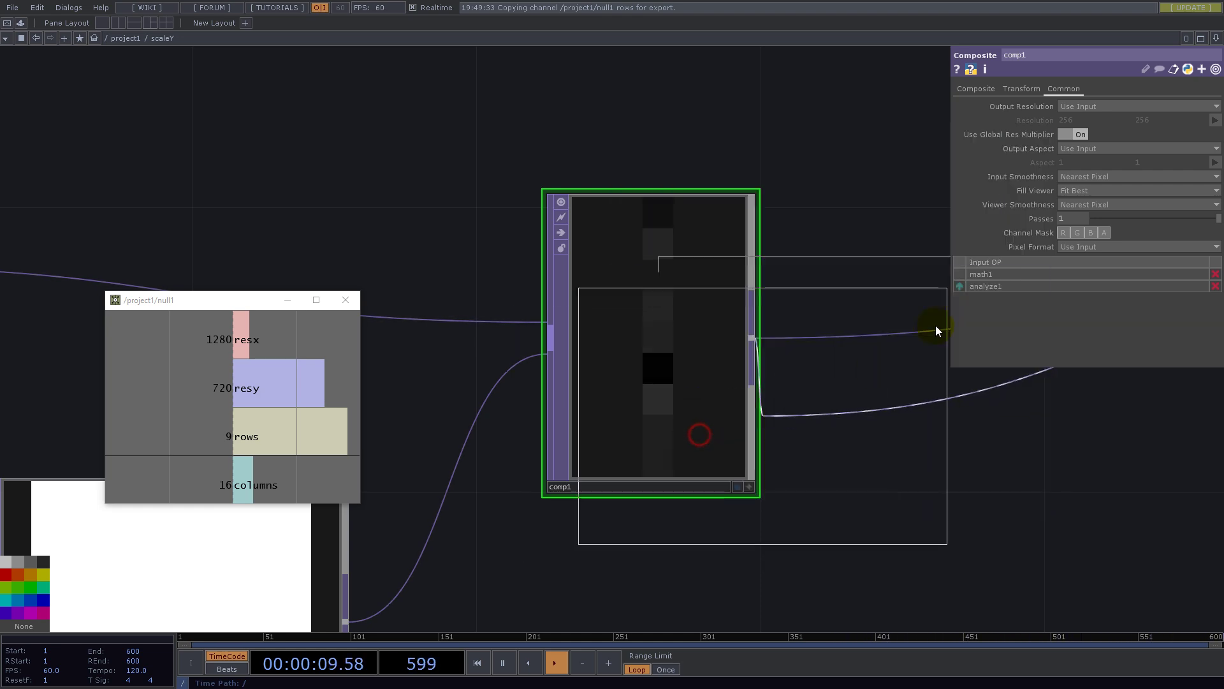
pyautogui.click(892, 389)
pyautogui.scroll(-3, 880, 382)
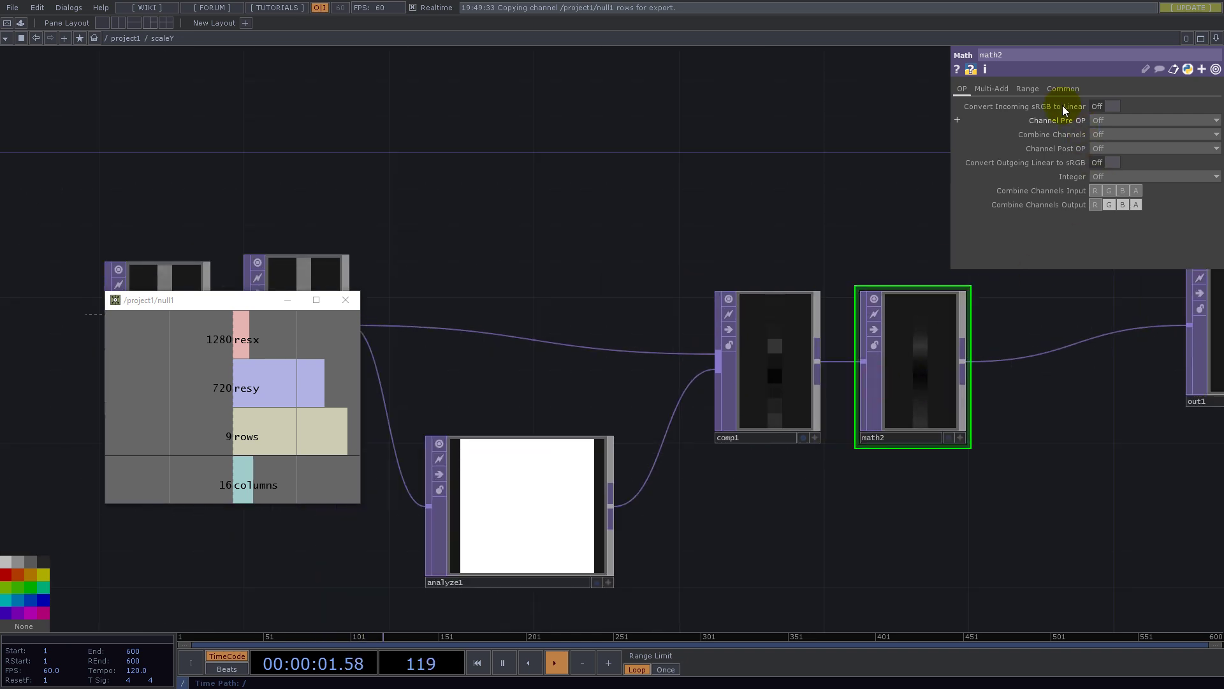
# - Set math2's input and viewer smoothness to Nearest Pixel
pyautogui.click(1063, 89)
pyautogui.click(1110, 179)
pyautogui.click(1109, 189)
pyautogui.click(1111, 205)
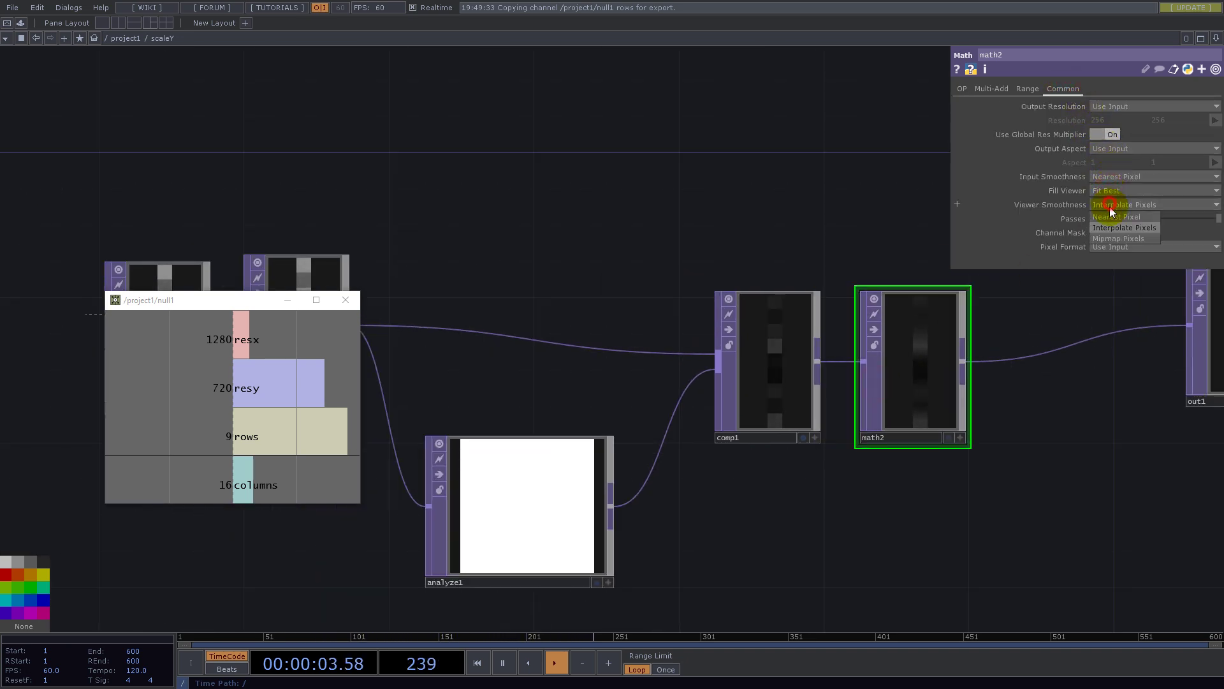
pyautogui.click(1109, 218)
# - Link math2's Multiply to null1's resy value of 720
pyautogui.click(963, 89)
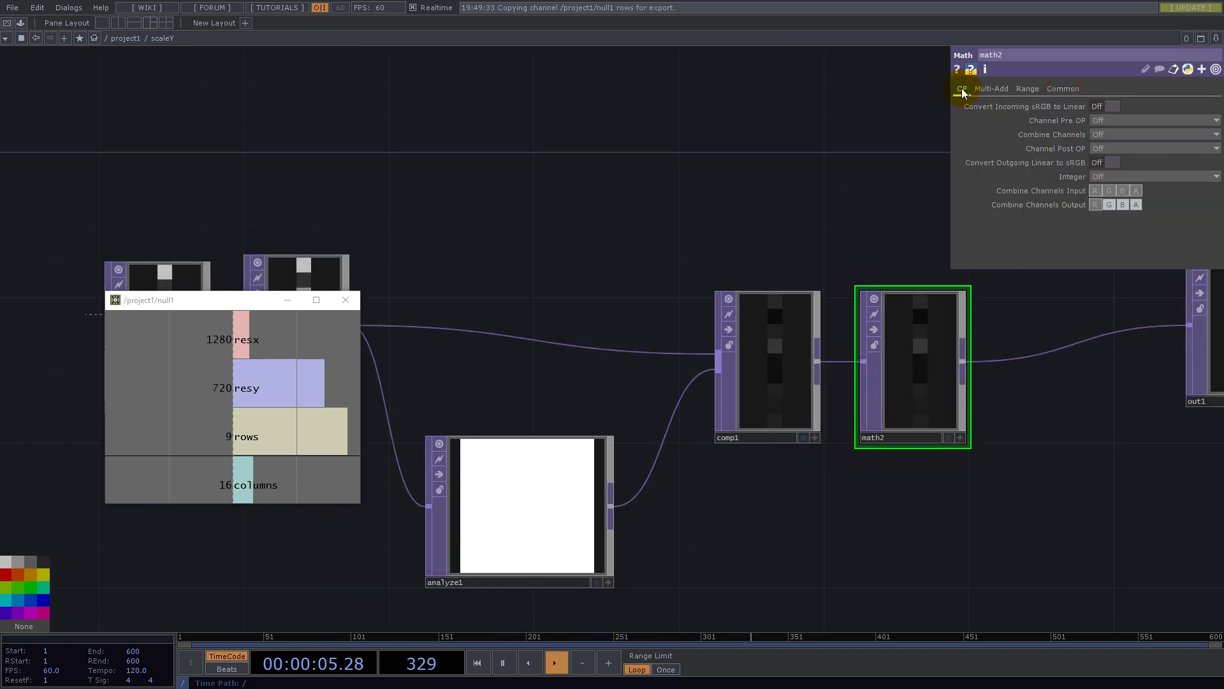
pyautogui.click(994, 91)
pyautogui.moveTo(245, 389); pyautogui.dragTo(1103, 120)
pyautogui.click(1113, 125)
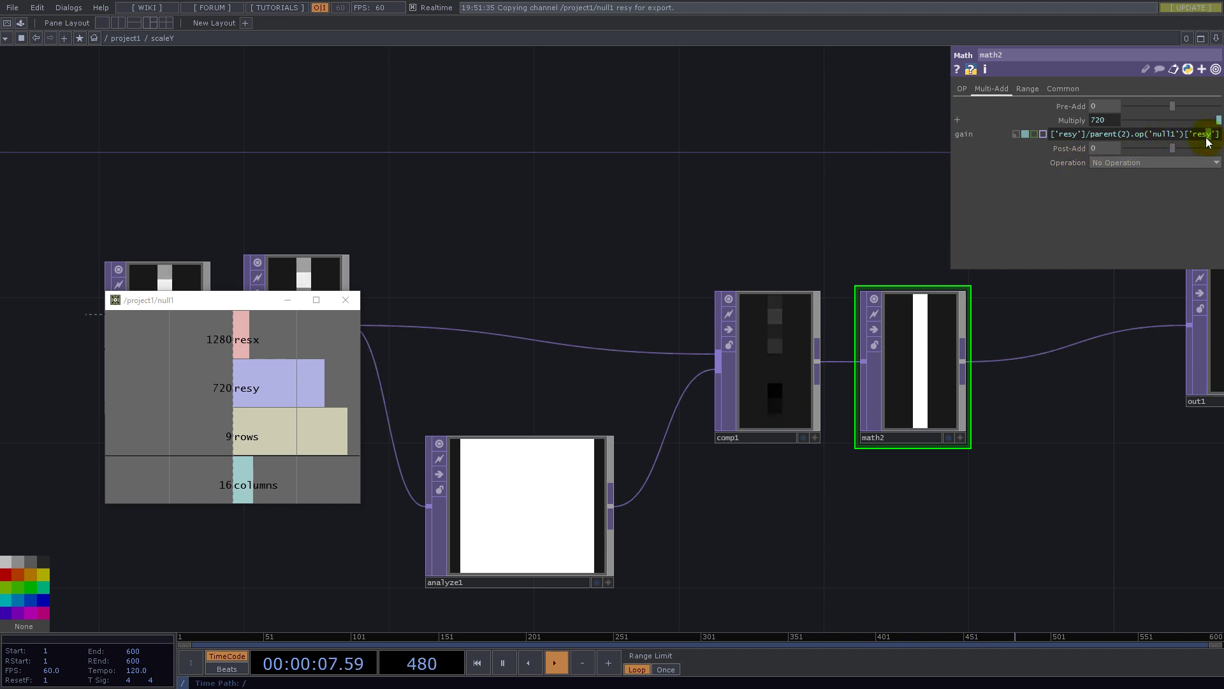
# - Back in project1, turn off the geo1 and cam1 node previews
pyautogui.scroll(-8, 519, 393)
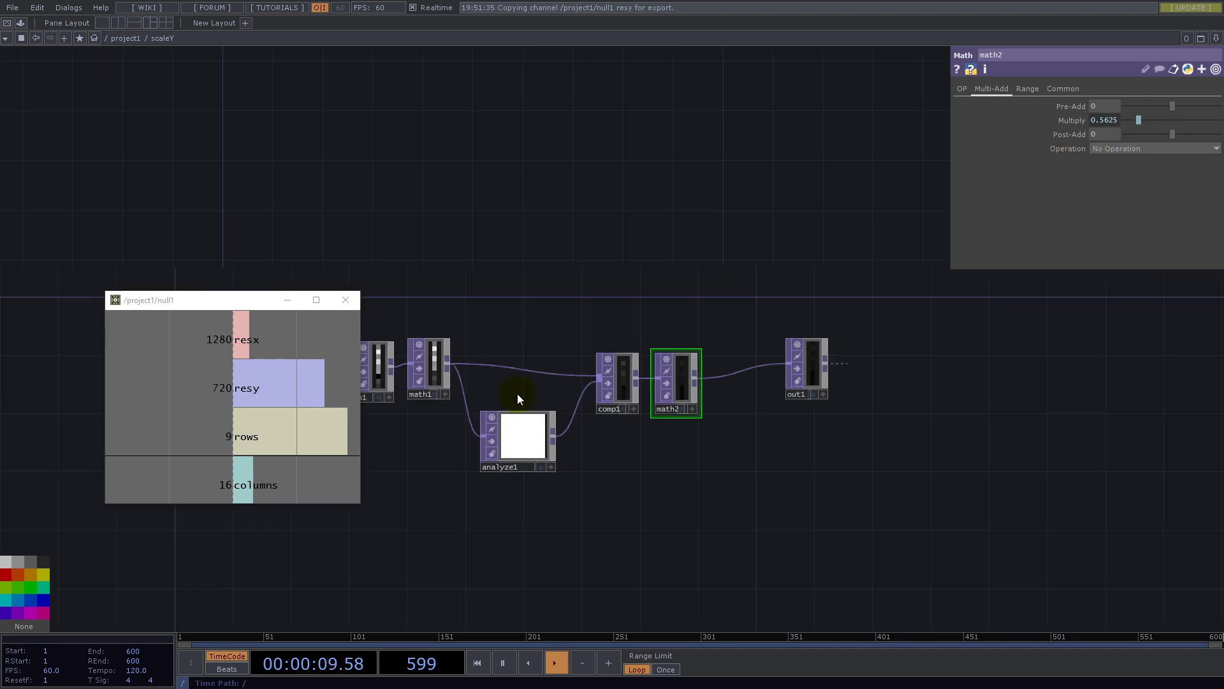
pyautogui.scroll(-10, 644, 376)
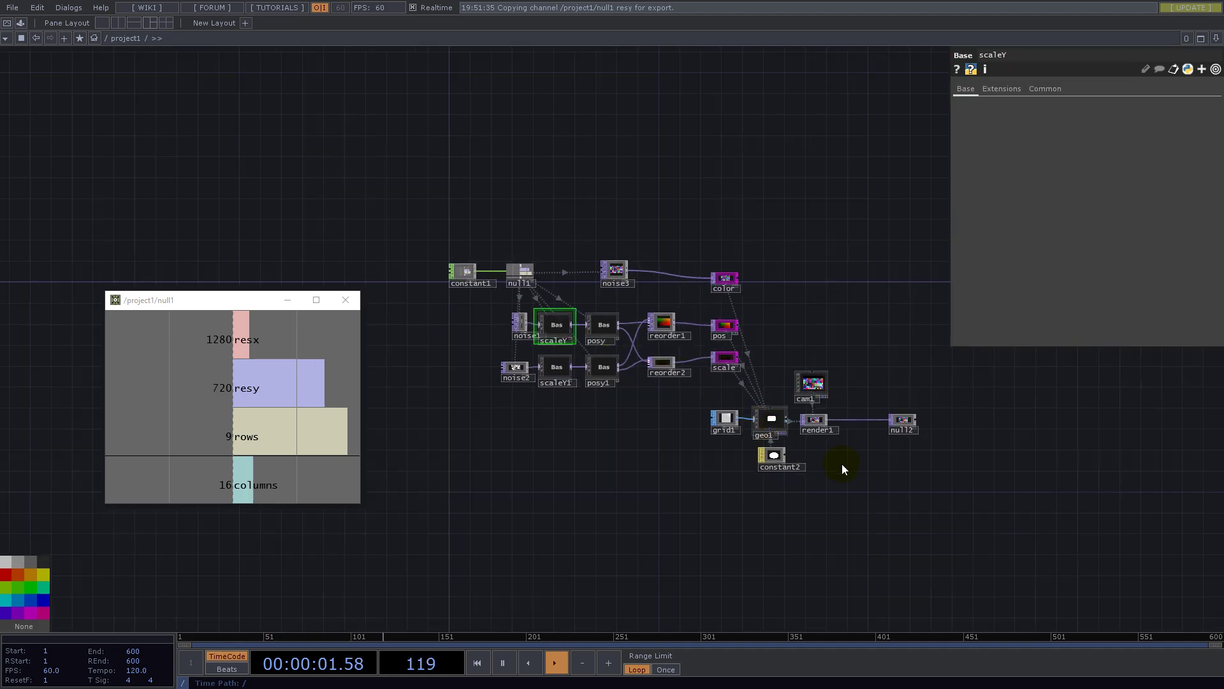
pyautogui.scroll(8, 755, 362)
pyautogui.scroll(5, 755, 362)
pyautogui.scroll(-6, 668, 309)
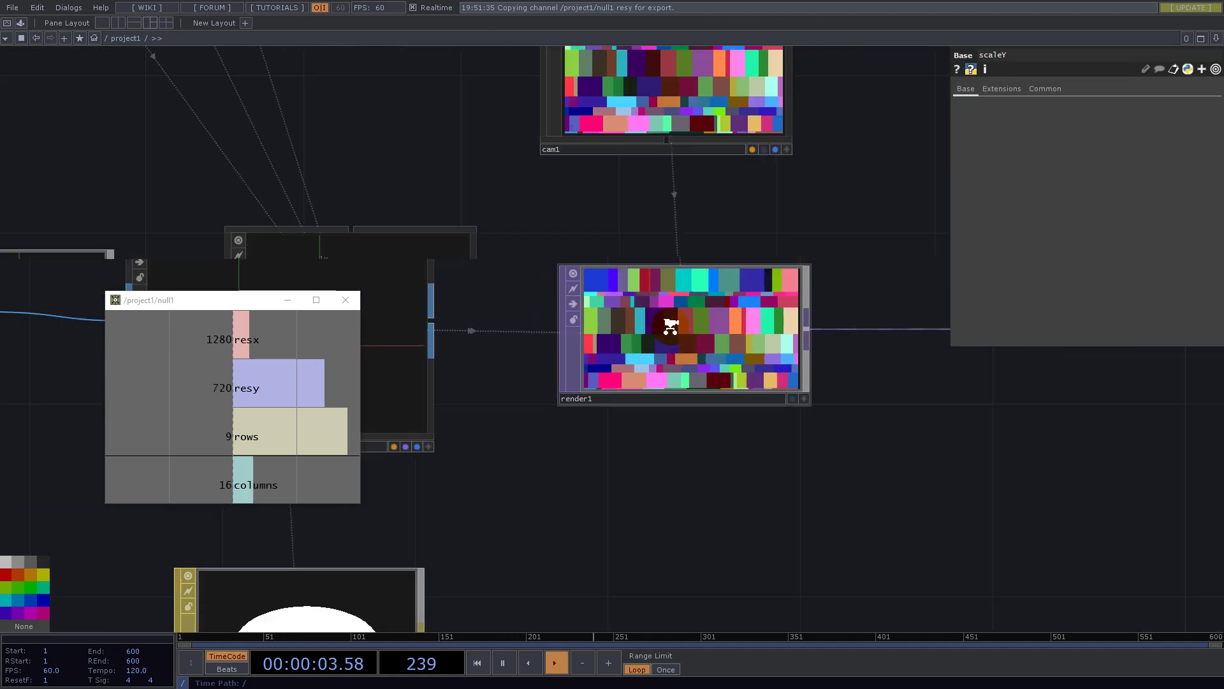
pyautogui.moveTo(465, 160); pyautogui.dragTo(634, 273)
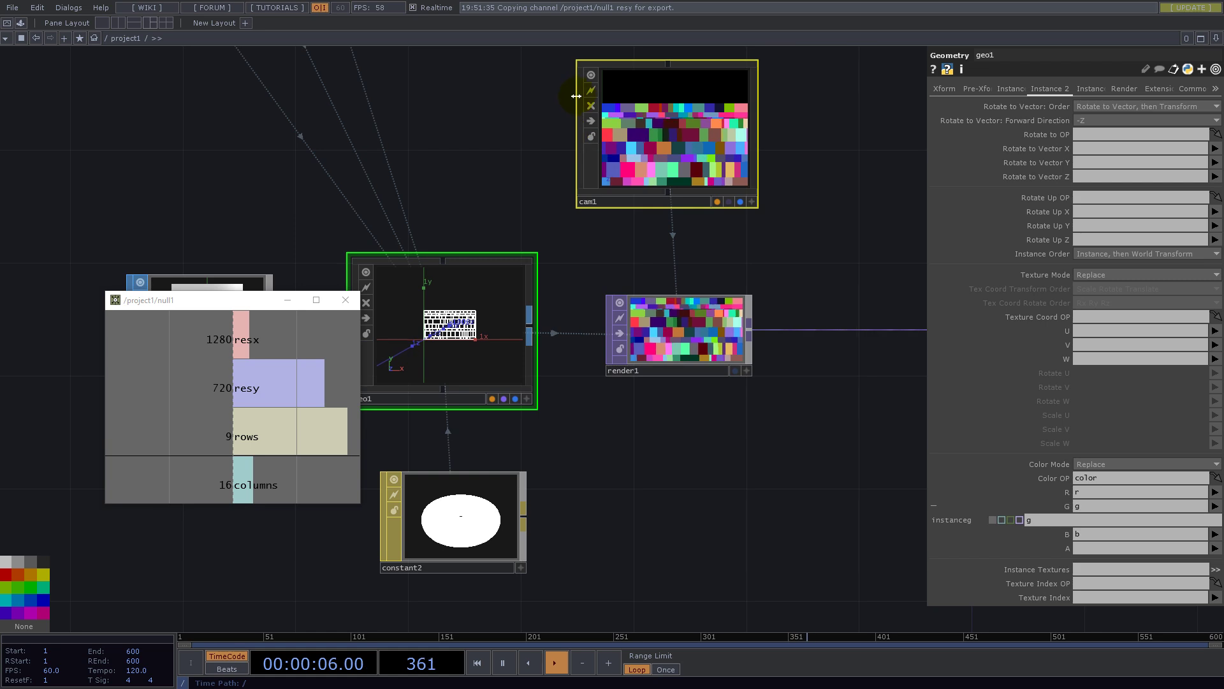
pyautogui.click(591, 77)
# - Close the floating null1 value viewer
pyautogui.moveTo(793, 404); pyautogui.dragTo(703, 387, button='middle')
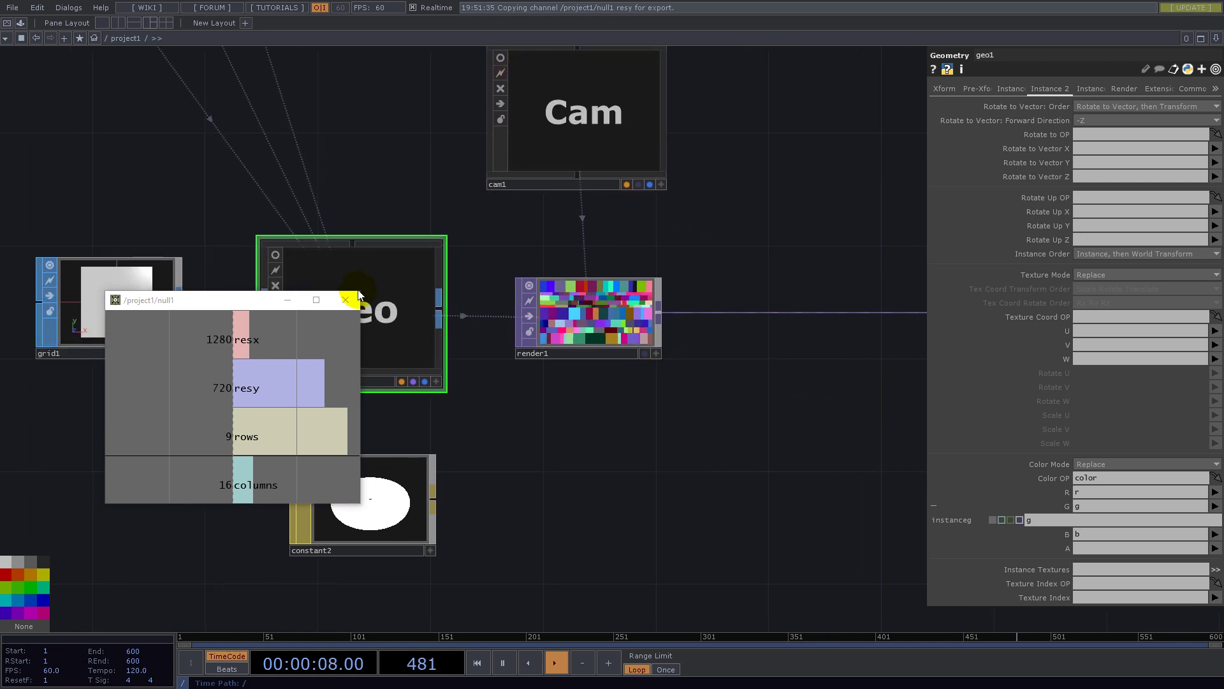
pyautogui.click(343, 302)
pyautogui.scroll(5, 658, 309)
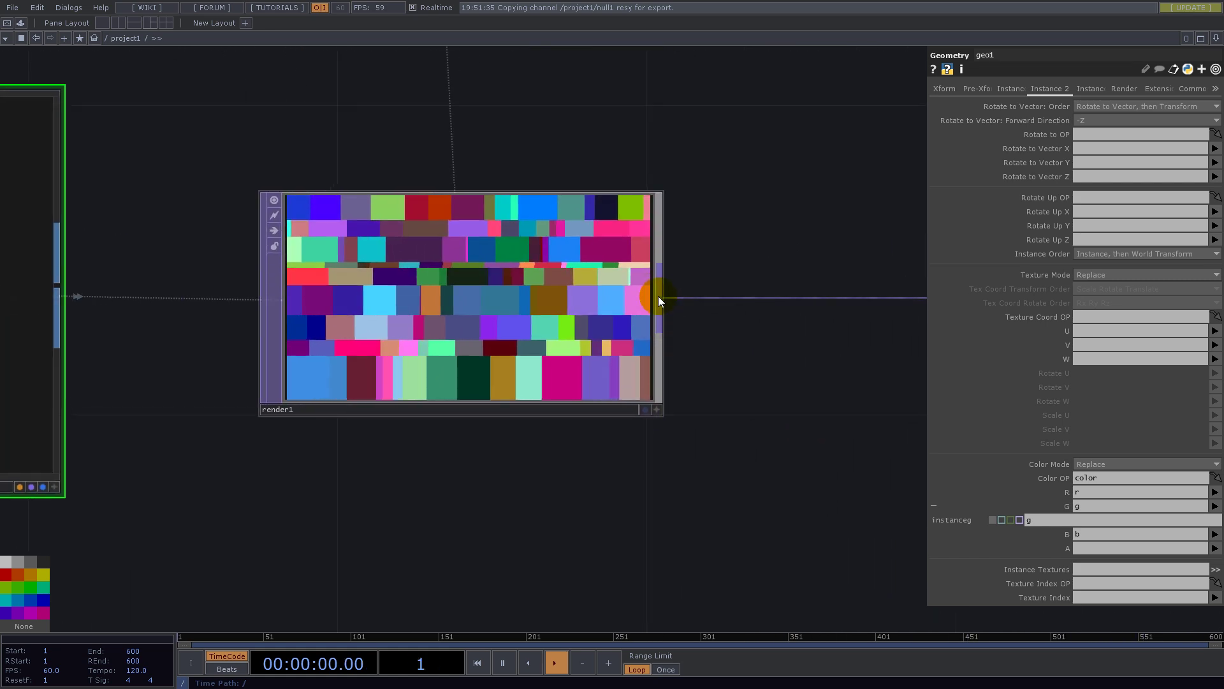
pyautogui.rightClick(658, 296)
# - Add an Edge TOP, edge1, fed by render1 and placed below it
pyautogui.write('ed')
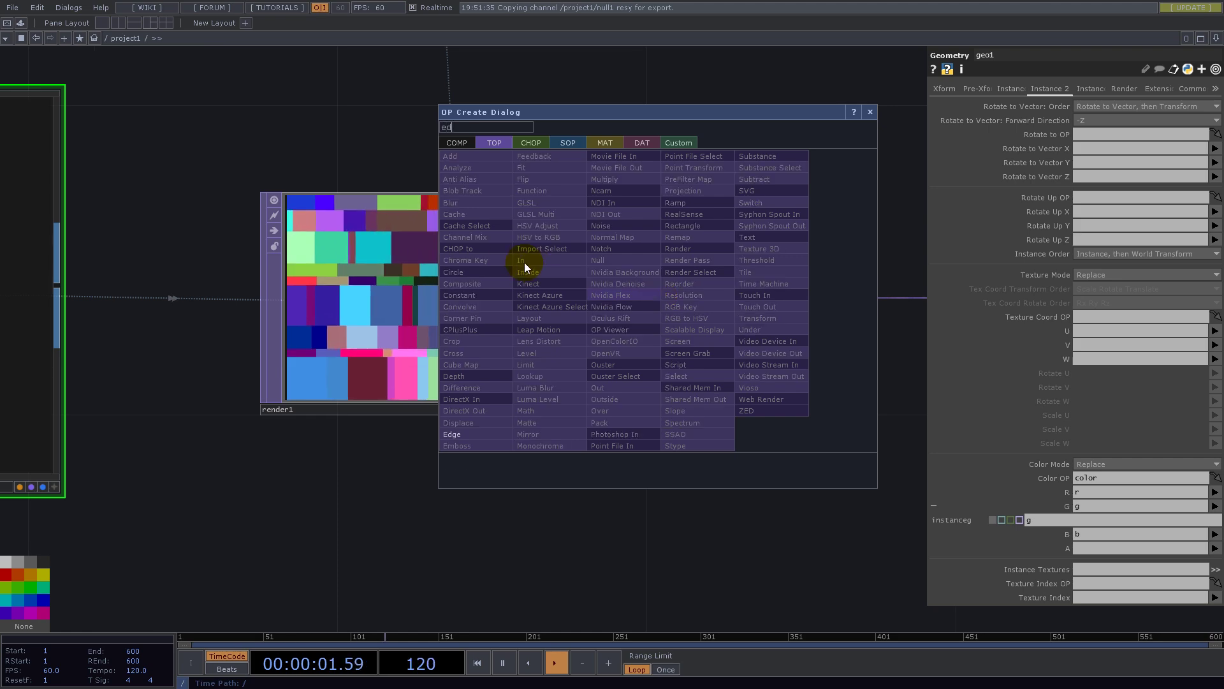
pyautogui.click(465, 433)
pyautogui.scroll(-5, 533, 382)
pyautogui.click(688, 477)
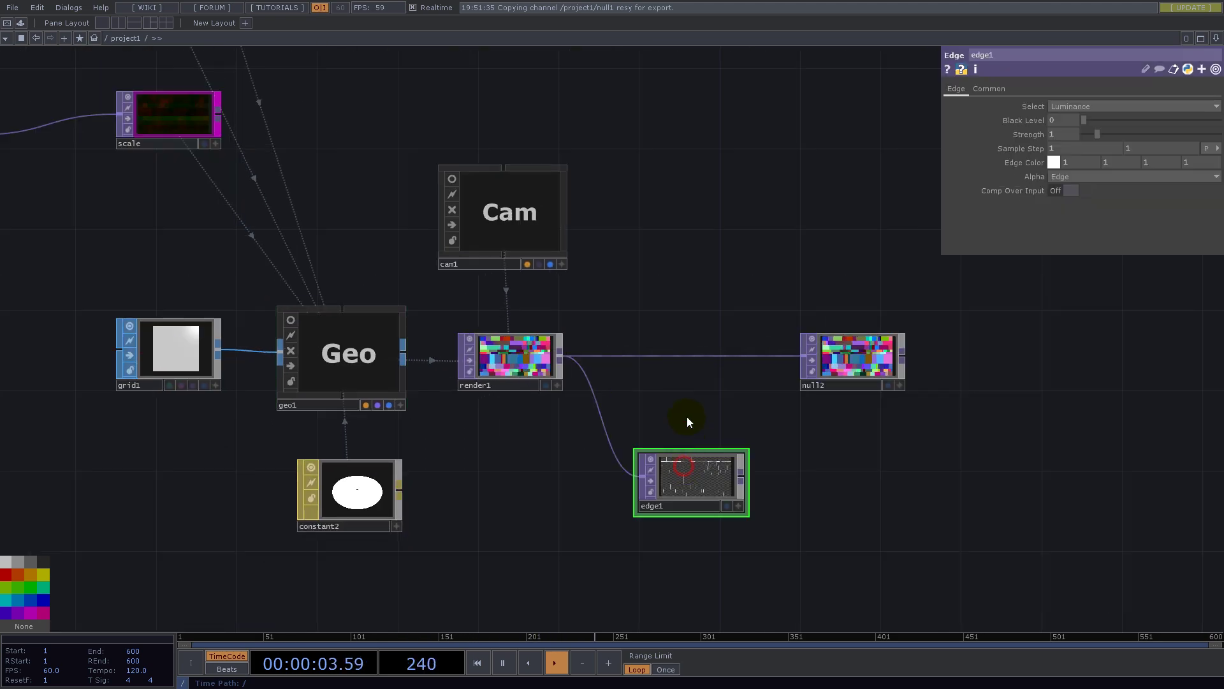
pyautogui.scroll(-4, 687, 385)
# - Tie render1's resolution height to null1's resy as a CHOP reference
pyautogui.click(630, 374)
pyautogui.scroll(5, 198, 115)
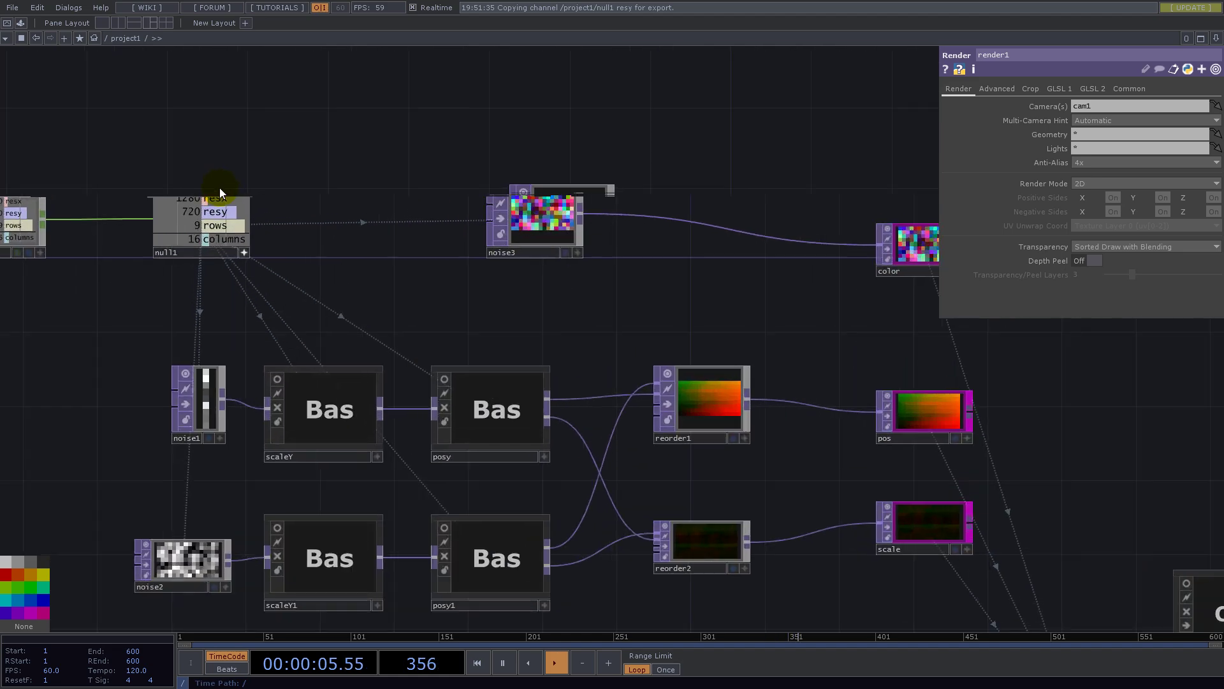
pyautogui.moveTo(1122, 95)
pyautogui.mouseDown()
pyautogui.moveTo(1138, 89)
pyautogui.moveTo(1101, 100)
pyautogui.mouseUp()
pyautogui.moveTo(213, 220); pyautogui.dragTo(1136, 105)
pyautogui.click(1162, 103)
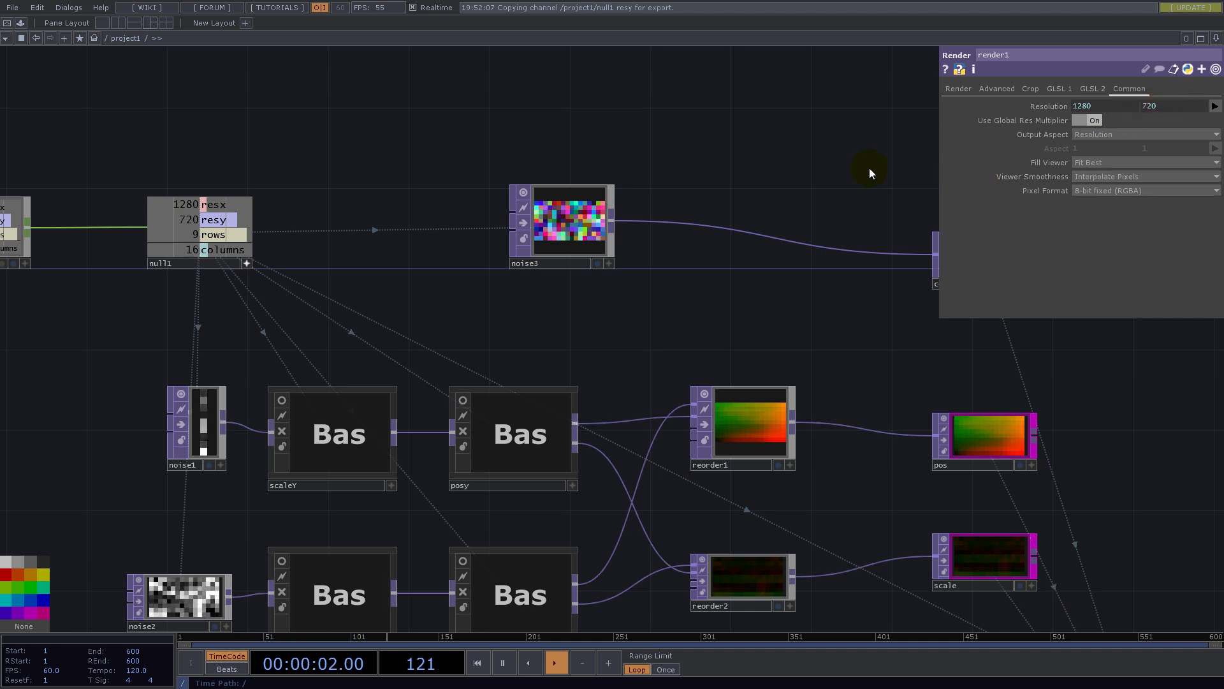
# - Set render1 to 32-bit float RGB with anti-aliasing 1x (Off)
pyautogui.click(1118, 189)
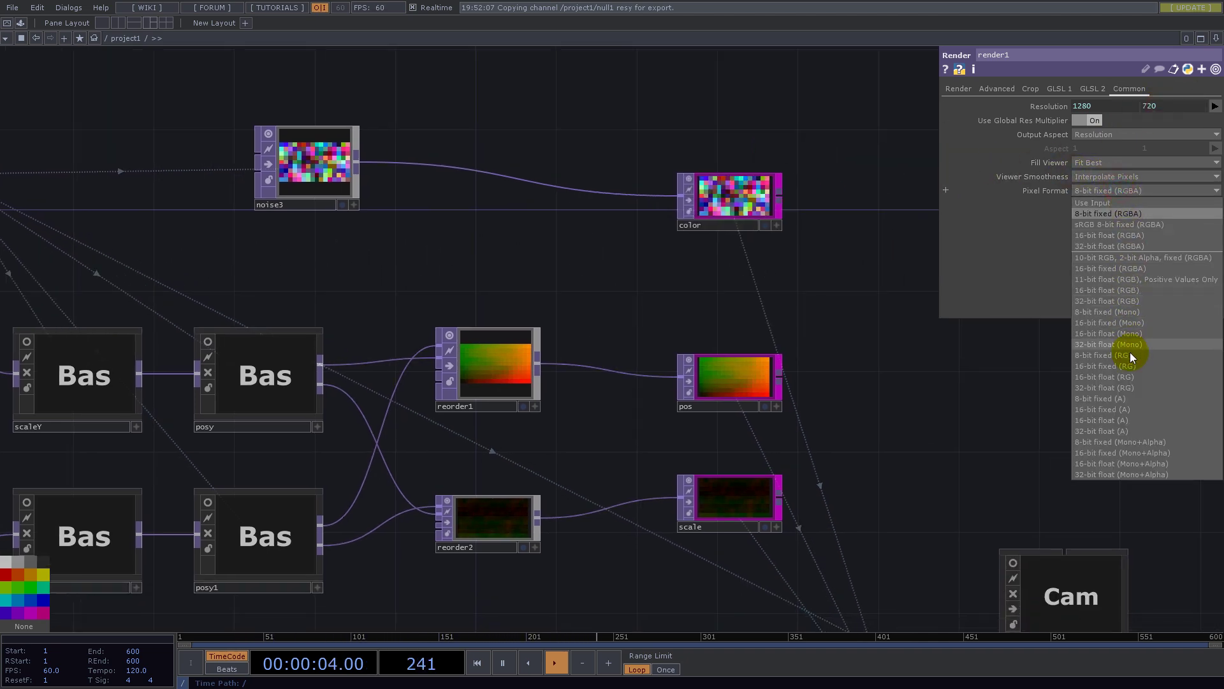
pyautogui.click(1134, 302)
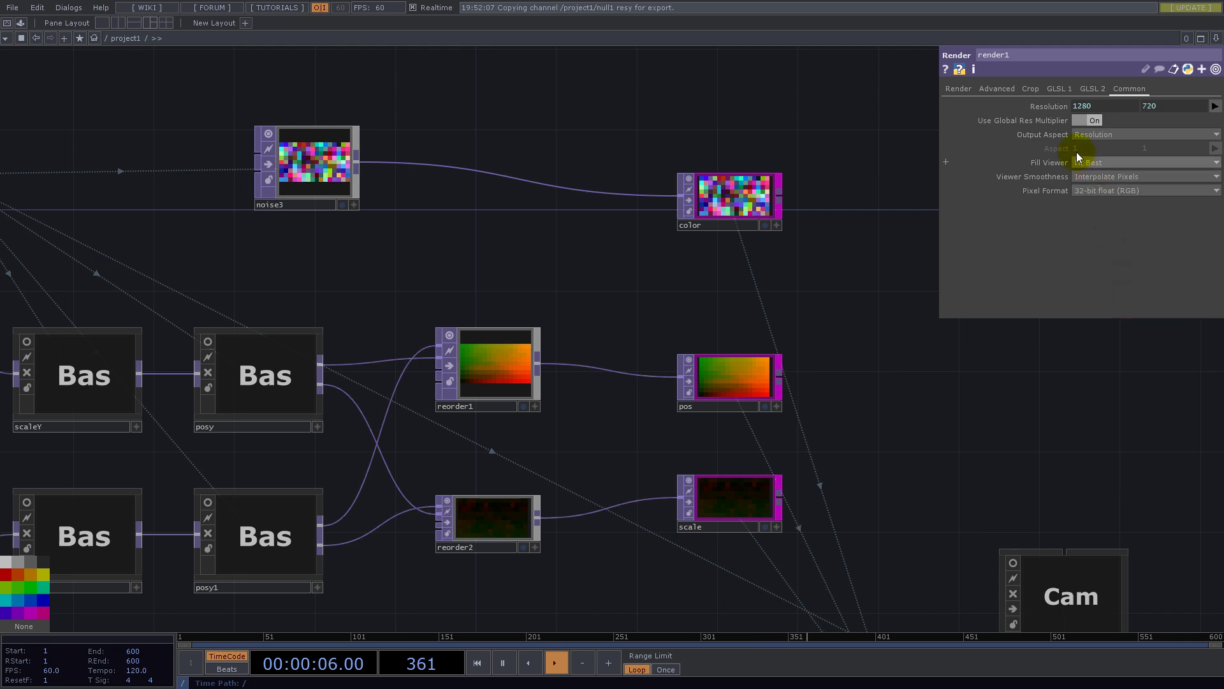
pyautogui.click(960, 89)
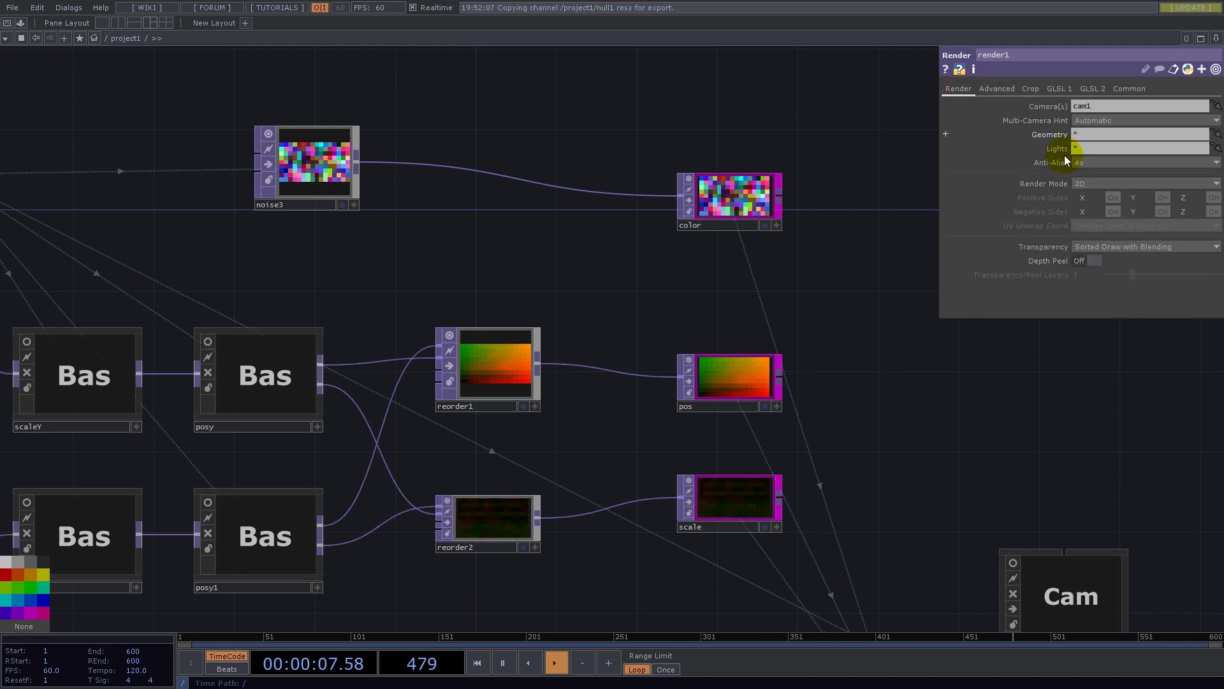
pyautogui.click(1098, 164)
pyautogui.click(1087, 176)
# - Move edge1 up beside render1
pyautogui.scroll(-5, 459, 309)
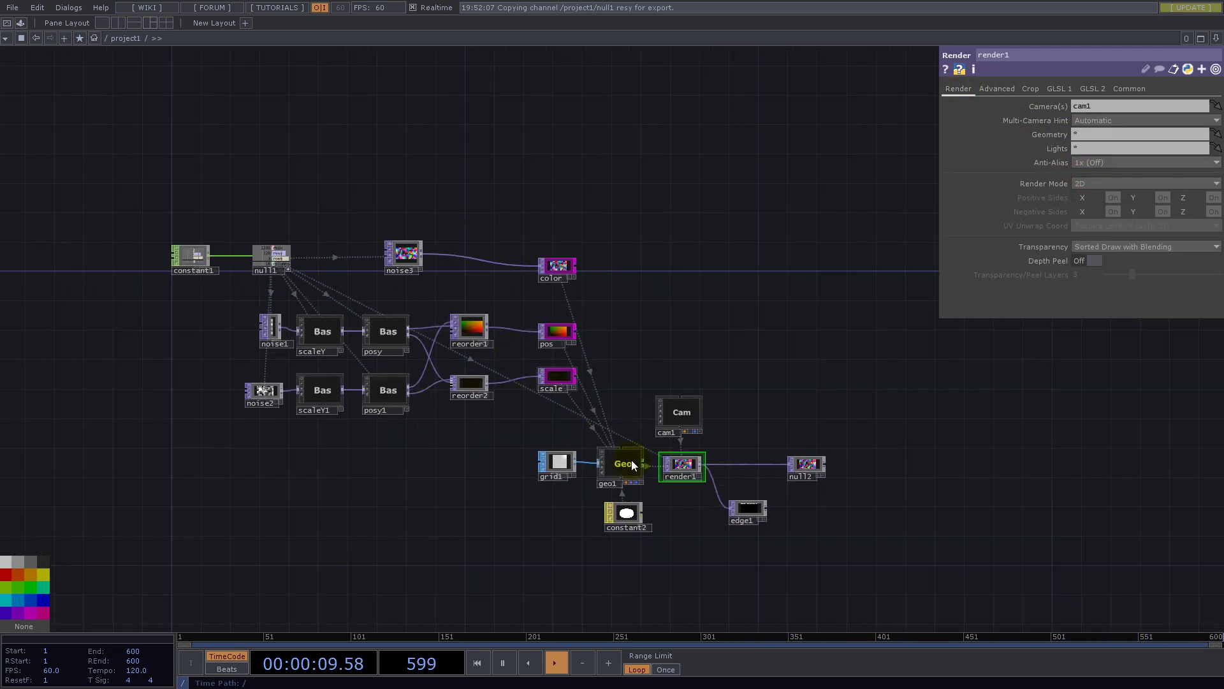
pyautogui.moveTo(739, 465); pyautogui.dragTo(706, 400)
pyautogui.scroll(5, 705, 399)
pyautogui.moveTo(714, 447); pyautogui.dragTo(652, 422)
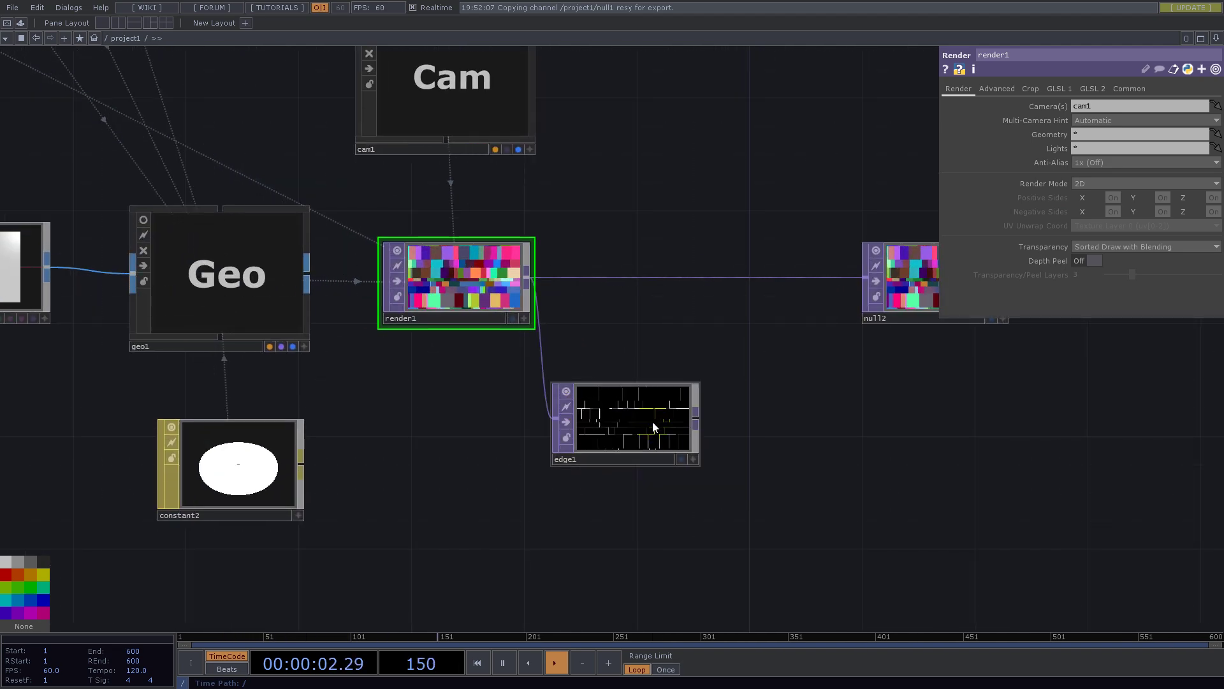
# - Append a Math TOP (math1) after edge1's output
pyautogui.rightClick(697, 419)
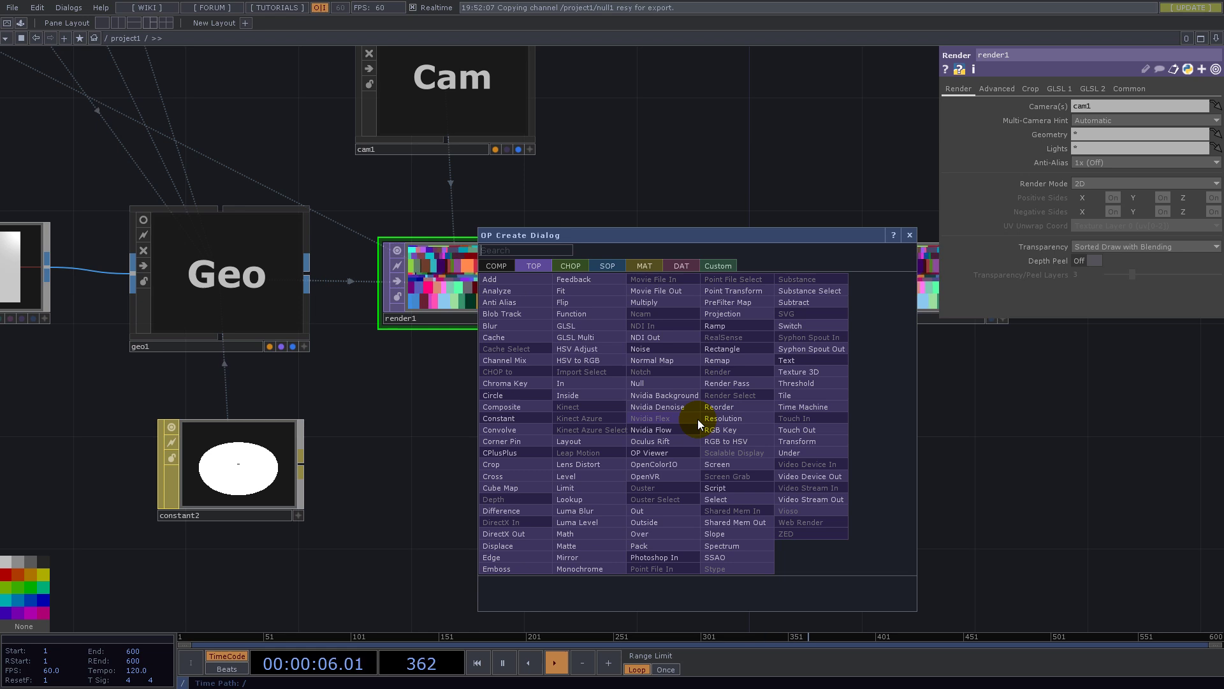
pyautogui.click(1028, 402)
pyautogui.scroll(10, 657, 426)
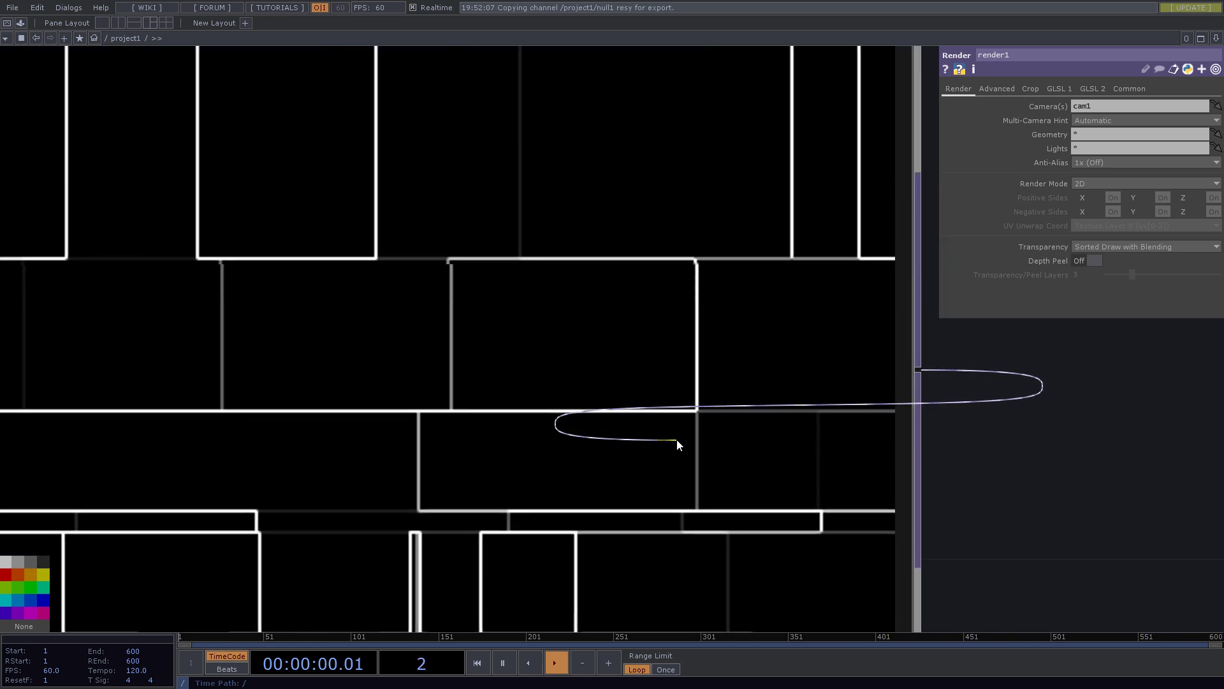
pyautogui.scroll(-10, 676, 439)
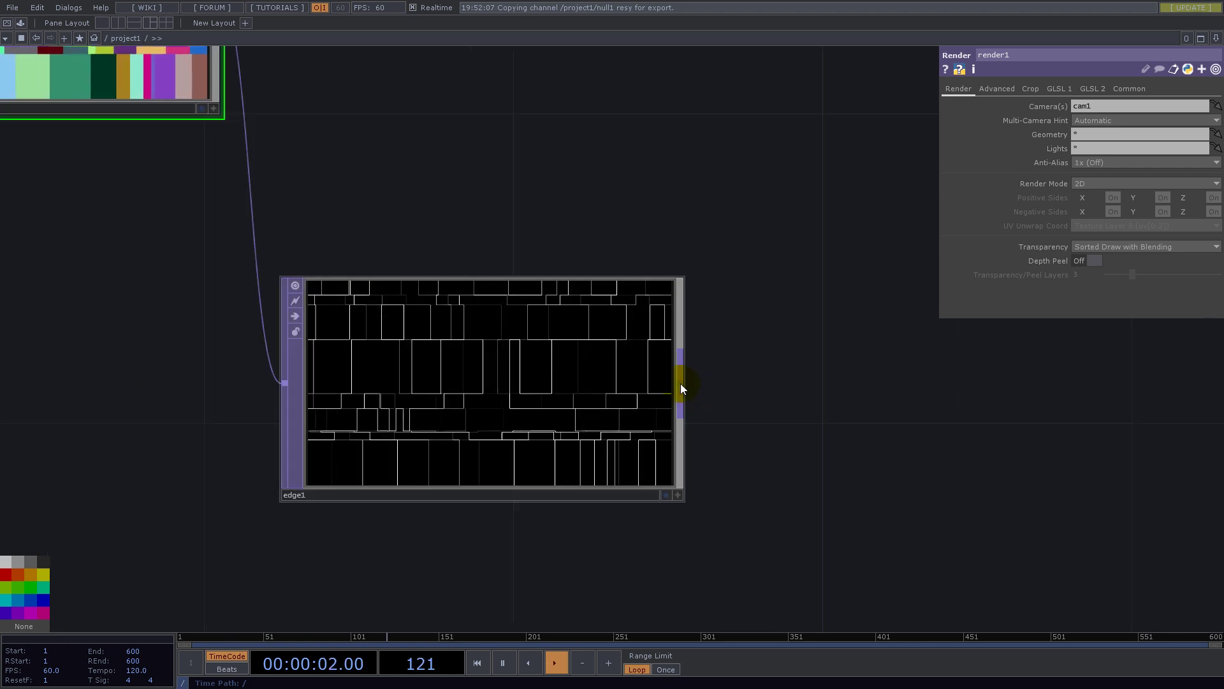
pyautogui.click(680, 385)
pyautogui.write('ma')
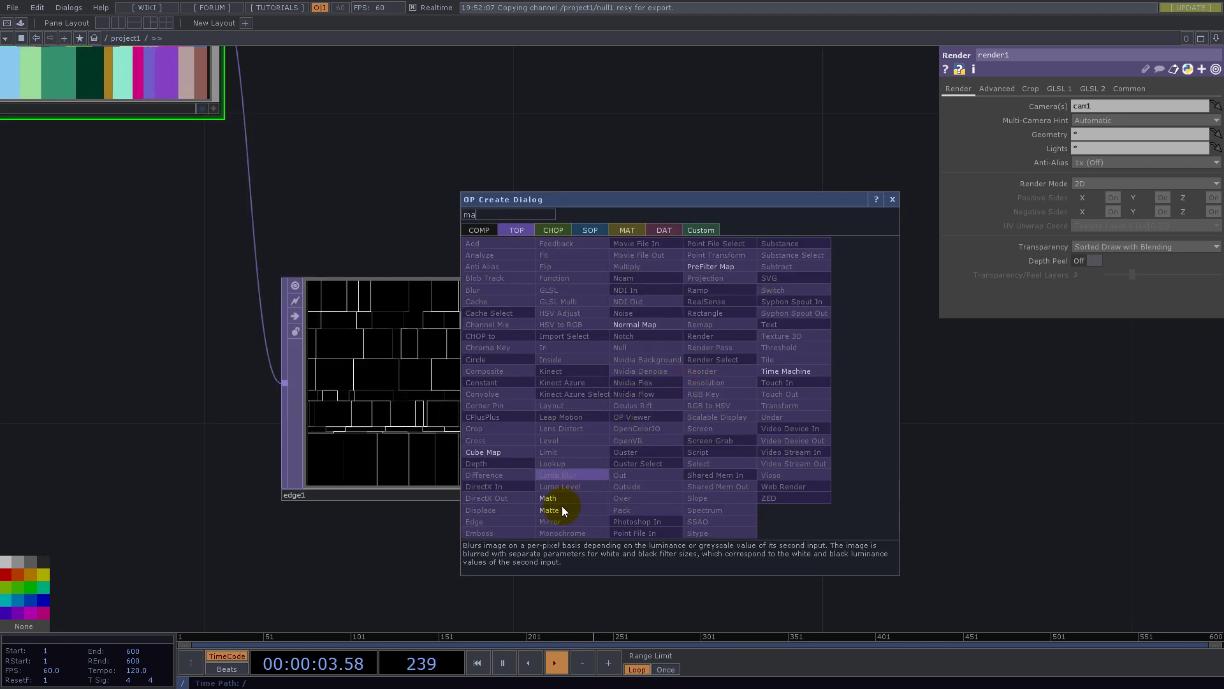
pyautogui.click(561, 507)
pyautogui.click(934, 396)
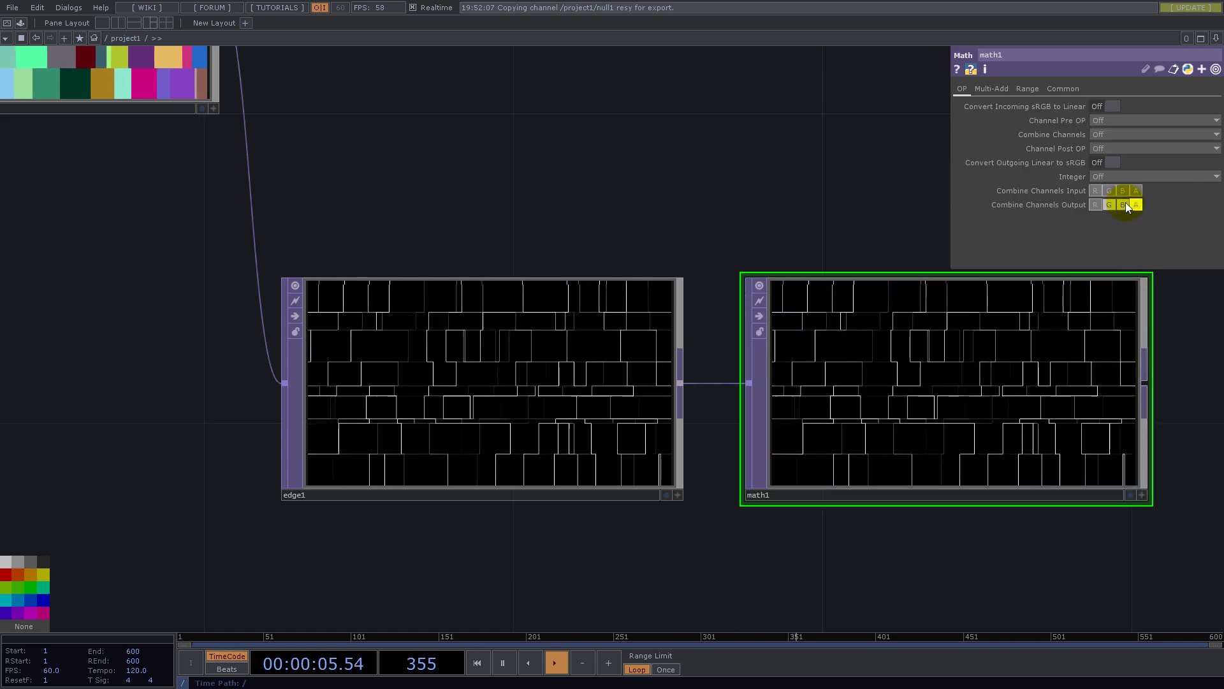
# - Set math1's Integer mode to Ceiling so the outlines turn solid white
pyautogui.click(1116, 176)
pyautogui.click(1111, 198)
pyautogui.moveTo(829, 210); pyautogui.dragTo(676, 239)
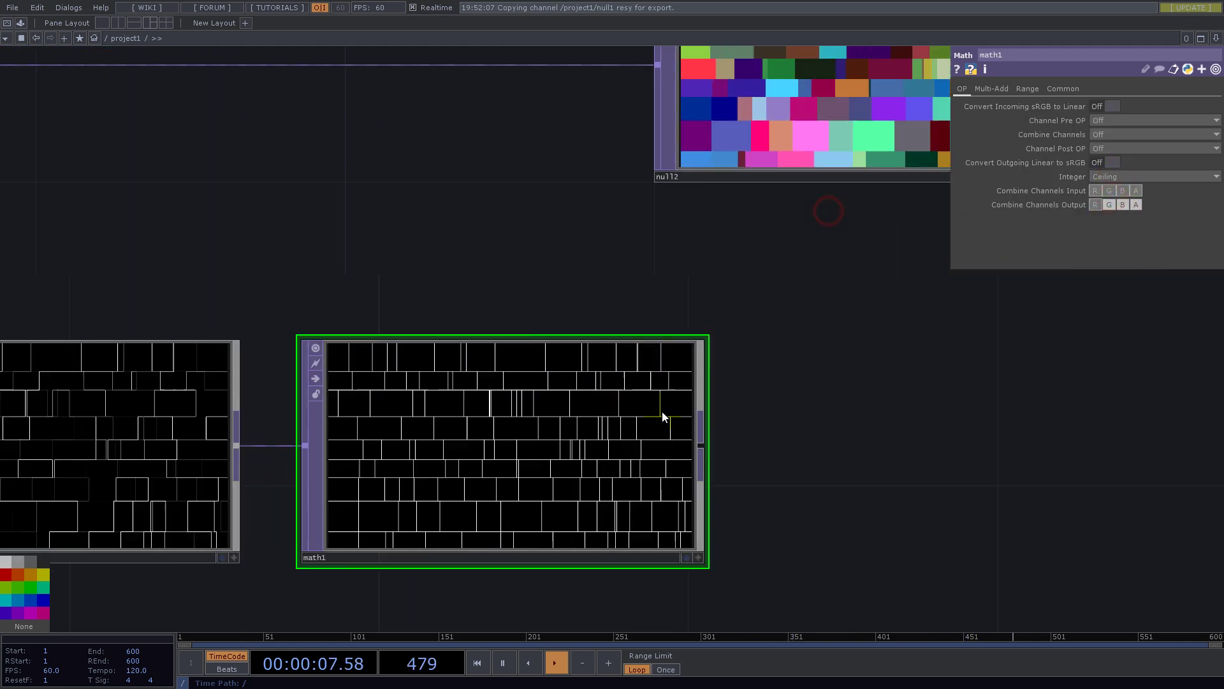
pyautogui.rightClick(629, 458)
# - Add a Level TOP after math1 with Invert set to 1, making outlines black on white
pyautogui.write('le')
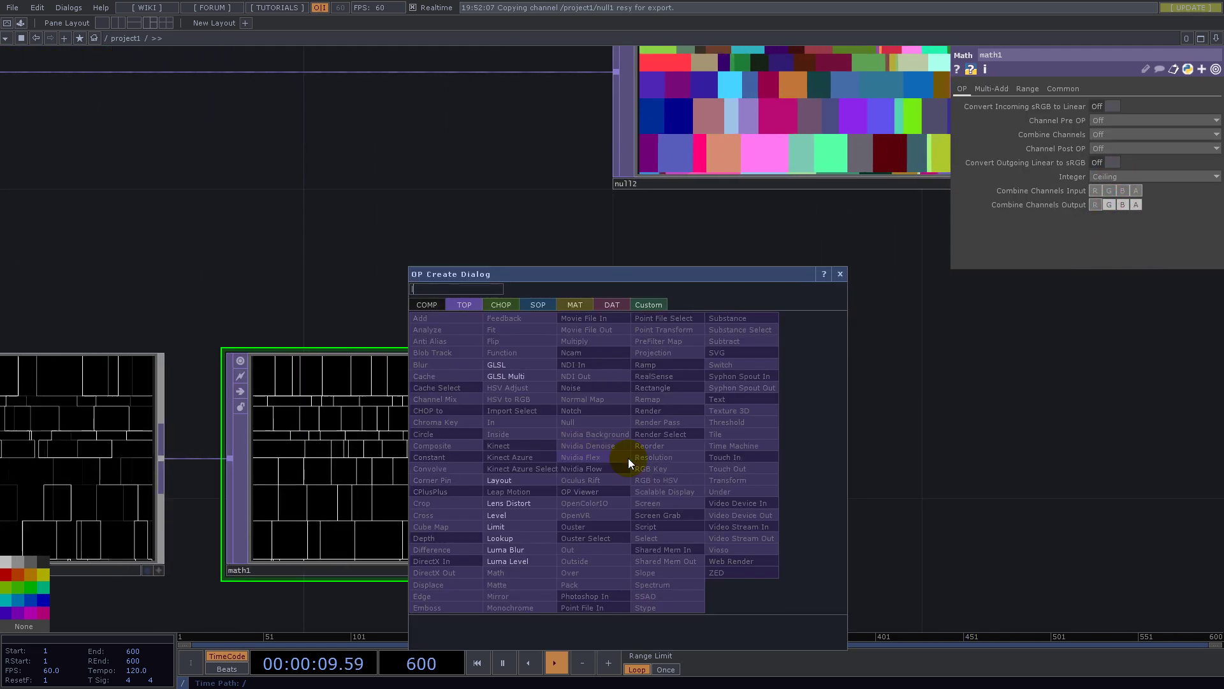
pyautogui.click(498, 520)
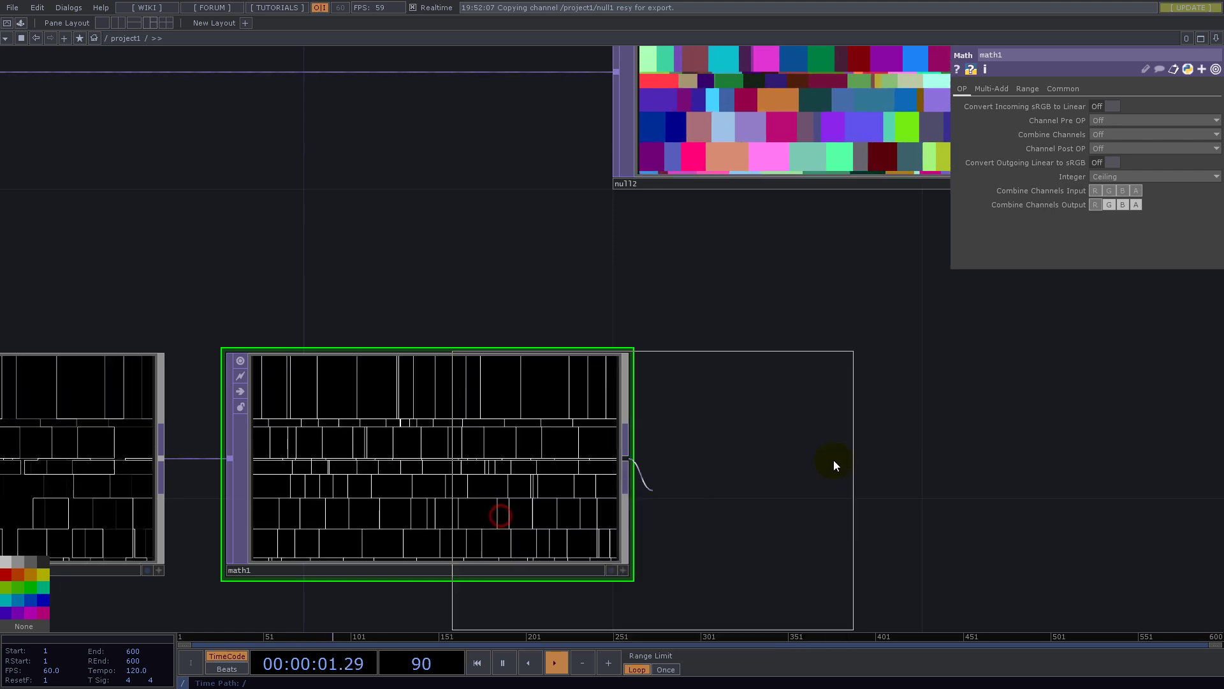
pyautogui.click(886, 461)
pyautogui.moveTo(1108, 120); pyautogui.dragTo(1218, 120)
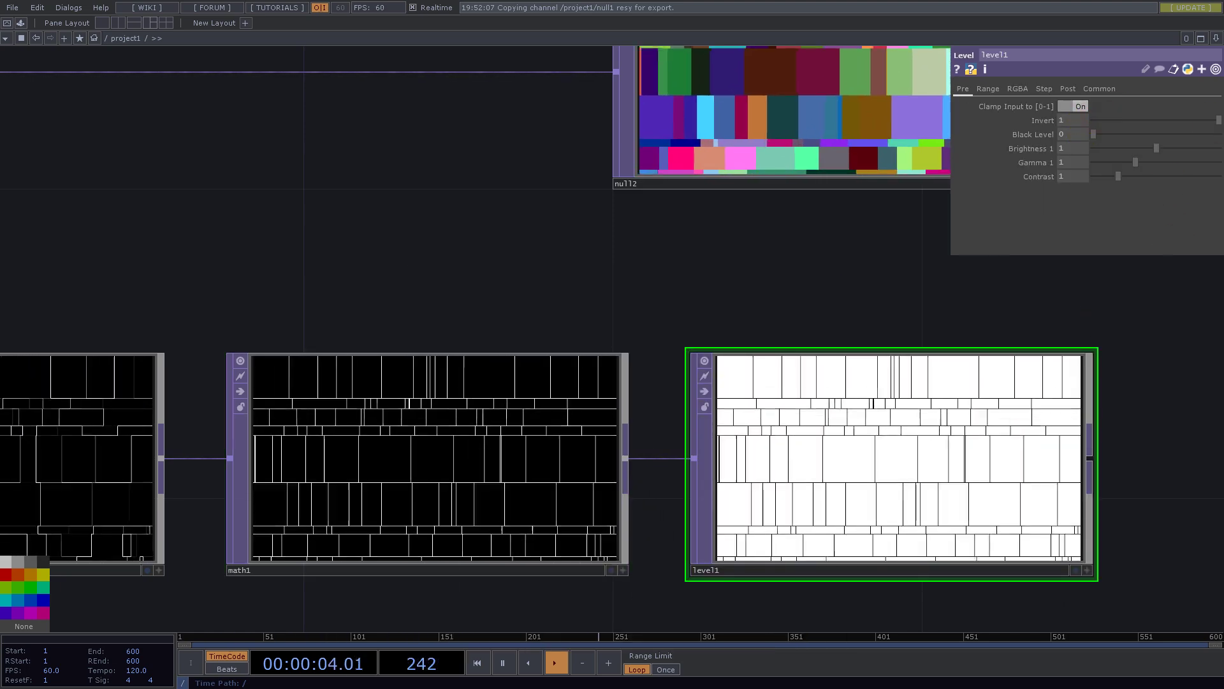
pyautogui.scroll(-3, 804, 414)
# - Add a Multiply TOP after level1 with render1 as its second input
pyautogui.rightClick(901, 423)
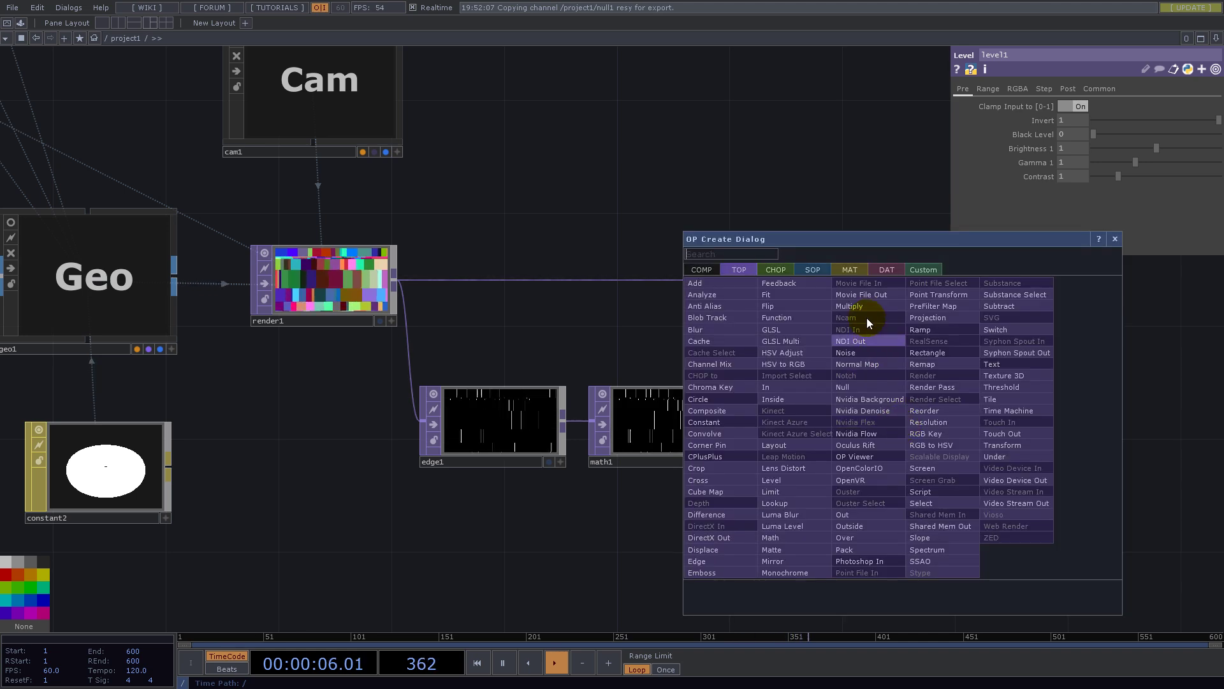
pyautogui.click(867, 318)
pyautogui.click(1012, 357)
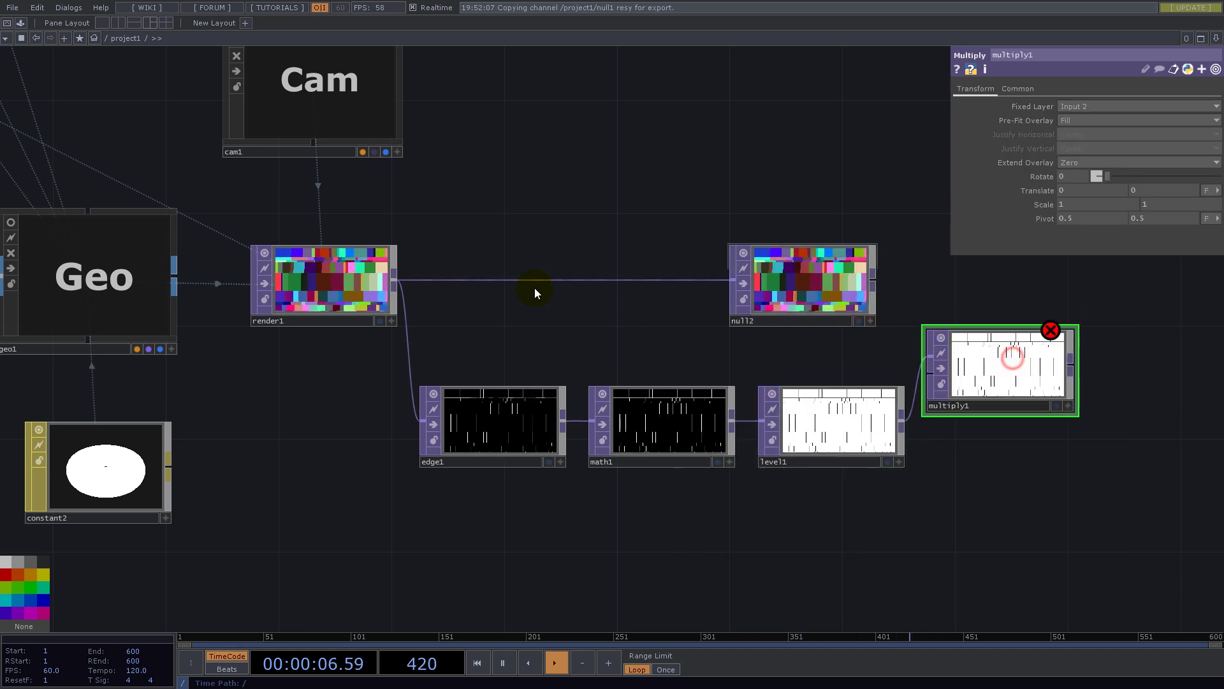
pyautogui.click(394, 279)
pyautogui.click(930, 371)
# - Feed multiply1 into null2 and show null2 as the network background
pyautogui.moveTo(822, 304); pyautogui.dragTo(1159, 304)
pyautogui.click(1073, 370)
pyautogui.click(1070, 283)
pyautogui.scroll(-3, 844, 458)
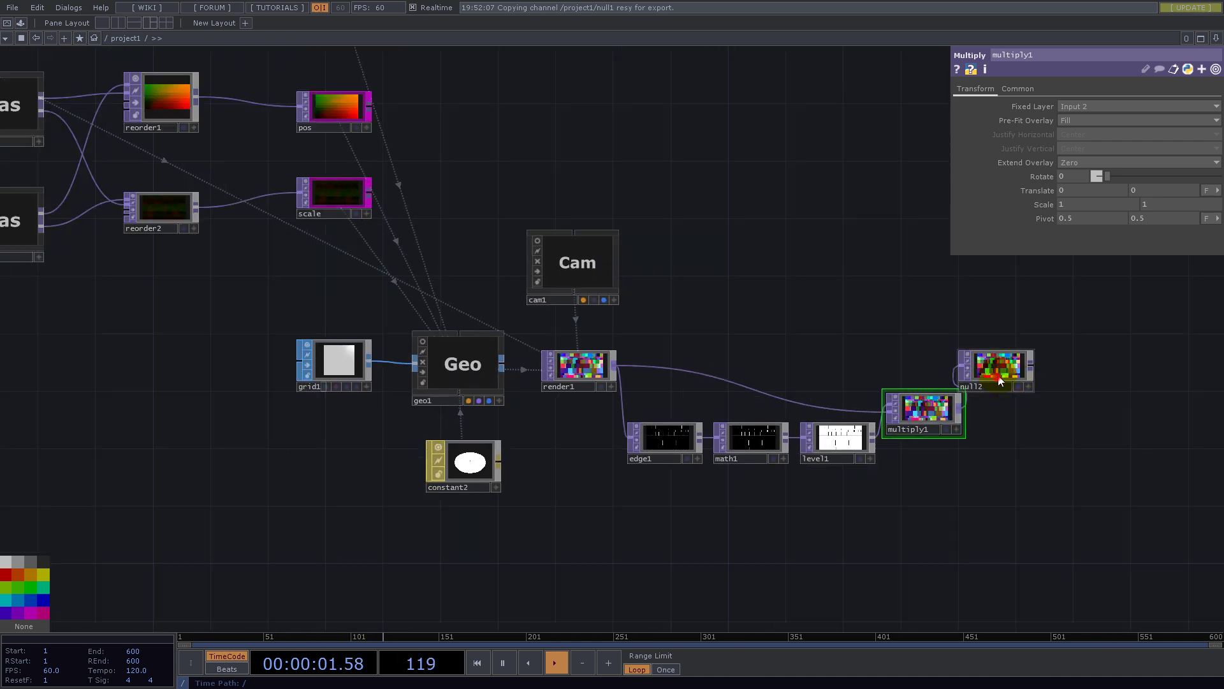
pyautogui.moveTo(1000, 374); pyautogui.dragTo(1057, 357)
pyautogui.moveTo(917, 418); pyautogui.dragTo(1005, 373)
pyautogui.moveTo(1078, 366); pyautogui.dragTo(1107, 354)
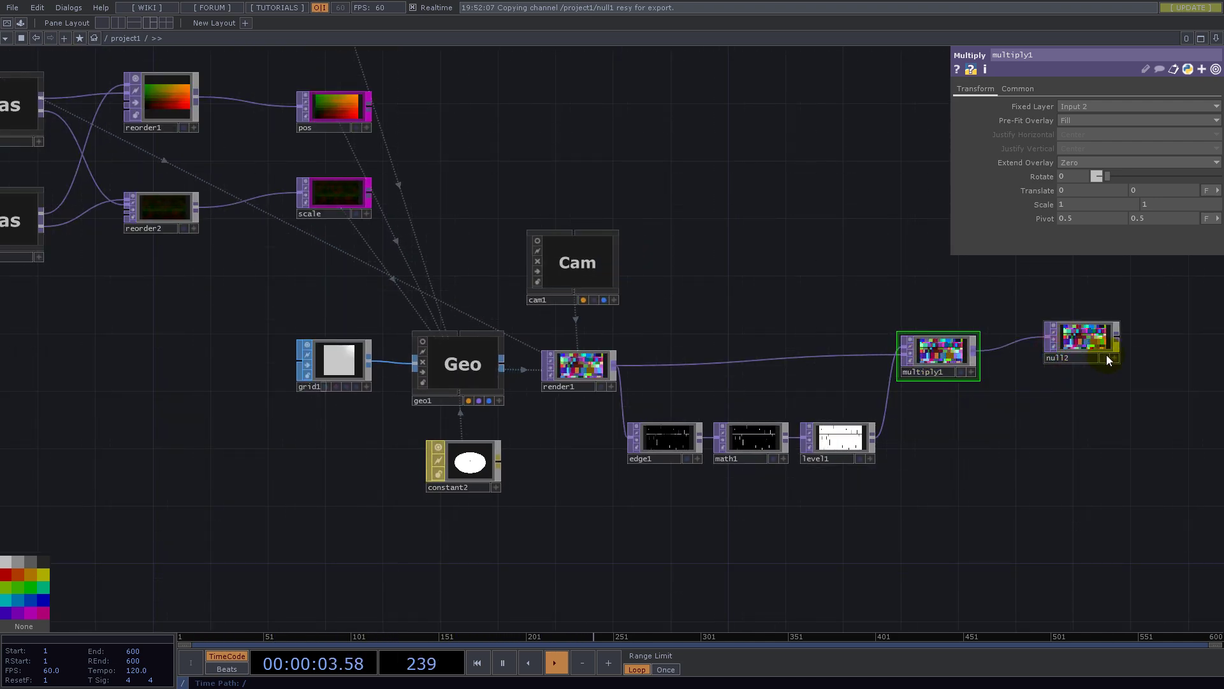
pyautogui.click(1104, 357)
# - Zoom and pan the network to frame constant1
pyautogui.moveTo(659, 469); pyautogui.dragTo(646, 378, button='middle')
pyautogui.moveTo(604, 301); pyautogui.dragTo(491, 361)
pyautogui.moveTo(140, 404); pyautogui.dragTo(132, 316, button='middle')
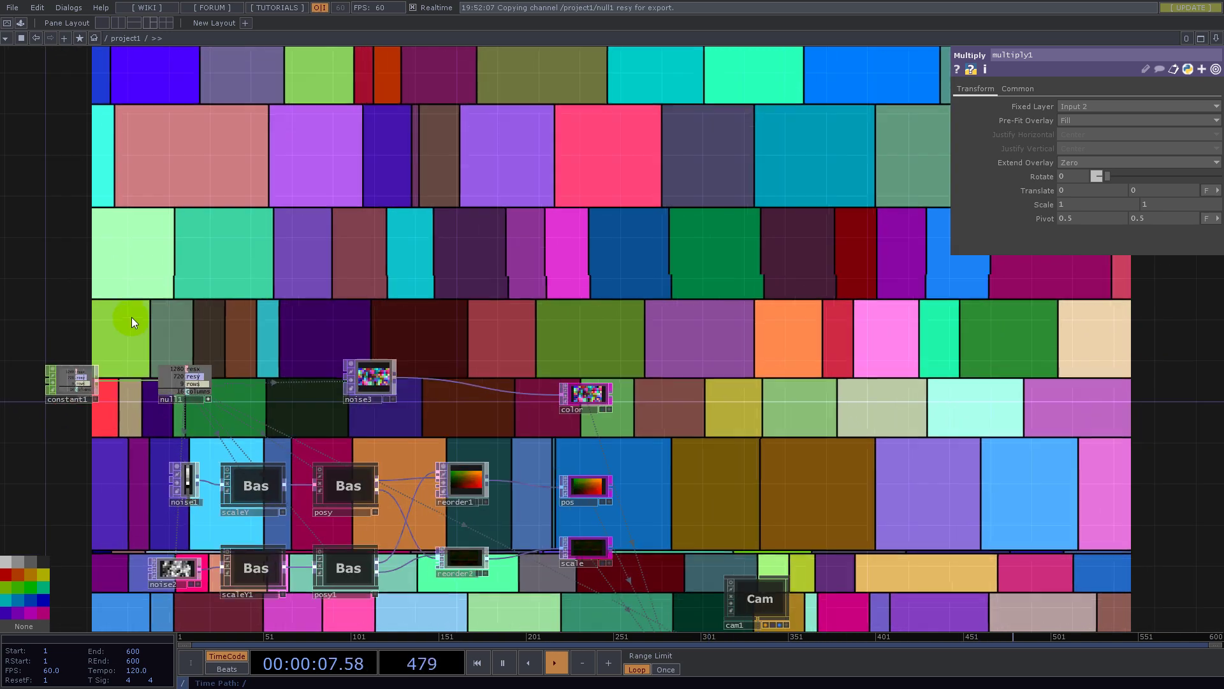
pyautogui.moveTo(132, 316); pyautogui.dragTo(249, 303)
# - Change constant1's rows from 9 to 32 and columns from 16 to 64
pyautogui.click(187, 368)
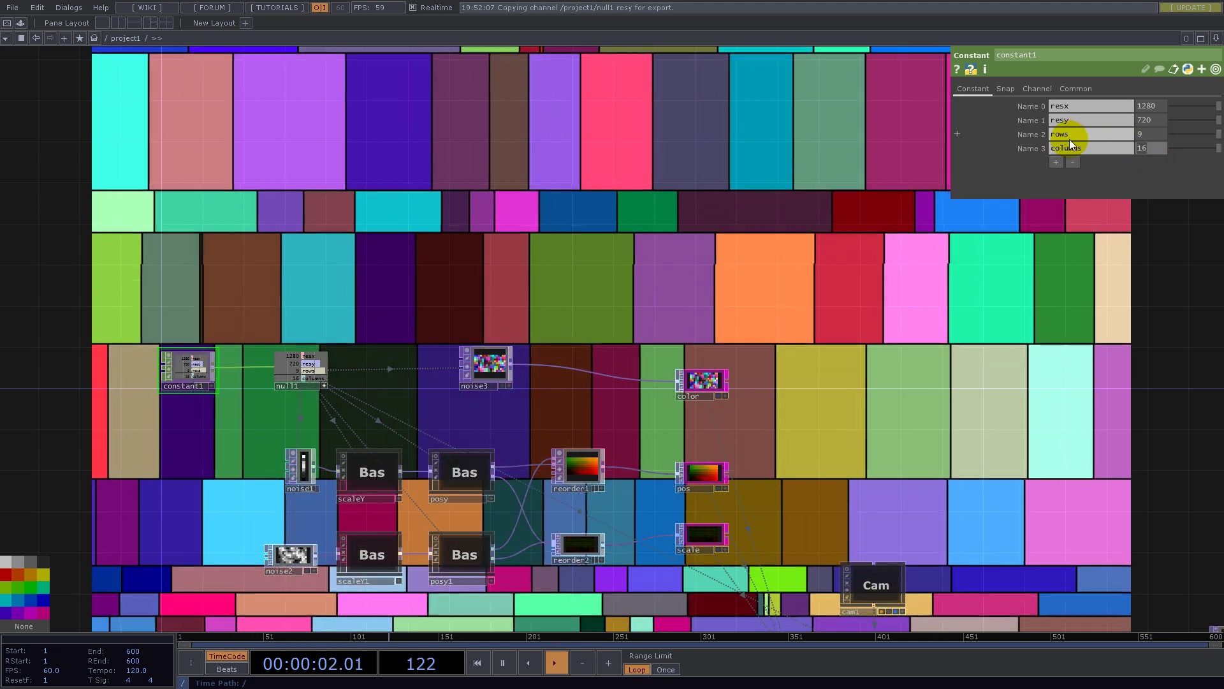
pyautogui.moveTo(1157, 134); pyautogui.dragTo(1084, 133)
pyautogui.write('32')
pyautogui.press('Return')
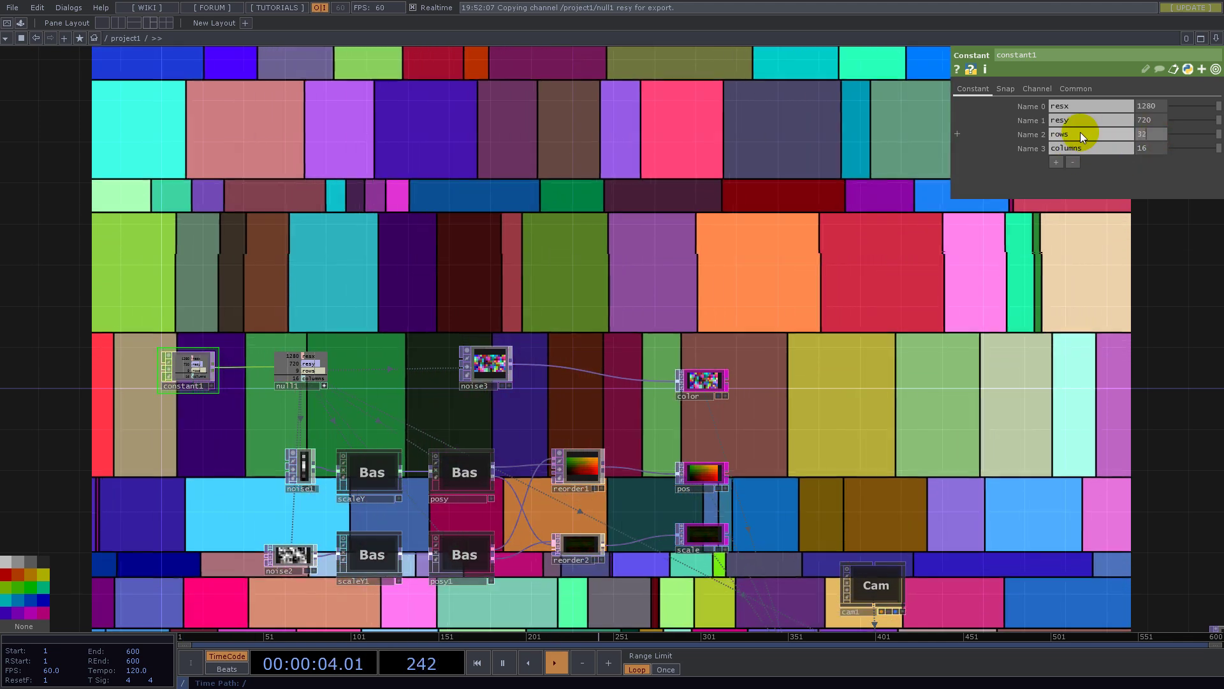
pyautogui.moveTo(1148, 149); pyautogui.dragTo(1123, 152)
pyautogui.write('64')
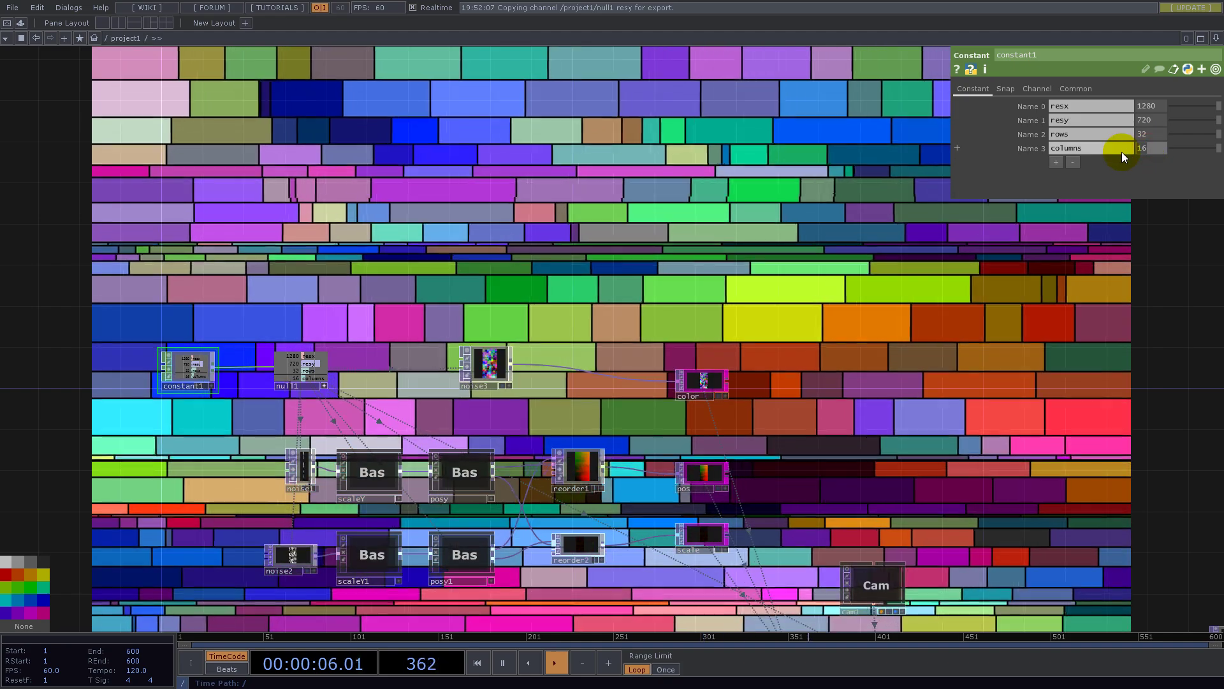
pyautogui.press('Return')
# - Select noise3 and bring up its Noise parameter page
pyautogui.click(486, 364)
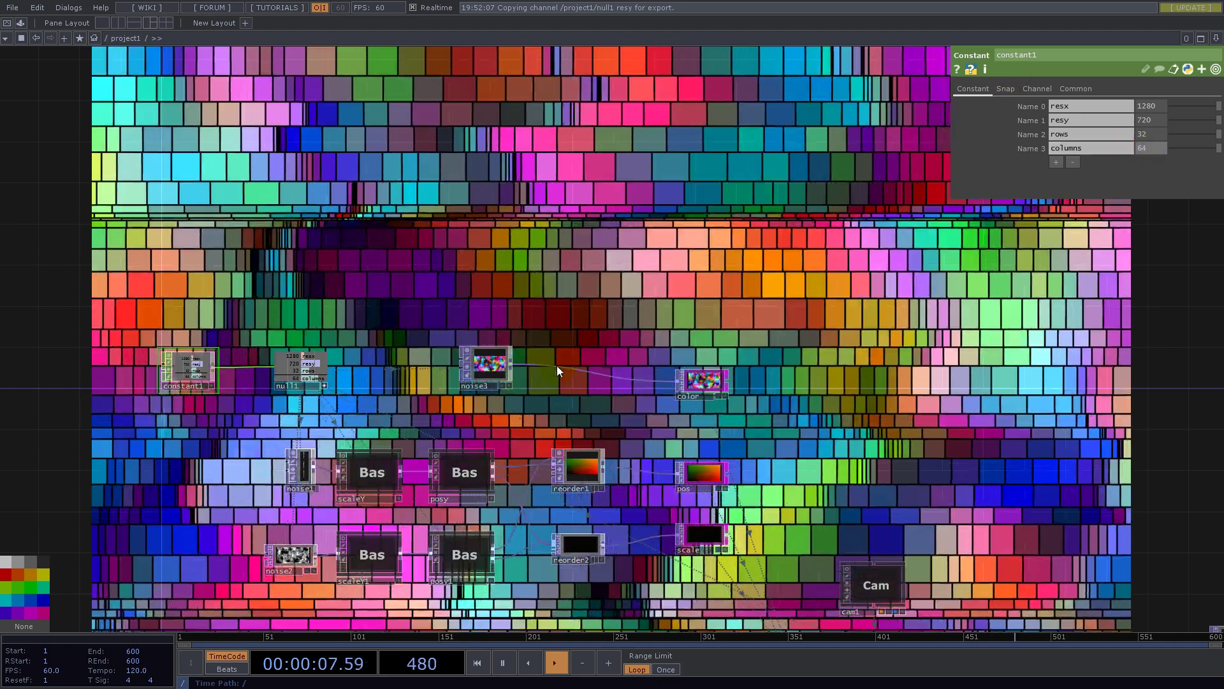
pyautogui.scroll(5, 472, 363)
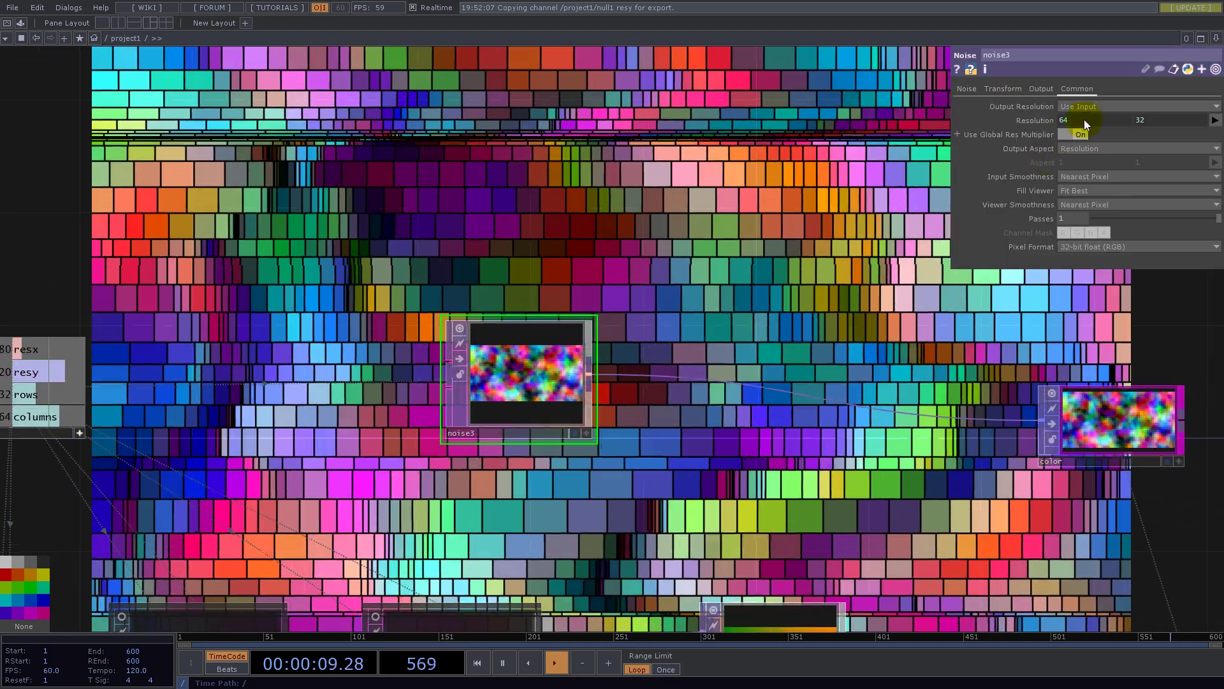
pyautogui.click(967, 88)
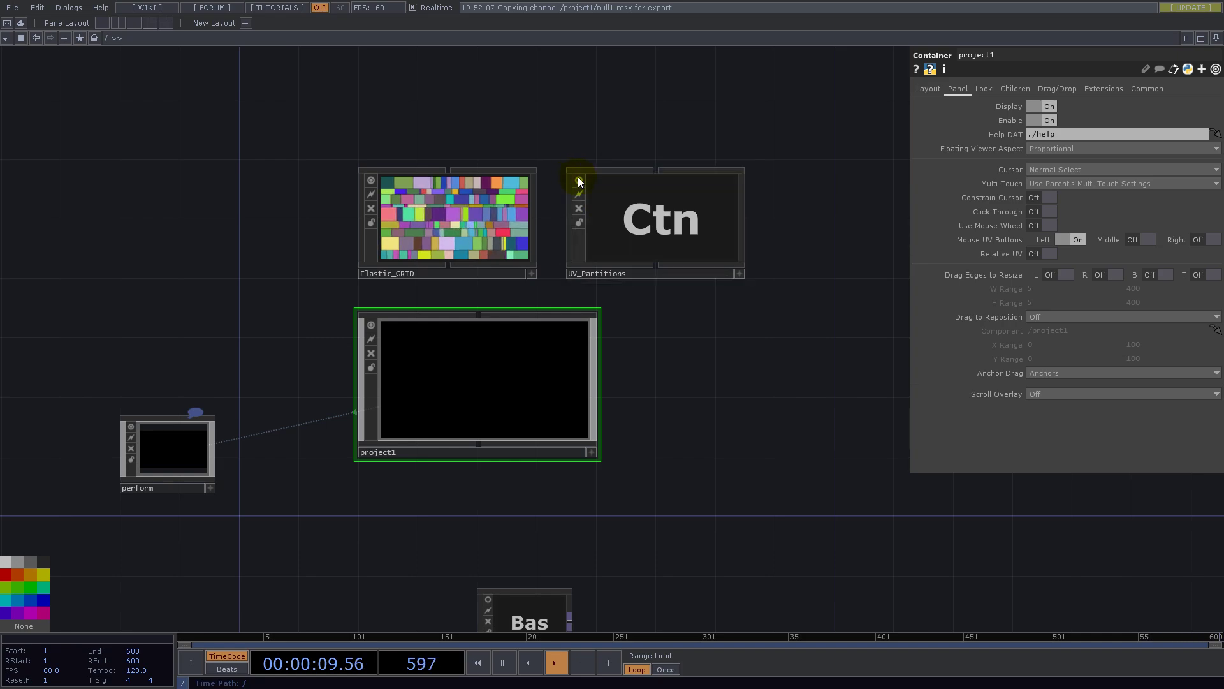
pyautogui.scroll(4, 737, 199)
pyautogui.scroll(10, 738, 199)
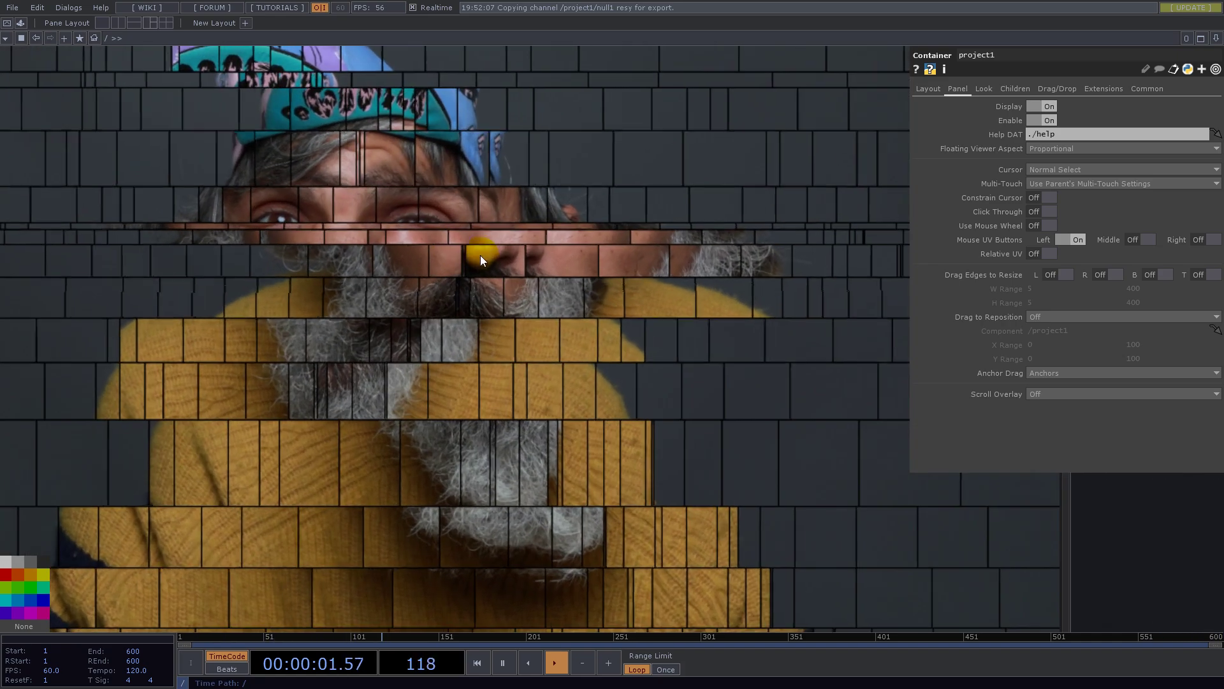
pyautogui.scroll(-10, 553, 297)
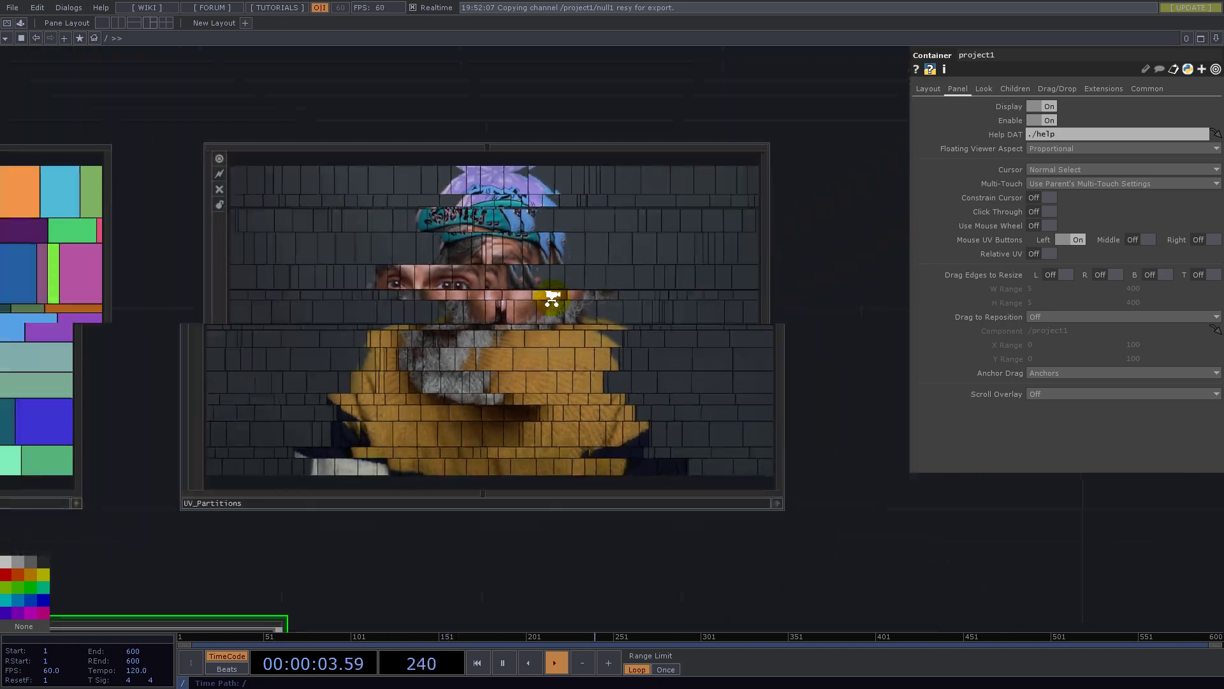